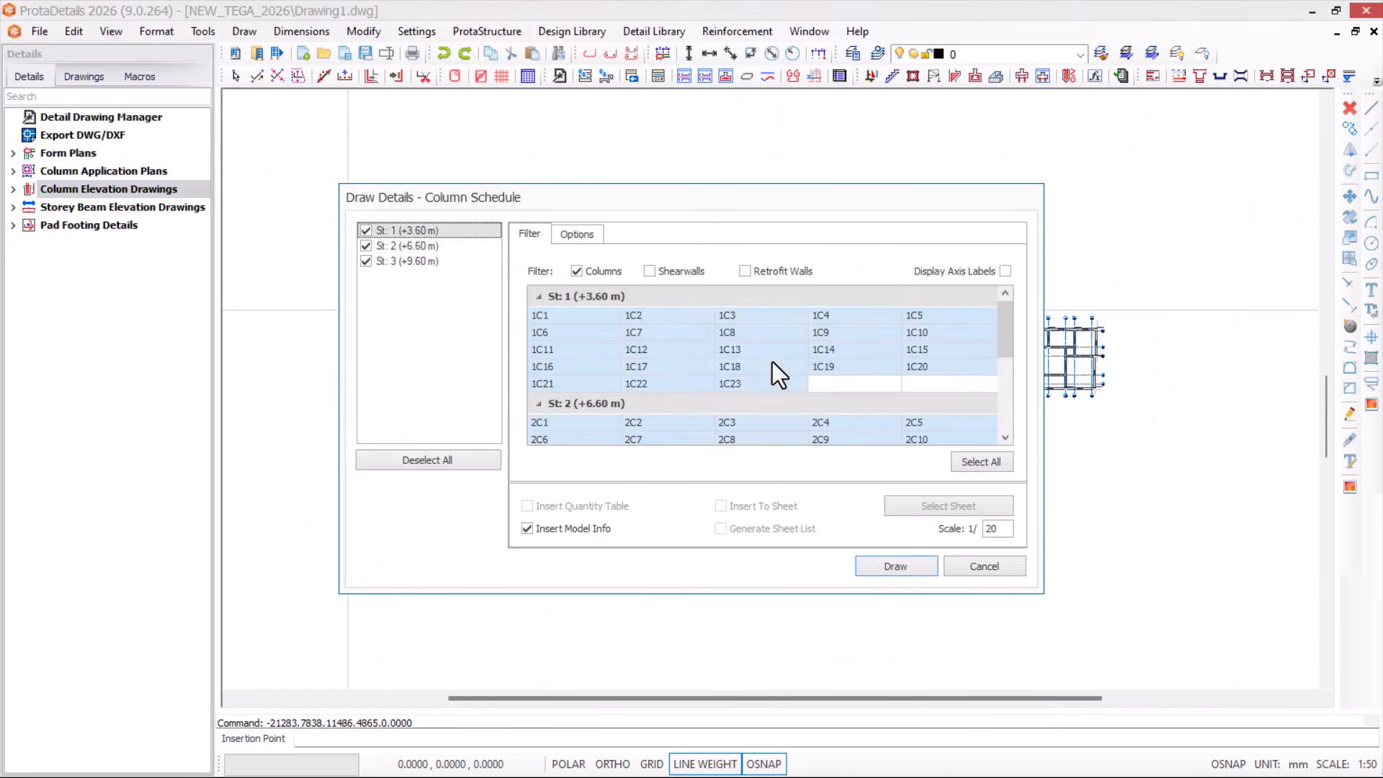
Start the St: 1 (+3.60 m) beam elevation drawing and turn on Print Beam Labels Below the Detail in the beam detailing options.
right_click(69, 209)
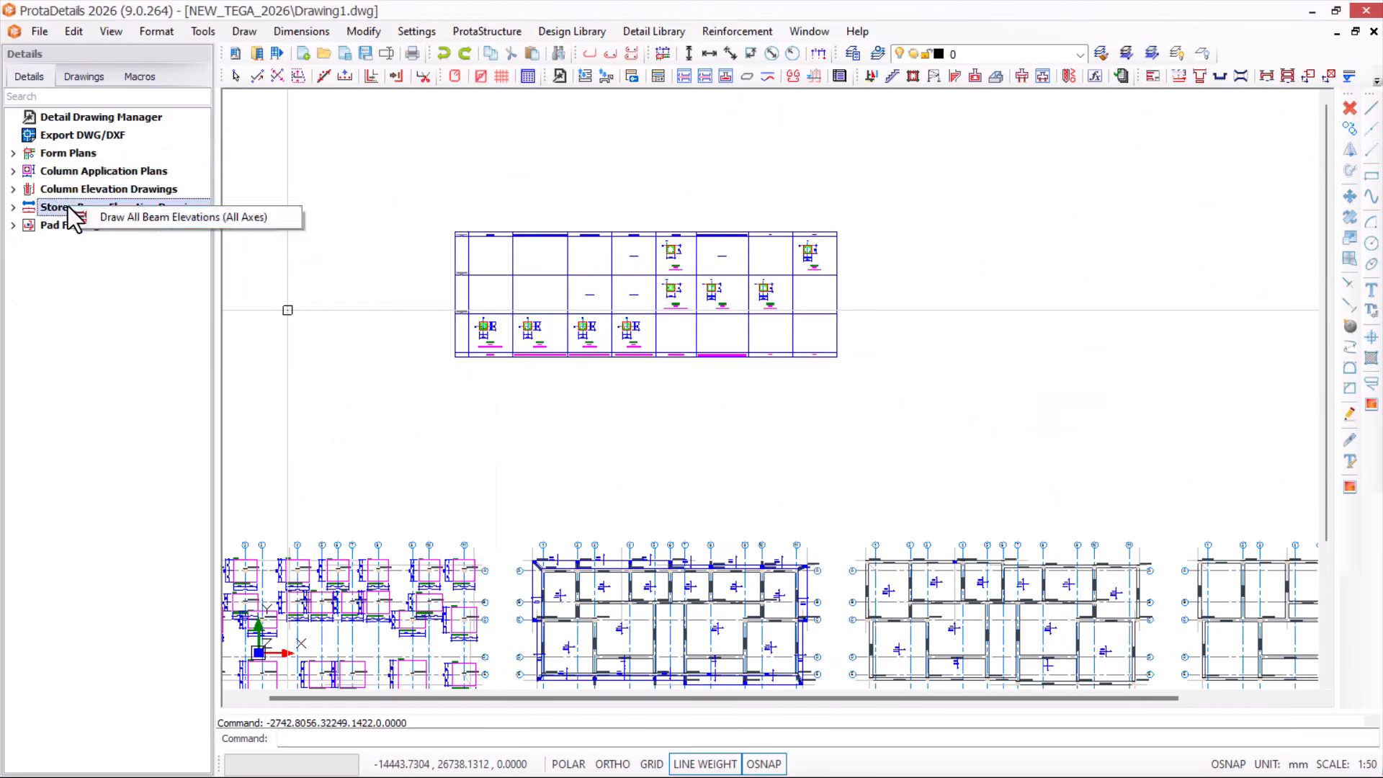
left_click(100, 217)
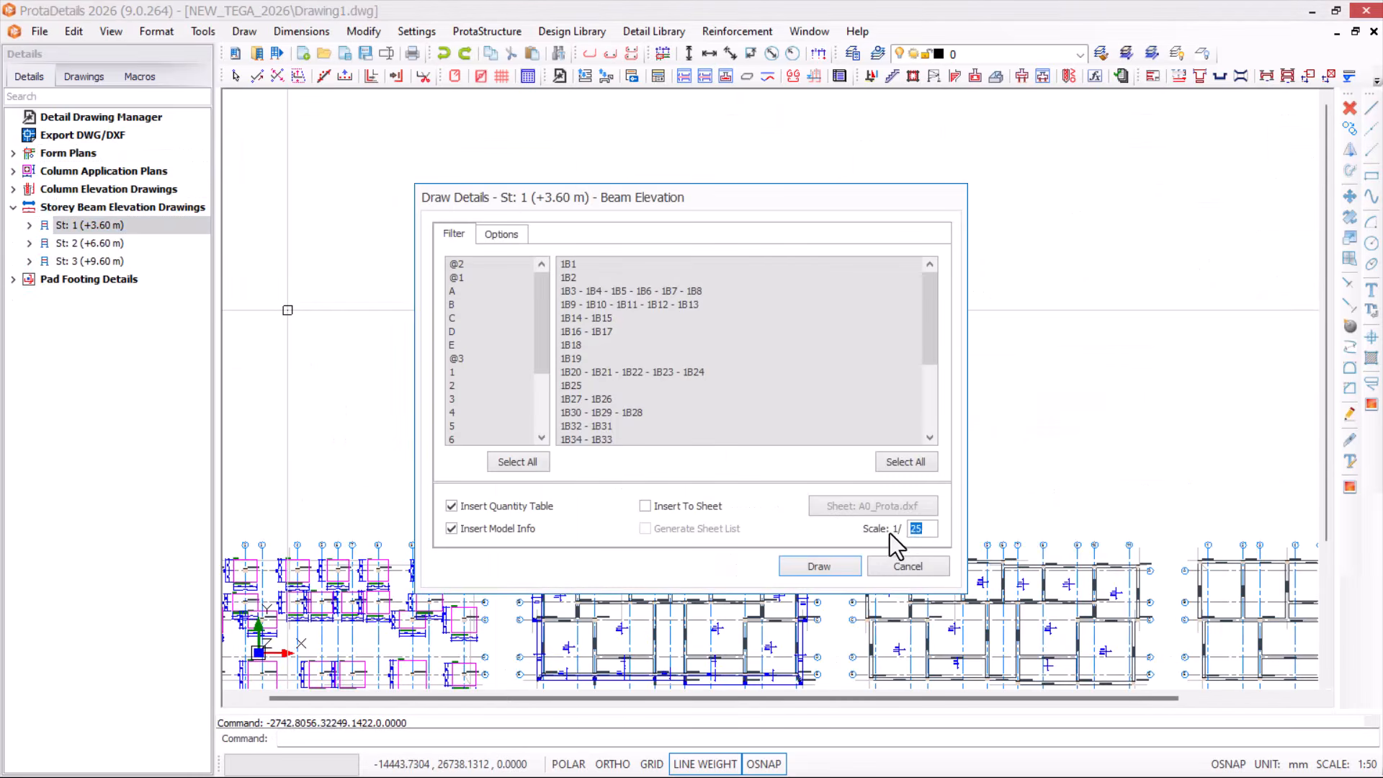
left_click(913, 526)
left_click(280, 370)
left_click(329, 402)
left_click(519, 184)
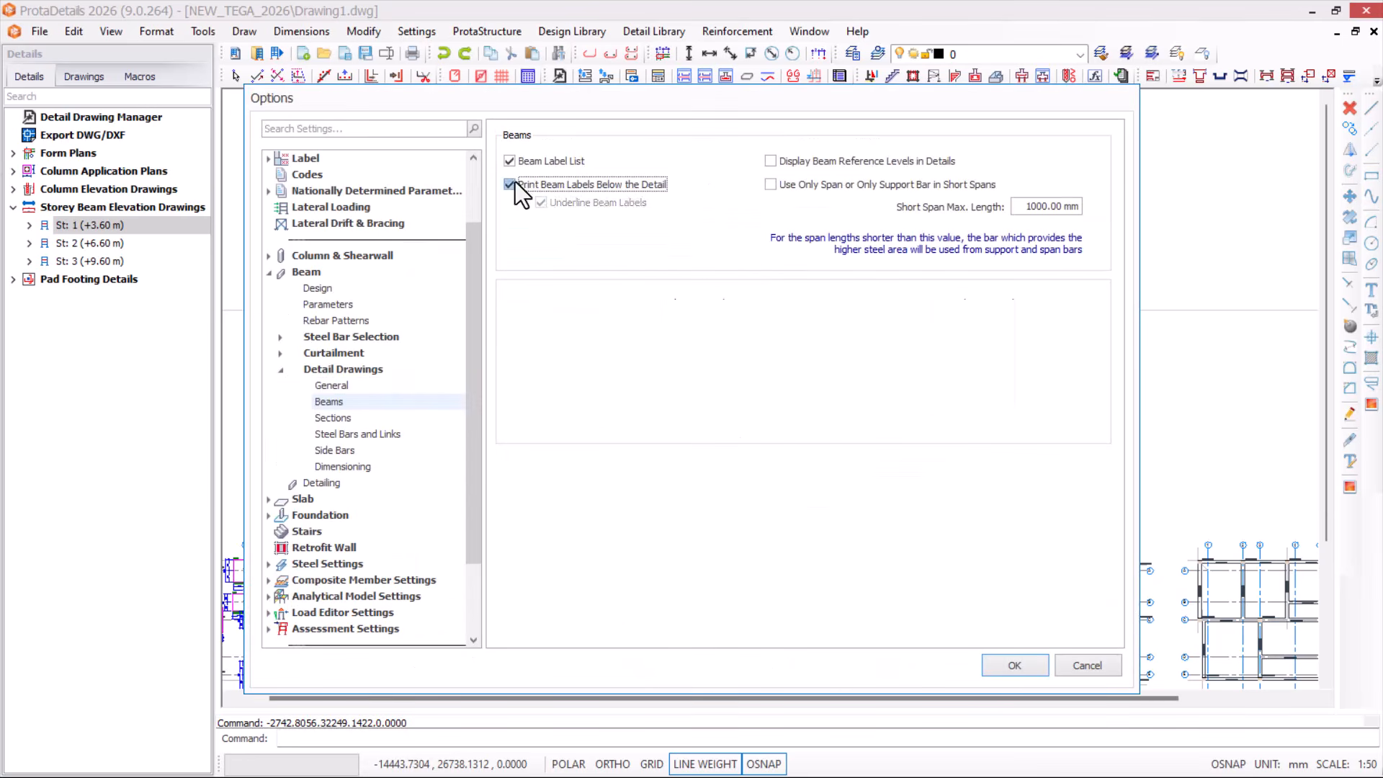
Adjust the beam section detailing options and enable Print Steel Bar Layer Information and Print Total Link Quantity for steel bars and links.
left_click(333, 418)
left_click(513, 212)
left_click(830, 191)
left_click(357, 434)
left_click(539, 224)
left_click(577, 287)
left_click(893, 182)
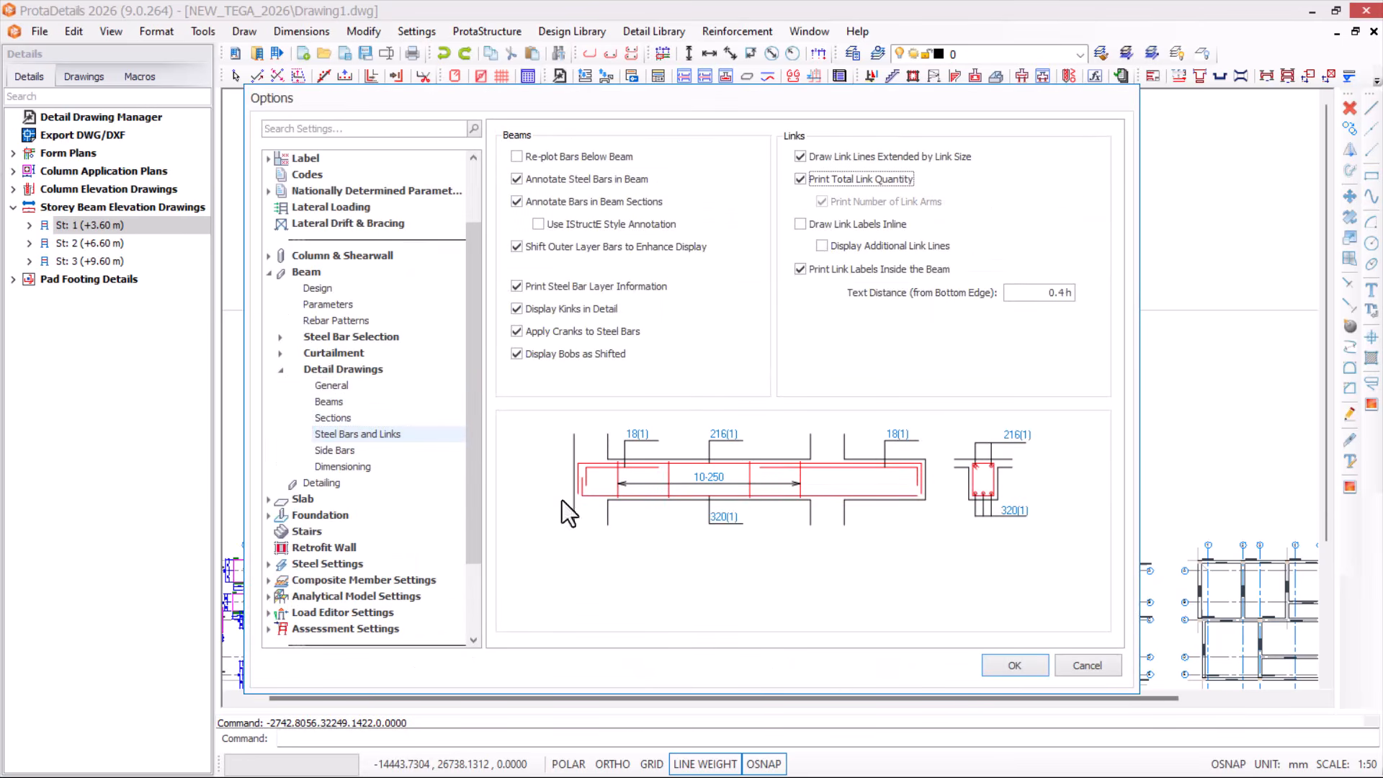
Adjust the beam dimensioning options, accept the settings, and draw the beam elevations below the existing floor plan drawings.
left_click(343, 467)
left_click(865, 290)
left_click(1015, 666)
left_click(828, 561)
scroll(728, 288, "down", 4)
left_click(798, 464)
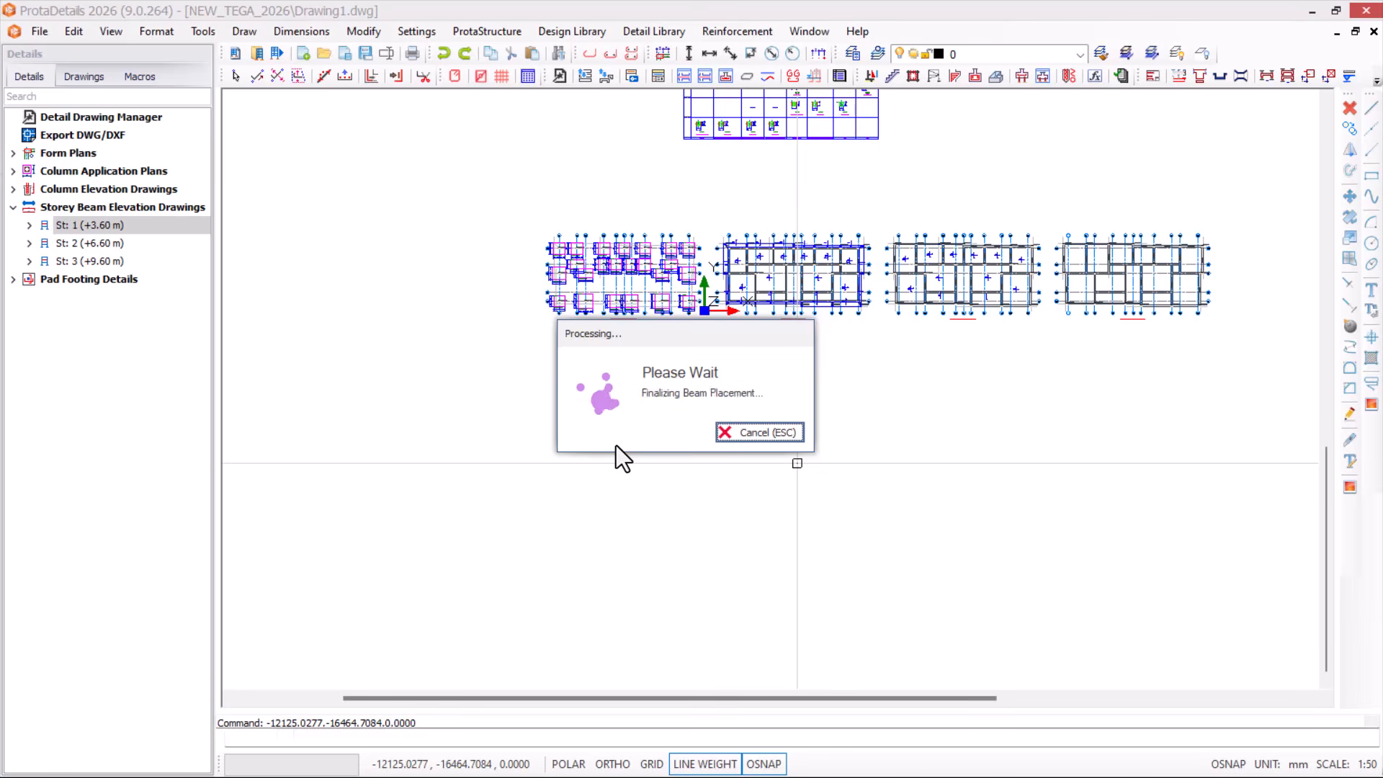
scroll(730, 443, "down", 3)
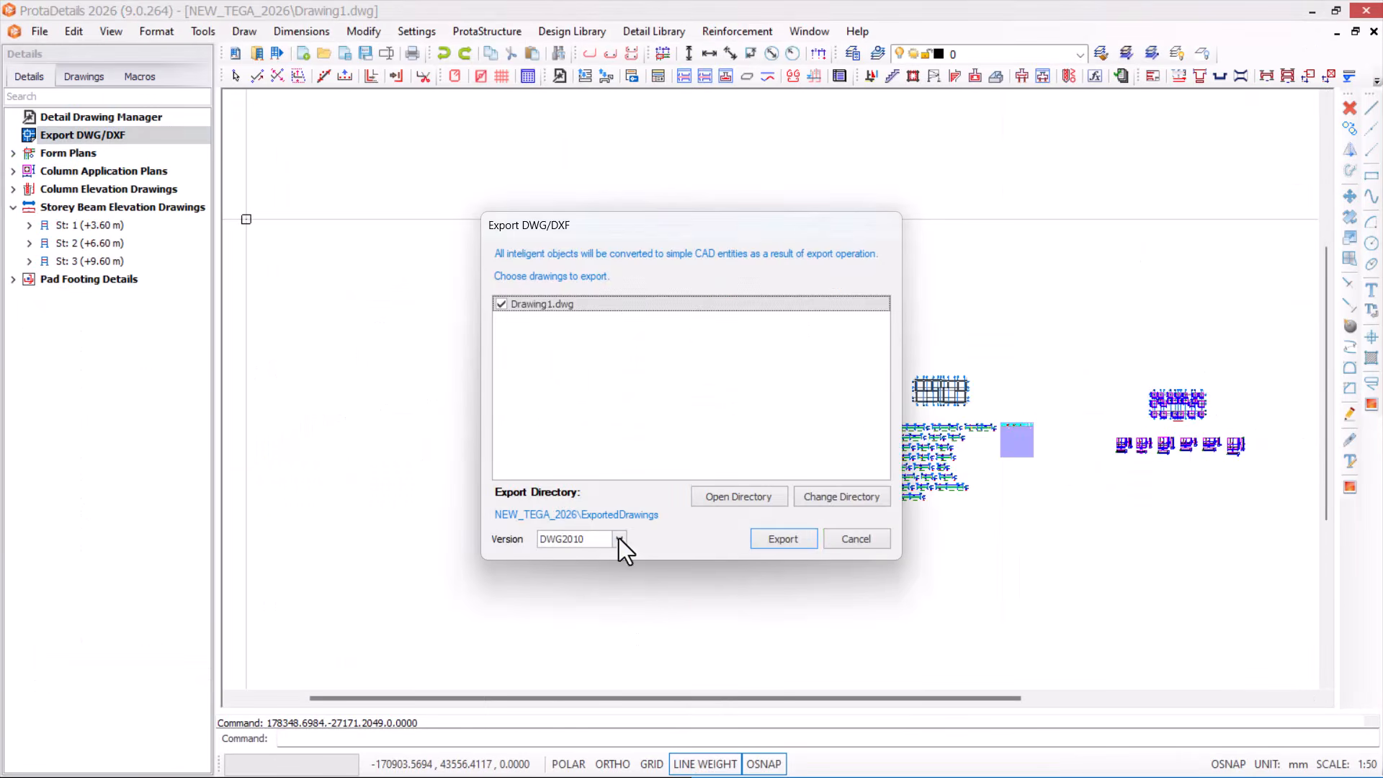
Open the version choices for exporting Drawing1.dwg, and switch to the STONEBRIDGE pad footing drawing in AutoCAD.
left_click(622, 544)
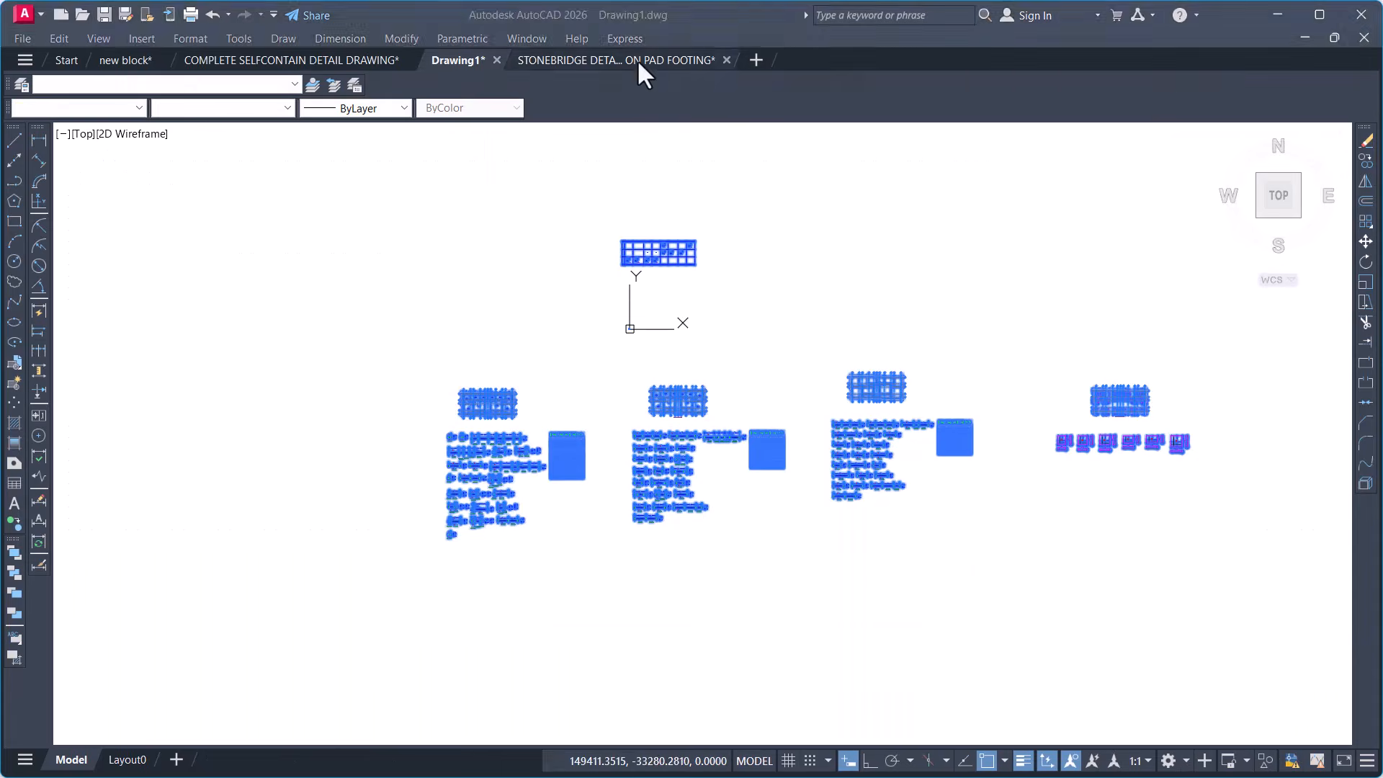
left_click(638, 62)
left_click(223, 399)
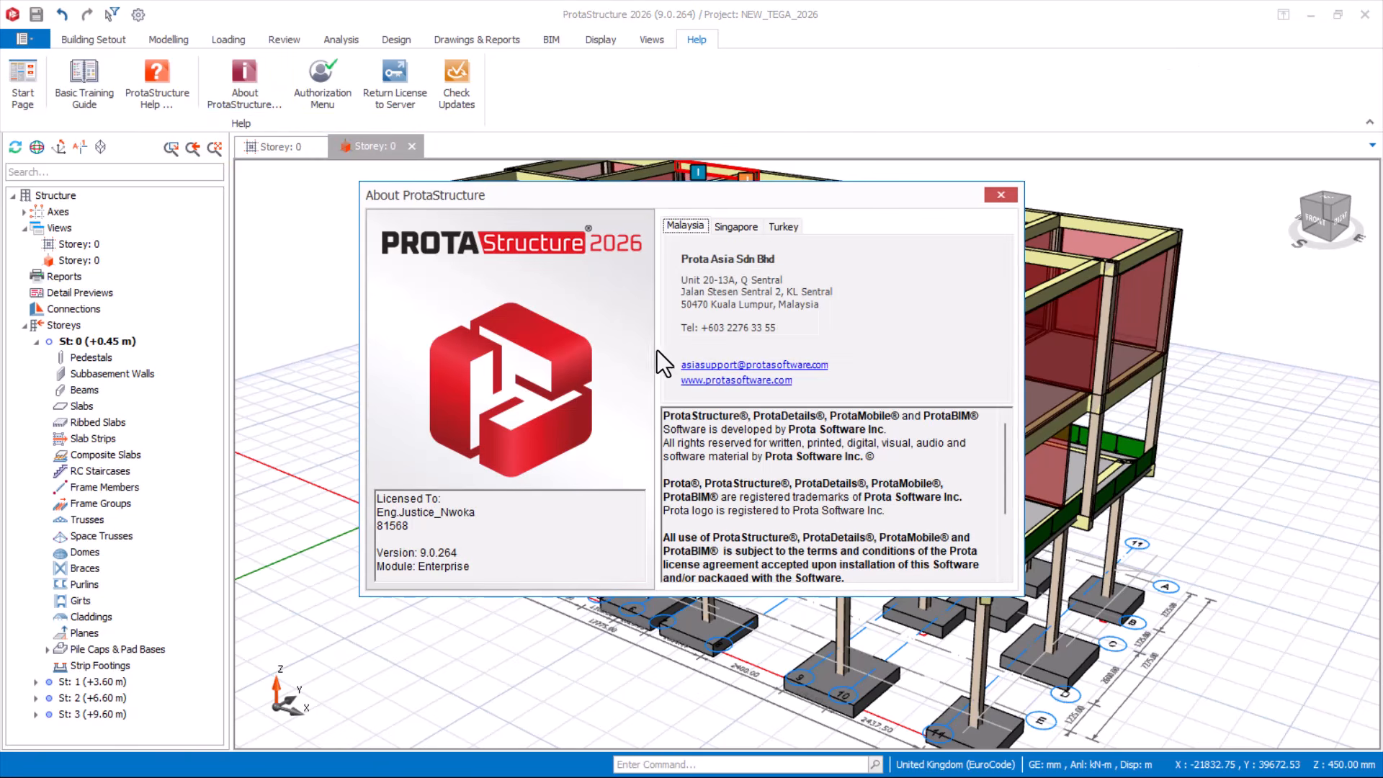
Highlight the licensee name in the About ProtaStructure information and close it.
left_click(489, 511)
triple_click(407, 512)
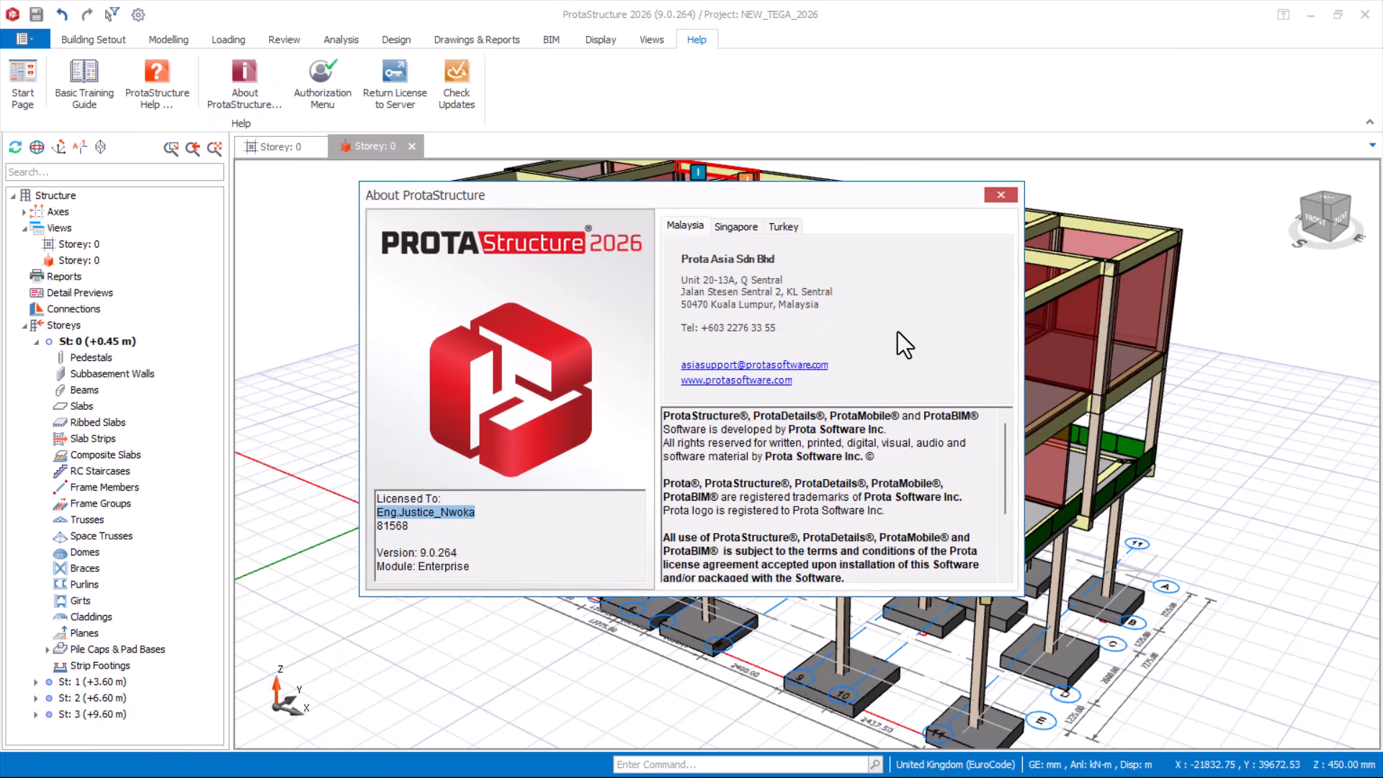
left_click(1001, 195)
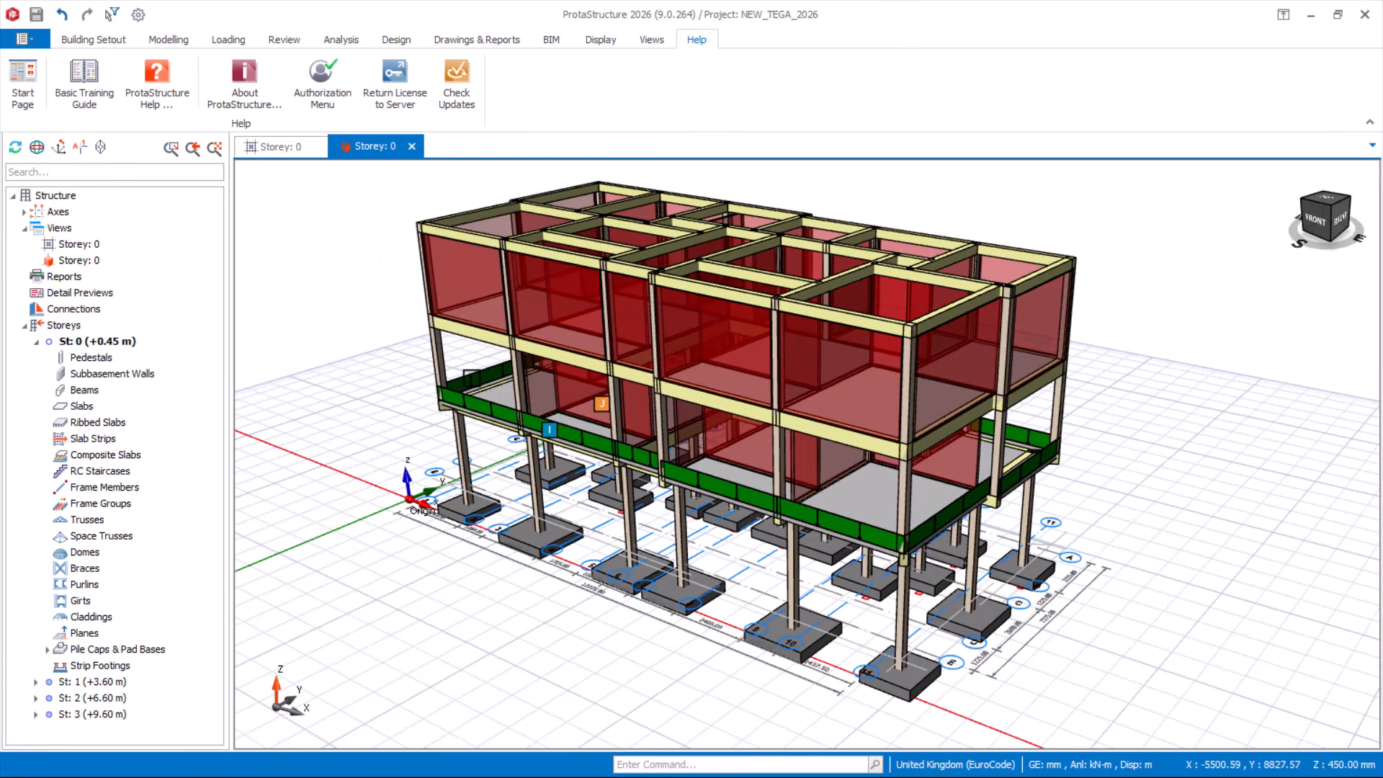
mouse_move(471, 378)
middle_mouse_down()
mouse_move(511, 365)
mouse_move(455, 361)
middle_mouse_up()
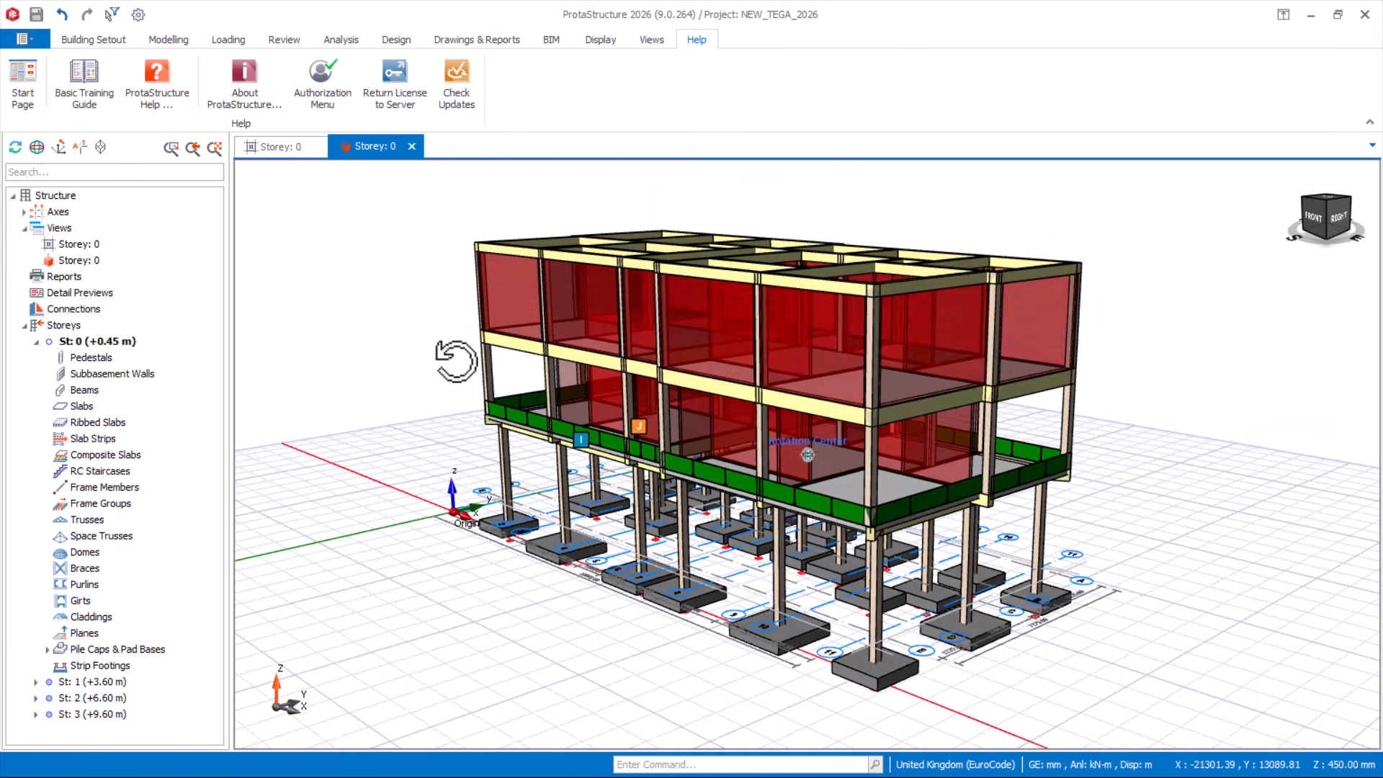
scroll(513, 280, "up", 2)
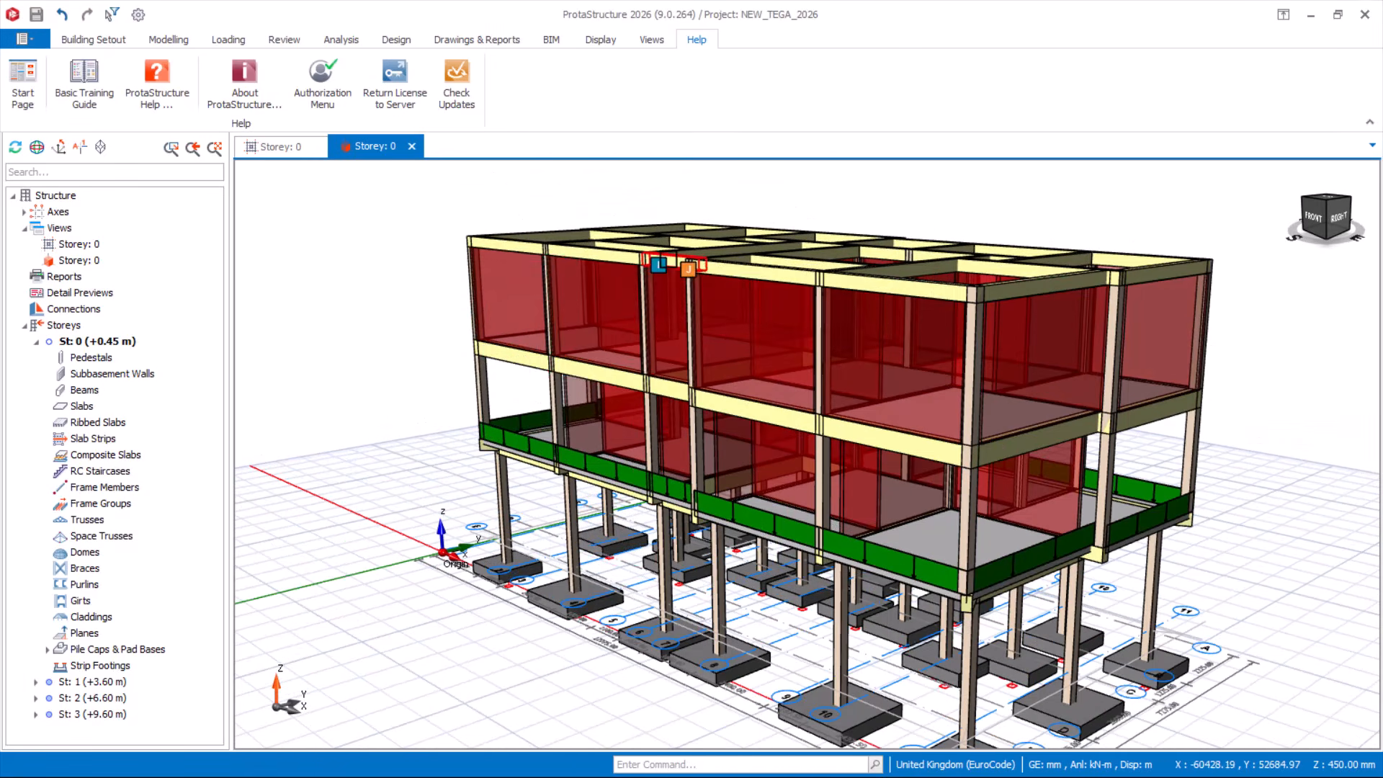
scroll(688, 256, "up", 2)
middle_click_drag(730, 260, 696, 258)
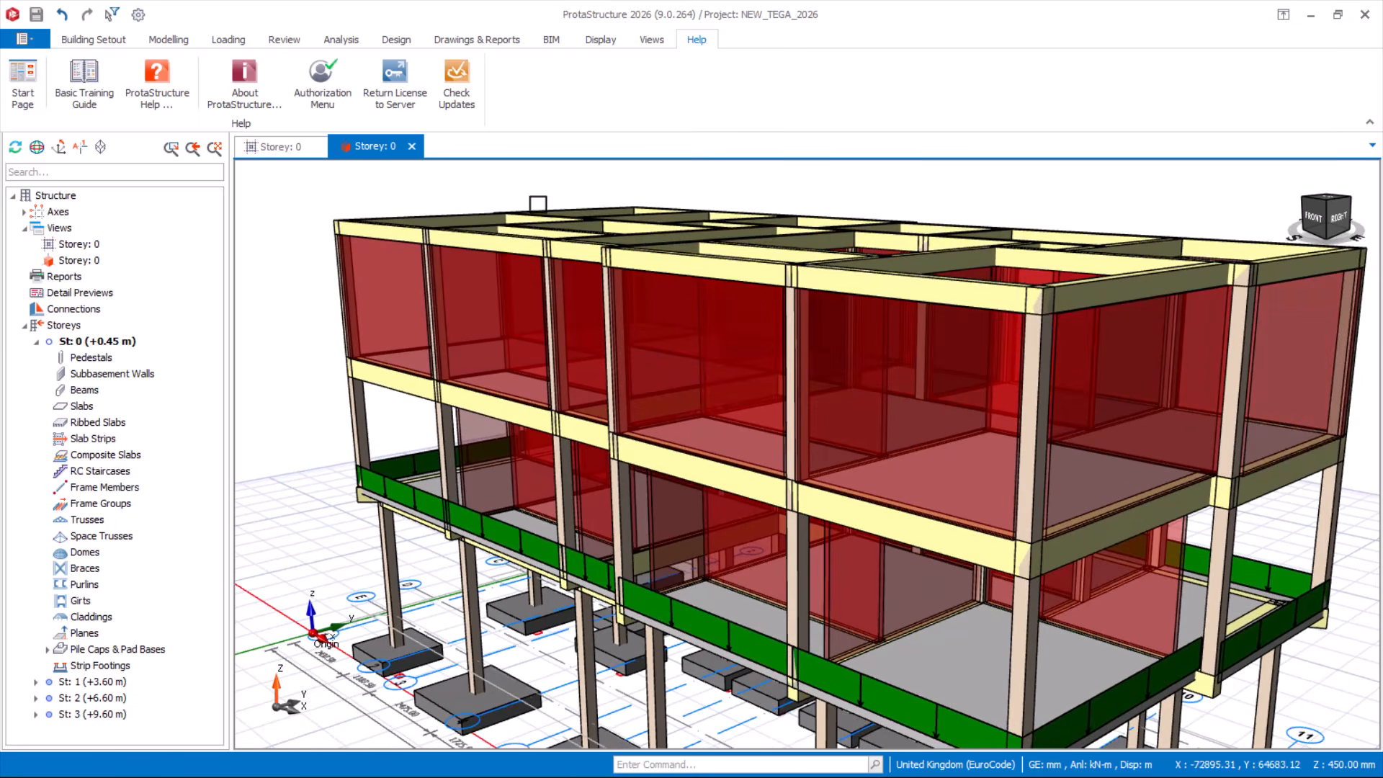
scroll(710, 256, "down", 2)
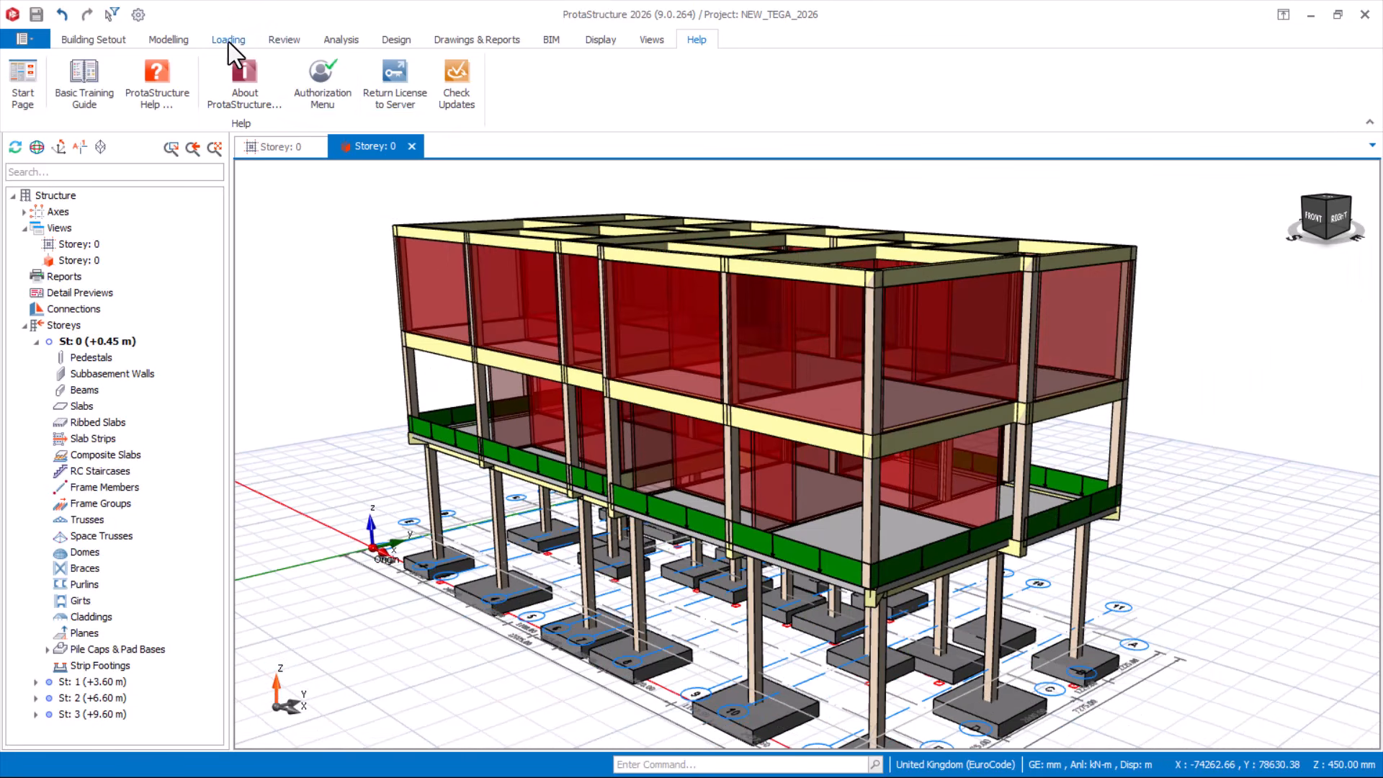
Save the NEW_TEGA_2026 project.
left_click(274, 40)
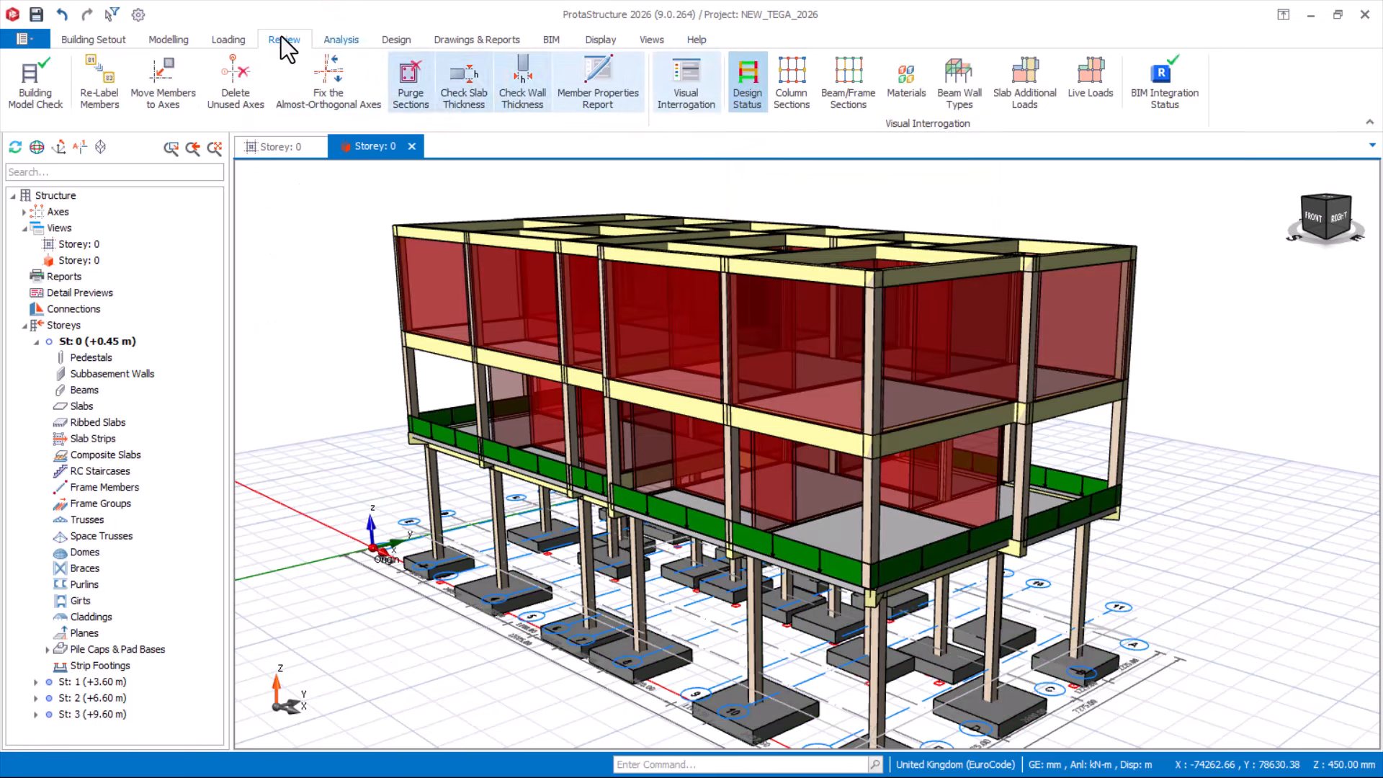
left_click(123, 40)
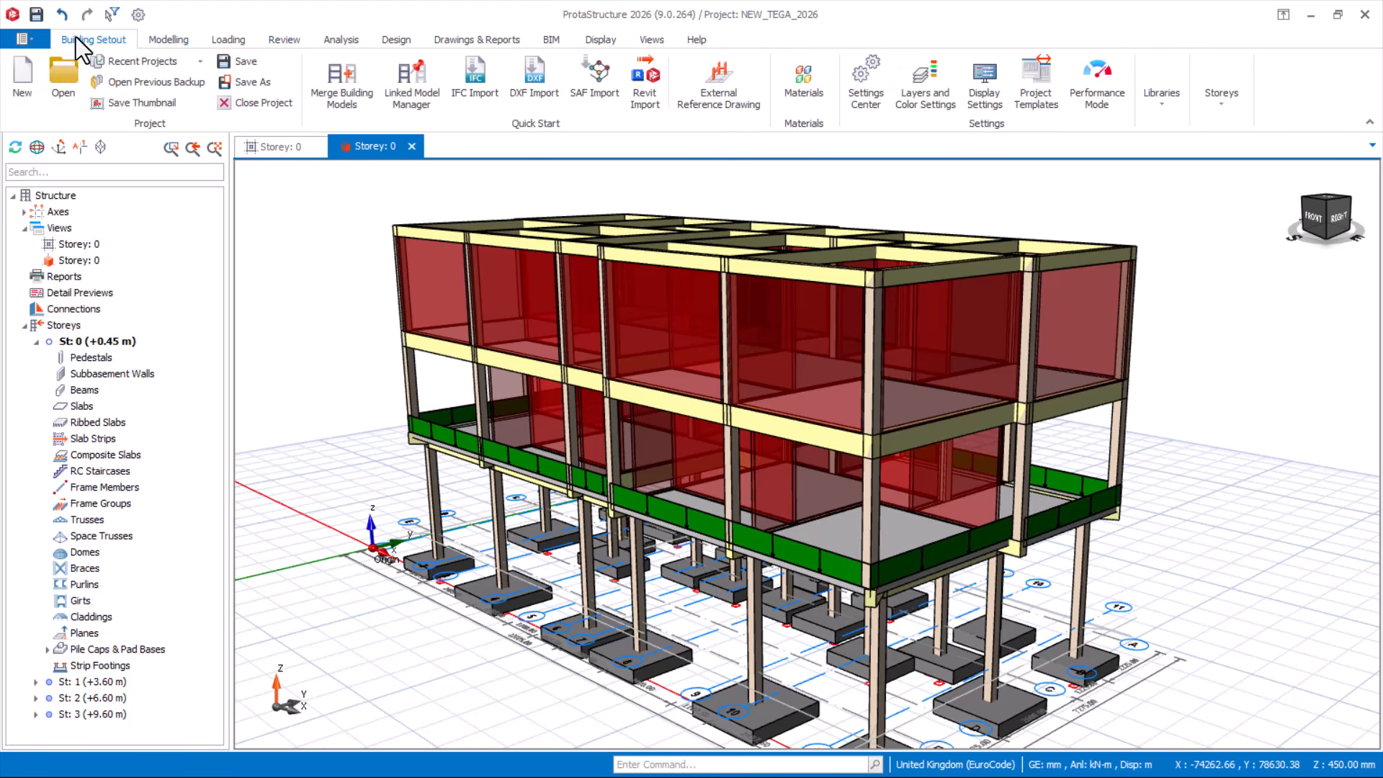
left_click(32, 20)
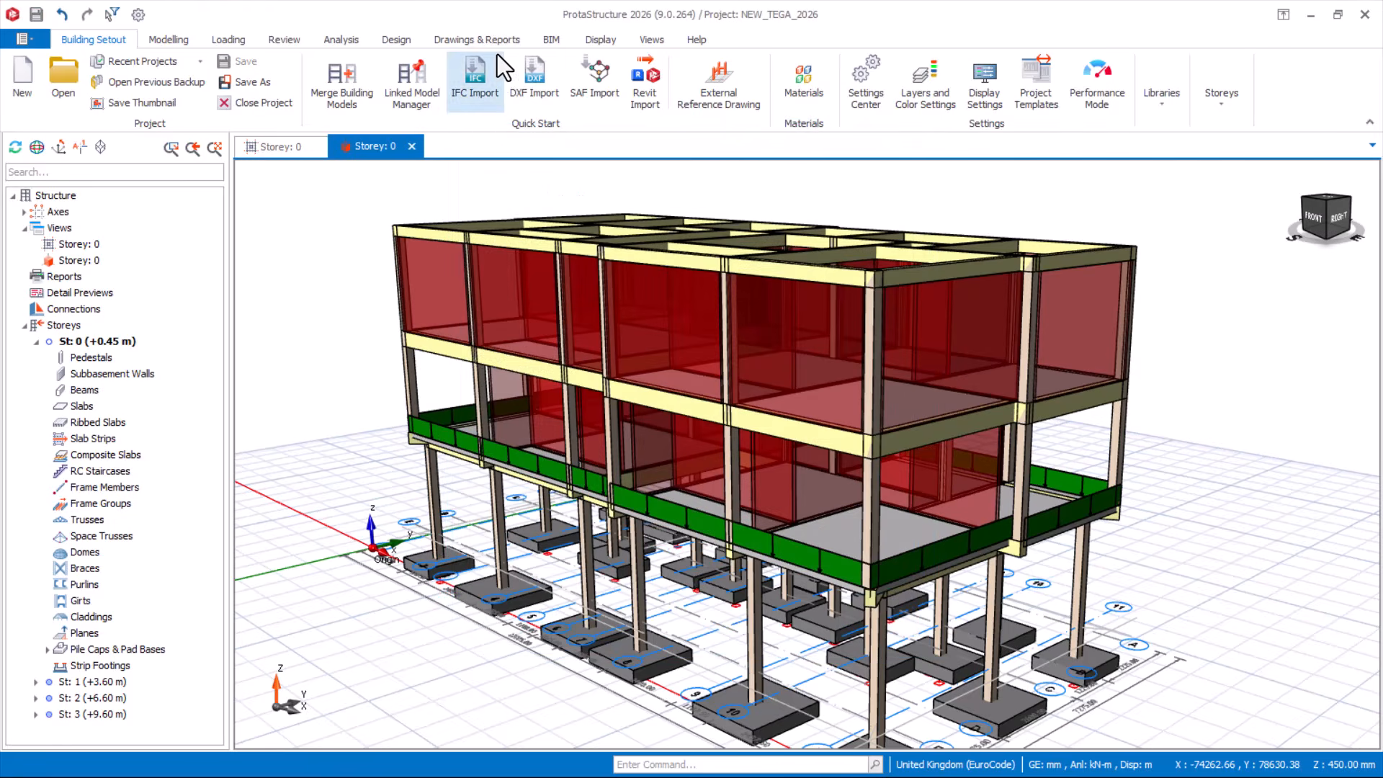
Show the drawing and report commands, minimize ProtaStructure, and launch ProtaSteel 2026 from the desktop.
left_click(456, 39)
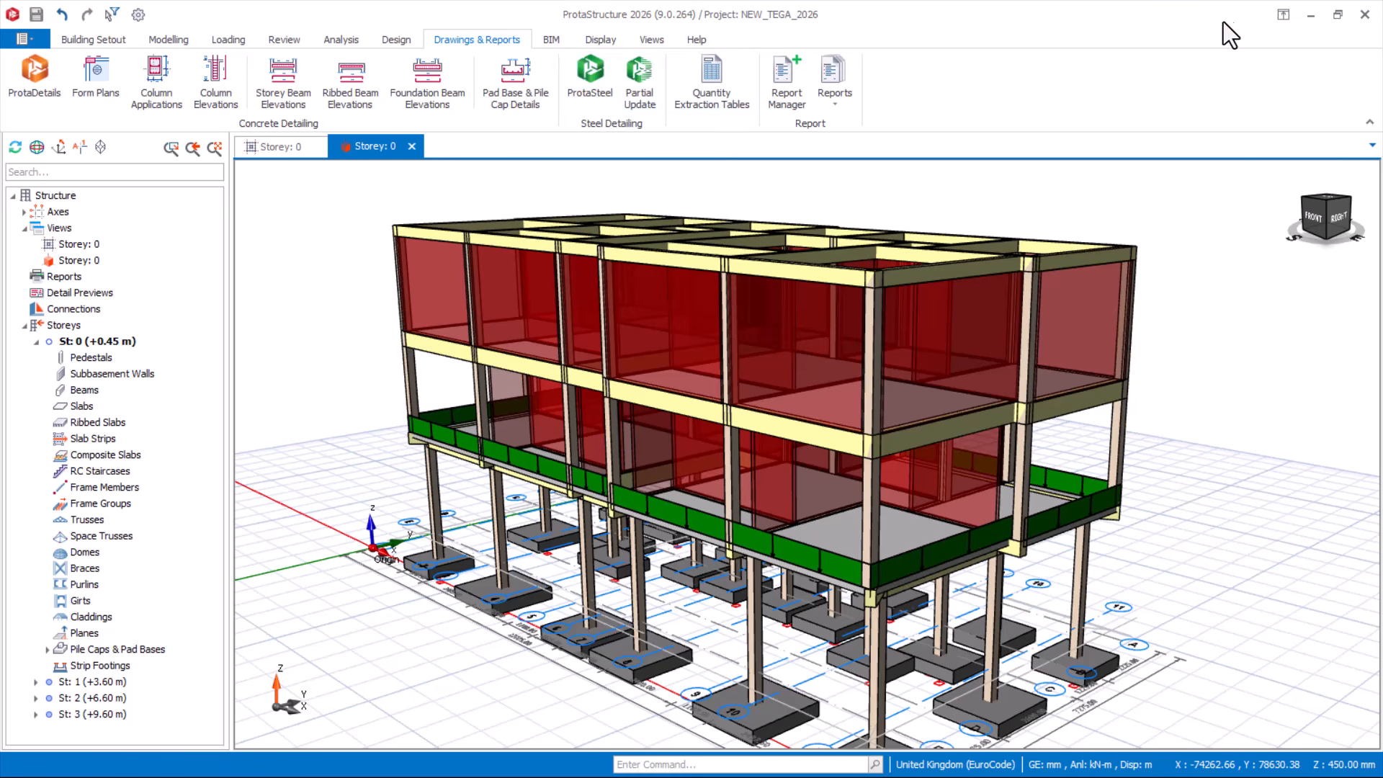
left_click(1312, 15)
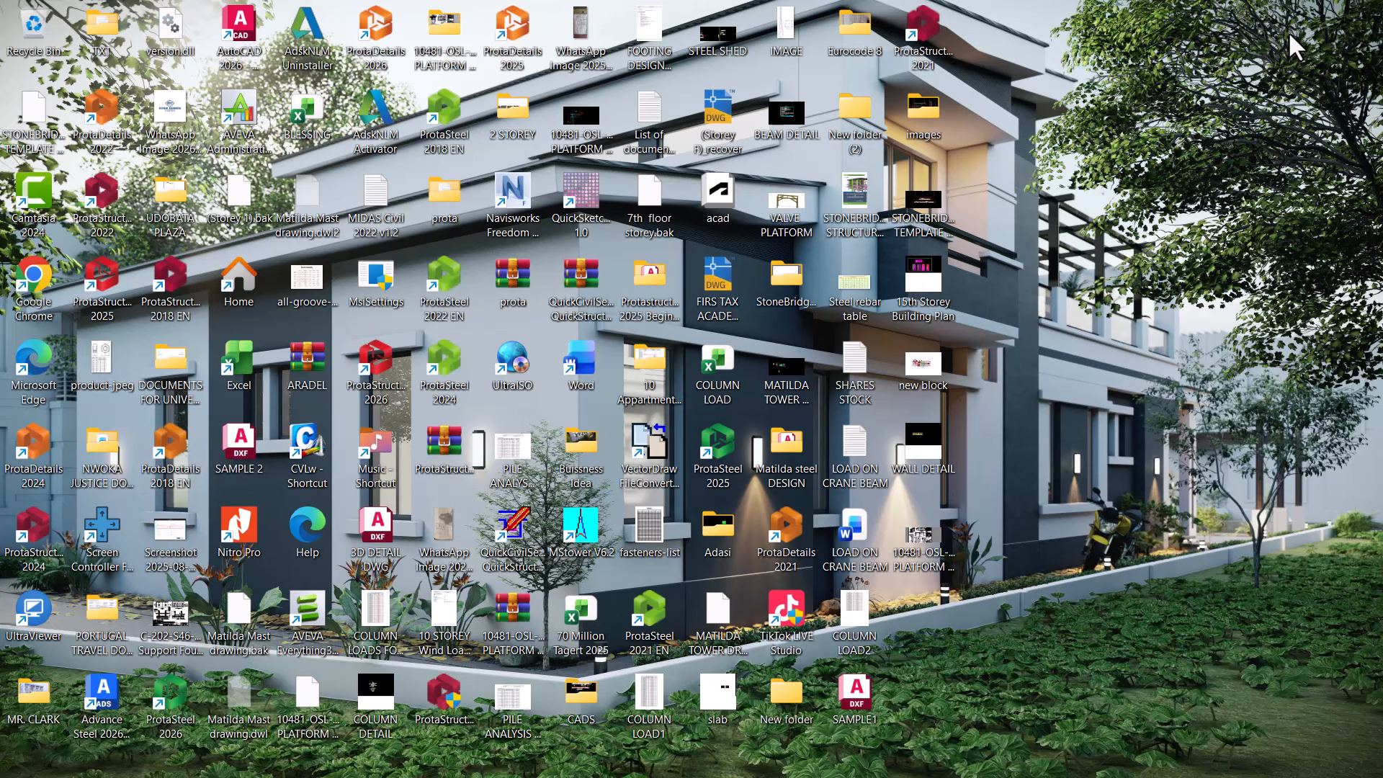
double_click(171, 691)
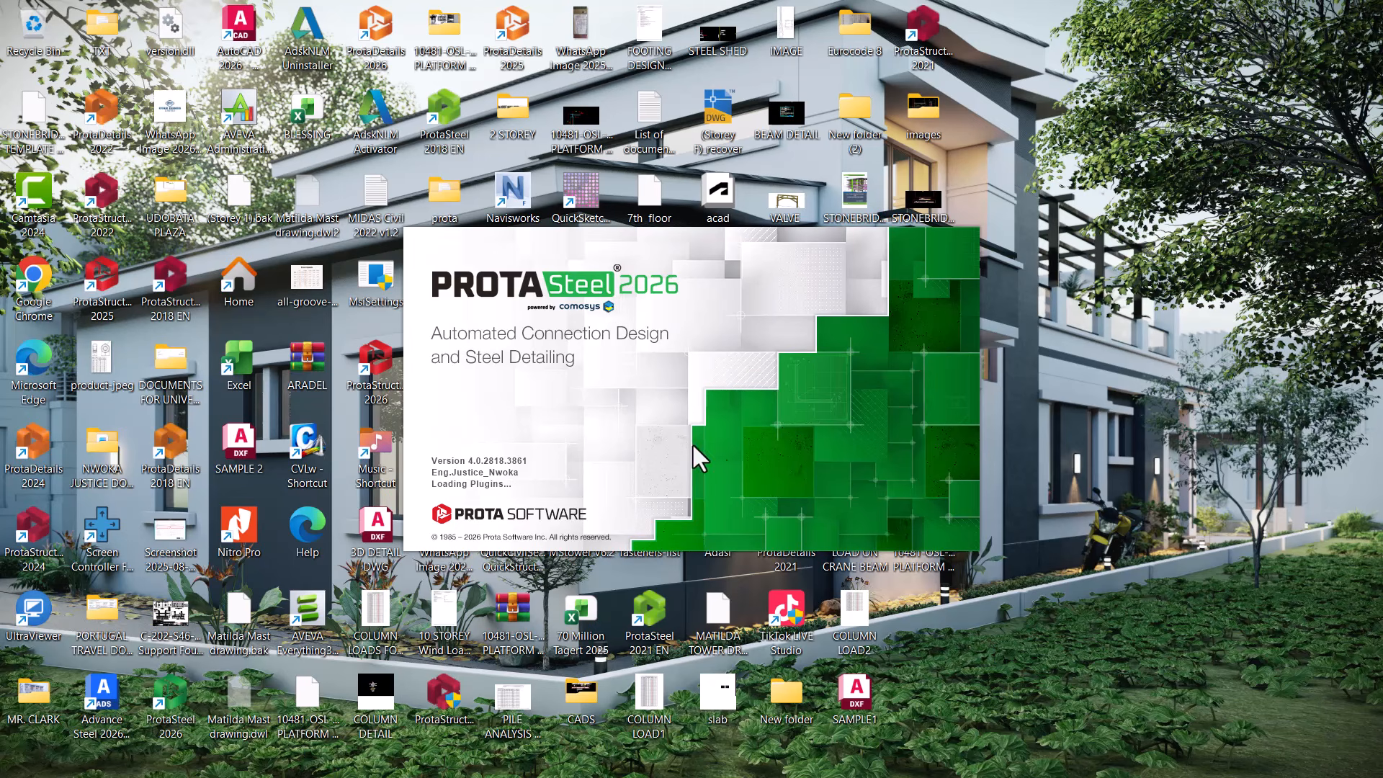
Switch back to ProtaStructure and examine the properties of the storey 2 and storey 3 beams in the 3D model.
mouse_move(973, 765)
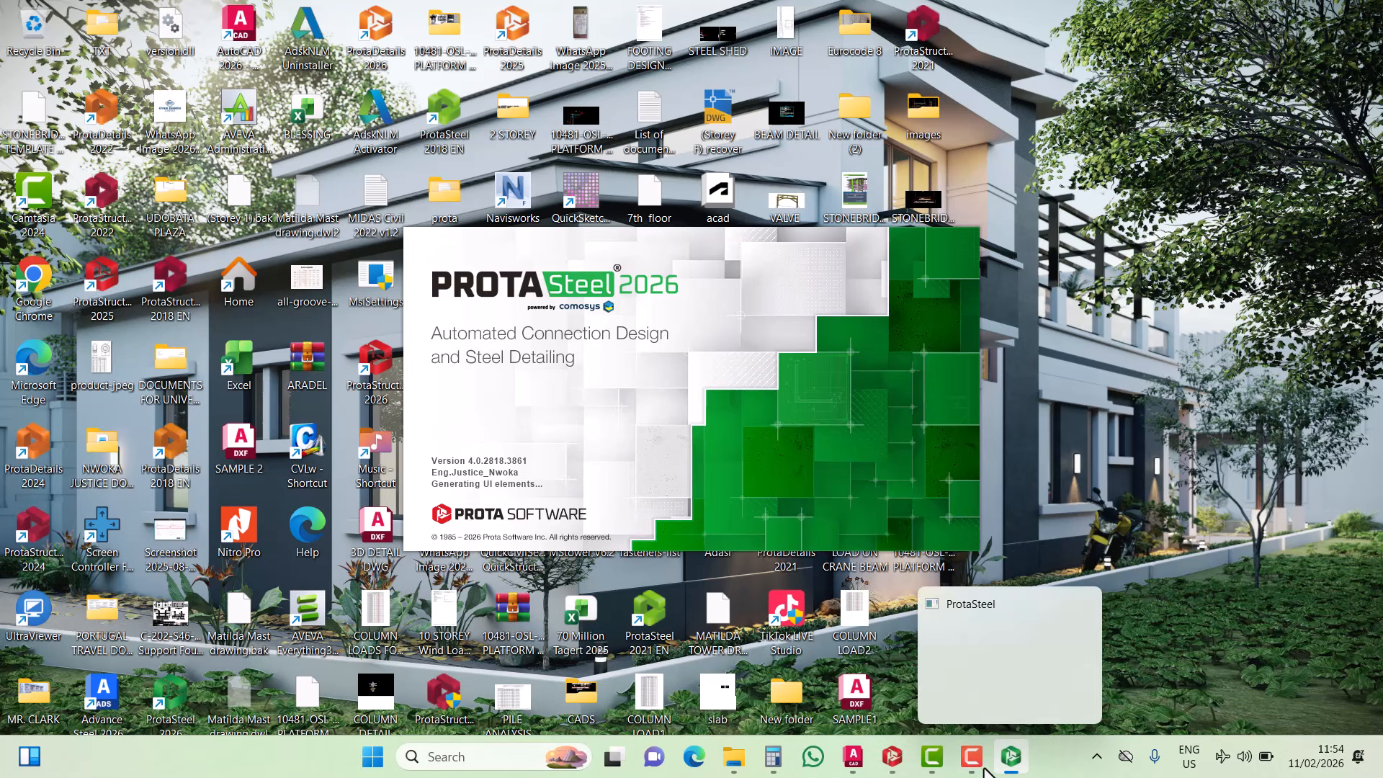
left_click(895, 762)
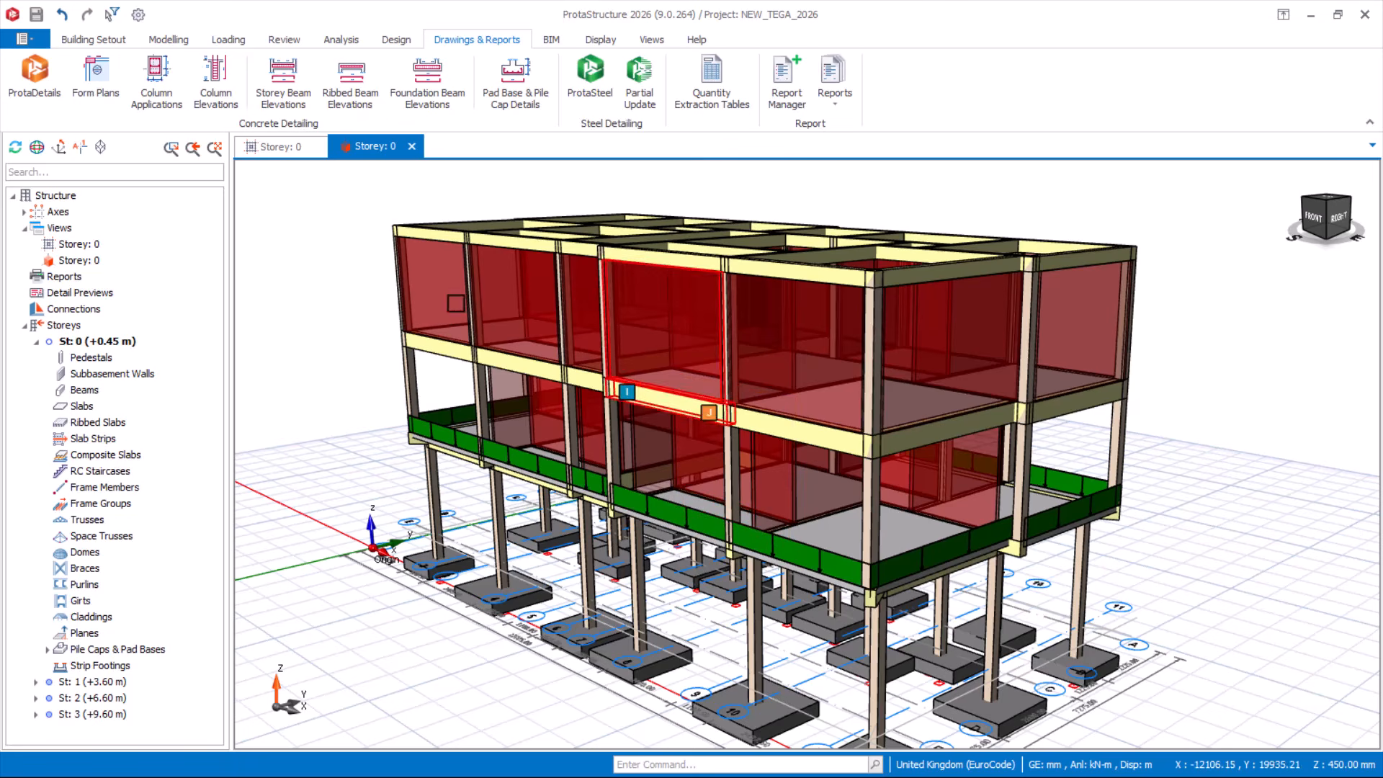
scroll(702, 317, "down", 1)
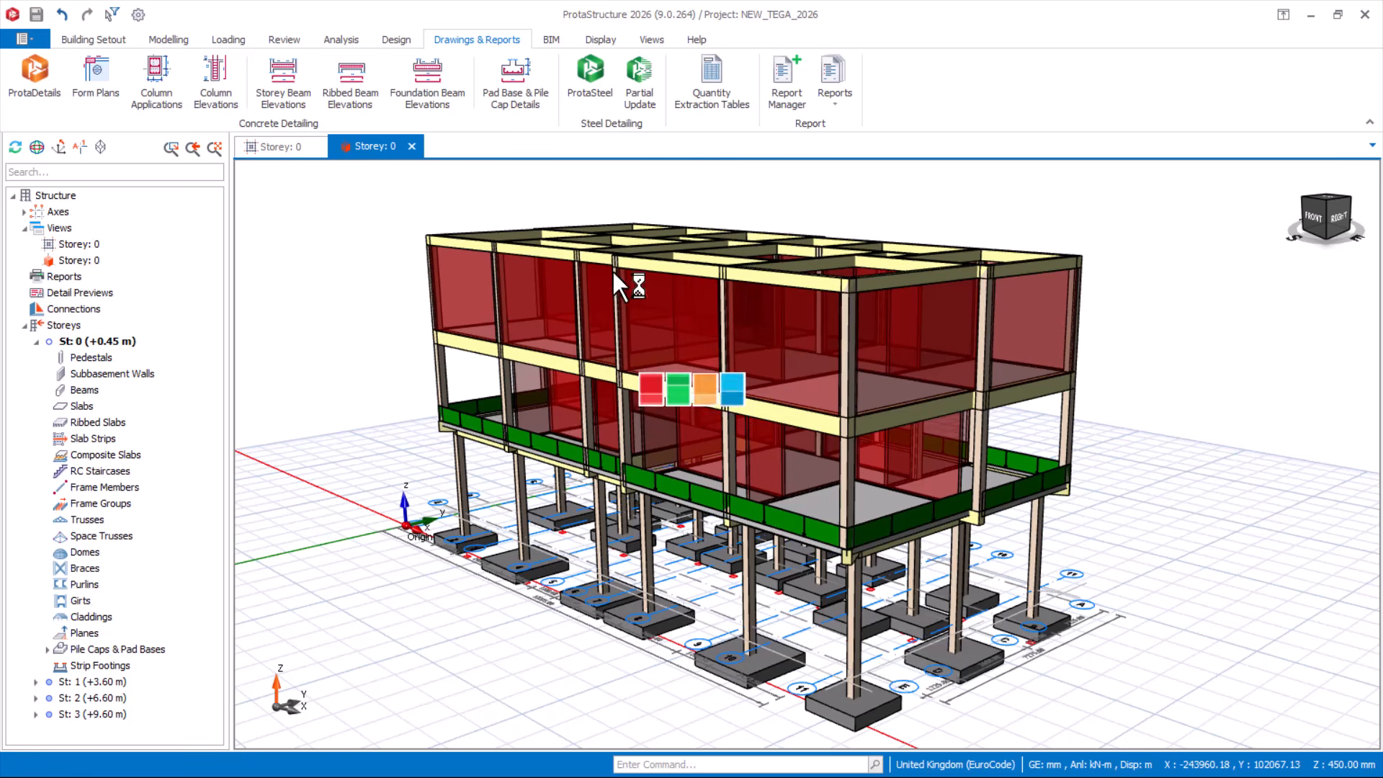
mouse_move(845, 273)
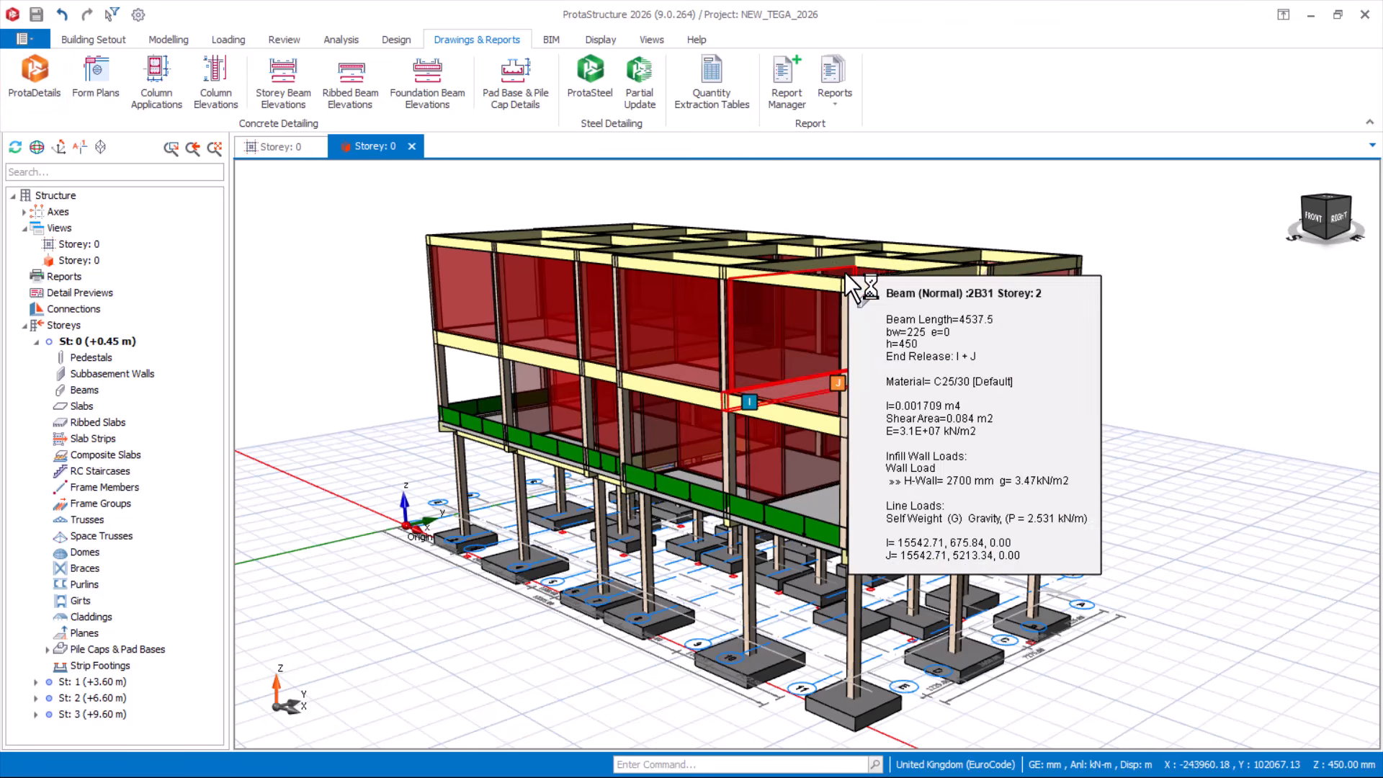
mouse_move(791, 269)
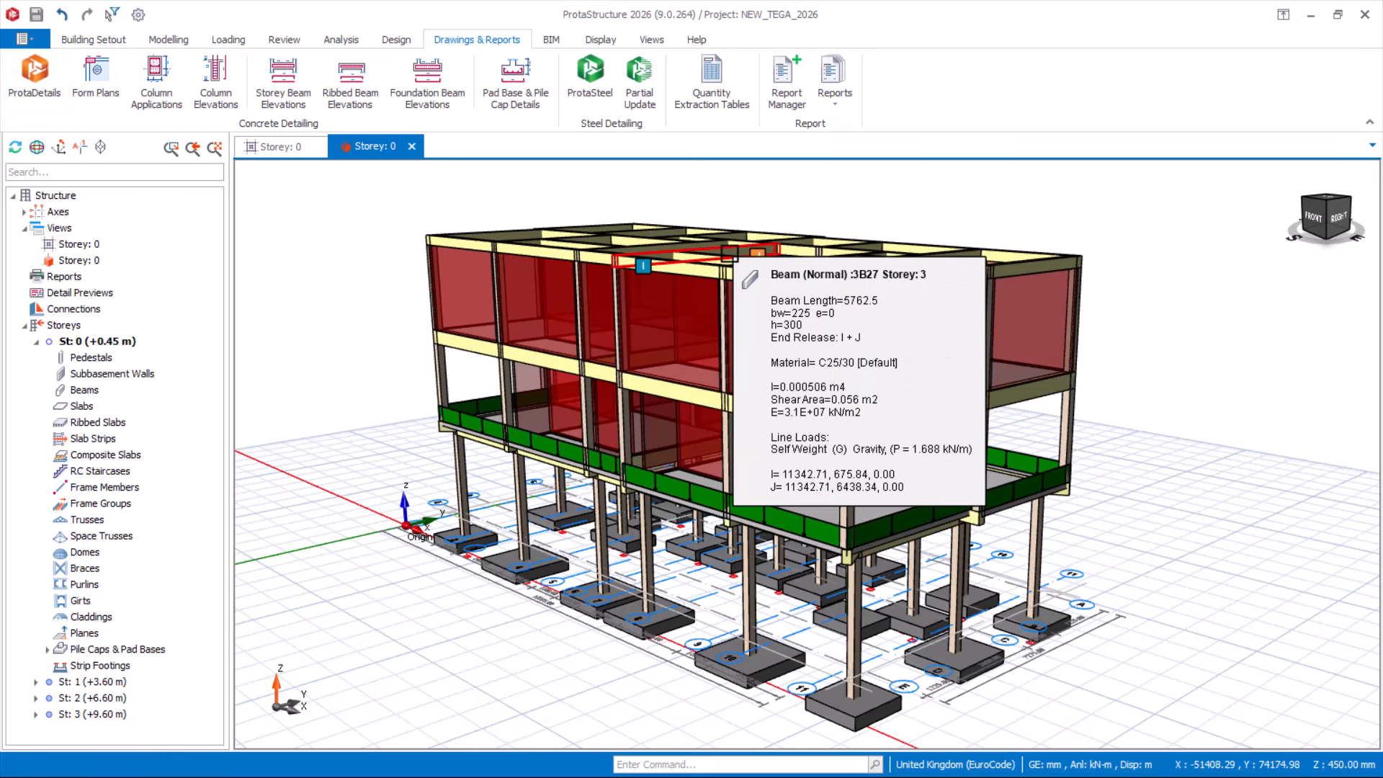
mouse_move(696, 276)
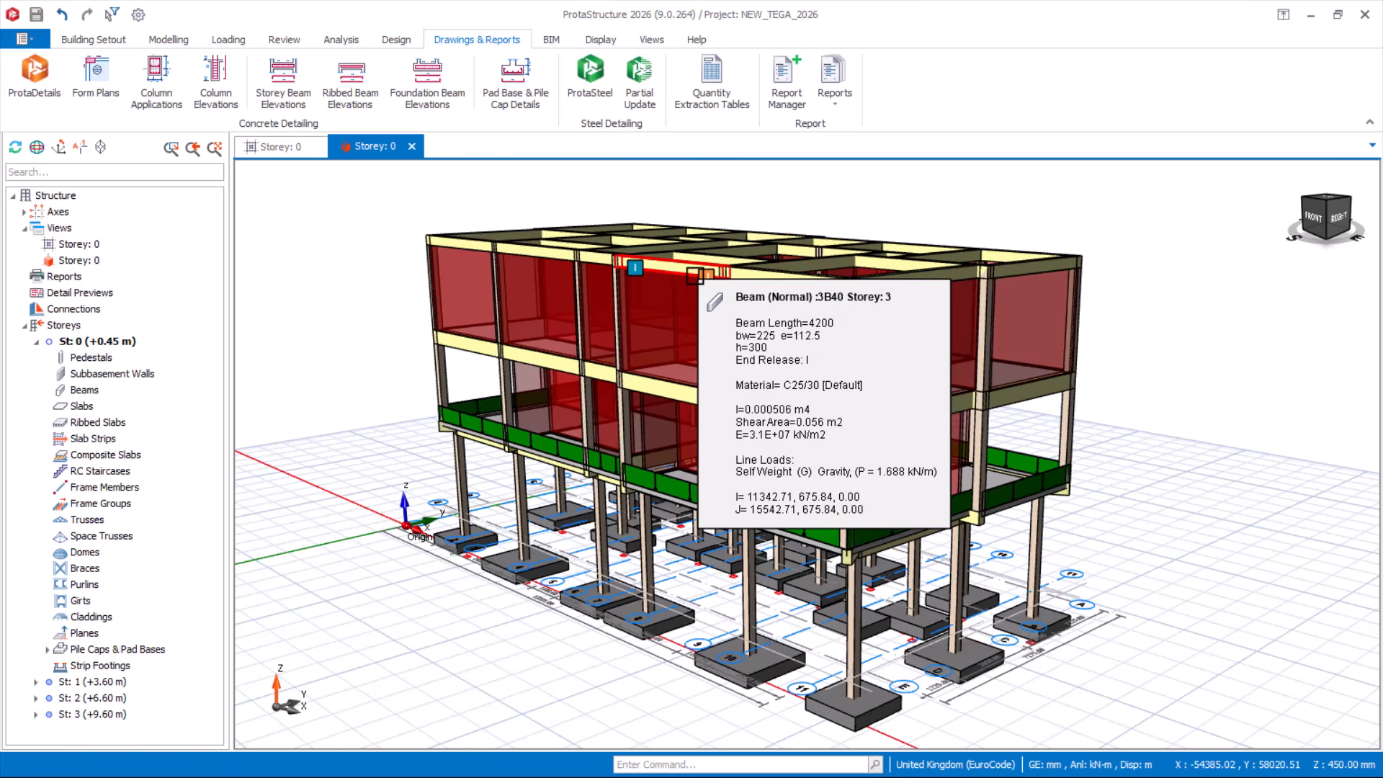
scroll(695, 275, "up", 2)
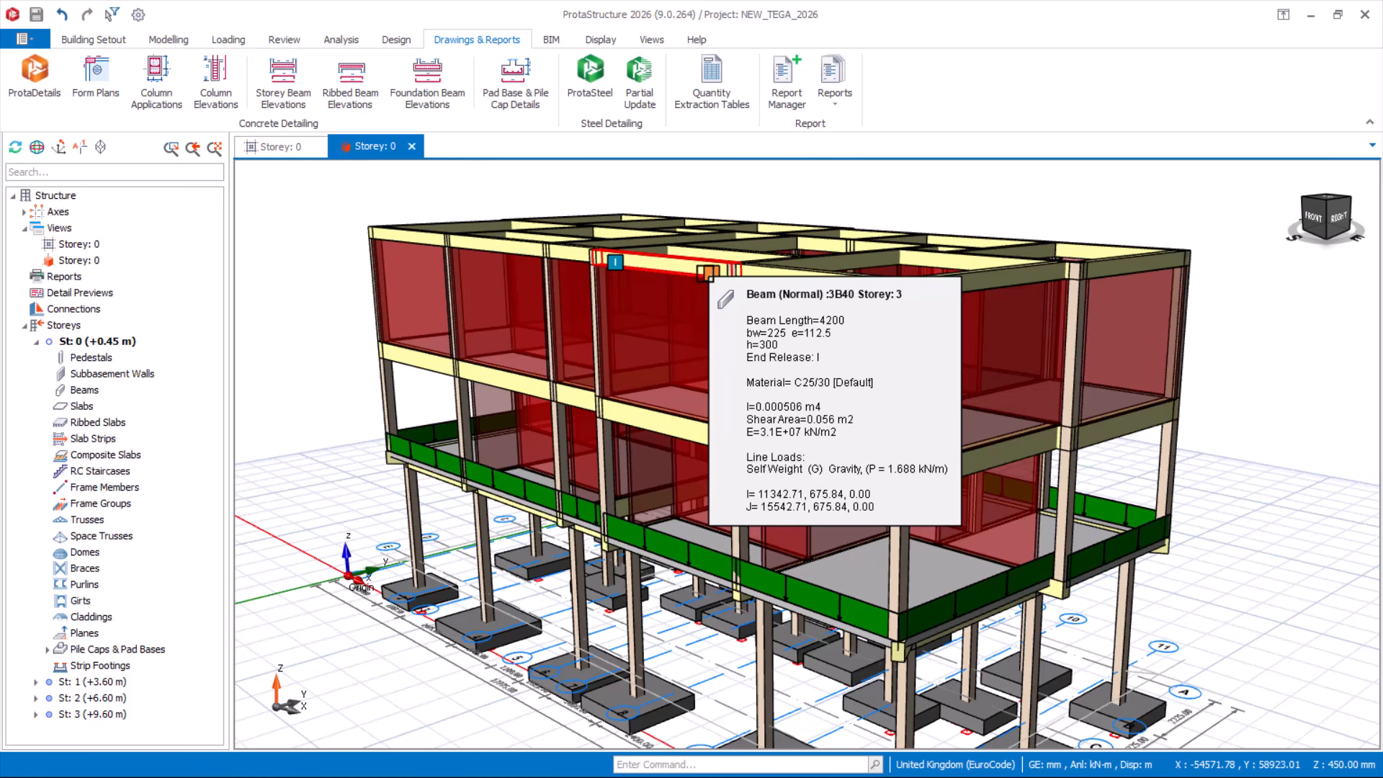
scroll(793, 259, "down", 2)
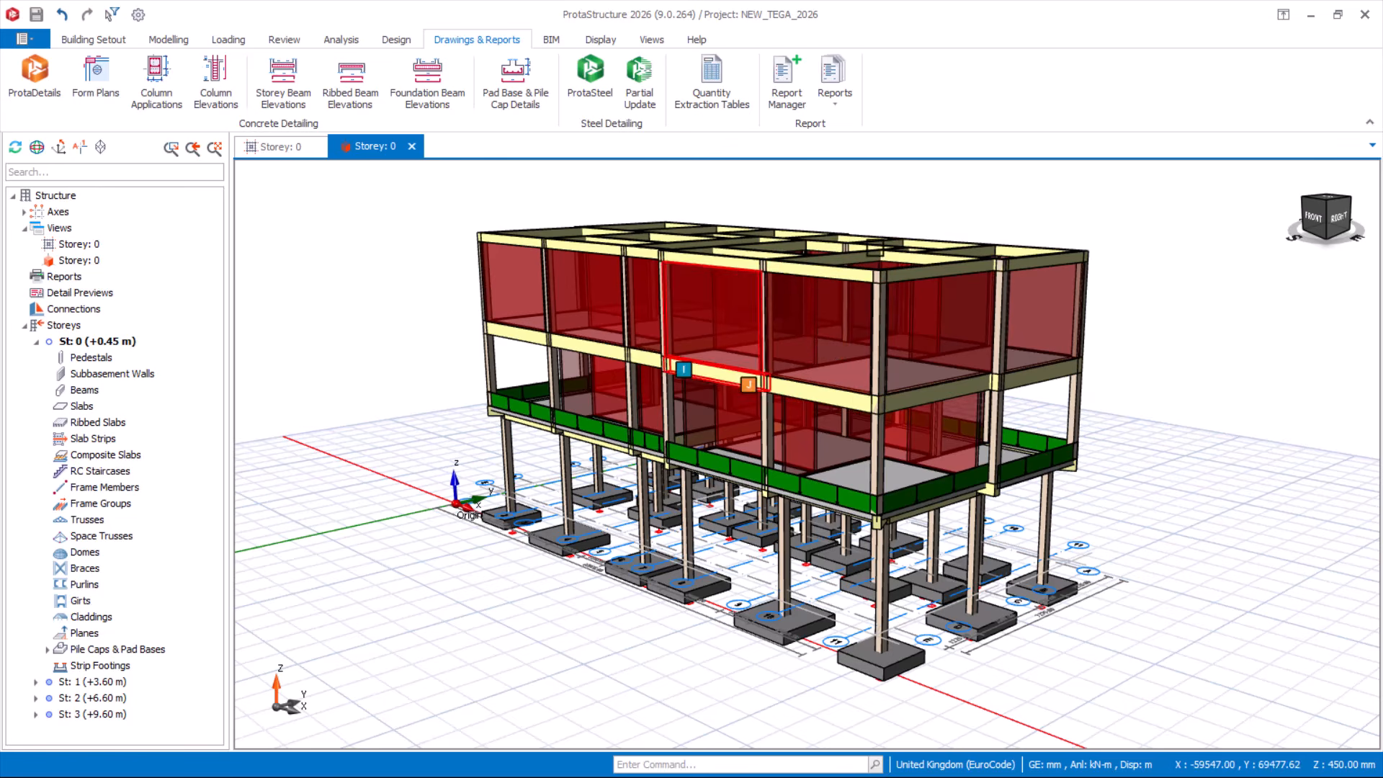
Minimize ProtaStructure and close ProtaSteel 2026 without opening a project.
left_click(1311, 16)
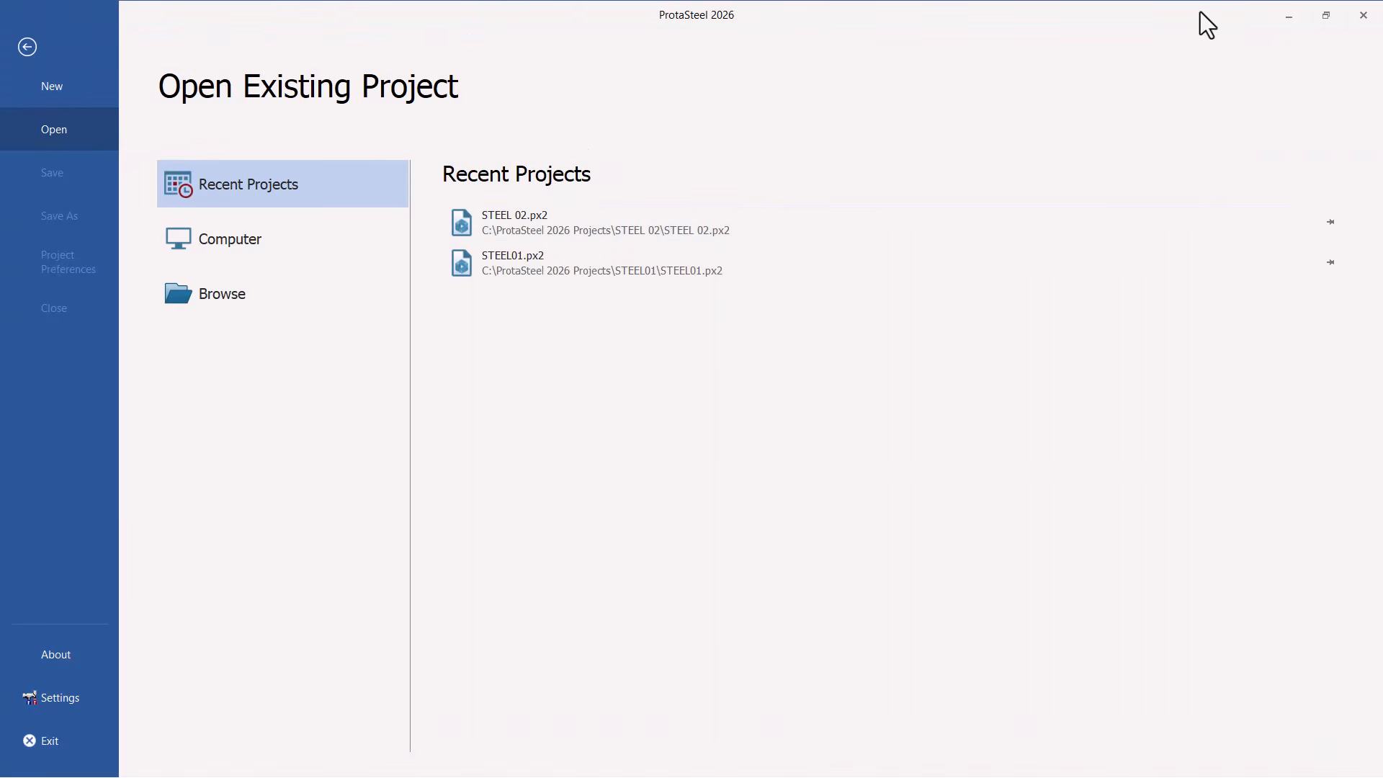
left_click(1358, 21)
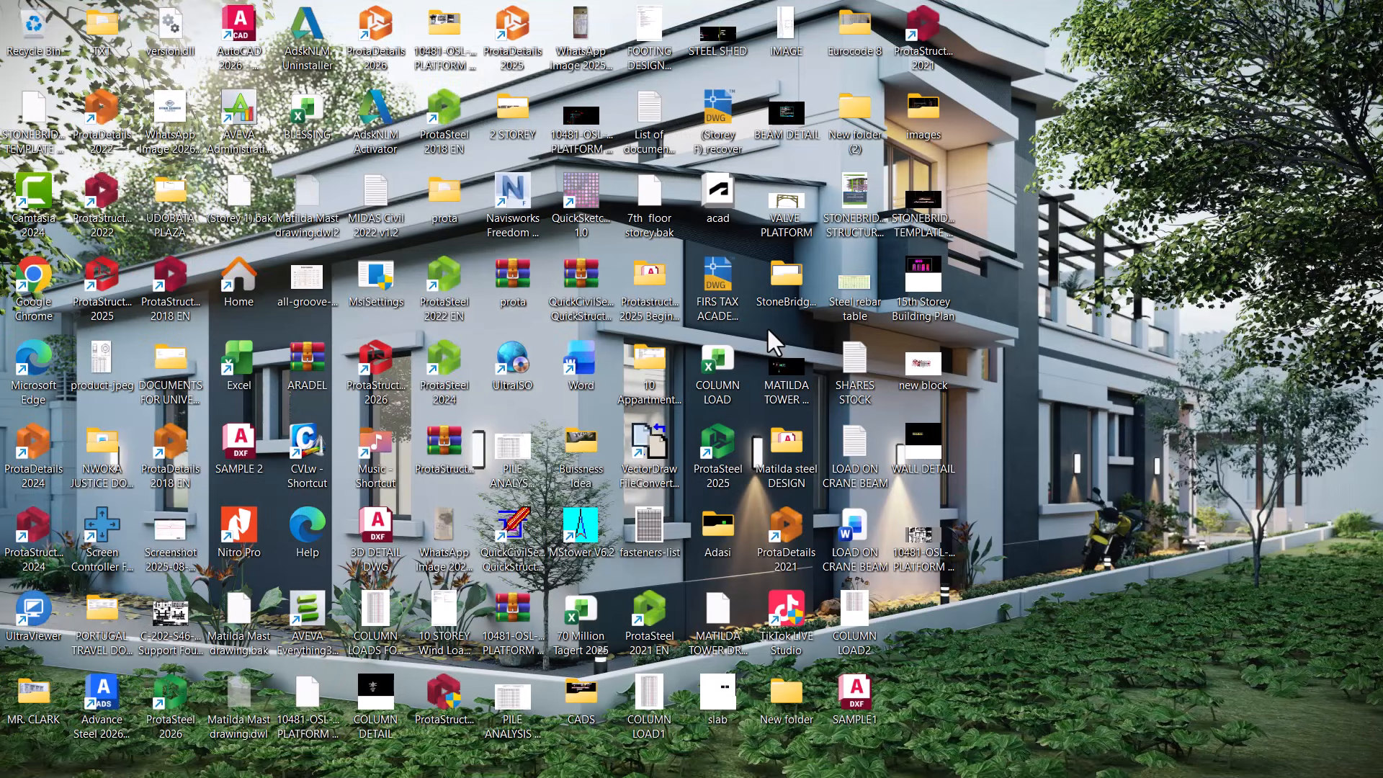
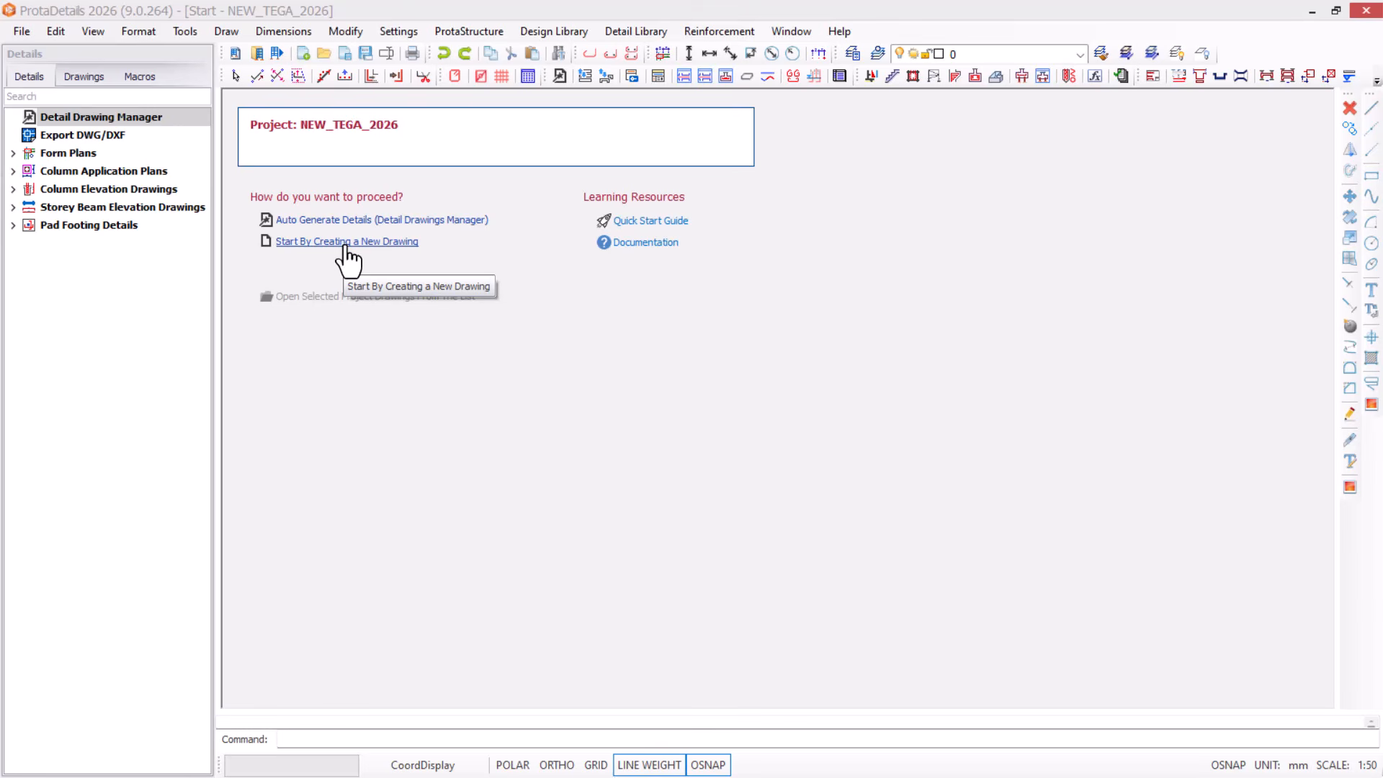
Create a new drawing for the NEW_TEGA_2026 project in ProtaDetails and minimize the program.
left_click(346, 243)
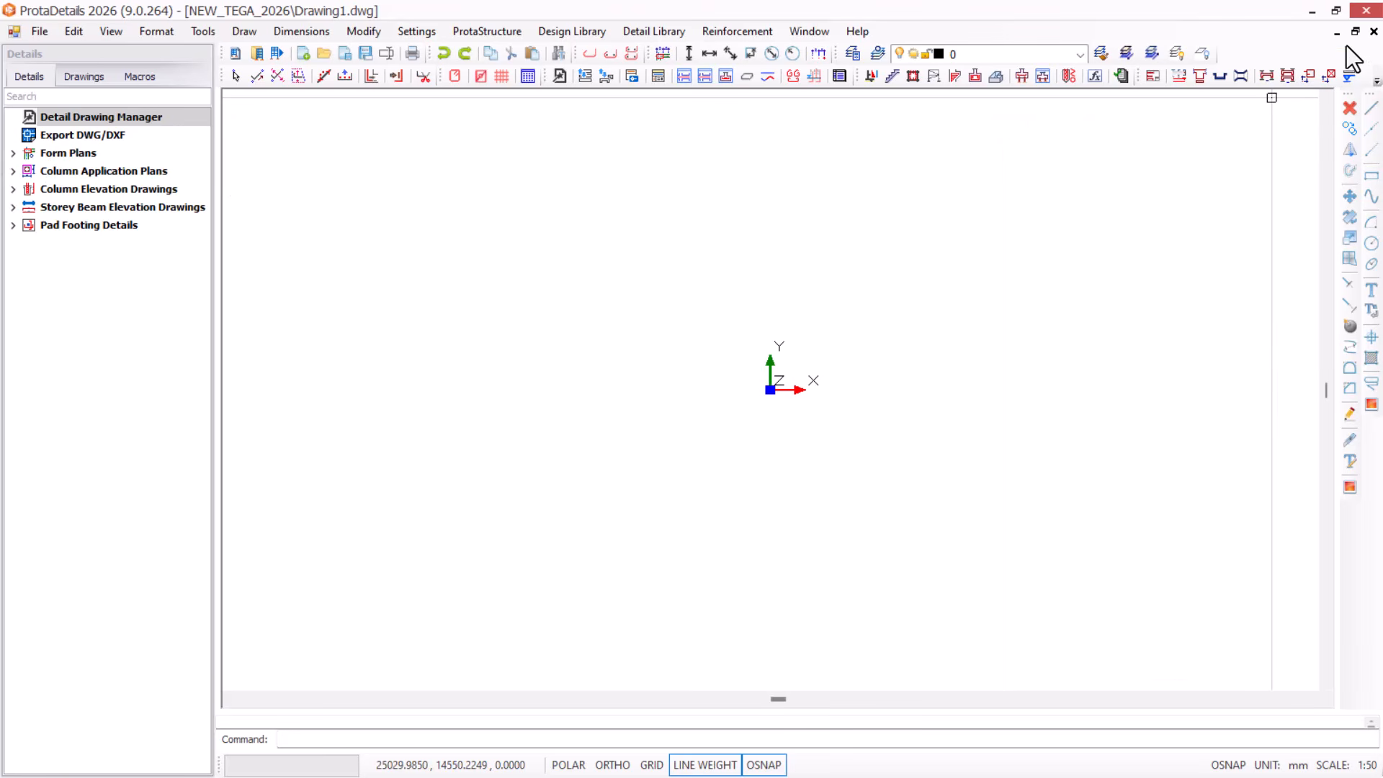
left_click(1313, 10)
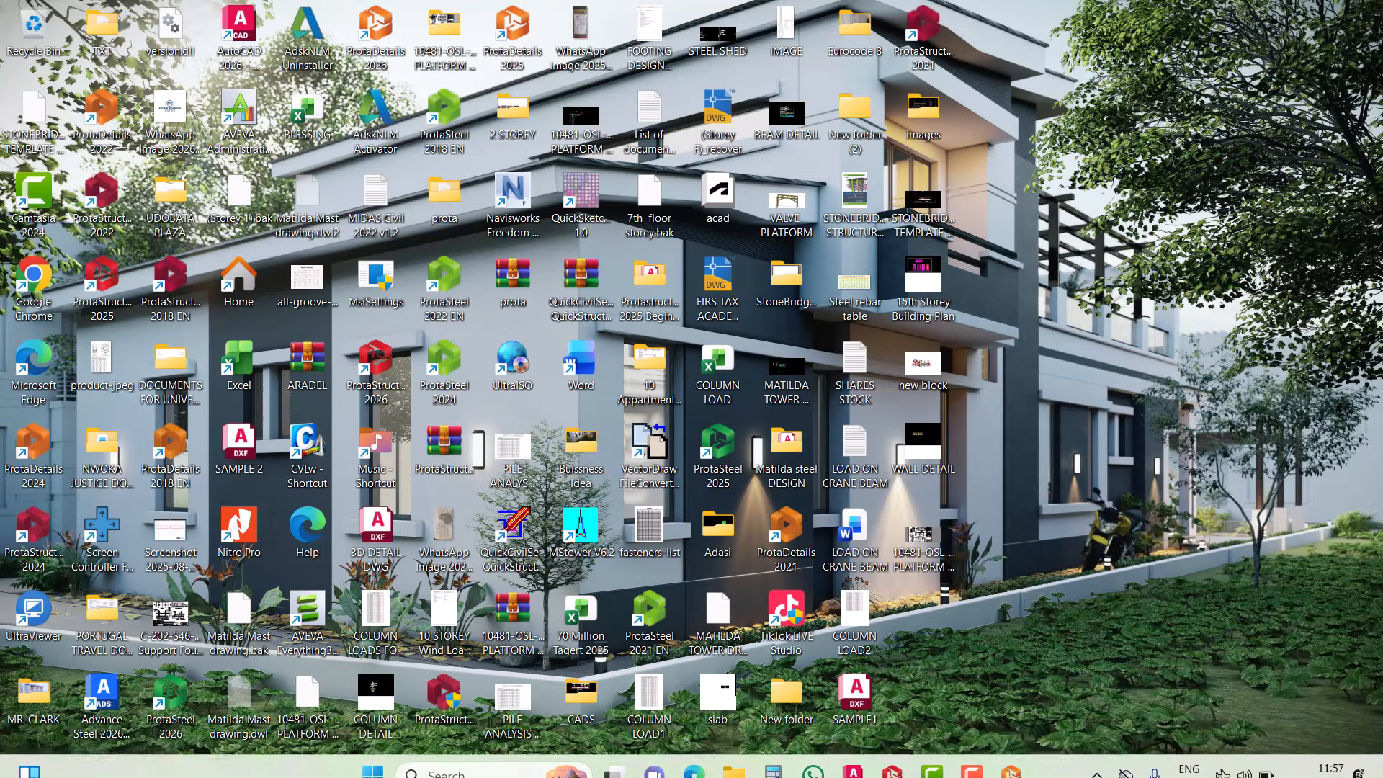
Switch to AutoCAD and inspect the Ground Floor Plan in the new block drawing.
mouse_move(853, 756)
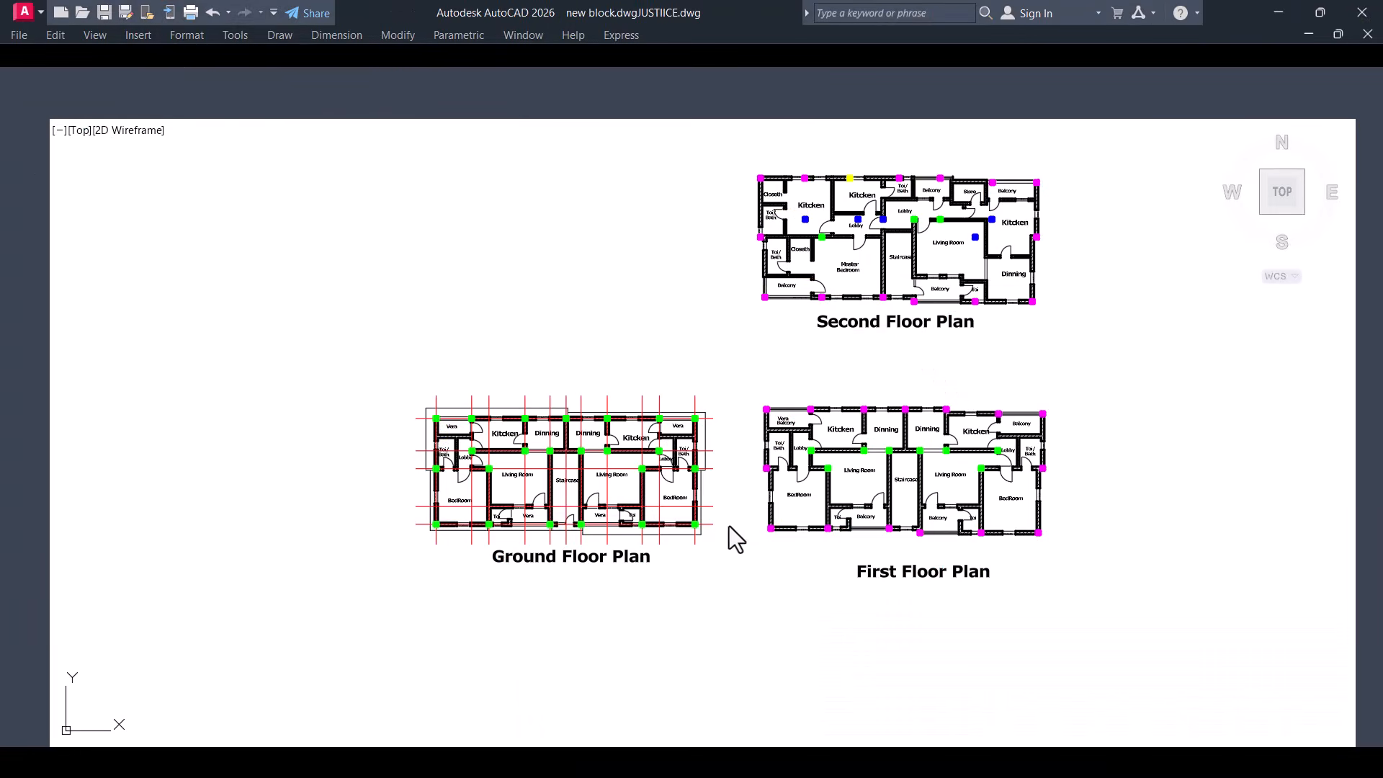
scroll(530, 528, "up", 2)
scroll(514, 526, "up", 2)
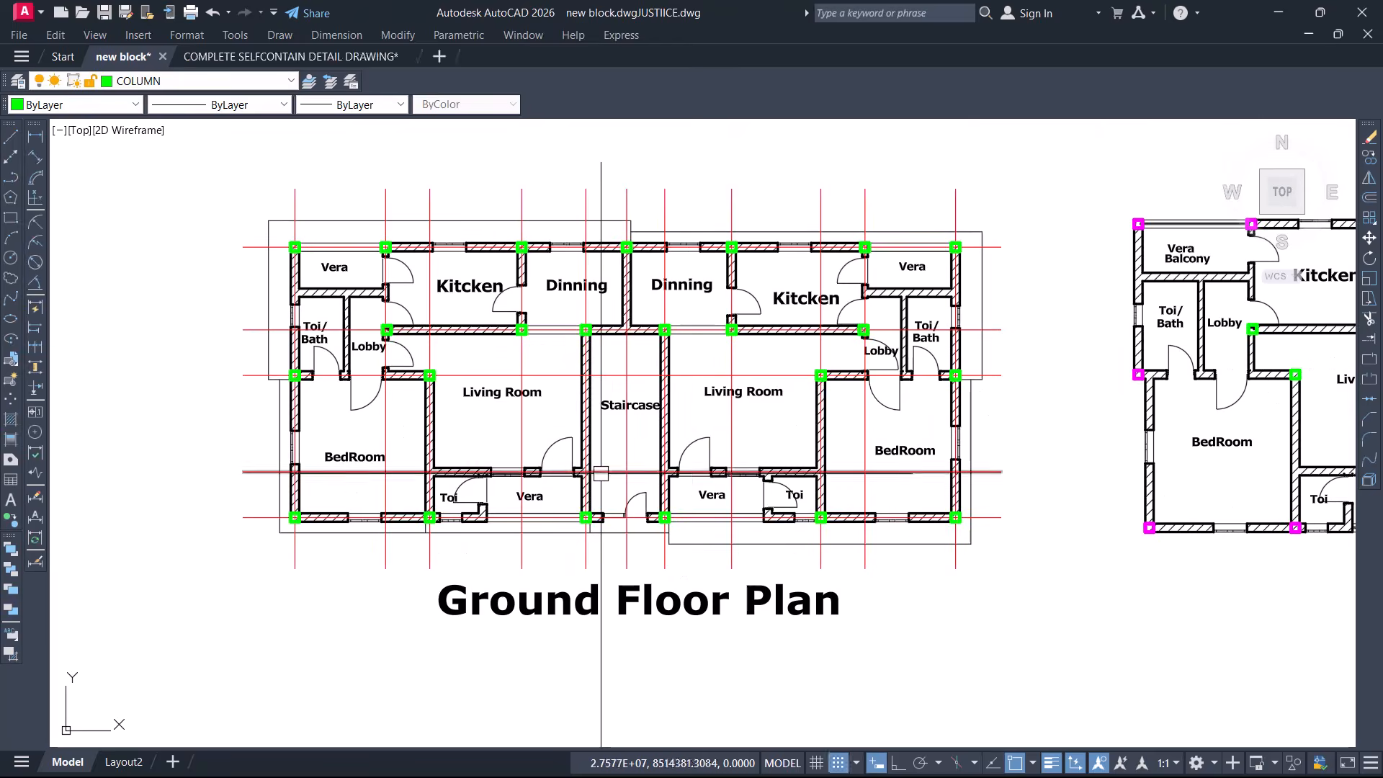
Look over the ground, first and second floor plans in the block drawing.
scroll(487, 532, "down", 4)
scroll(833, 510, "up", 2)
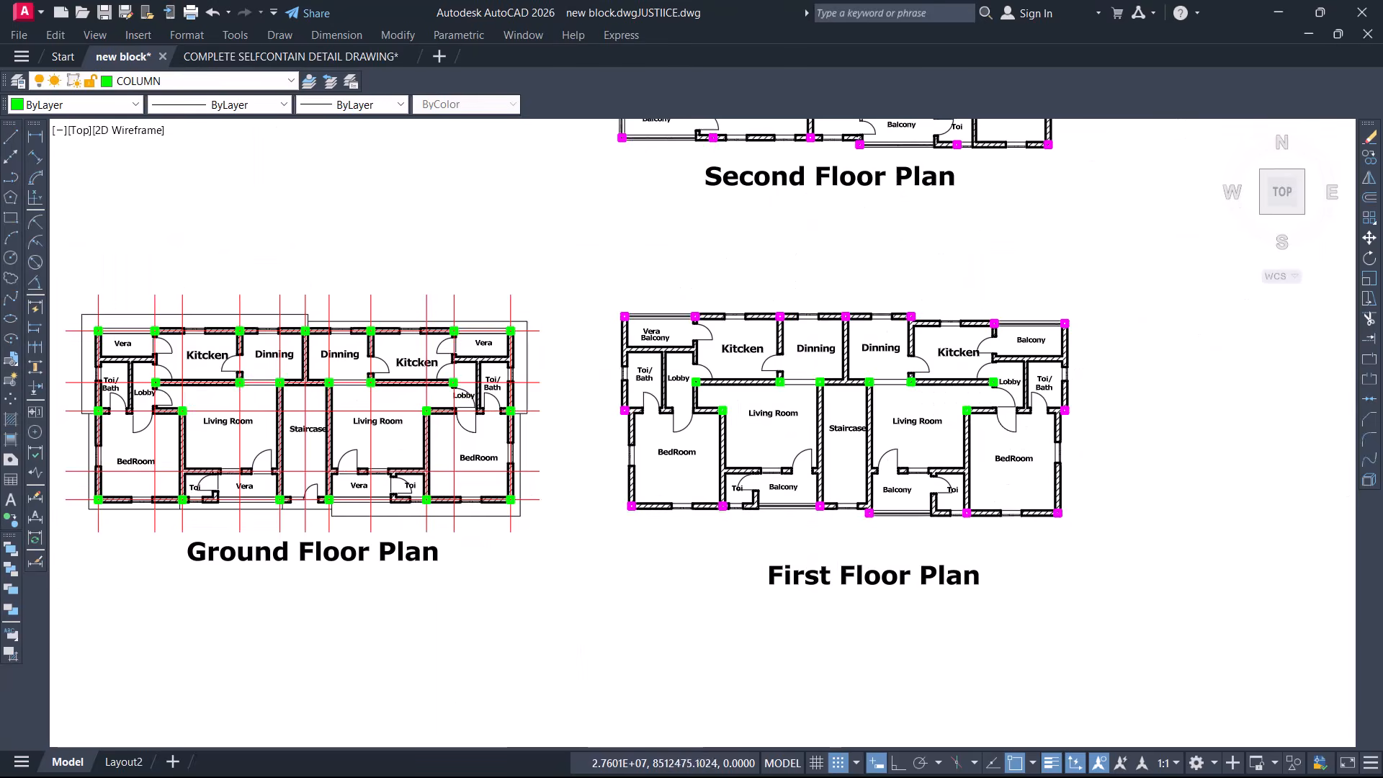
scroll(828, 559, "down", 2)
scroll(843, 196, "up", 5)
scroll(843, 197, "down", 5)
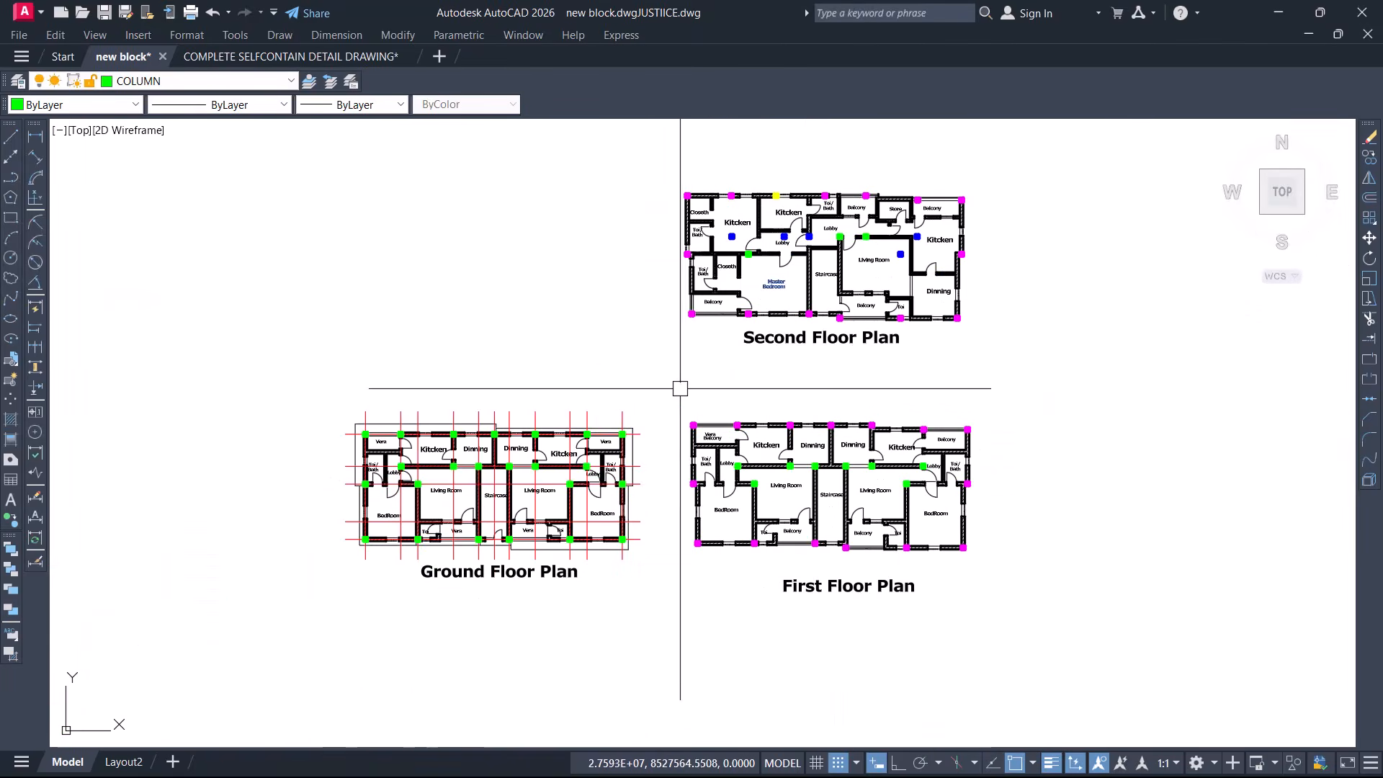
Minimize AutoCAD, take a closer look at the 3D model in ProtaStructure, and return to ProtaDetails.
left_click(1277, 6)
left_click(892, 756)
scroll(658, 311, "up", 5)
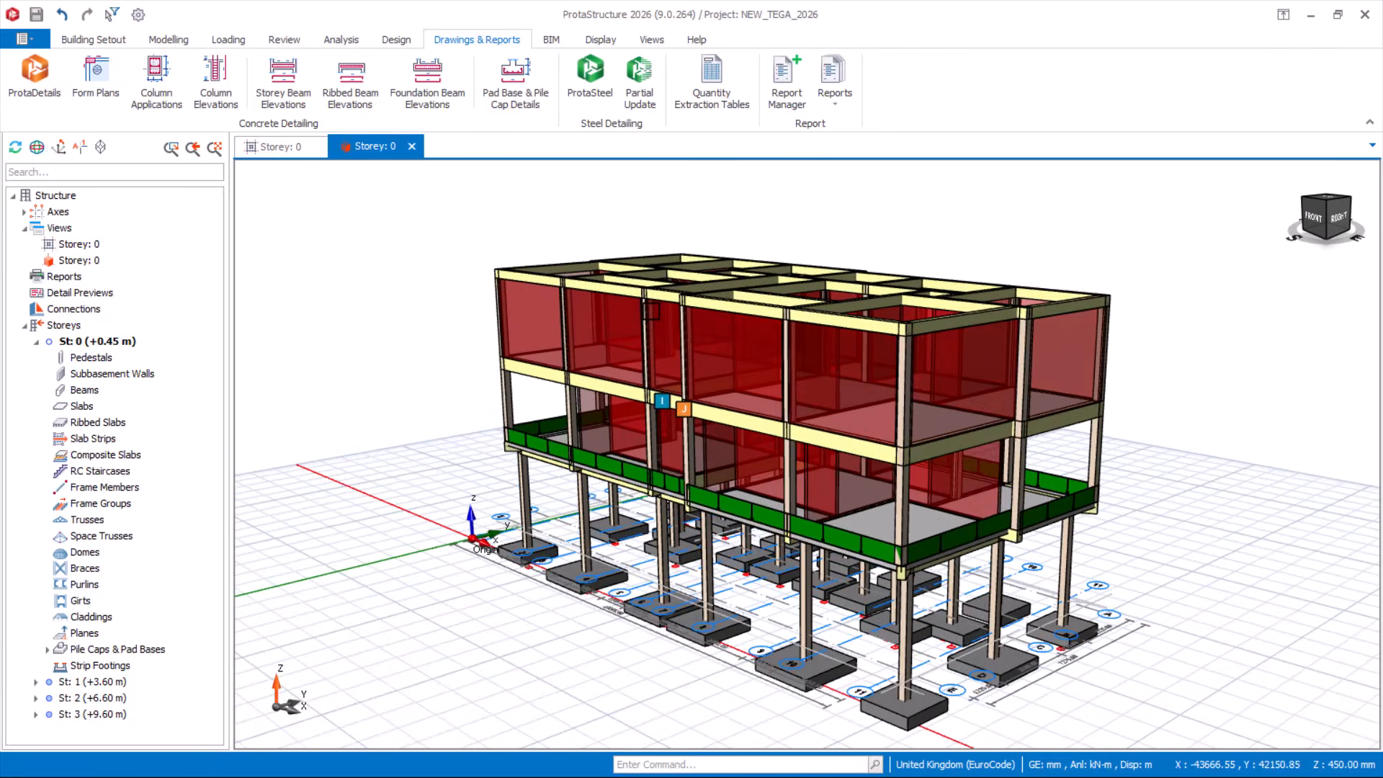
left_click(1307, 15)
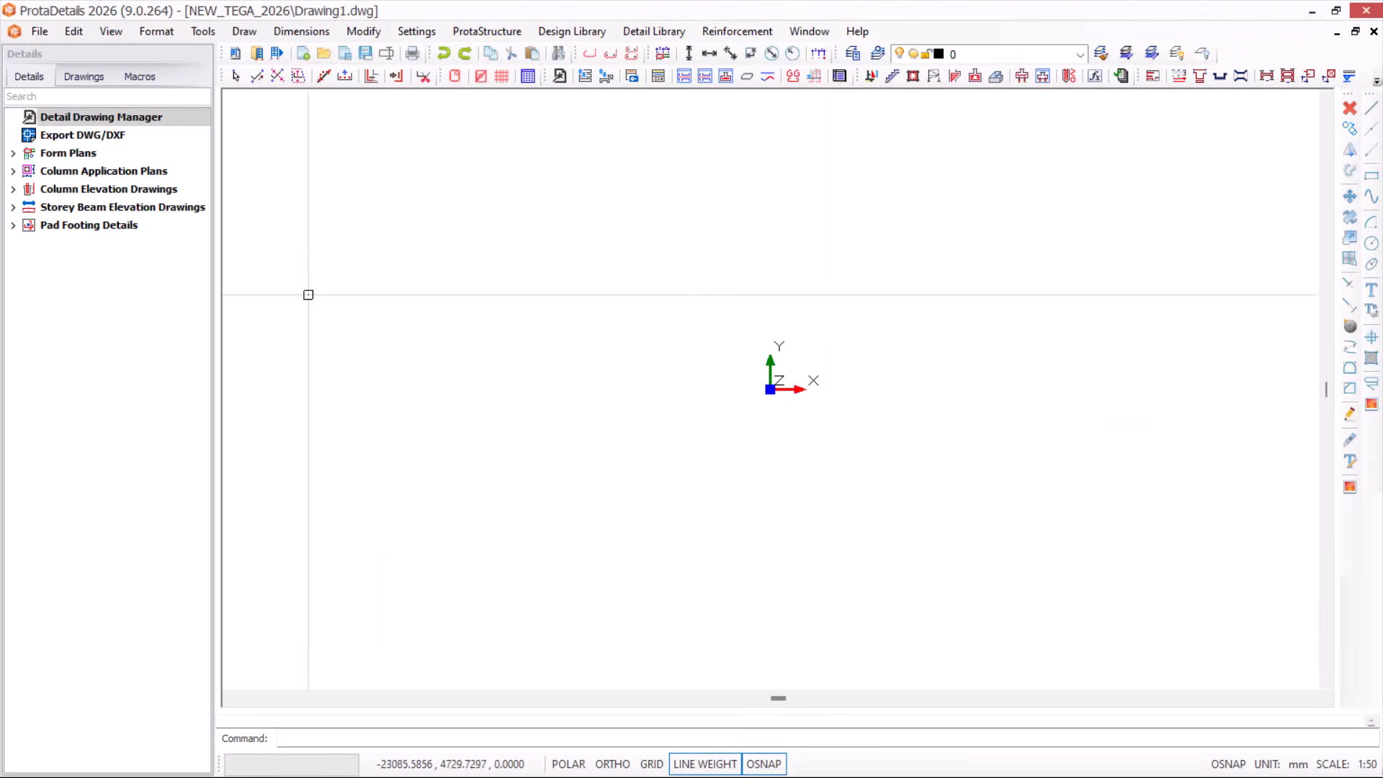
Draw the form plans of storeys 0 to 3 without quantity table or model info and place them in the drawing.
left_click(14, 154)
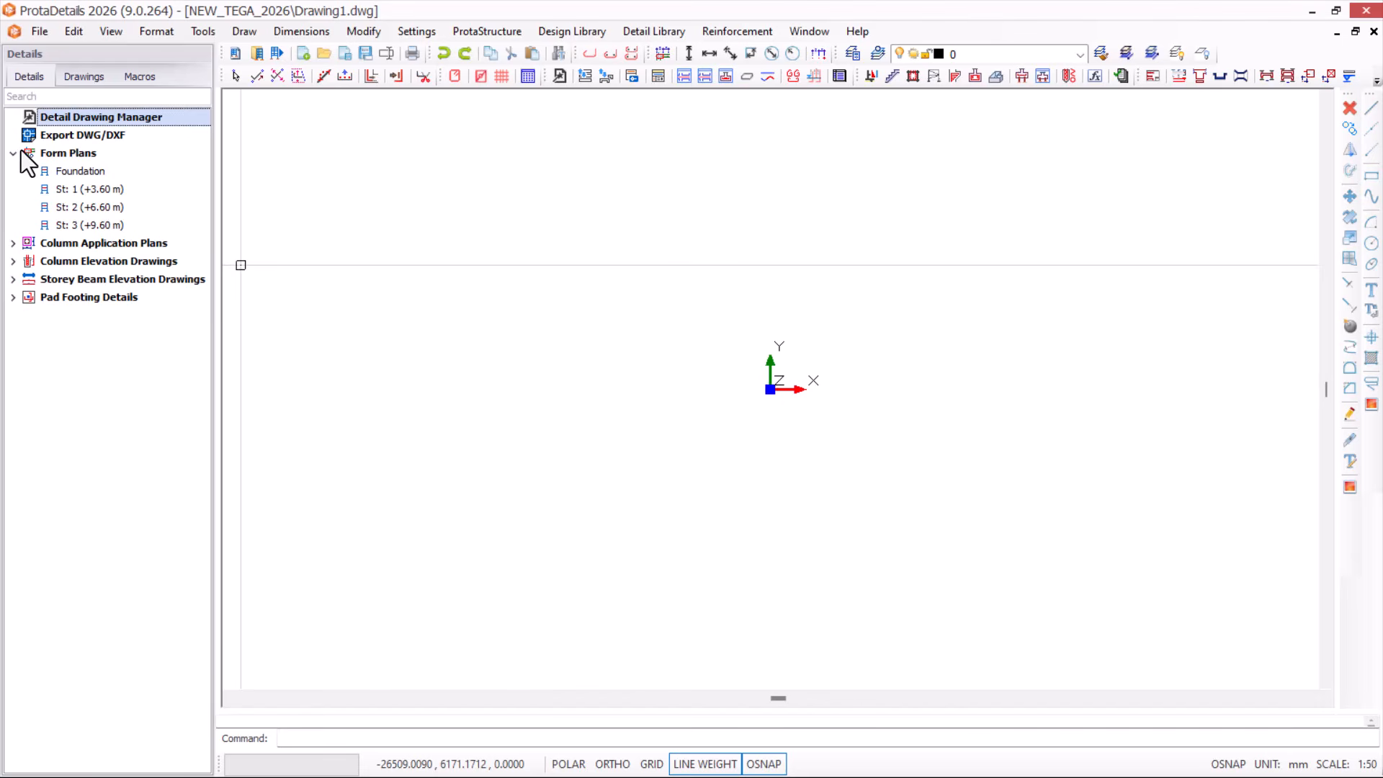
left_click(80, 153)
right_click(80, 151)
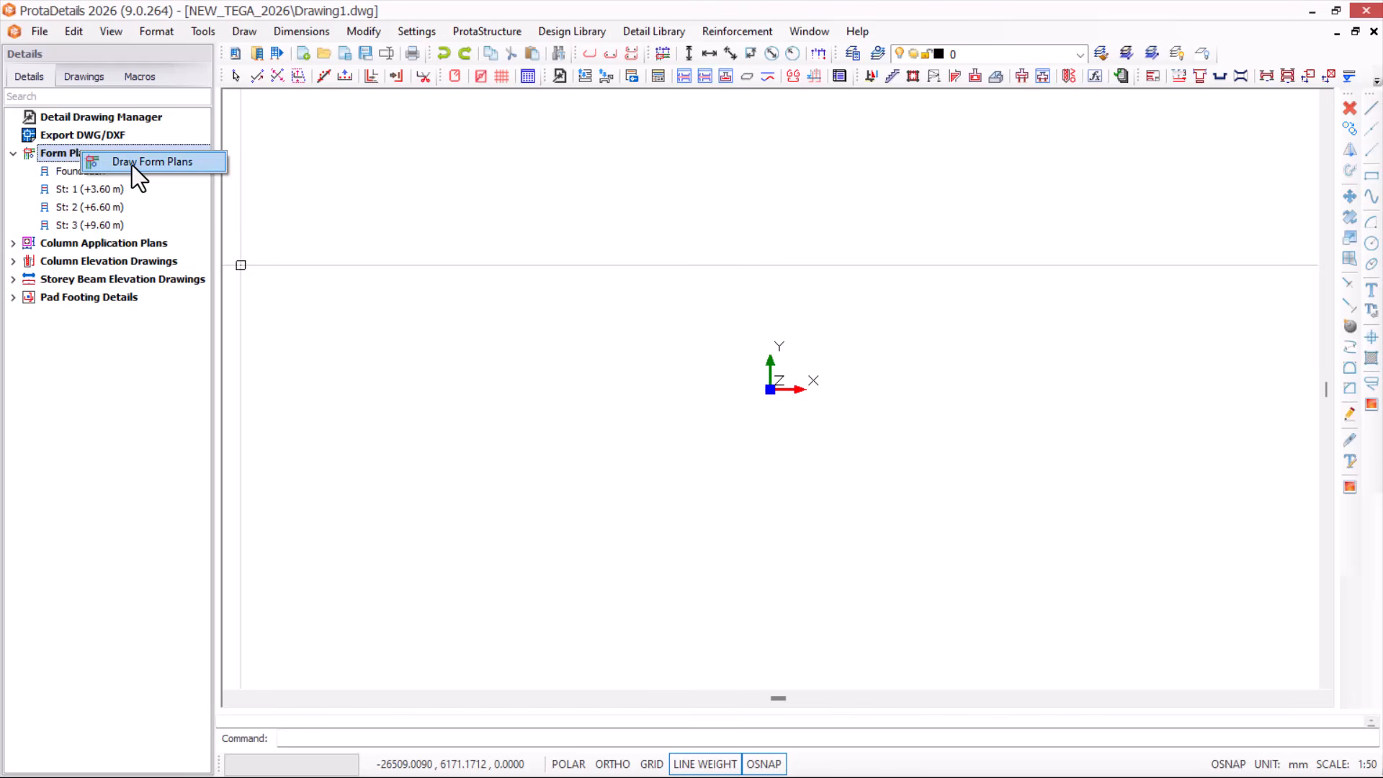
left_click(63, 152)
right_click(87, 151)
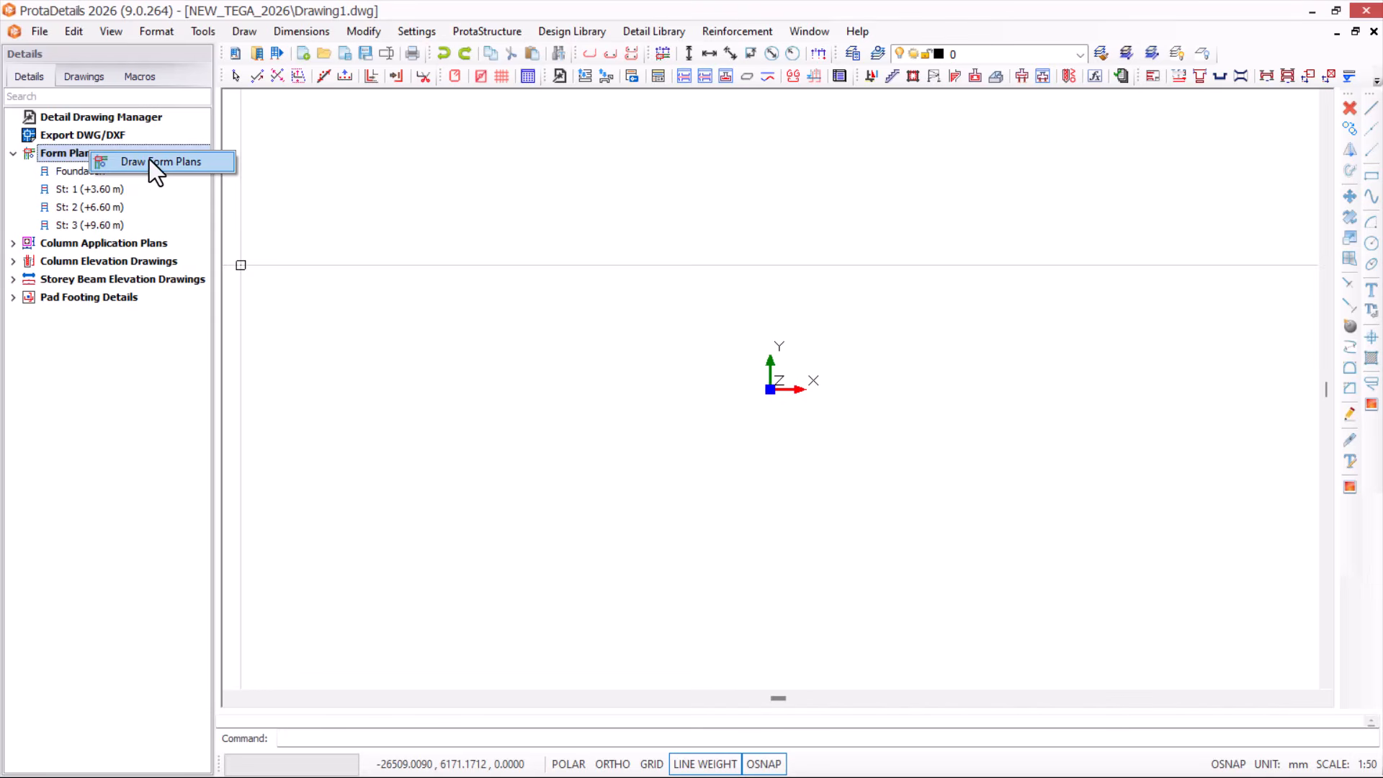
left_click(152, 161)
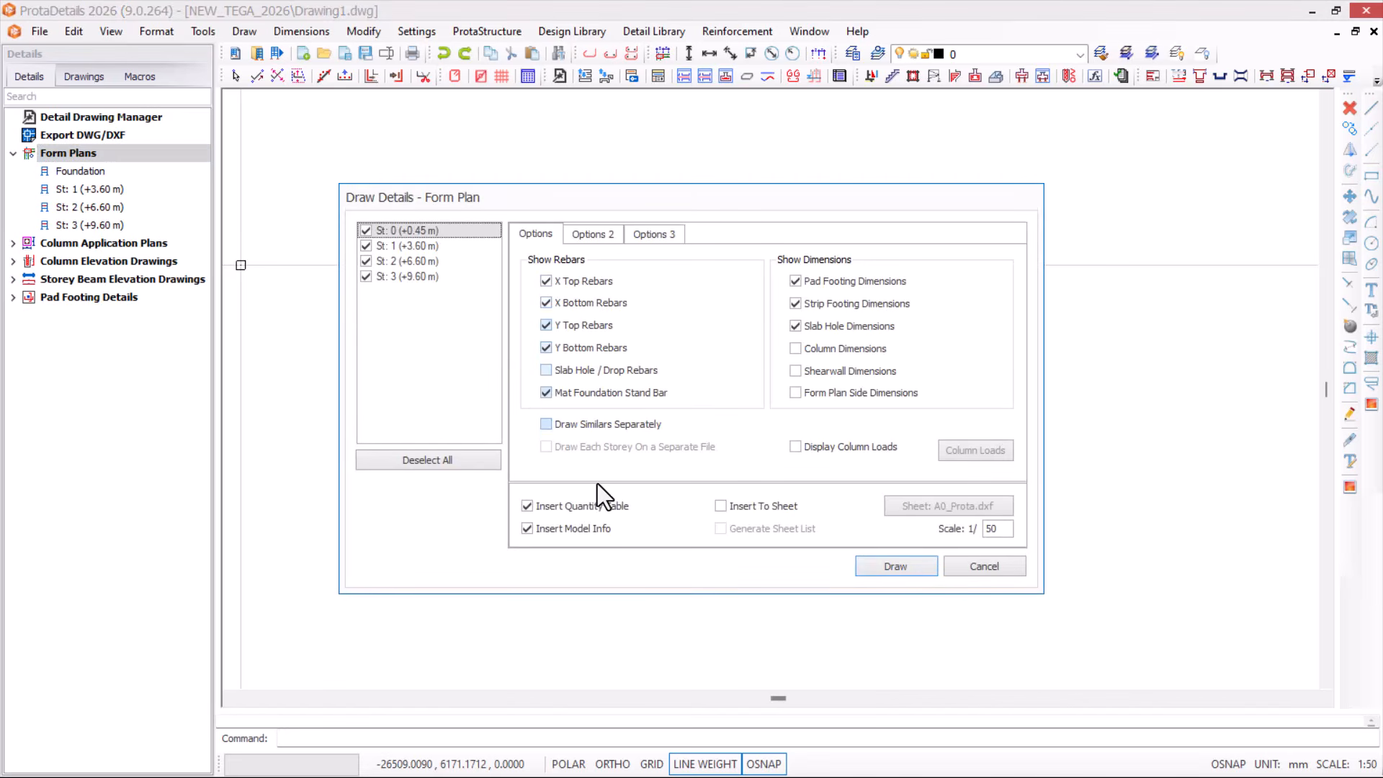
left_click(538, 510)
left_click(548, 532)
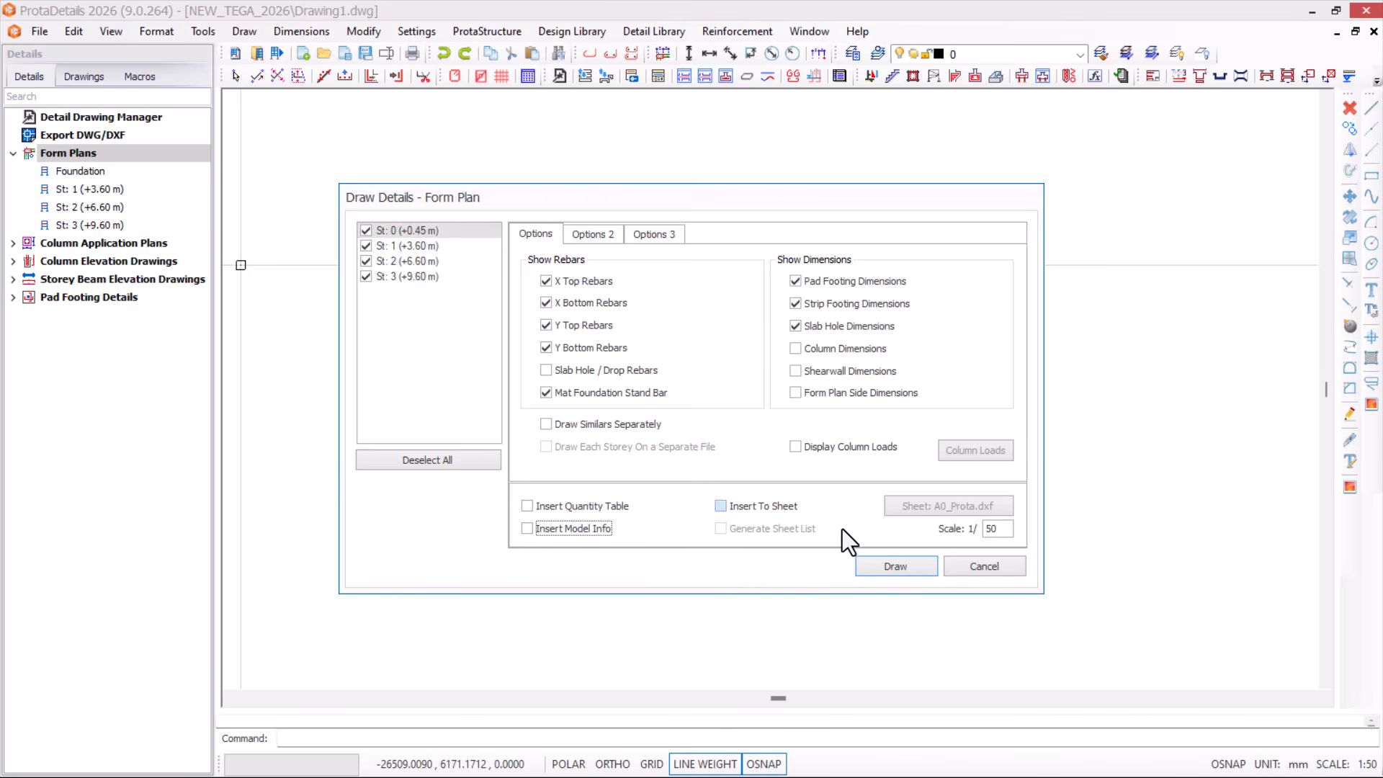
left_click(889, 568)
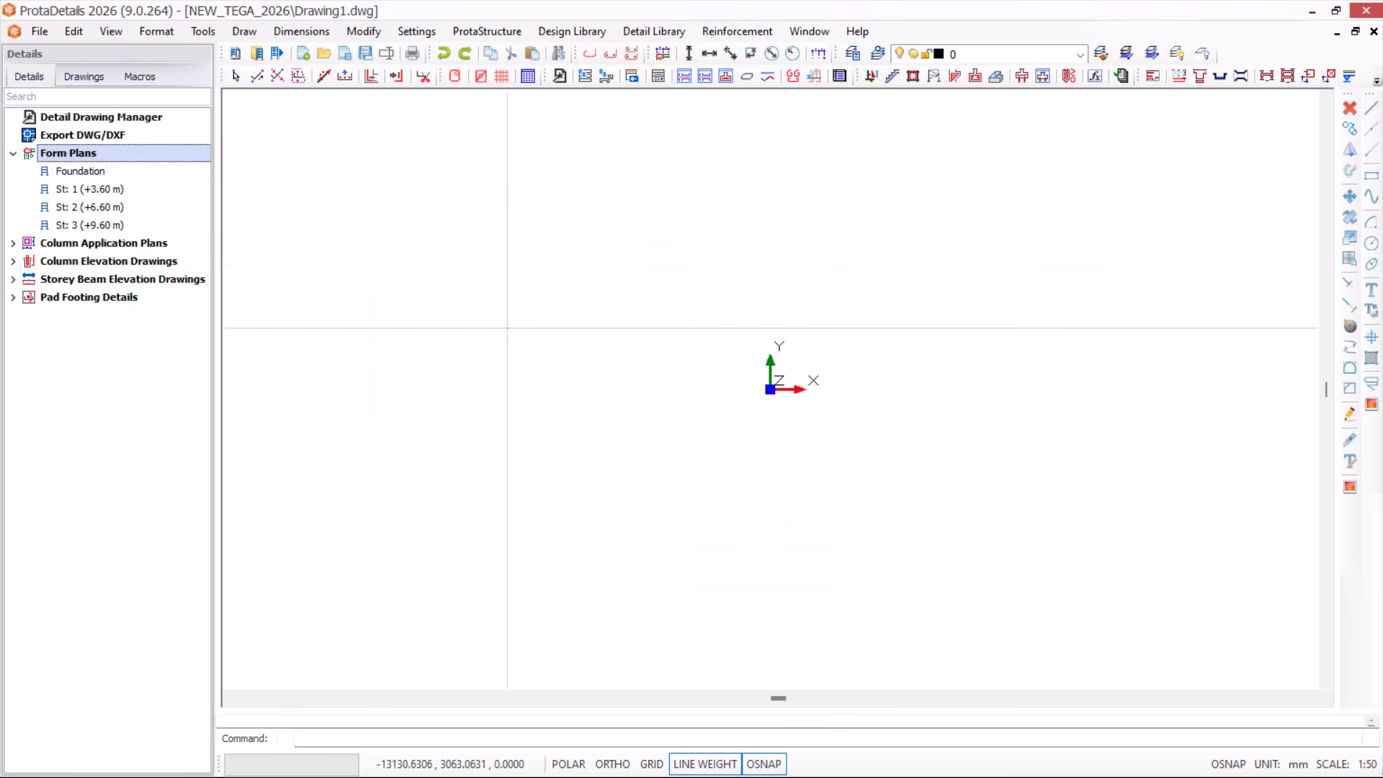
left_click(345, 158)
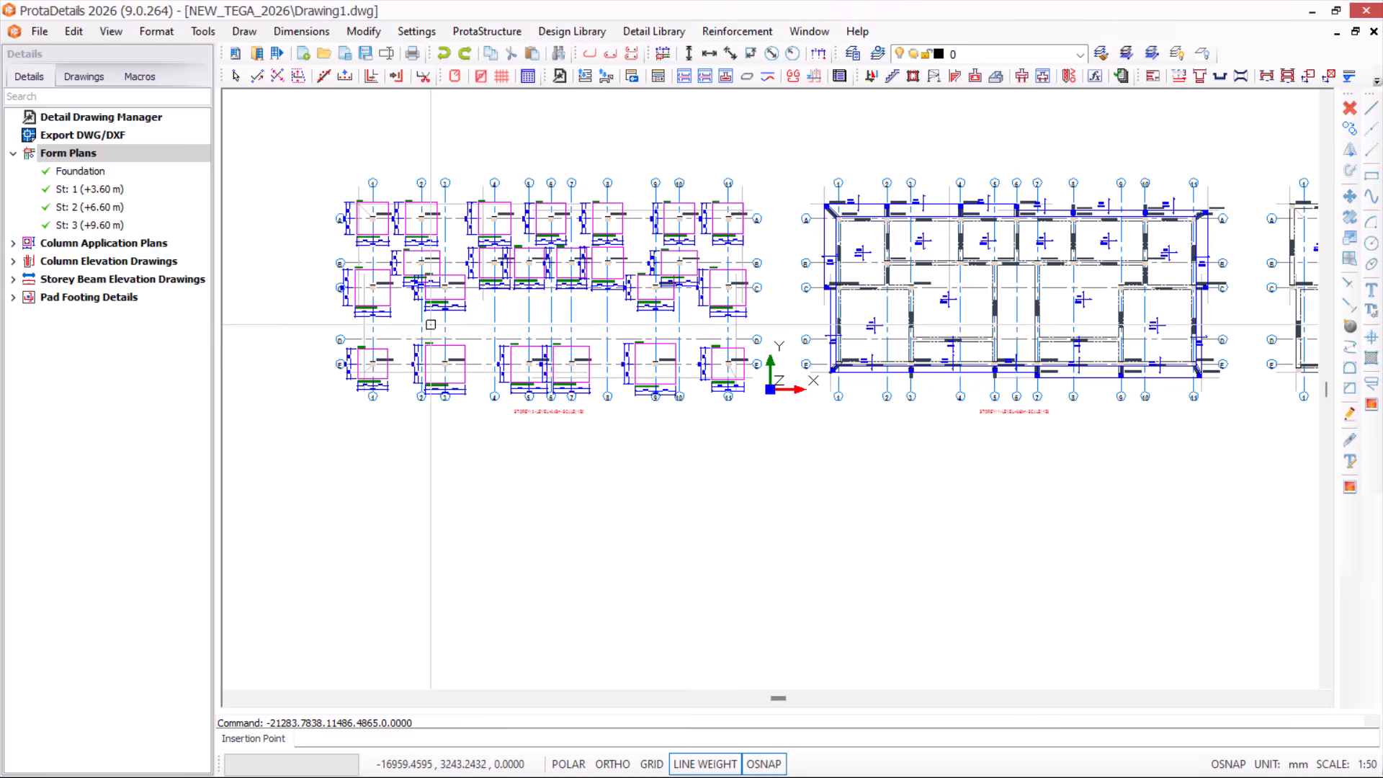
Examine the inserted foundation layout and the storey 1, 2 and 3 form plans for their footings, slabs and beams.
scroll(431, 346, "down", 3)
scroll(540, 374, "up", 3)
scroll(389, 300, "up", 6)
scroll(388, 300, "down", 2)
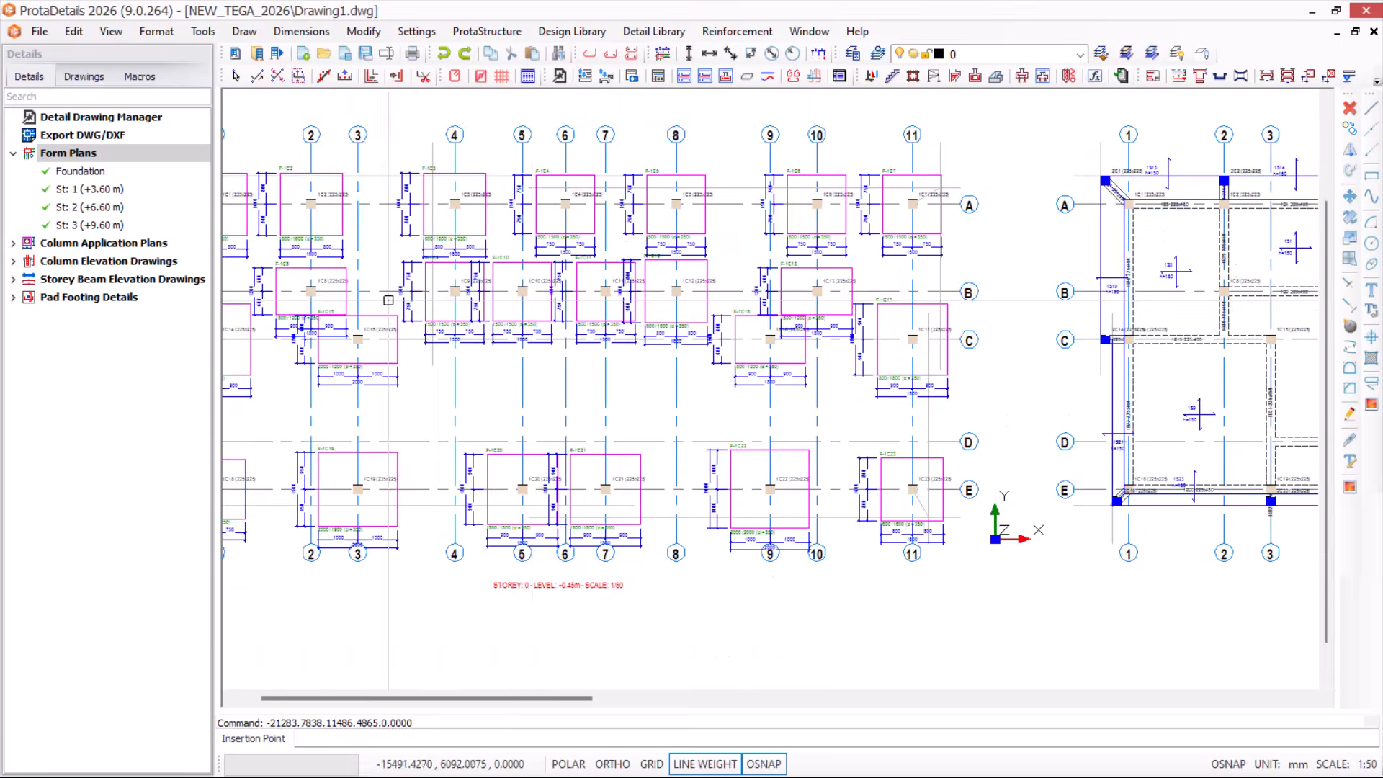
scroll(475, 293, "down", 4)
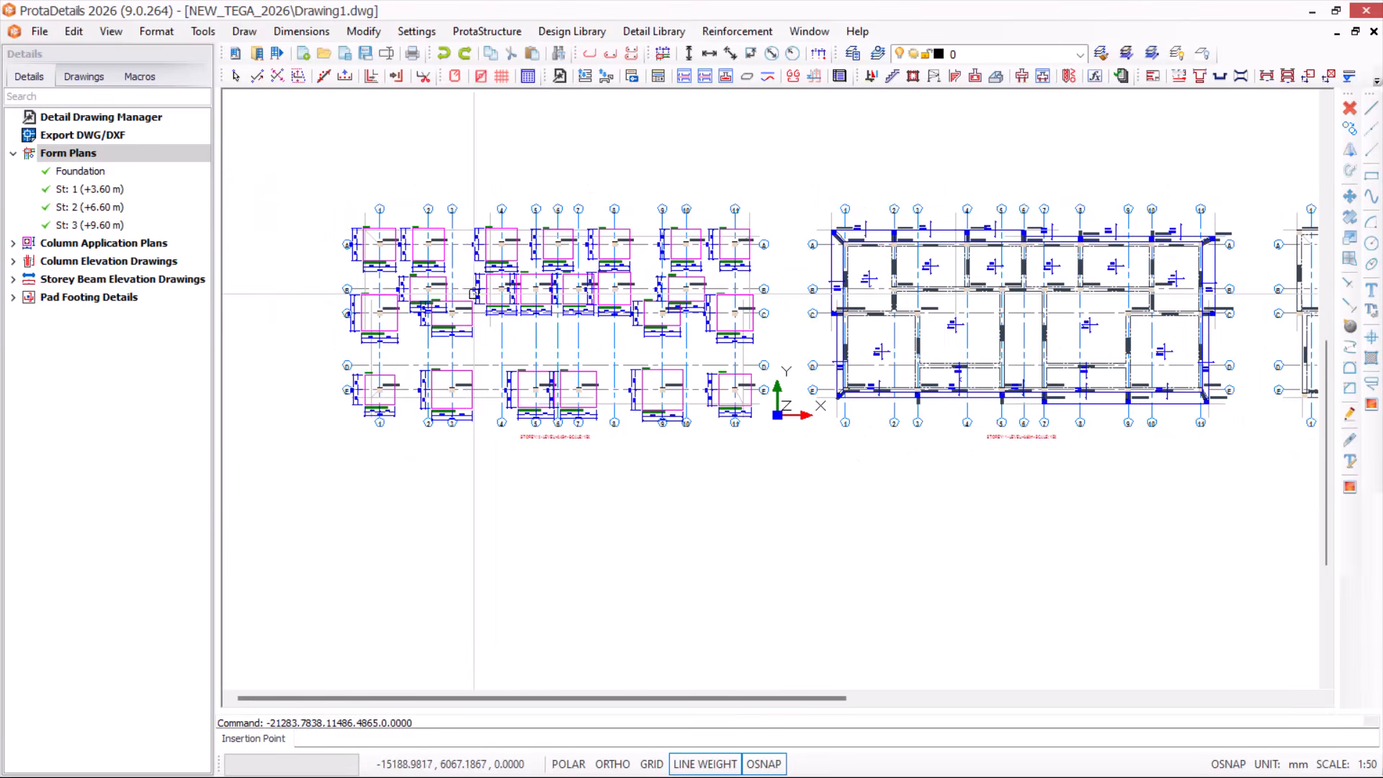
scroll(694, 279, "down", 3)
scroll(878, 261, "up", 1)
scroll(753, 310, "up", 3)
scroll(260, 310, "down", 1)
scroll(668, 289, "down", 3)
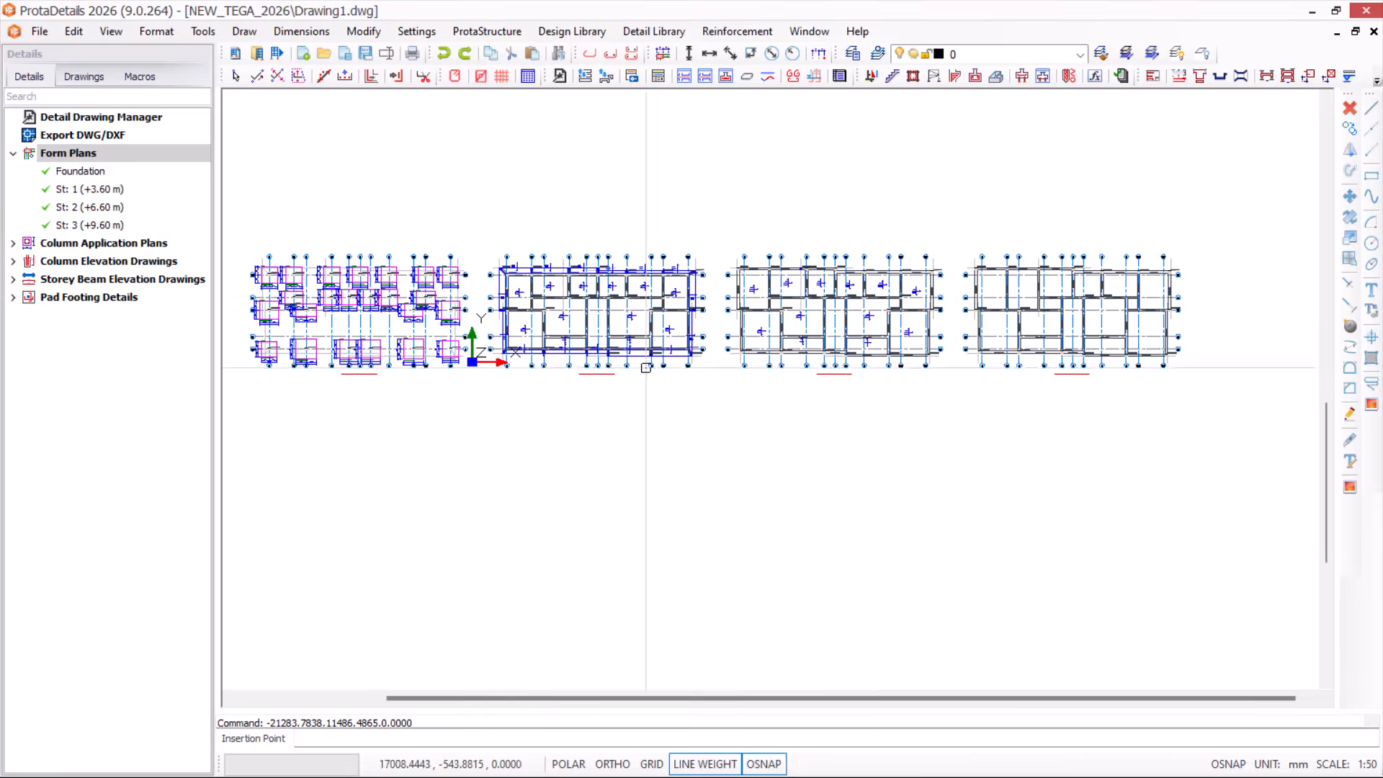
scroll(664, 360, "up", 5)
scroll(525, 382, "down", 3)
scroll(1192, 334, "up", 3)
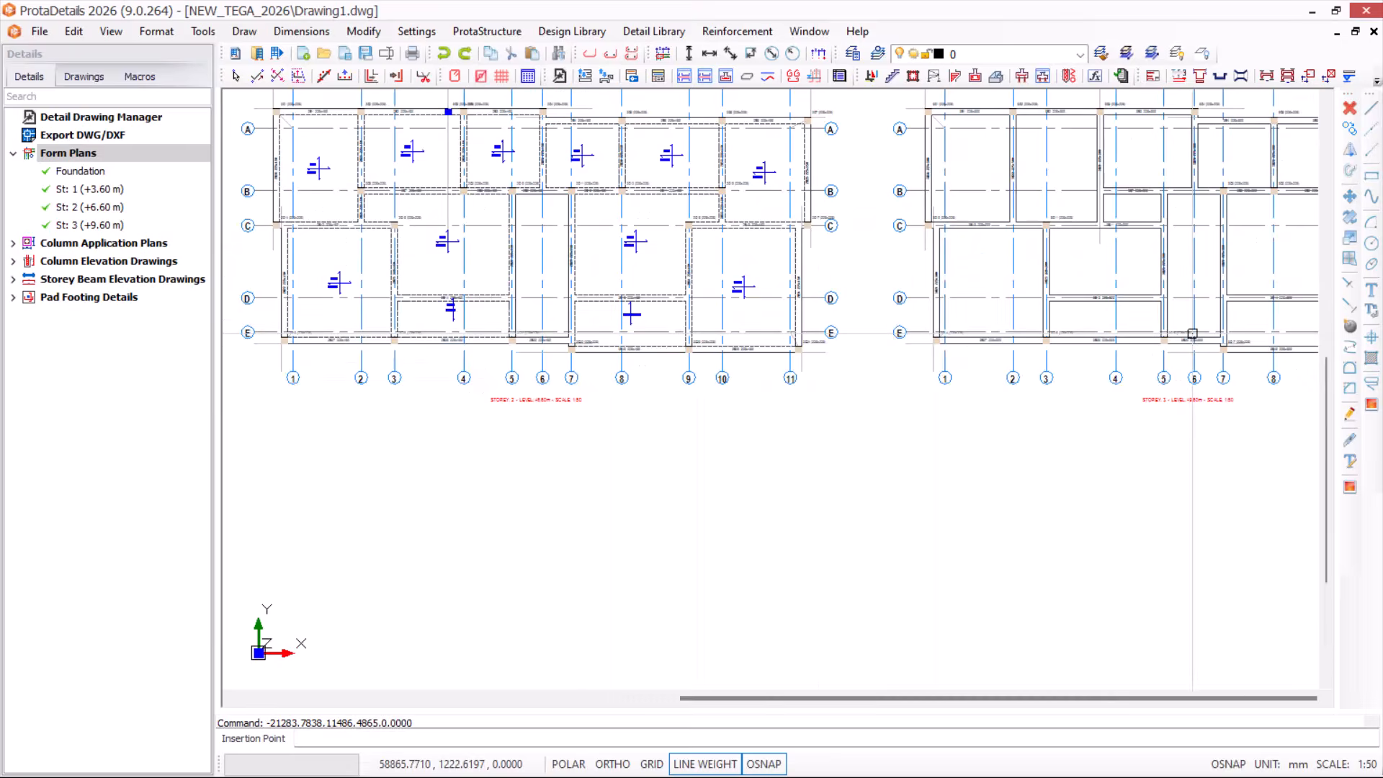
scroll(1192, 334, "down", 3)
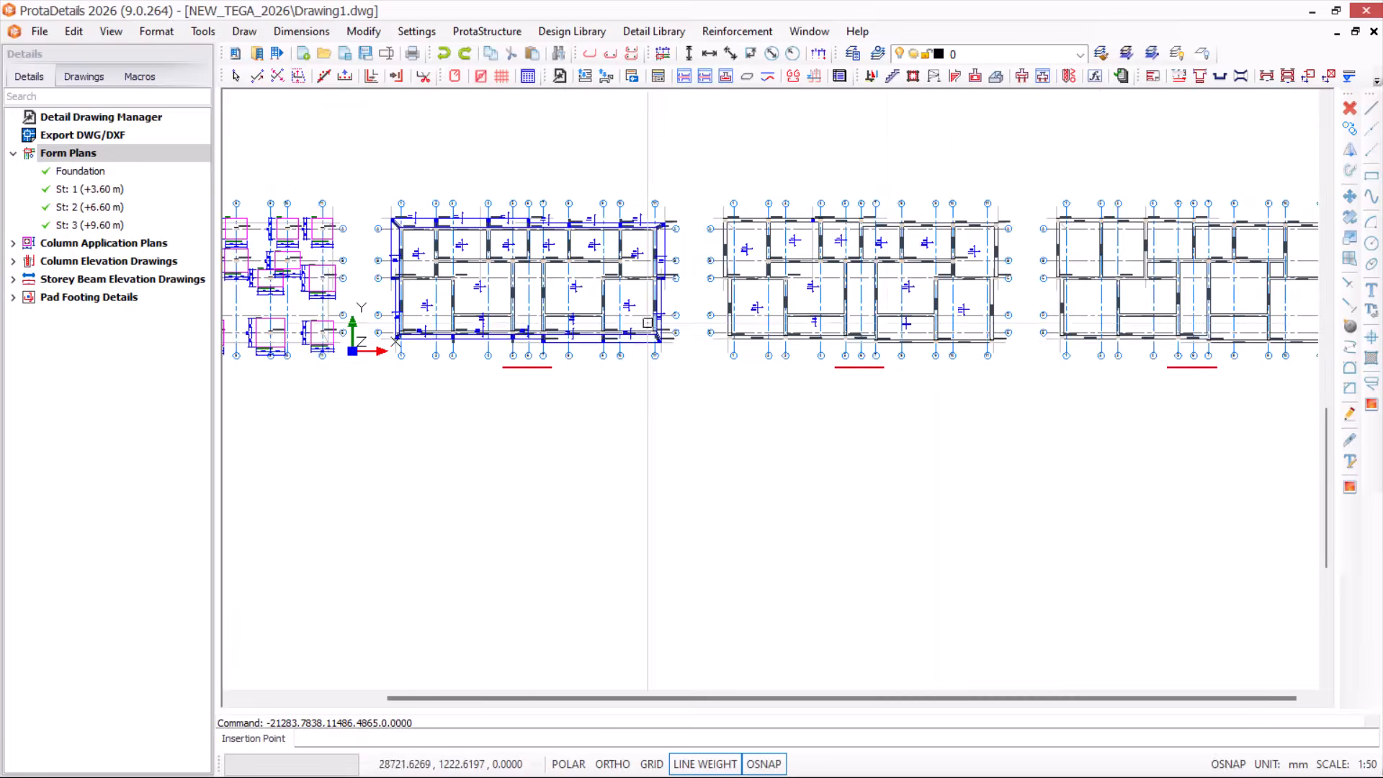
Draw the column schedule for all columns of storeys 1 to 3 and place it above the form plans.
left_click(15, 156)
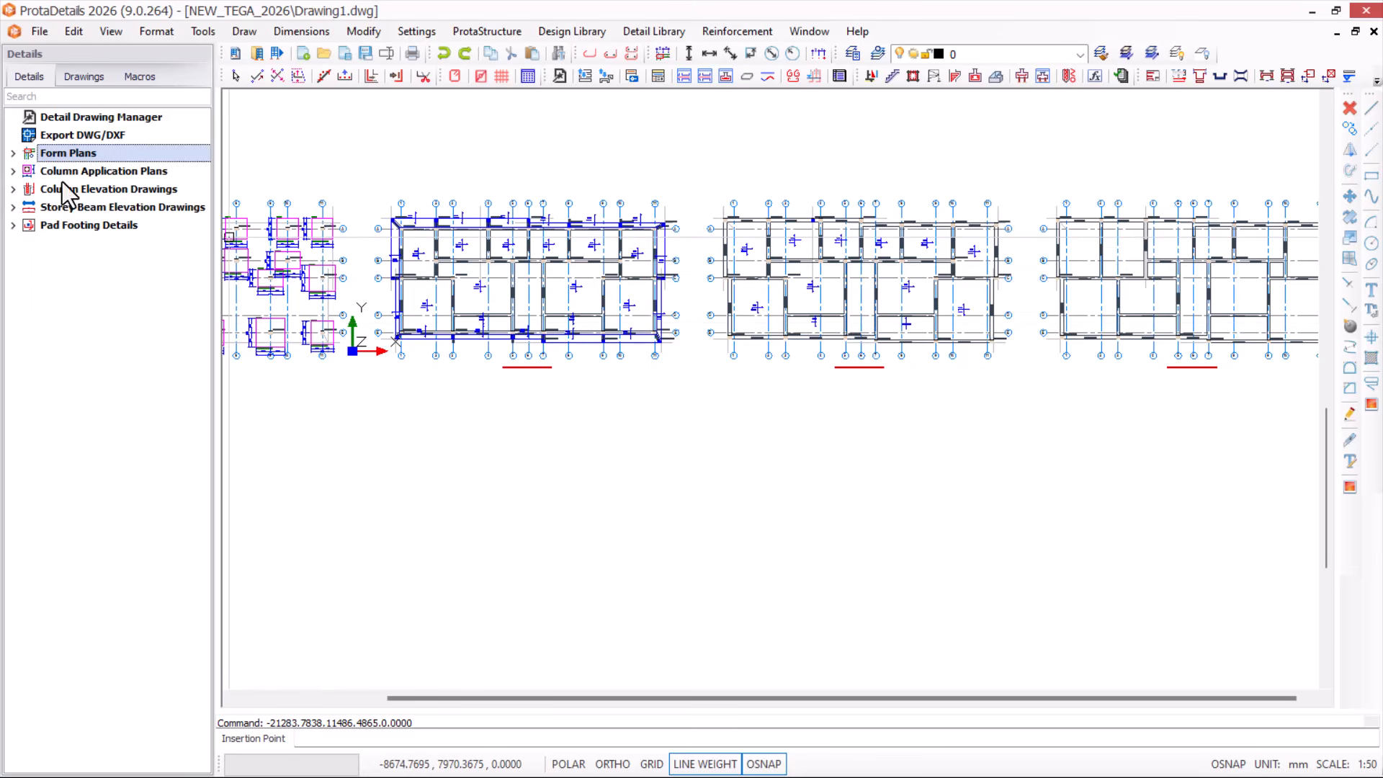
scroll(848, 434, "down", 3)
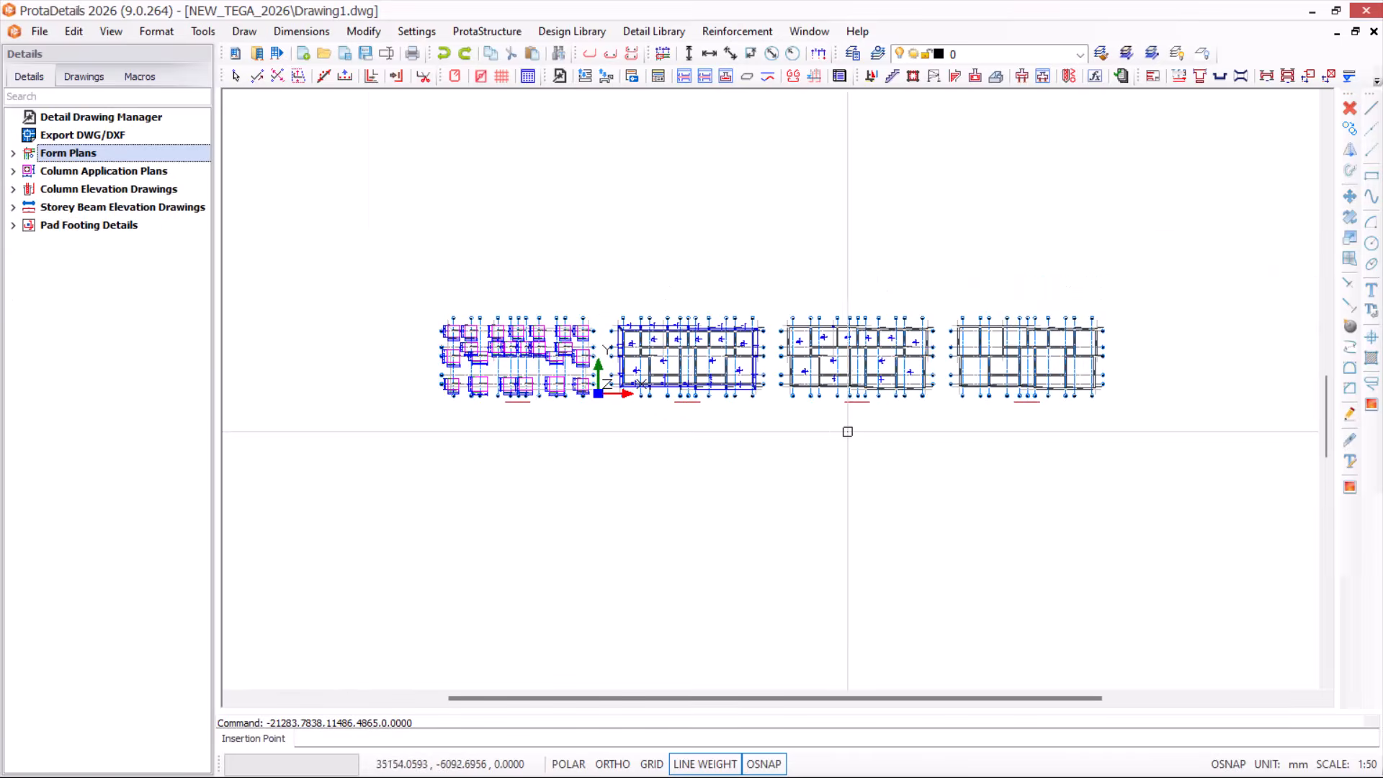
left_click(88, 191)
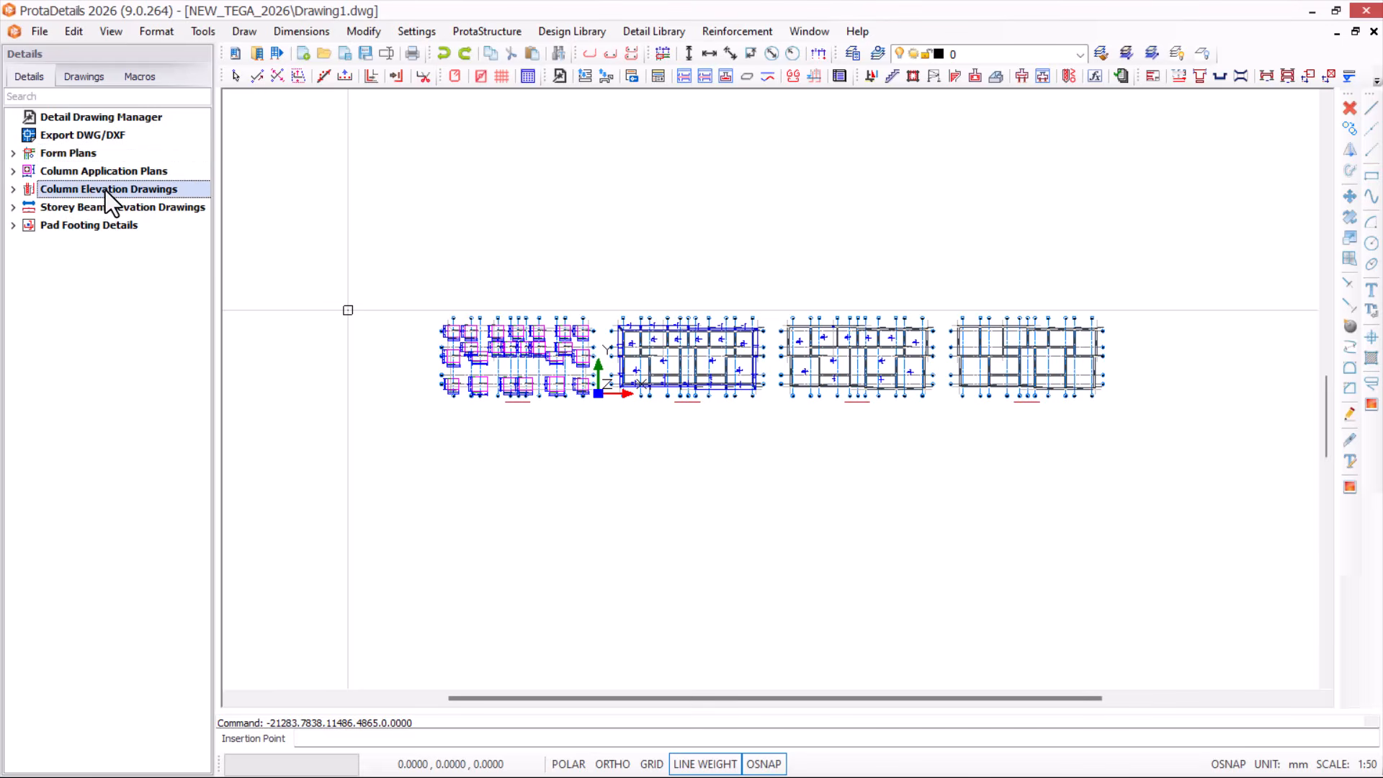
right_click(106, 190)
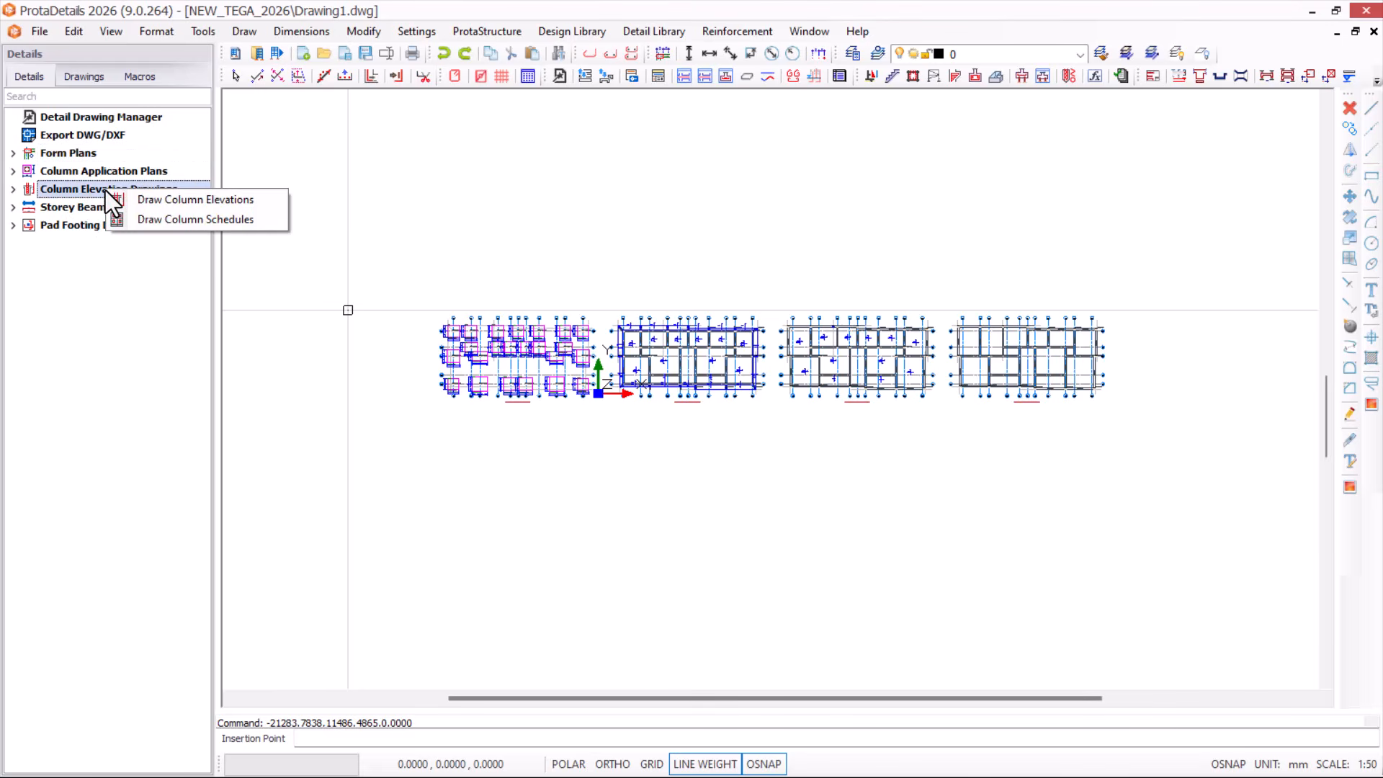
left_click(206, 220)
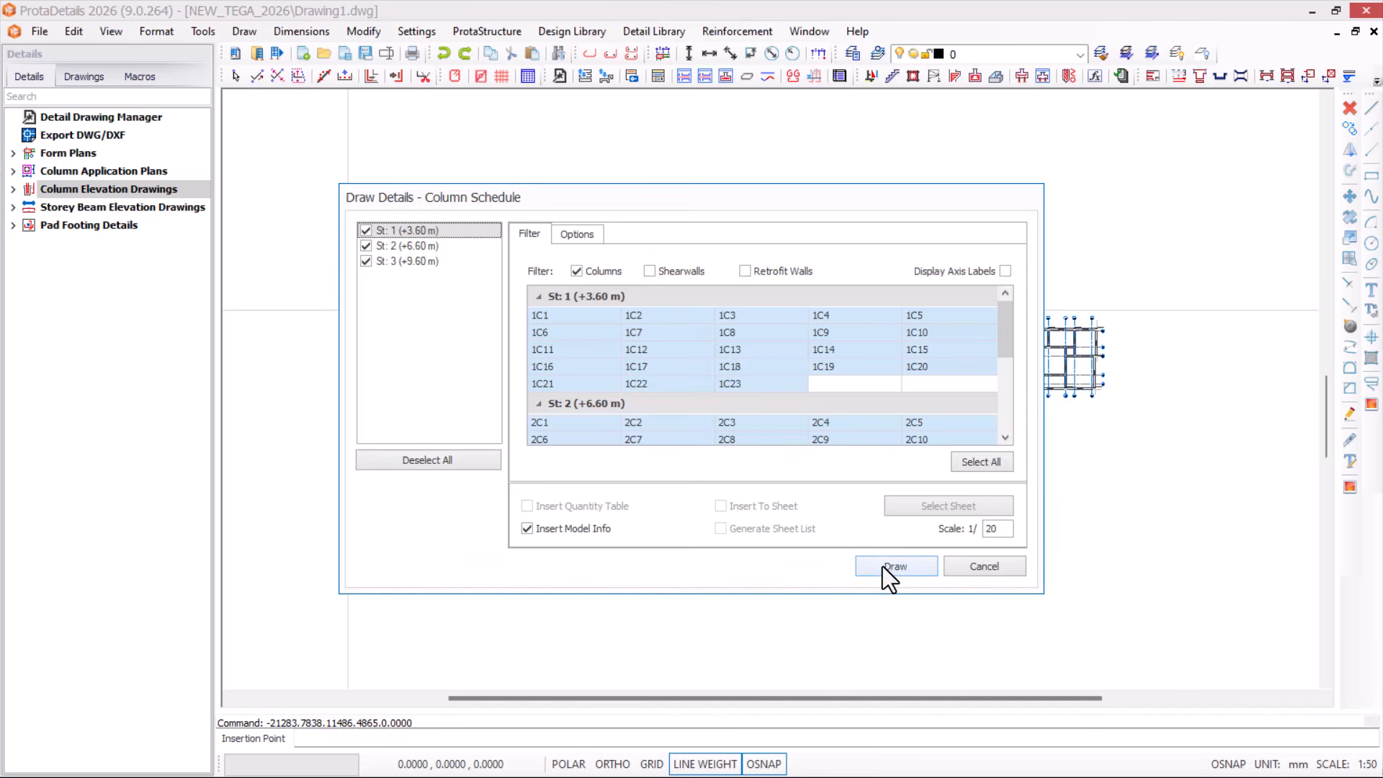
left_click(537, 529)
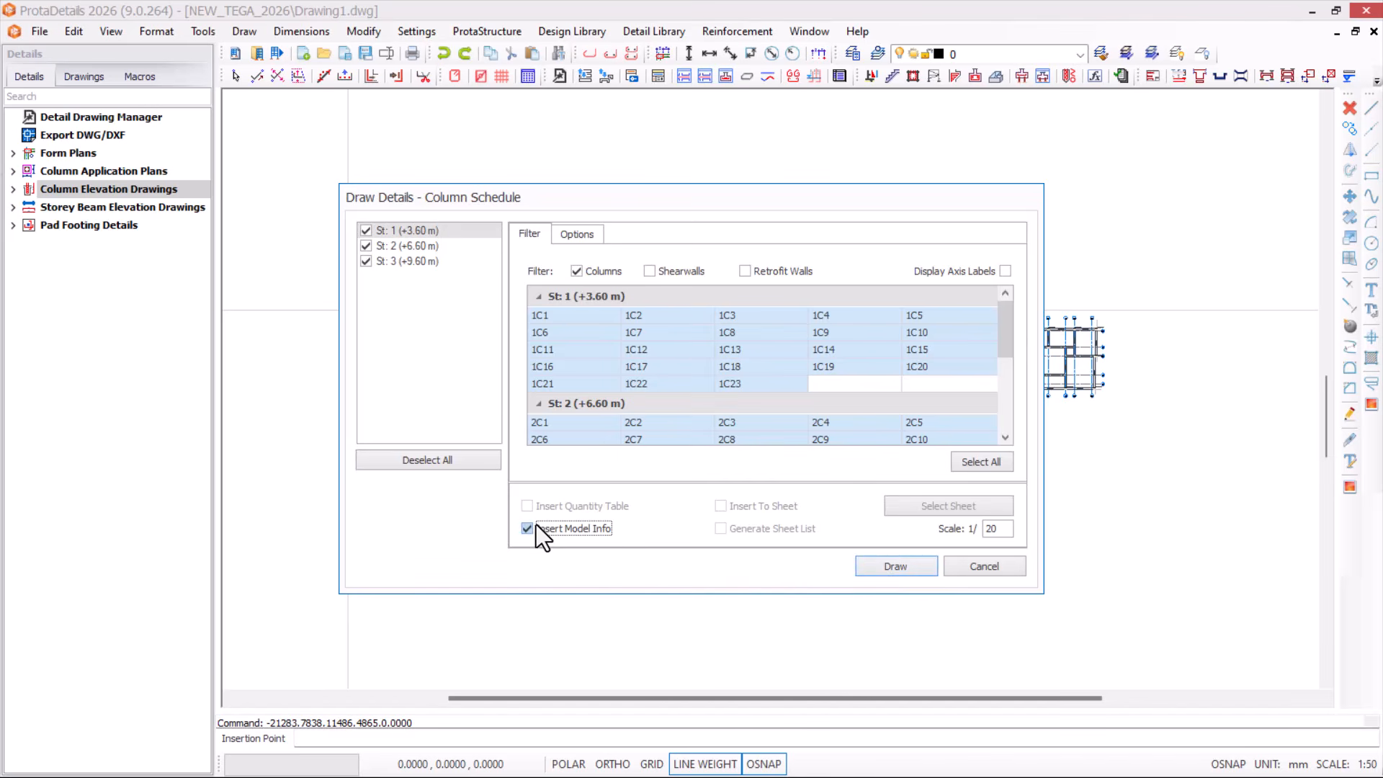
left_click(894, 567)
scroll(617, 288, "down", 1)
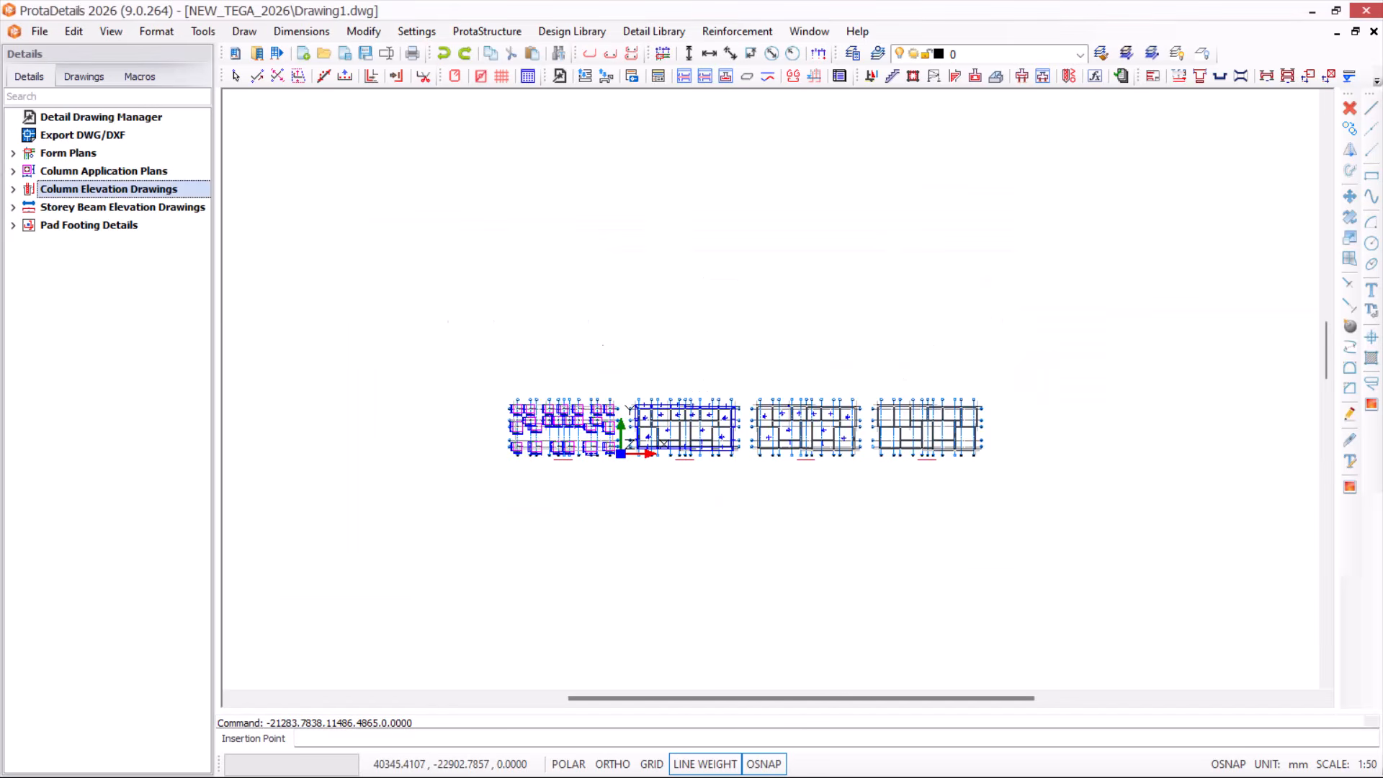
left_click(608, 286)
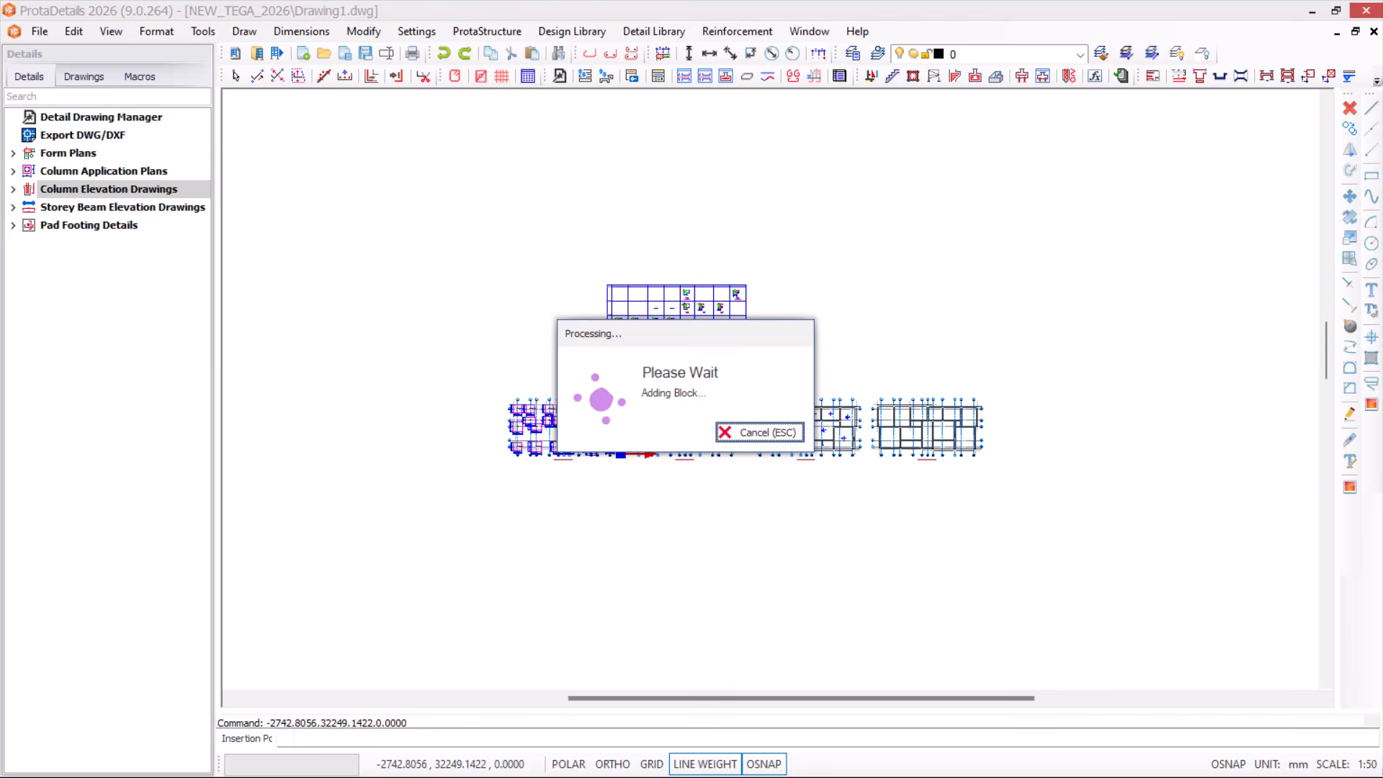
Examine the column sections, reinforcement and link labels in the column schedule.
scroll(652, 317, "up", 8)
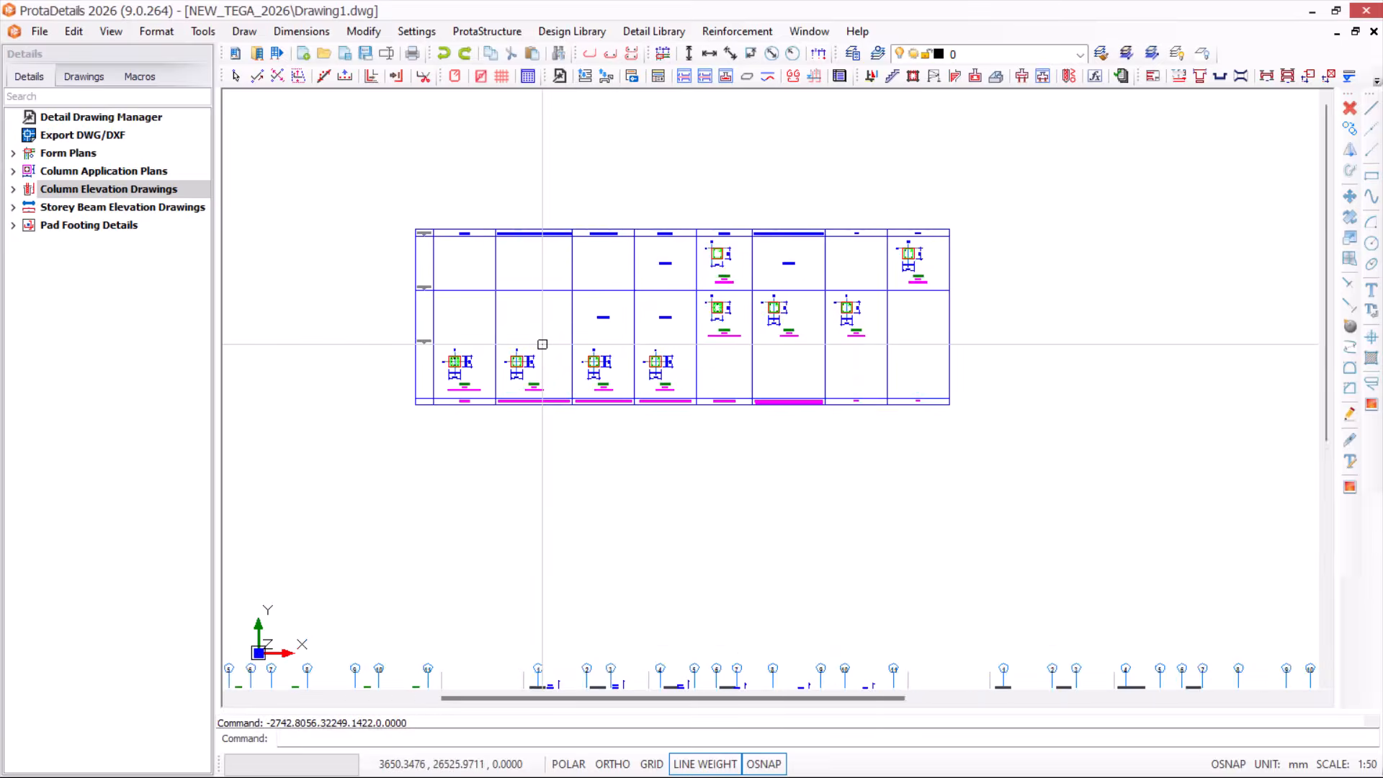
scroll(428, 382, "up", 4)
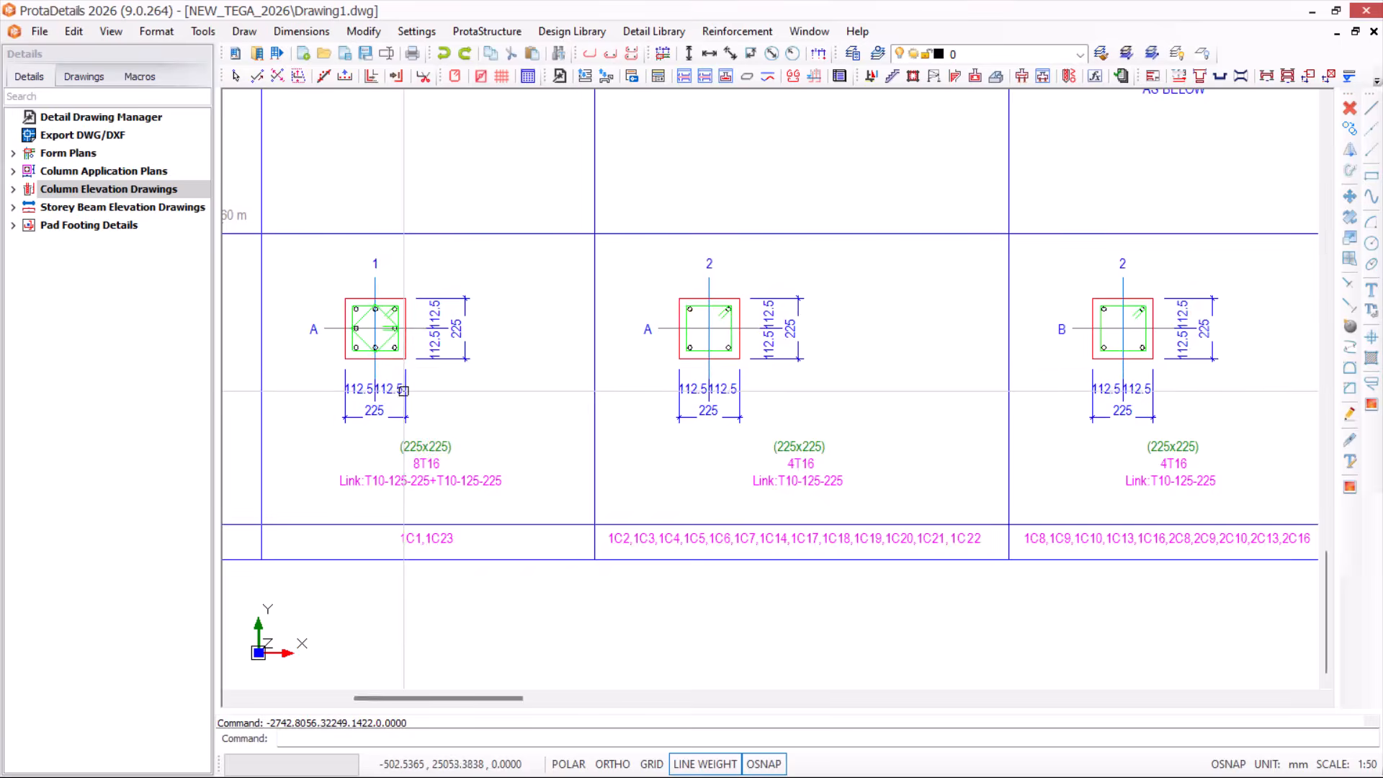
scroll(505, 371, "down", 3)
scroll(578, 366, "up", 1)
scroll(534, 359, "up", 3)
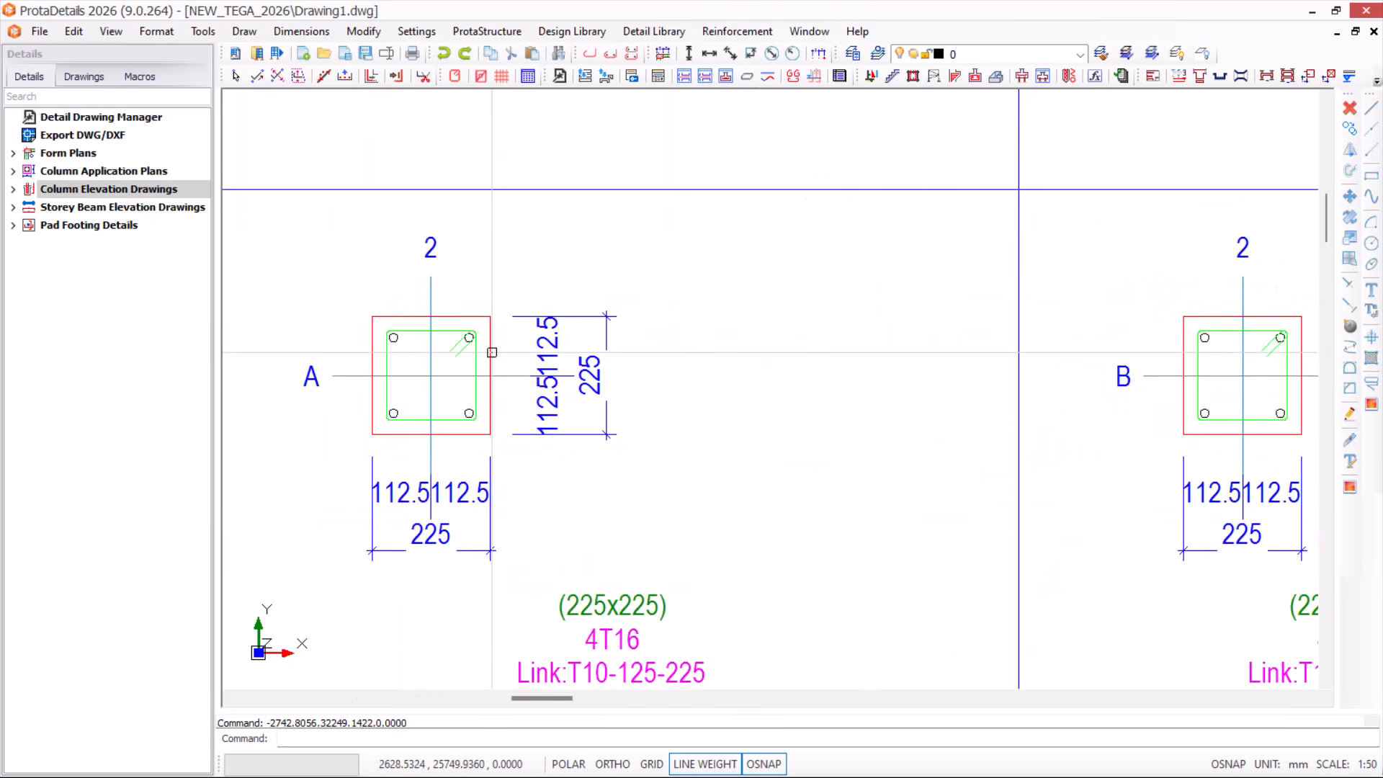
scroll(496, 342, "down", 6)
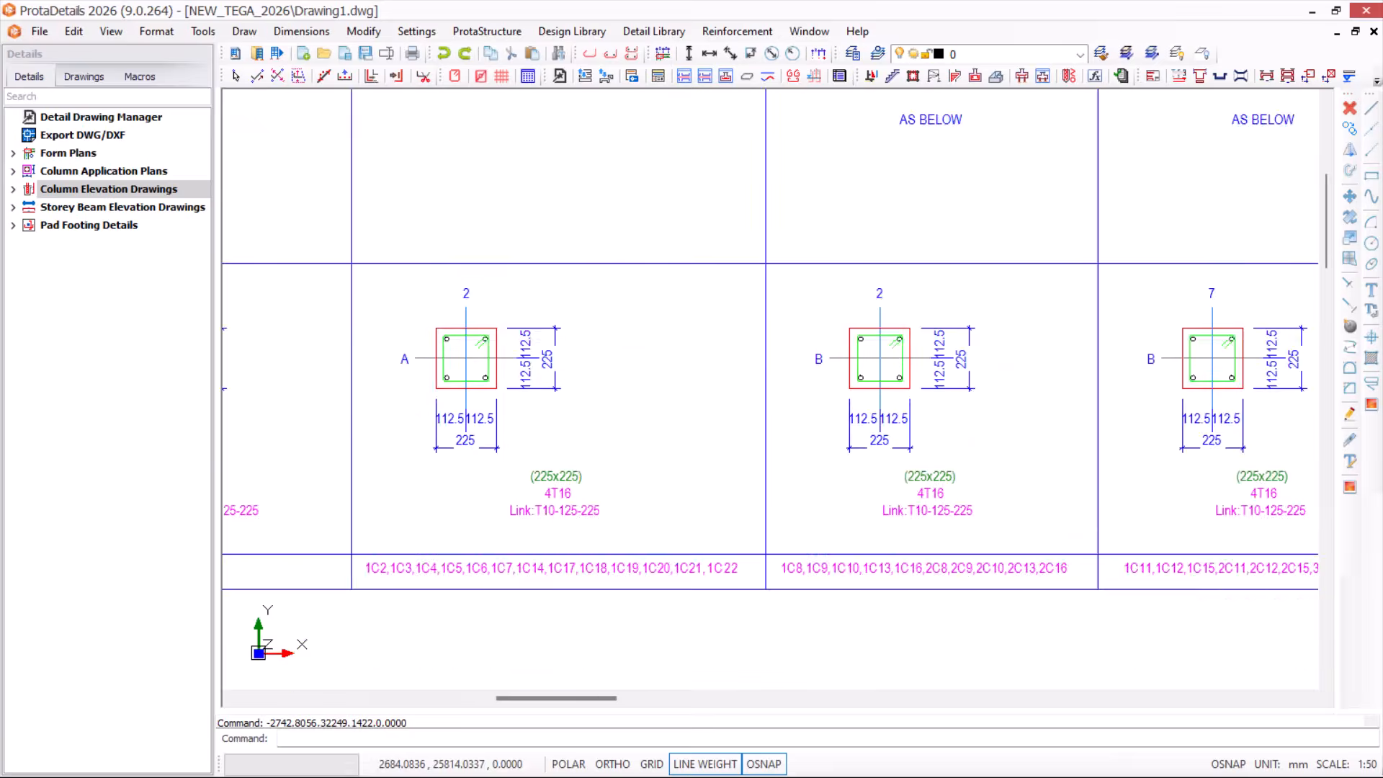
scroll(557, 313, "down", 3)
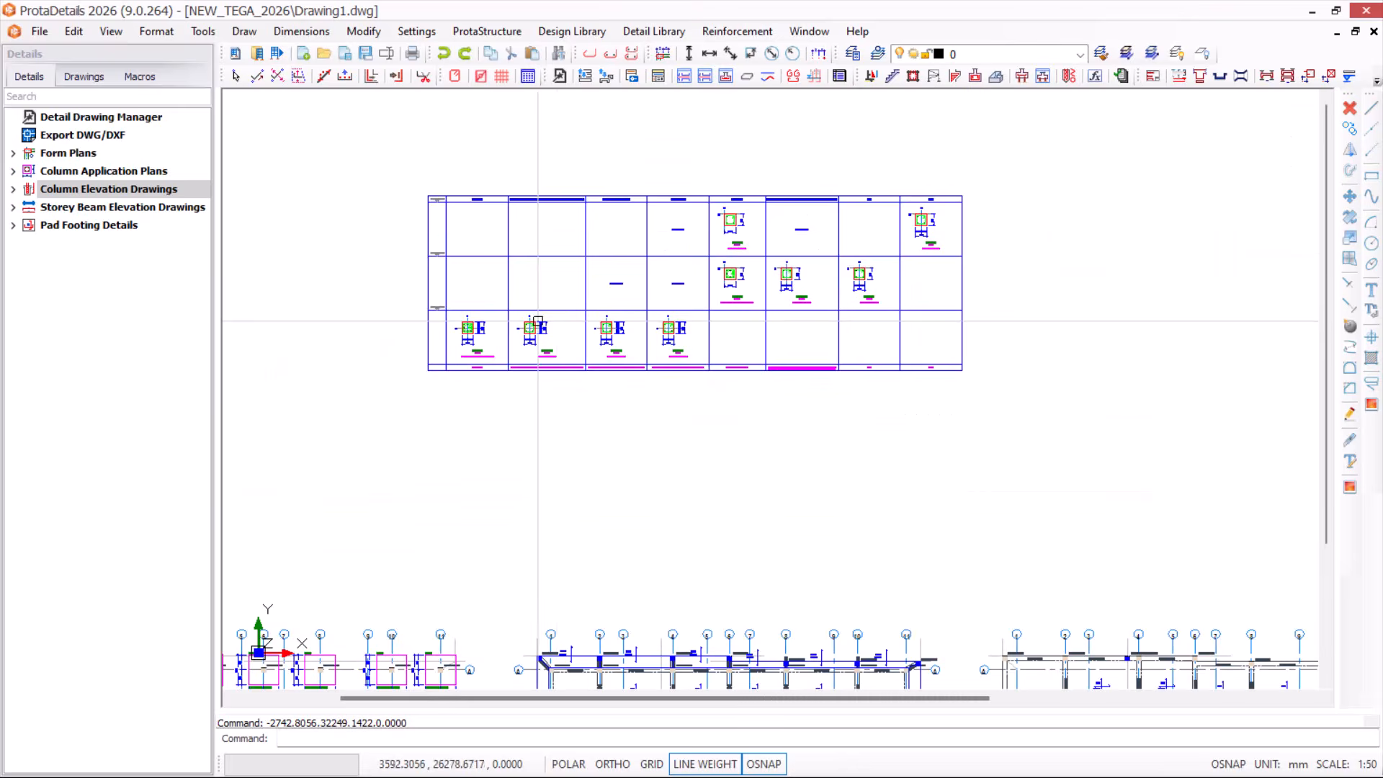
Start drawing the beam elevations of St: 1 (+3.60 m) and set their scale to 1/50.
left_click(68, 206)
right_click(68, 206)
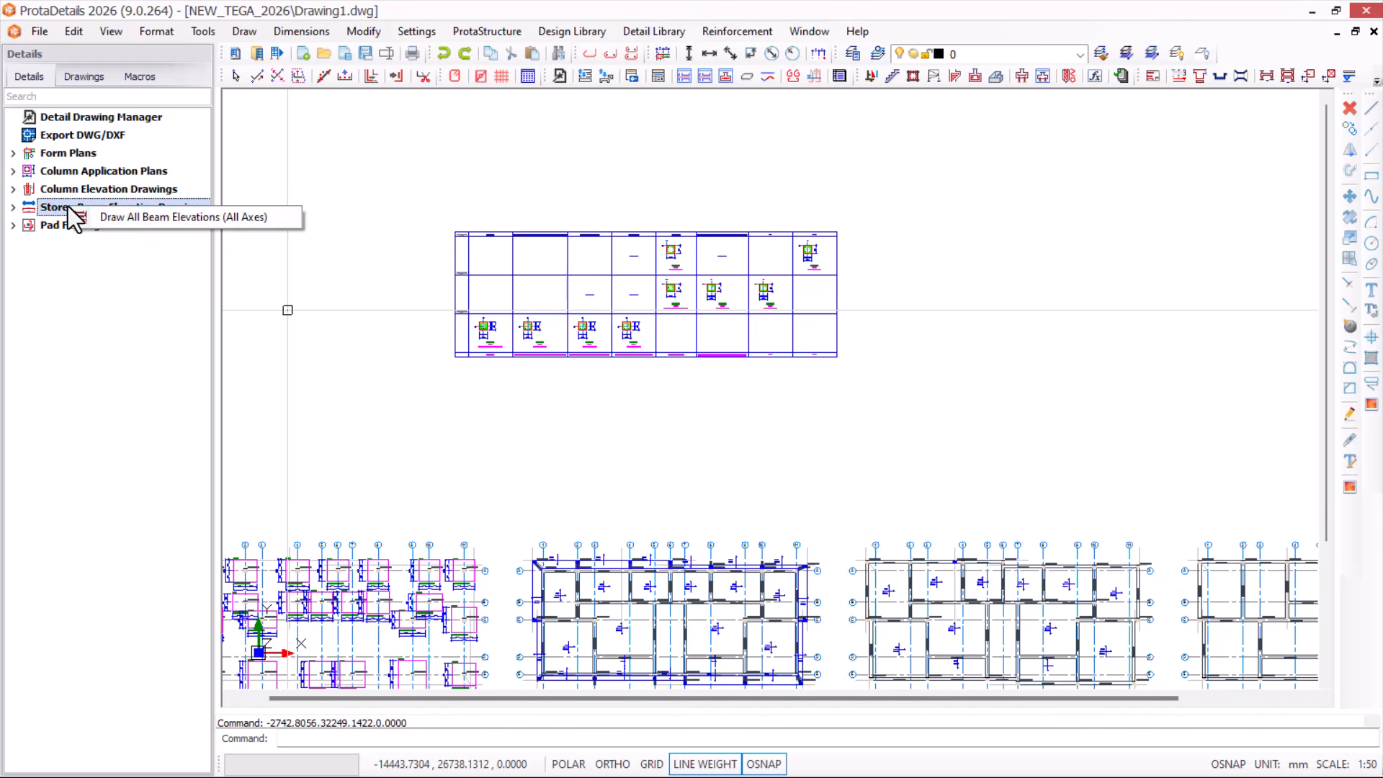
left_click(15, 207)
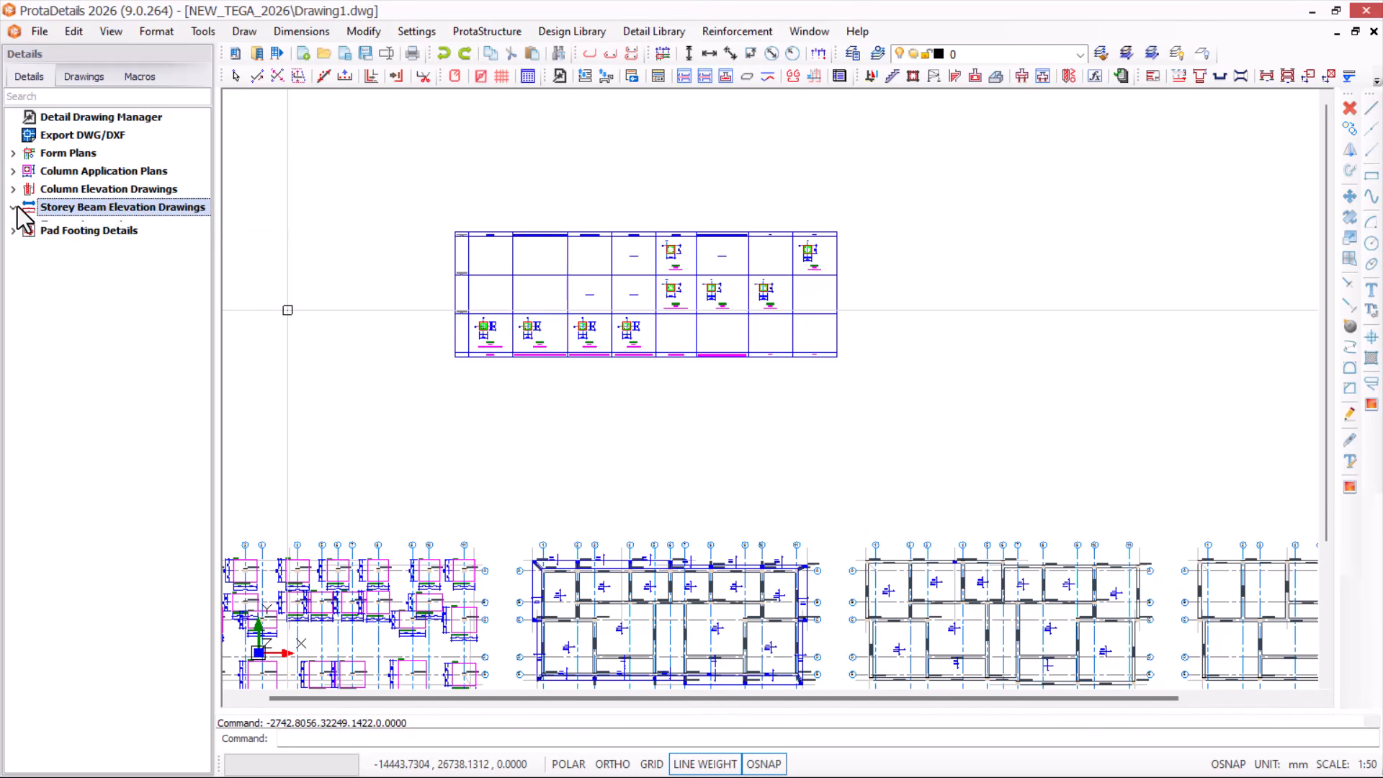
left_click(15, 207)
left_click(72, 230)
right_click(73, 231)
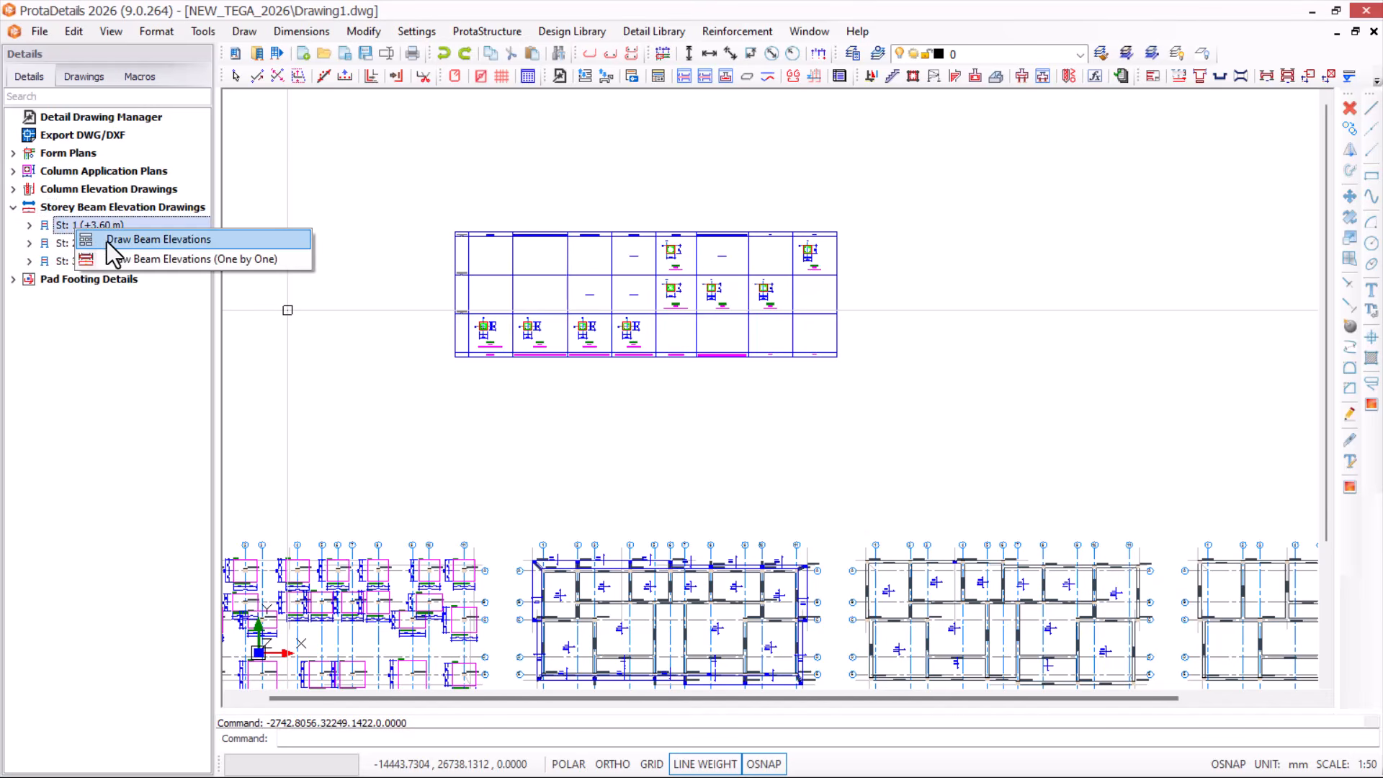
left_click(157, 239)
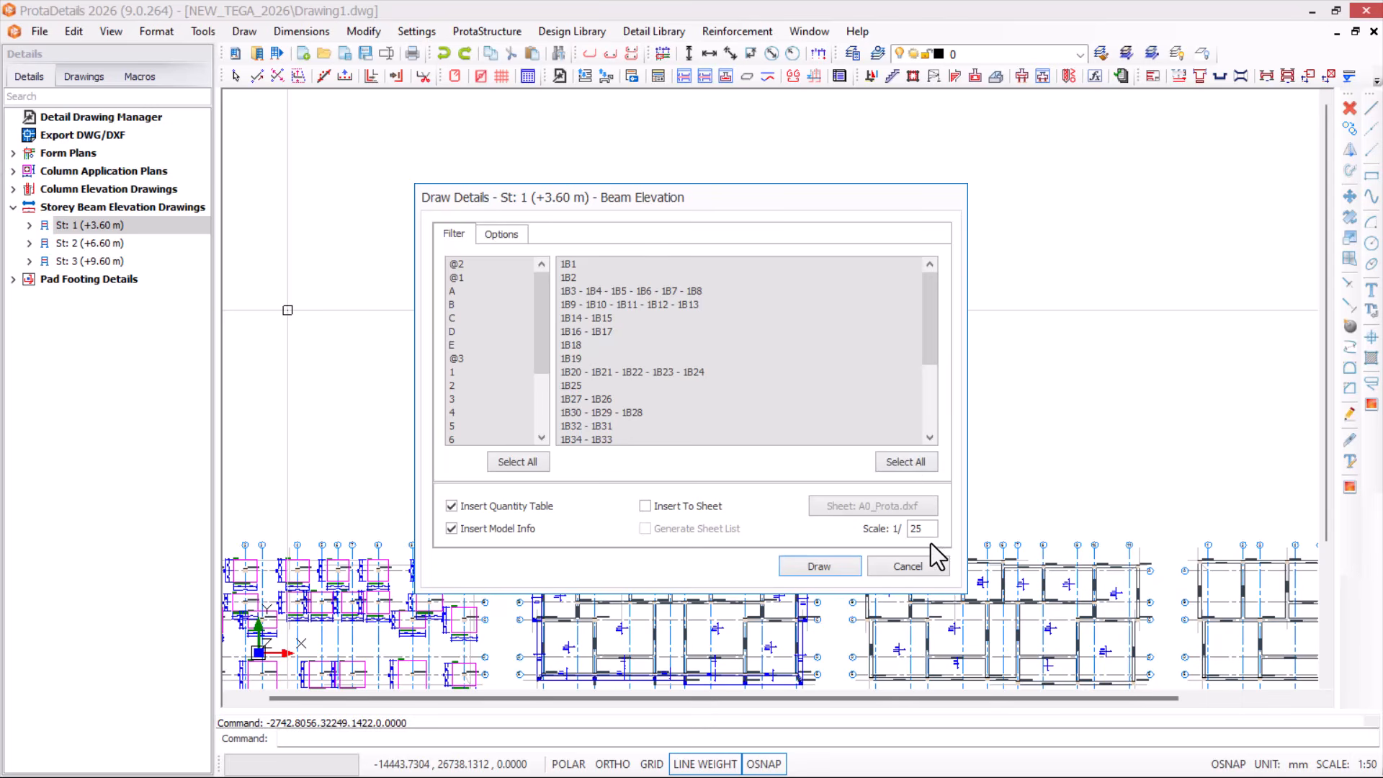
double_click(917, 528)
left_click_drag(930, 534, 904, 533)
Open the beam detail settings and review the general and beam options under Detail Drawings.
left_click(501, 235)
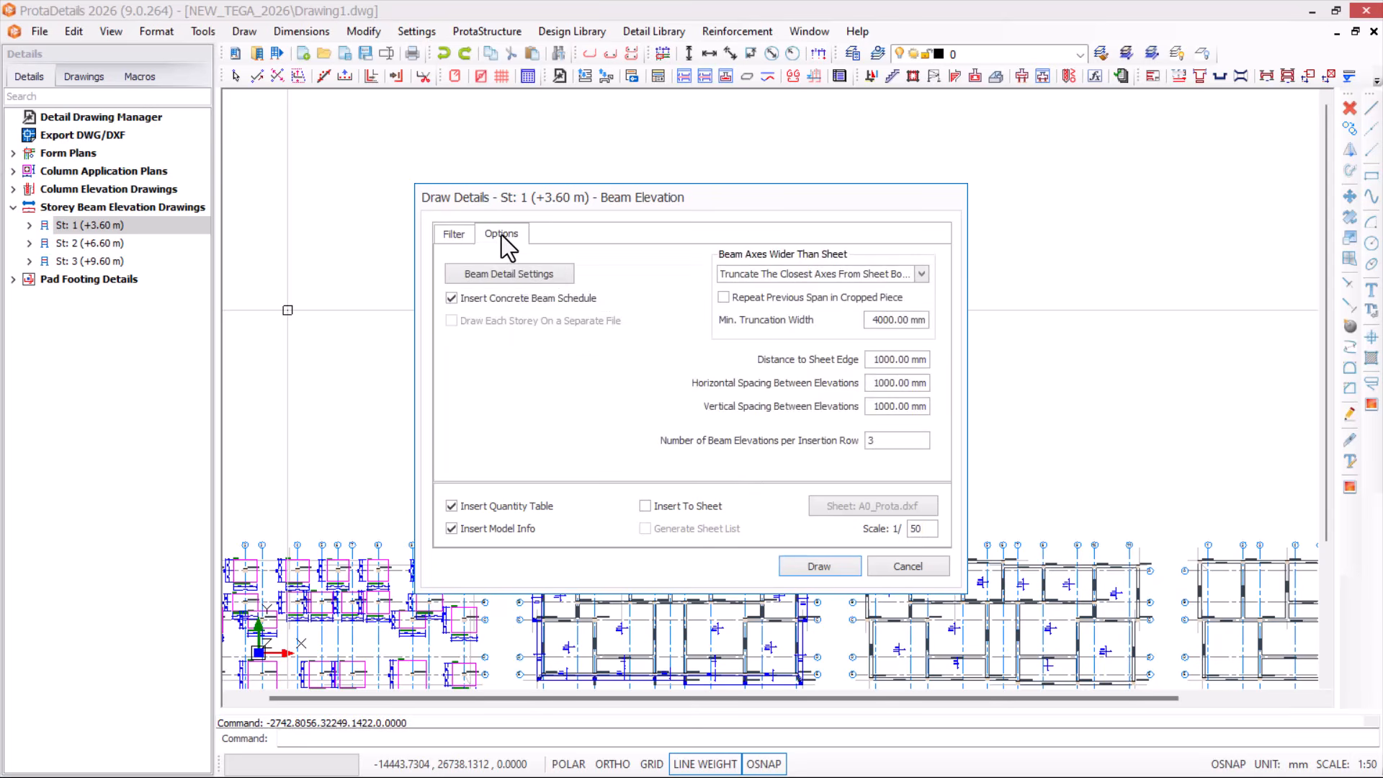
left_click(518, 277)
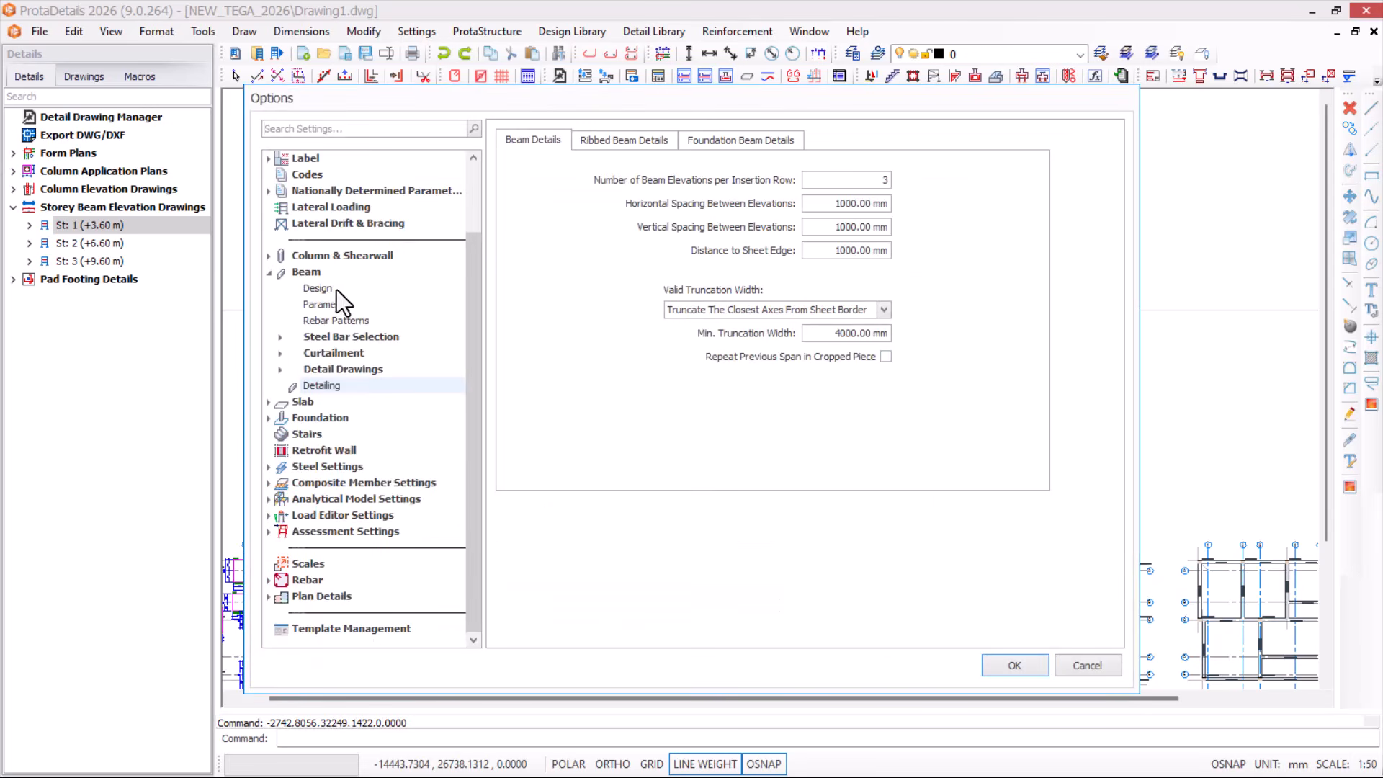
left_click(287, 373)
left_click(284, 373)
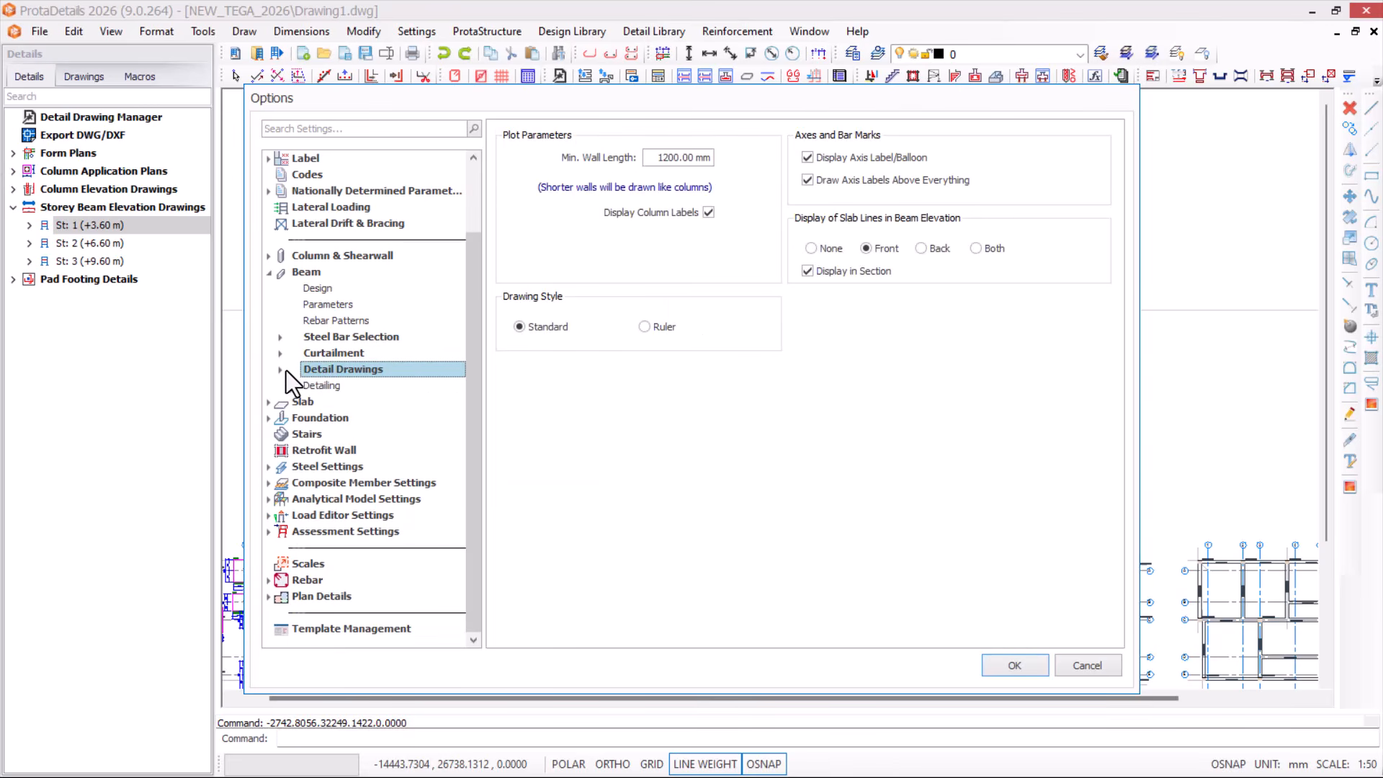
left_click(279, 371)
left_click(331, 389)
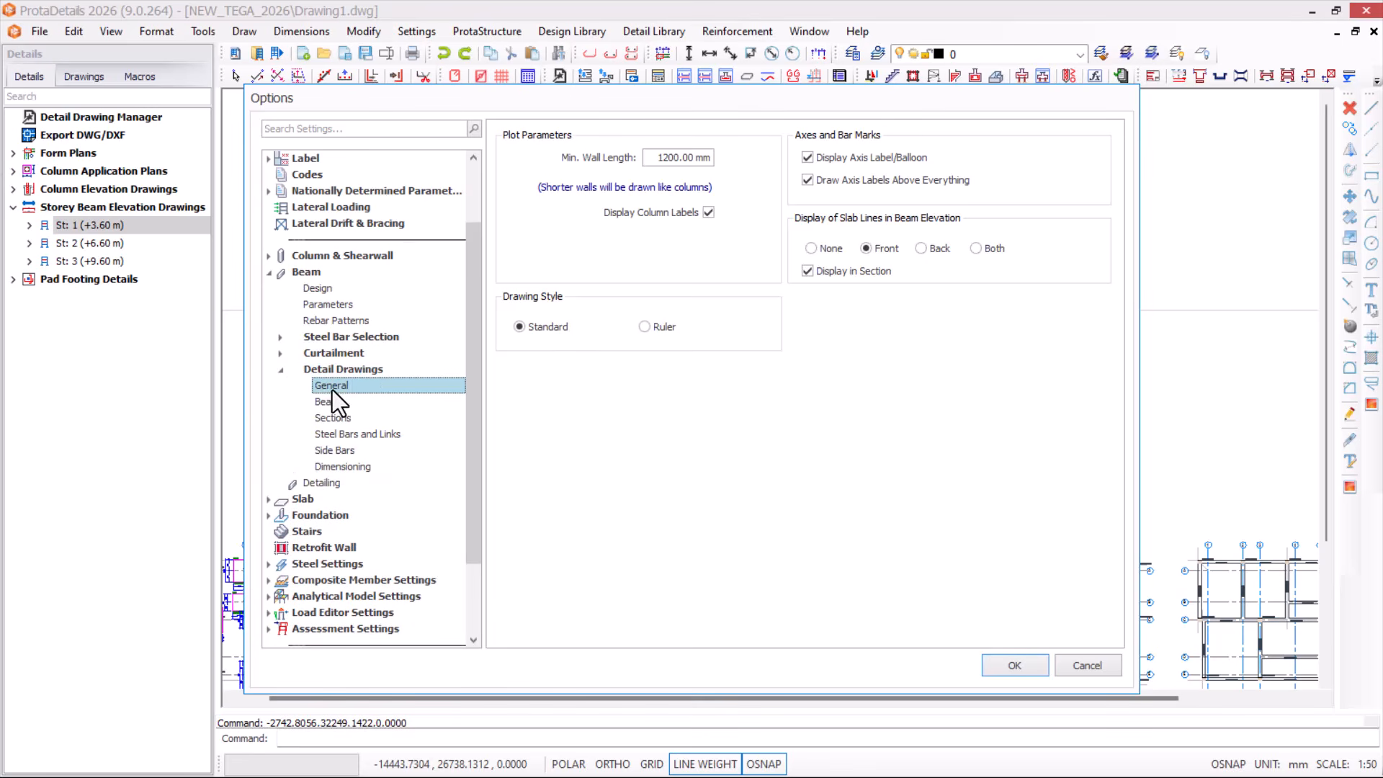
left_click(328, 402)
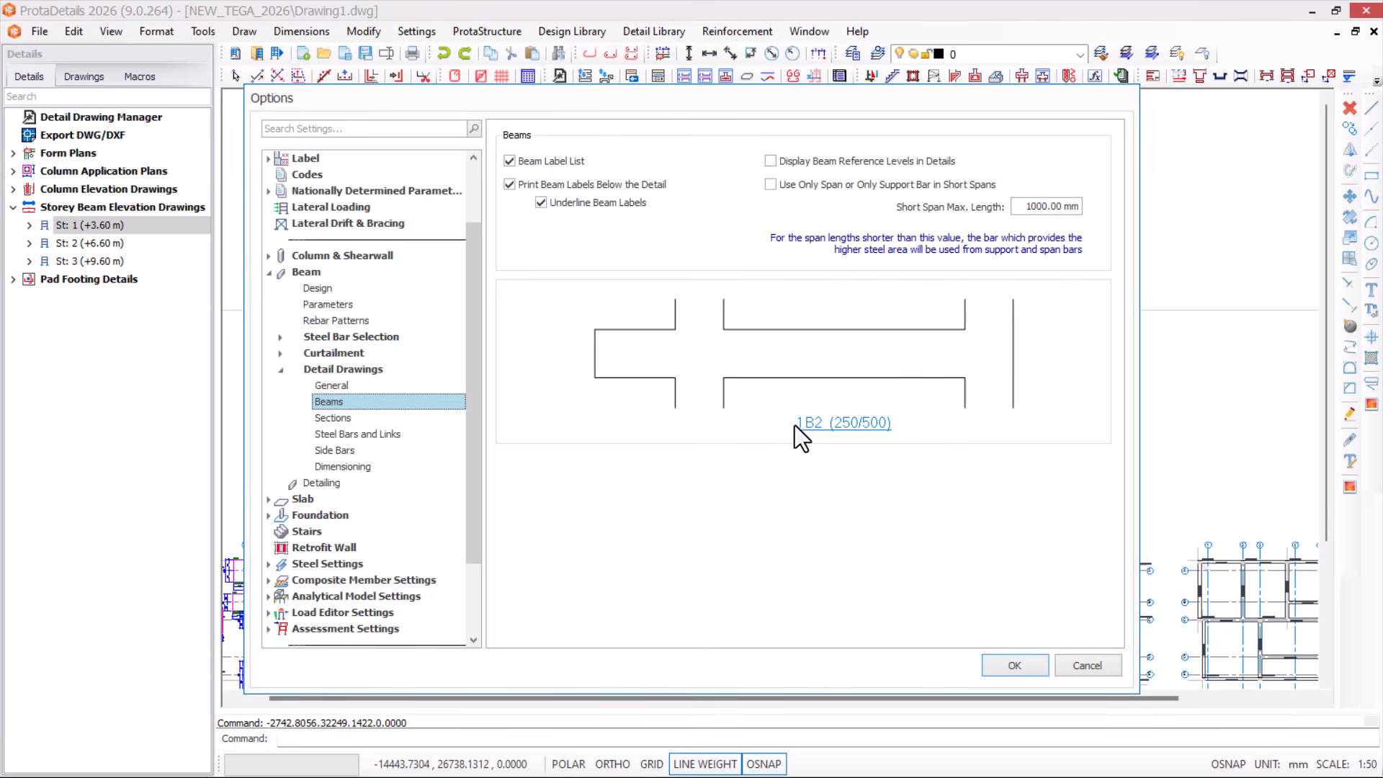
Try the beam labels without underlining and without printing them below the detail, then restore both options.
left_click(541, 202)
left_click(541, 202)
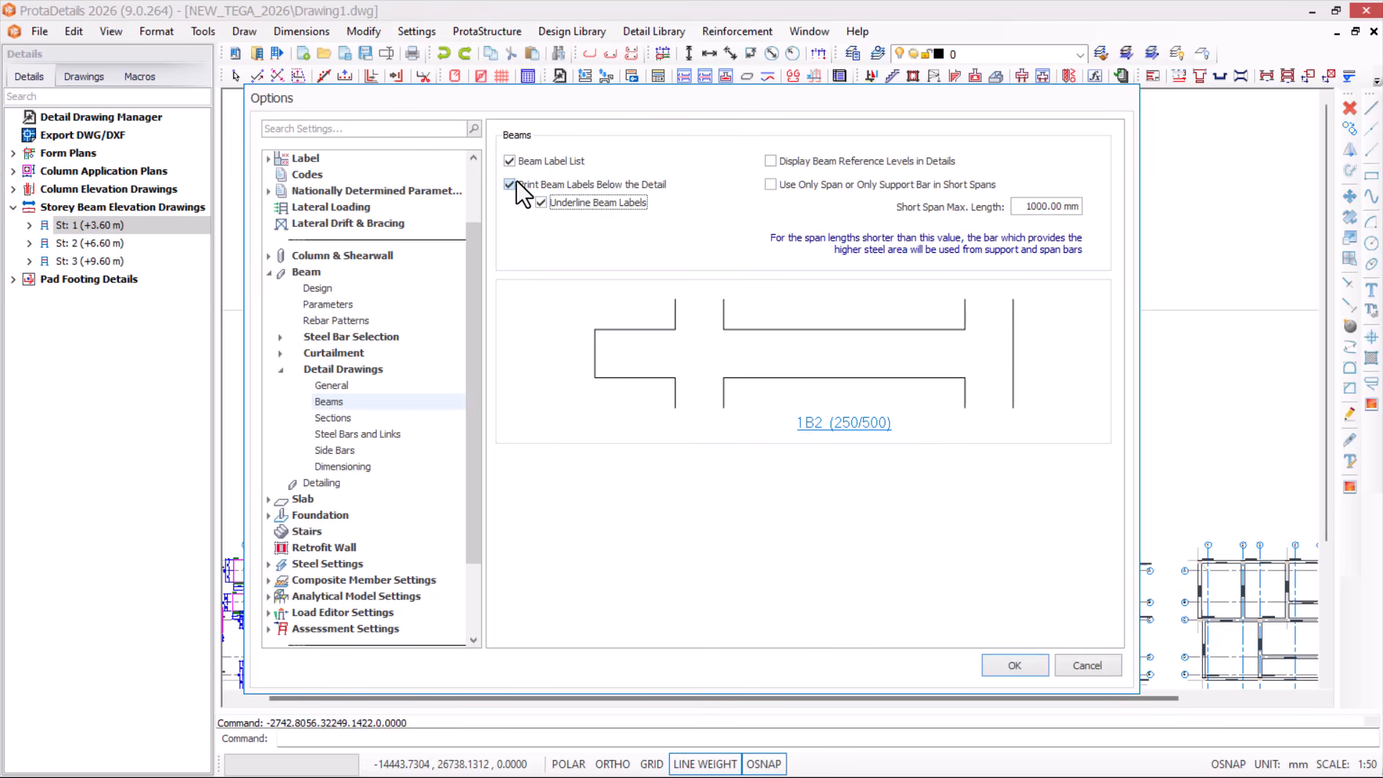
left_click(516, 181)
left_click(516, 182)
Try Support and Span Sections and restarting section labels in every axis, then restore Span Section Only and labels restarting in every sheet.
left_click(343, 416)
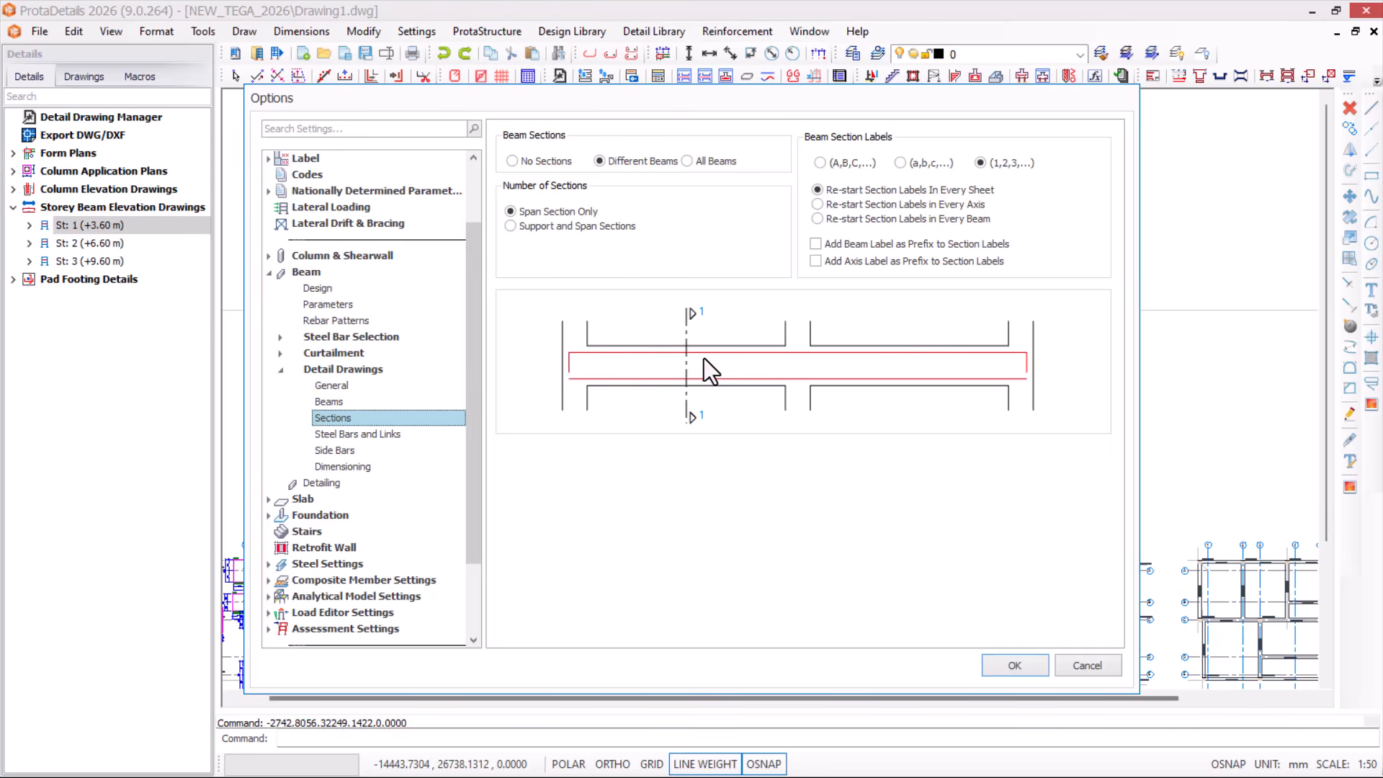
left_click(551, 227)
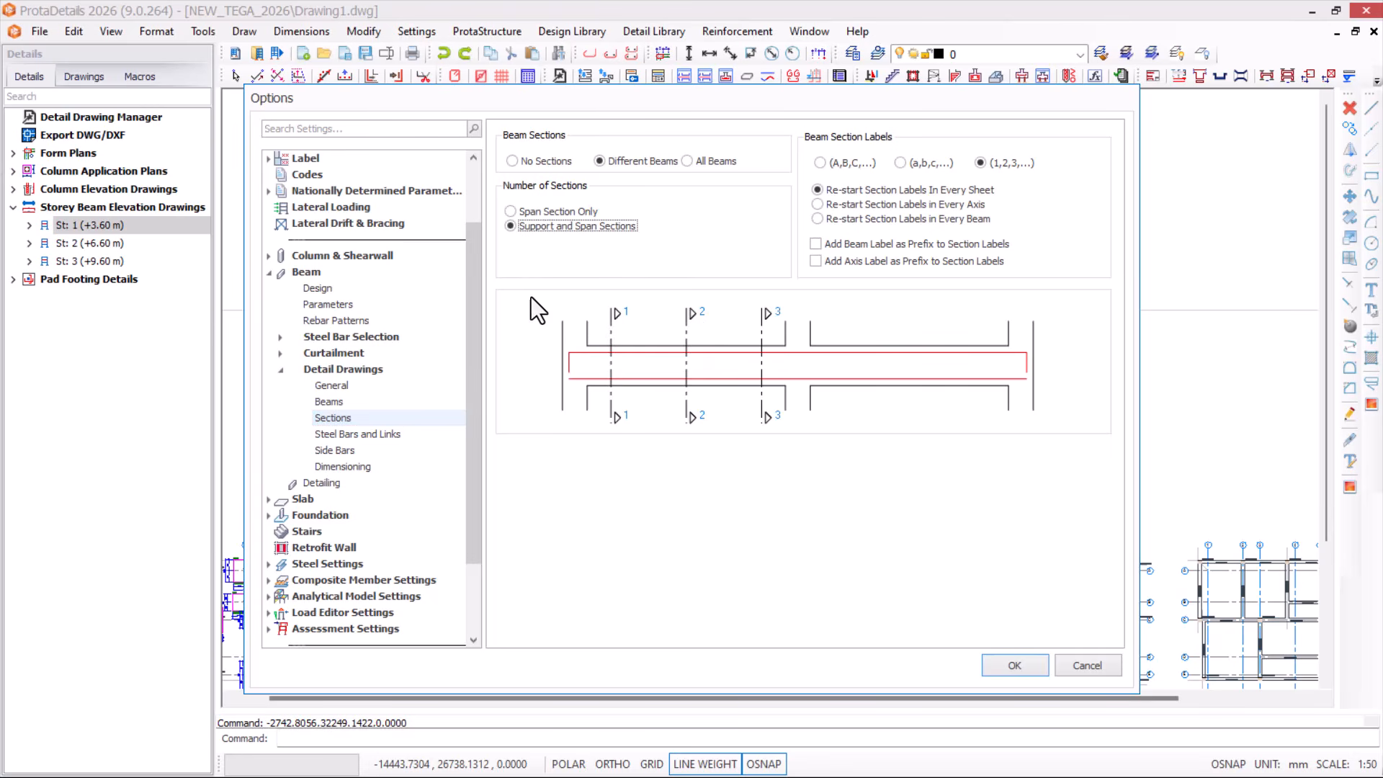
left_click(534, 213)
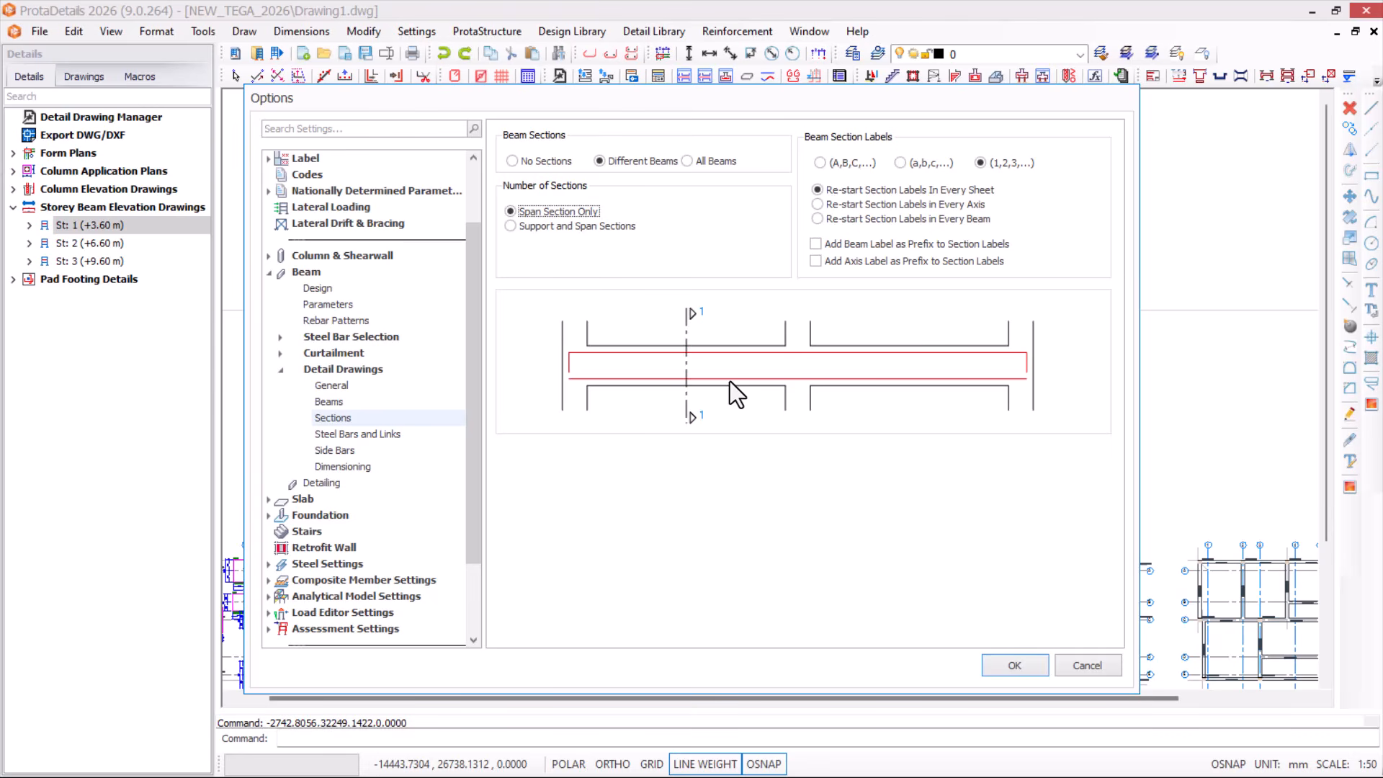
left_click(838, 192)
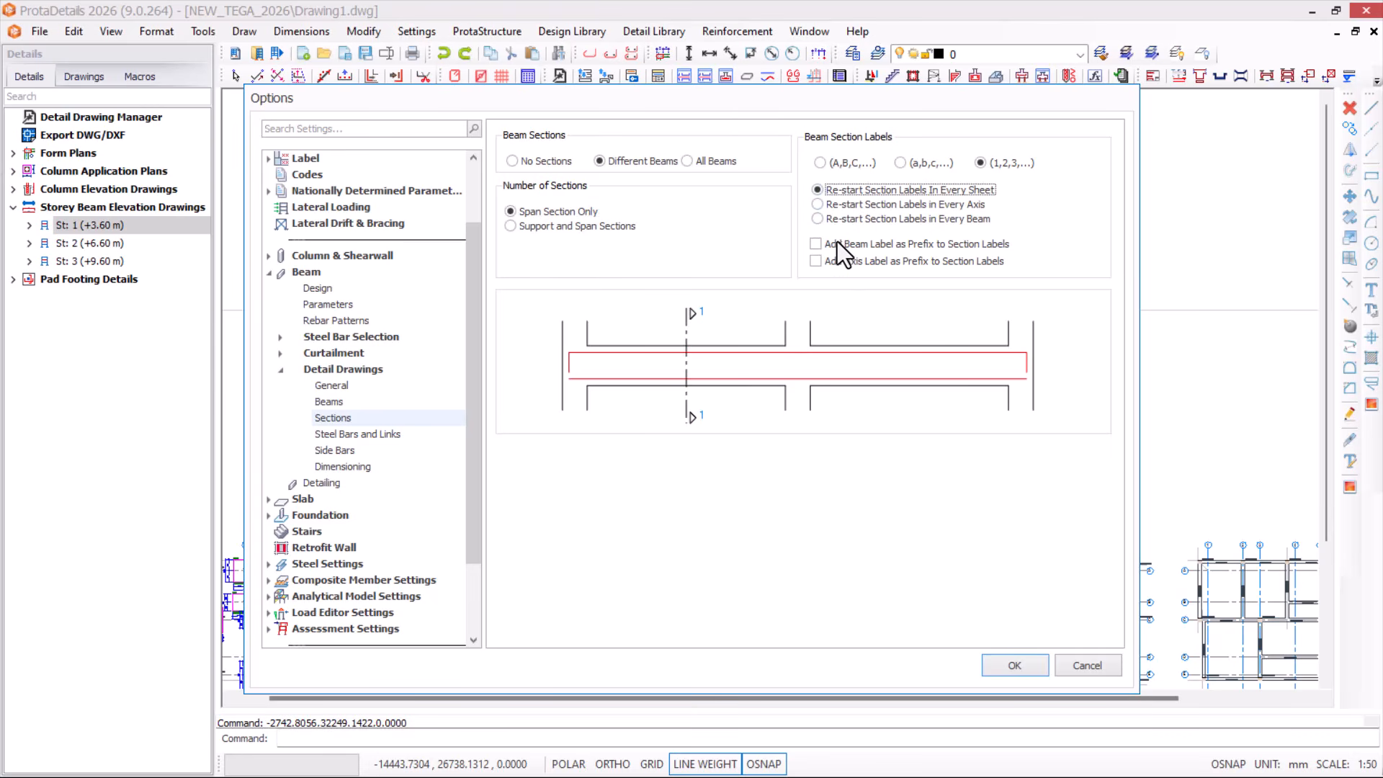
left_click(833, 203)
left_click(835, 193)
Try the IStructE style annotation, steel bar layer information and total link quantity options for bars and links, restoring each one.
left_click(349, 434)
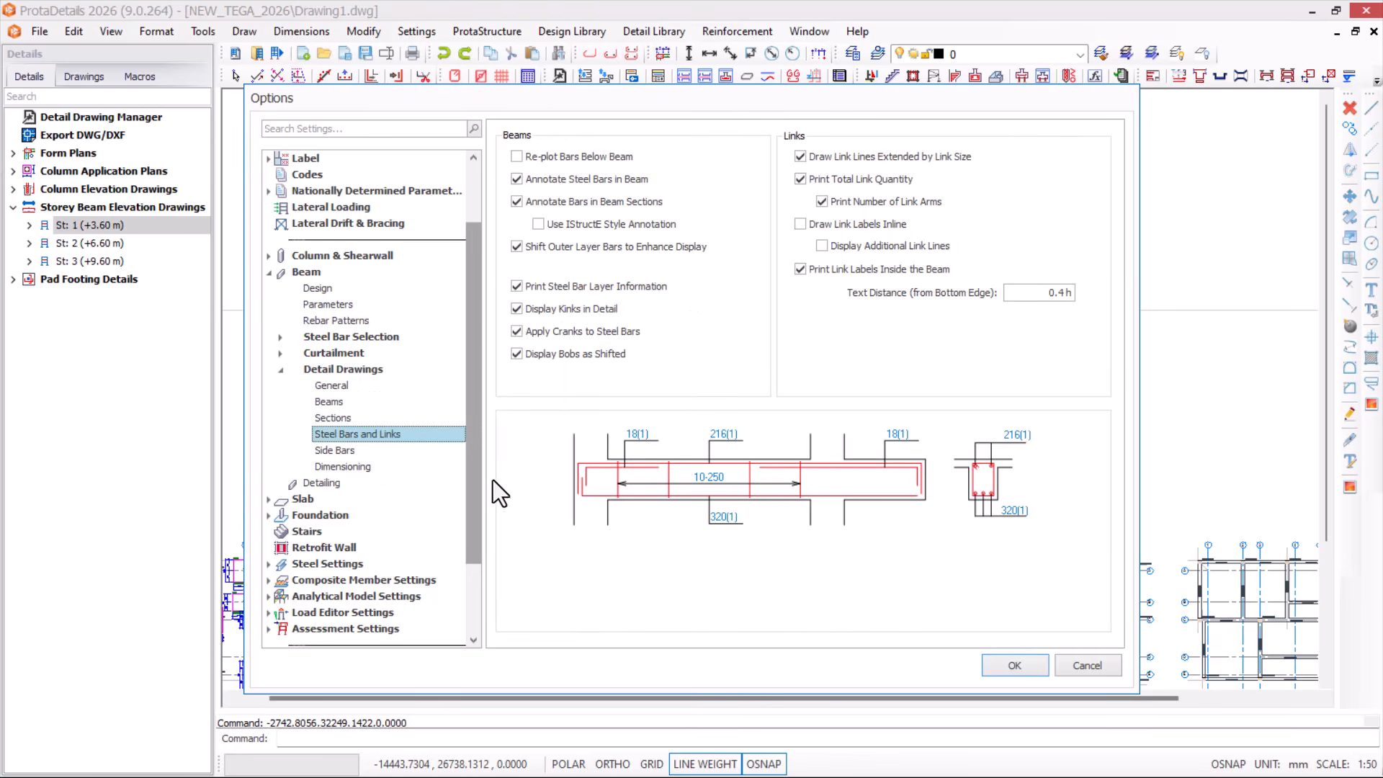
left_click(549, 227)
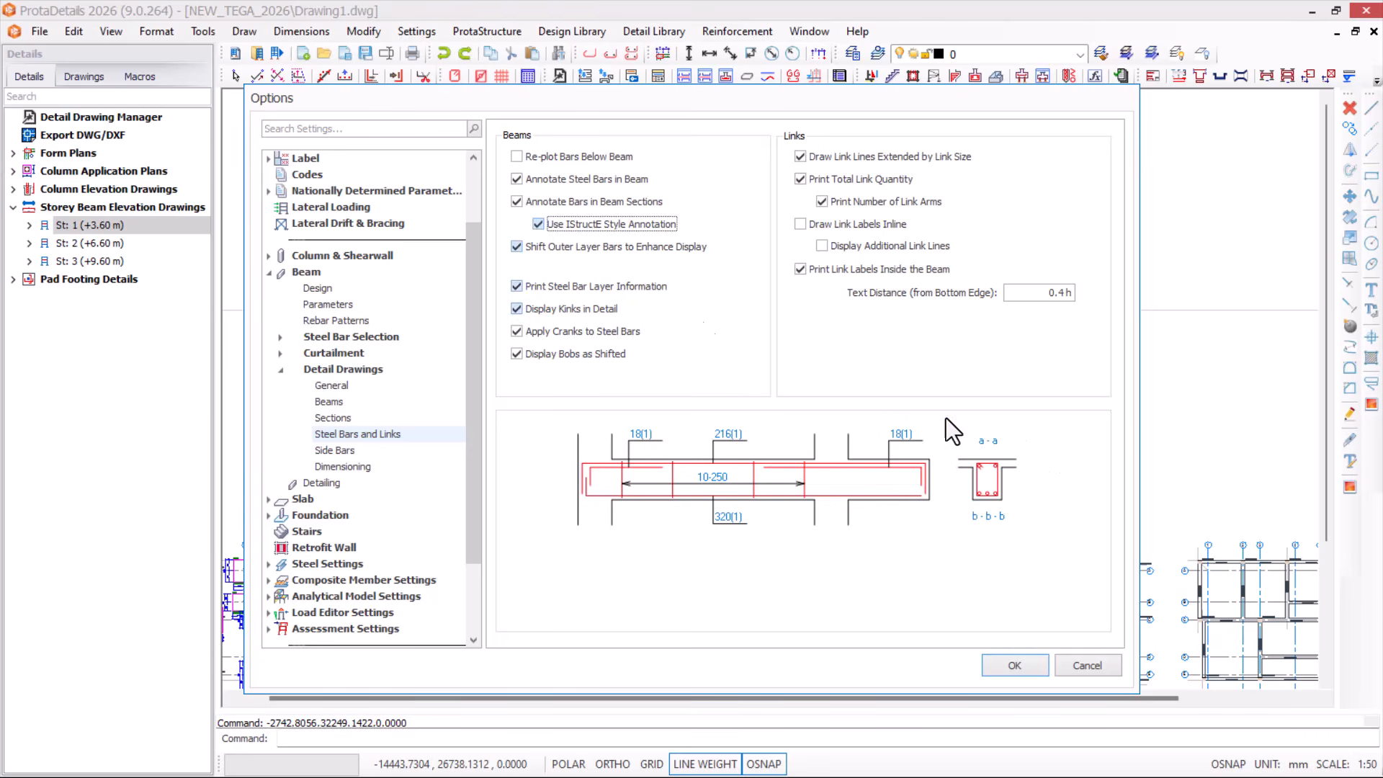
left_click(550, 224)
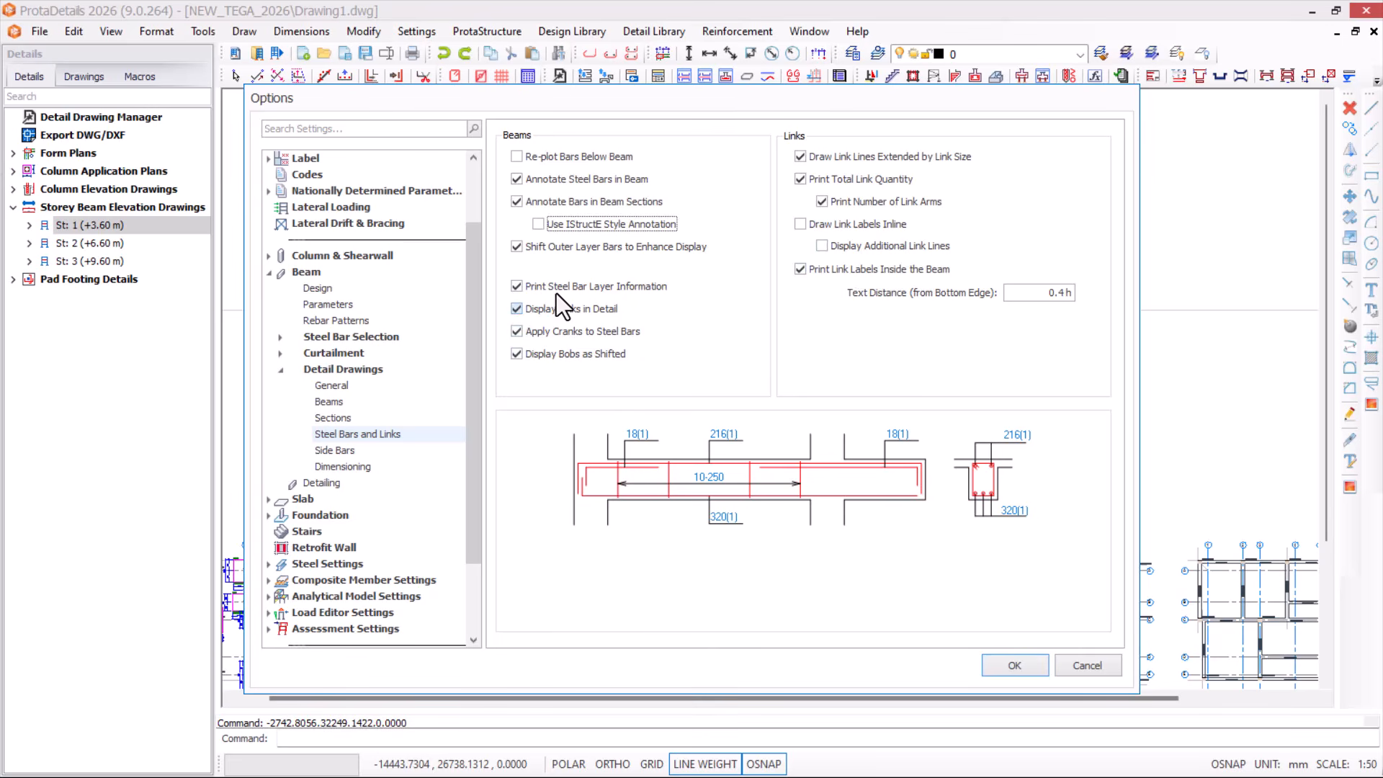
left_click(530, 287)
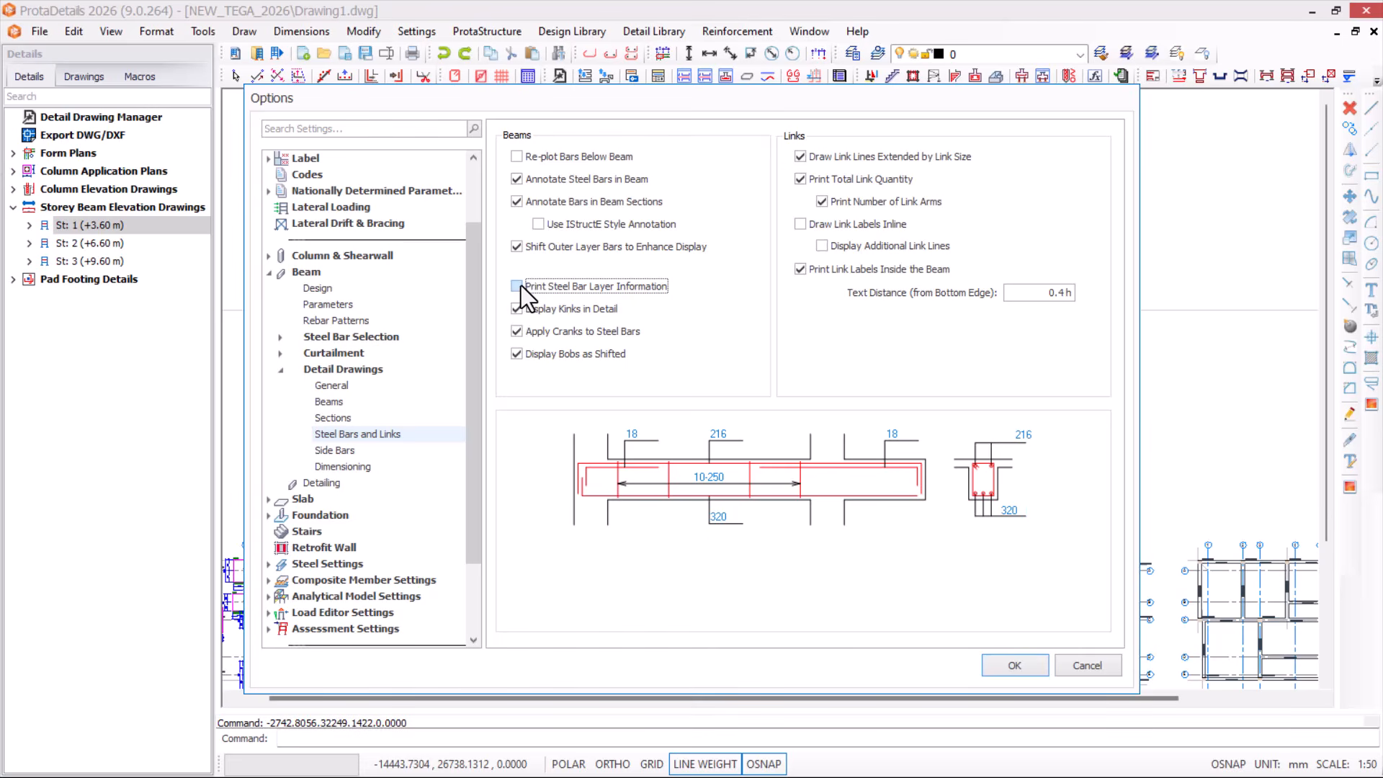
left_click(521, 285)
left_click(811, 180)
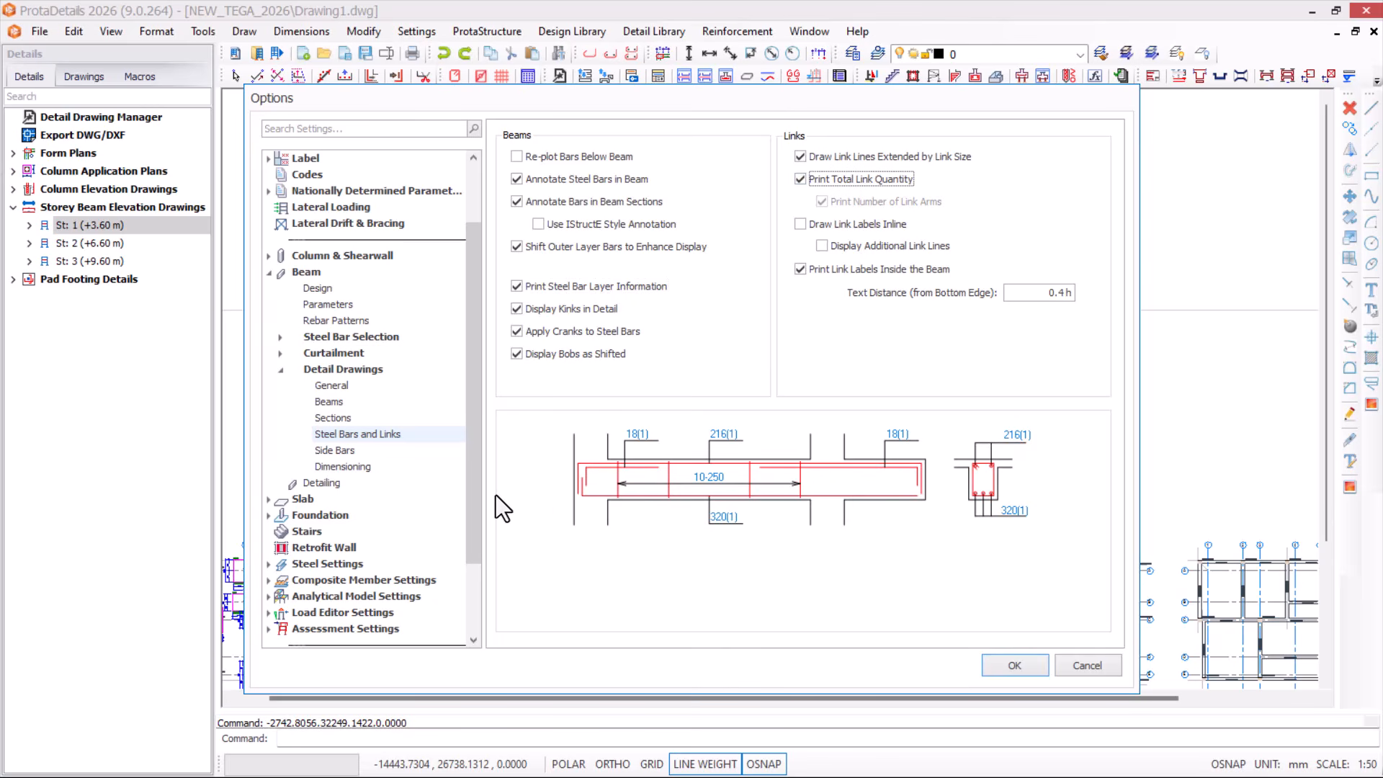
Review the beam dimensioning options, including Dimension BOBs, and accept the beam detail settings.
left_click(343, 454)
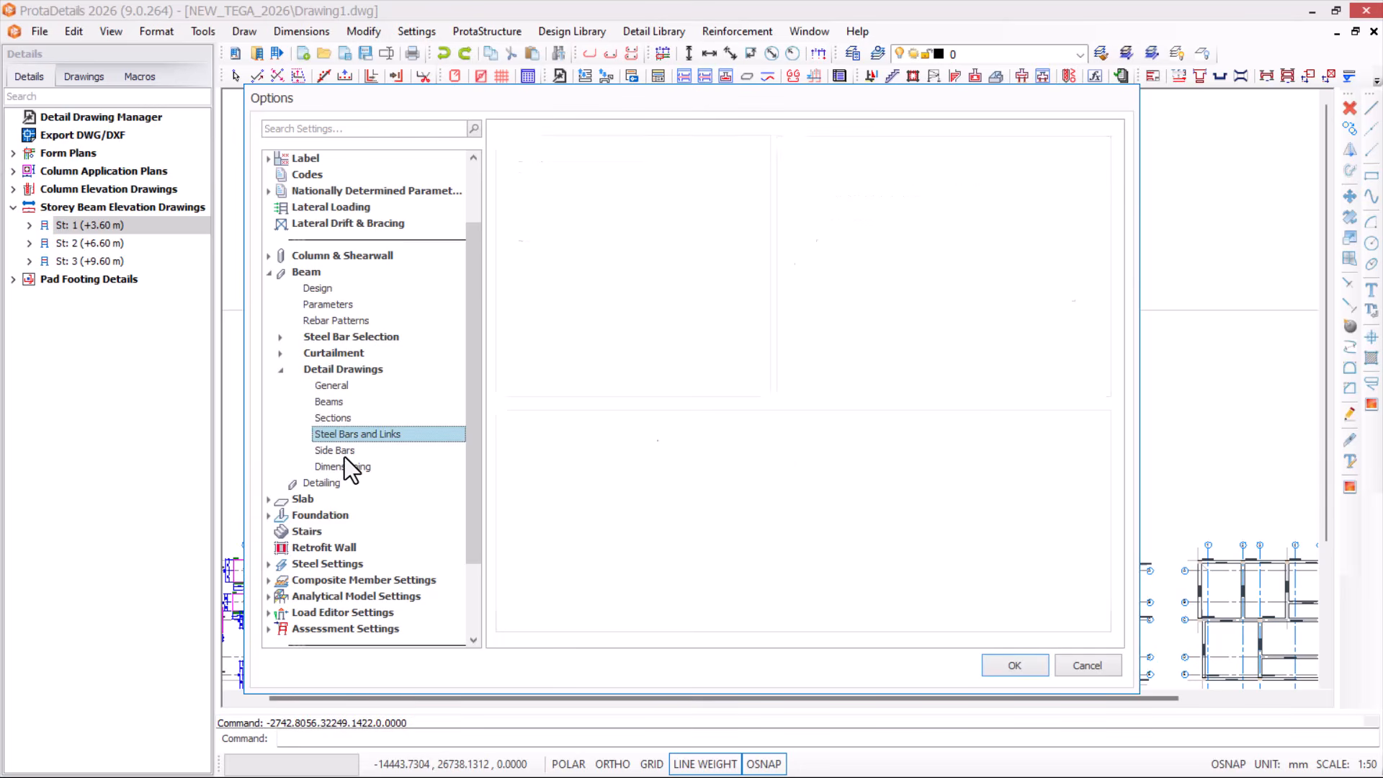
left_click(344, 461)
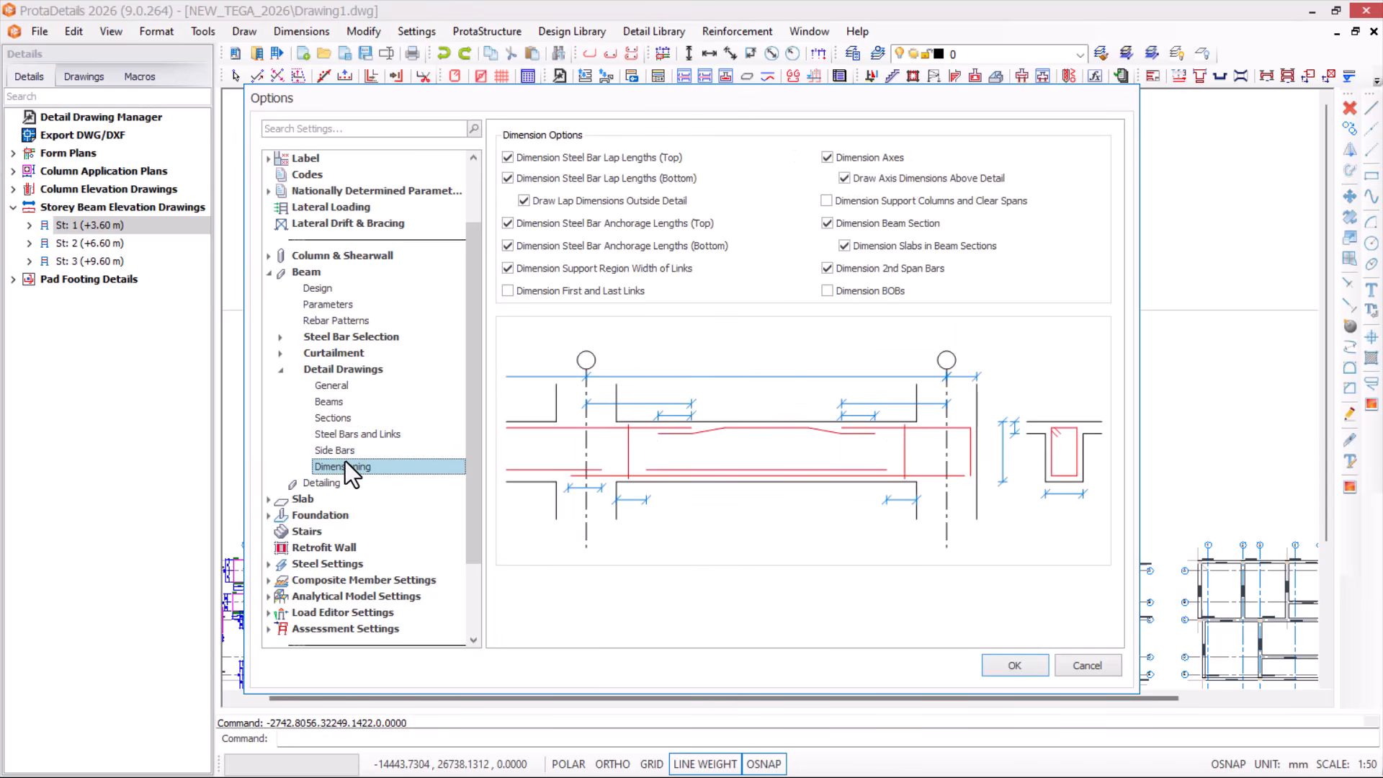
left_click(844, 291)
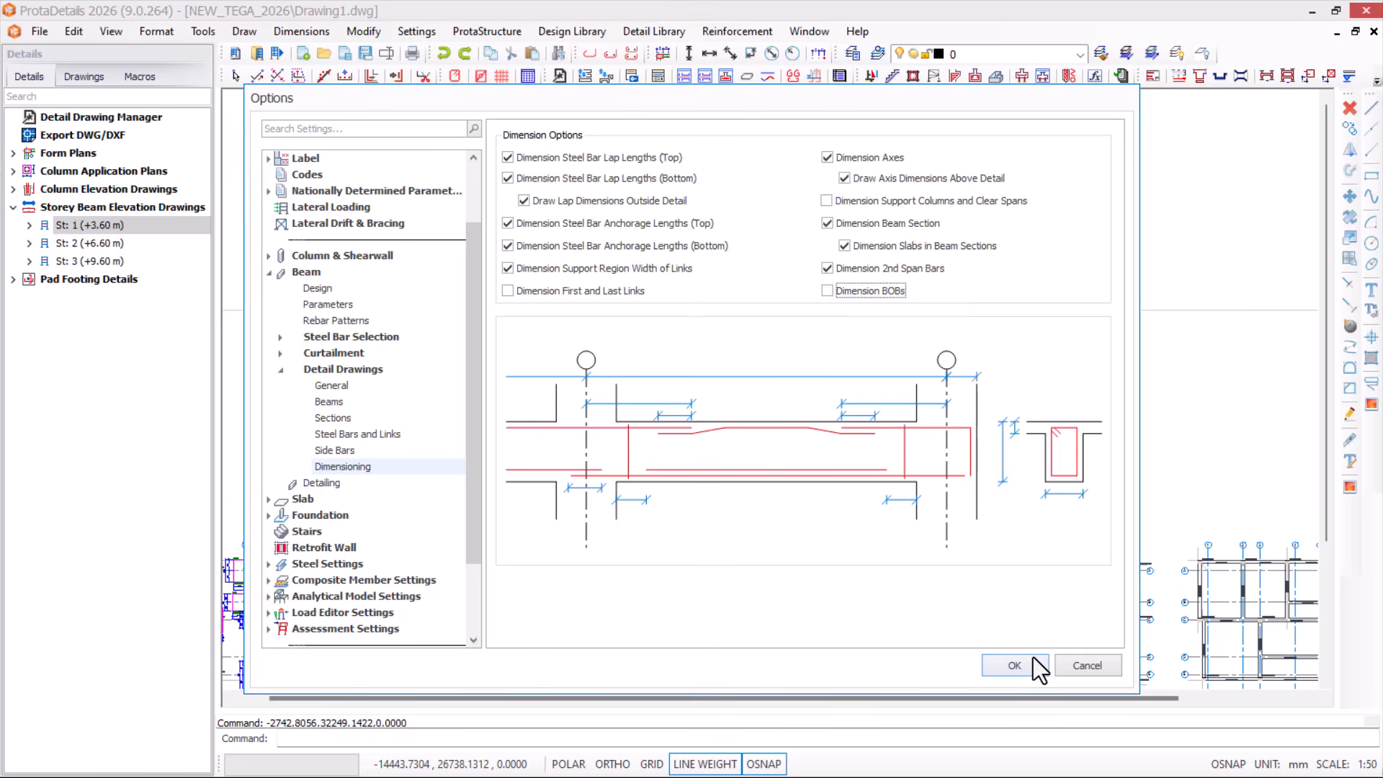
left_click(1015, 666)
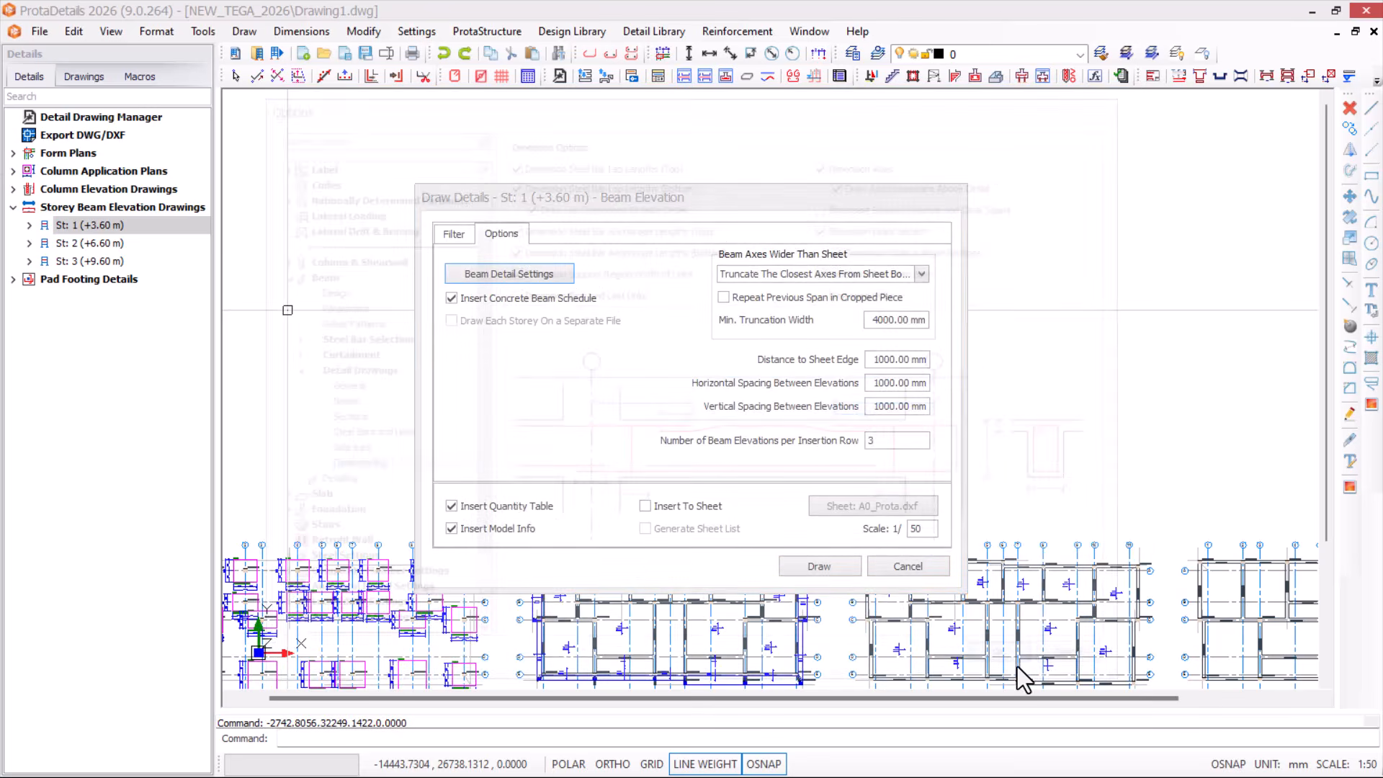
Exclude the quantity table and model info, then draw the St: 1 beam elevations with their beam schedule below the form plans.
left_click(500, 505)
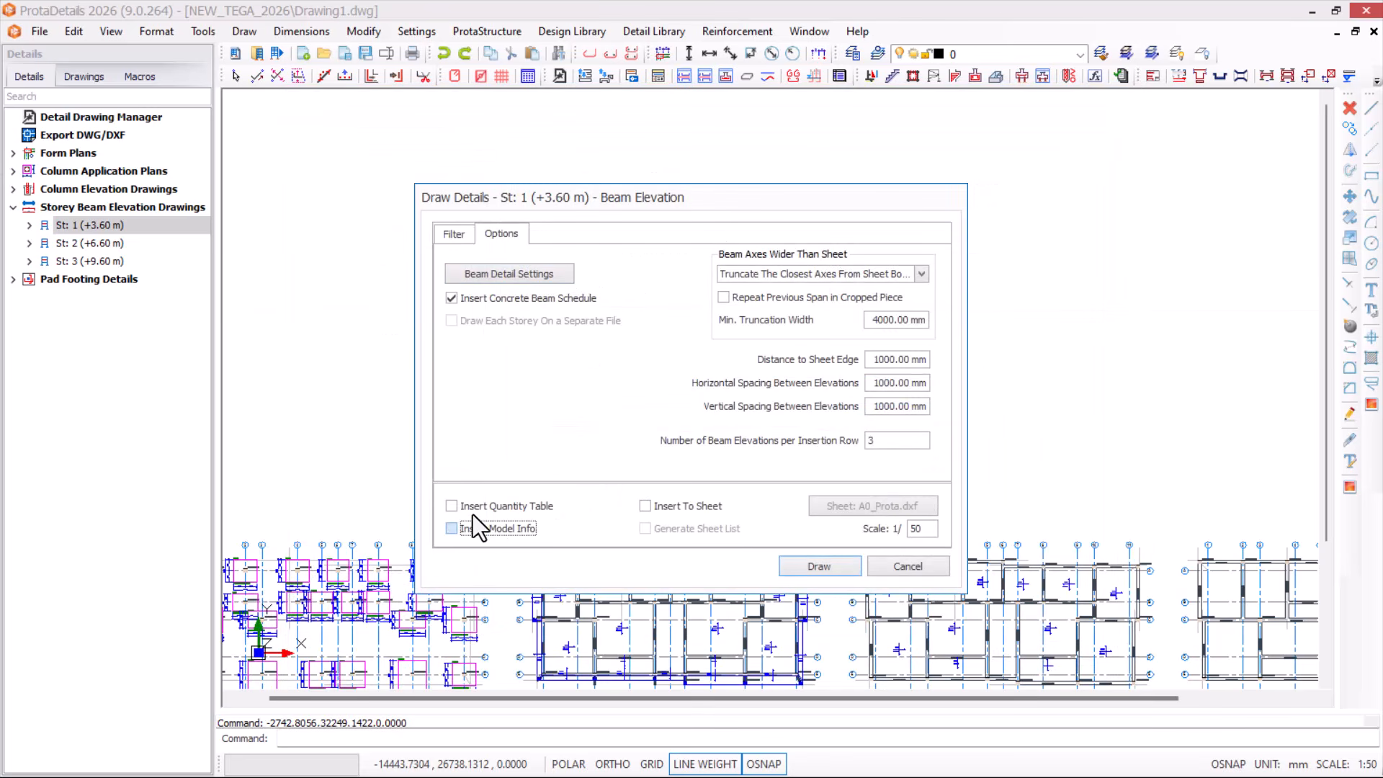
left_click(495, 528)
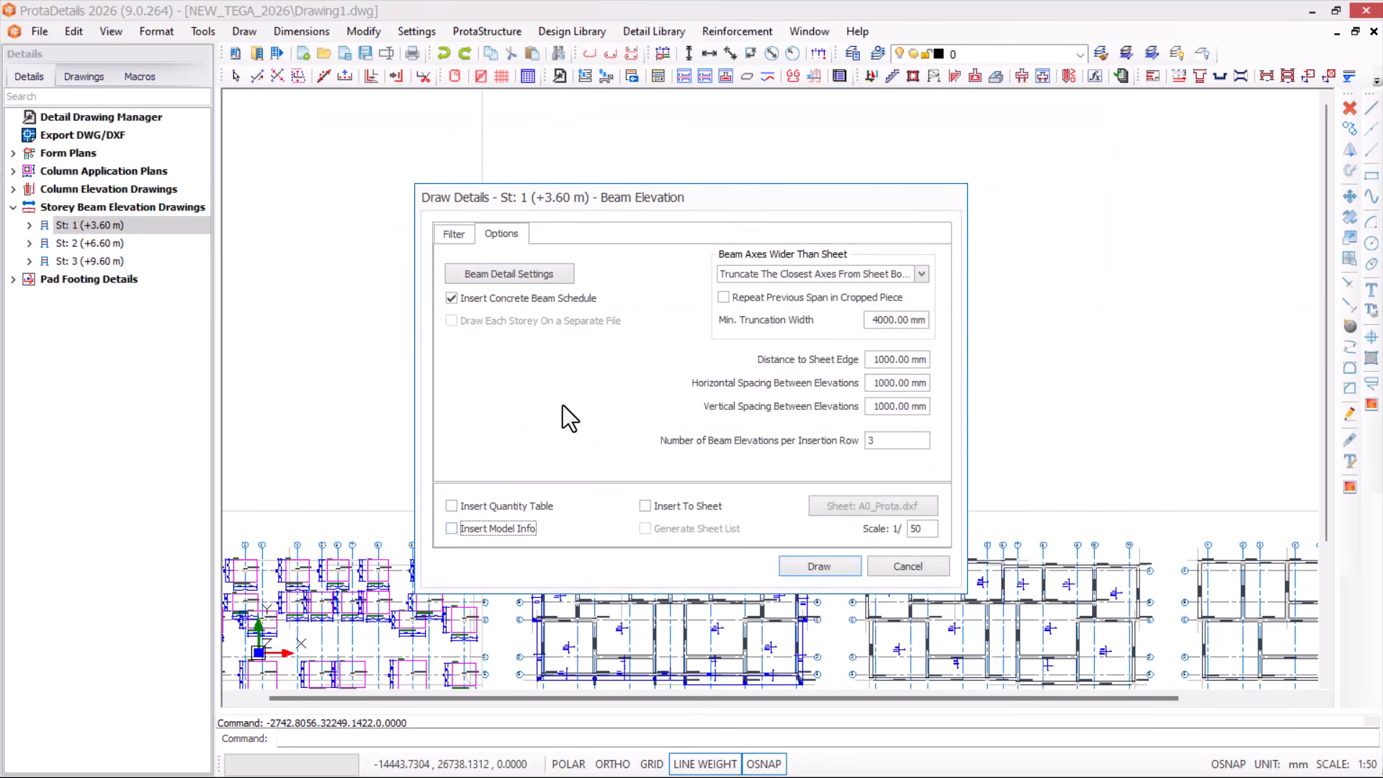
left_click(812, 566)
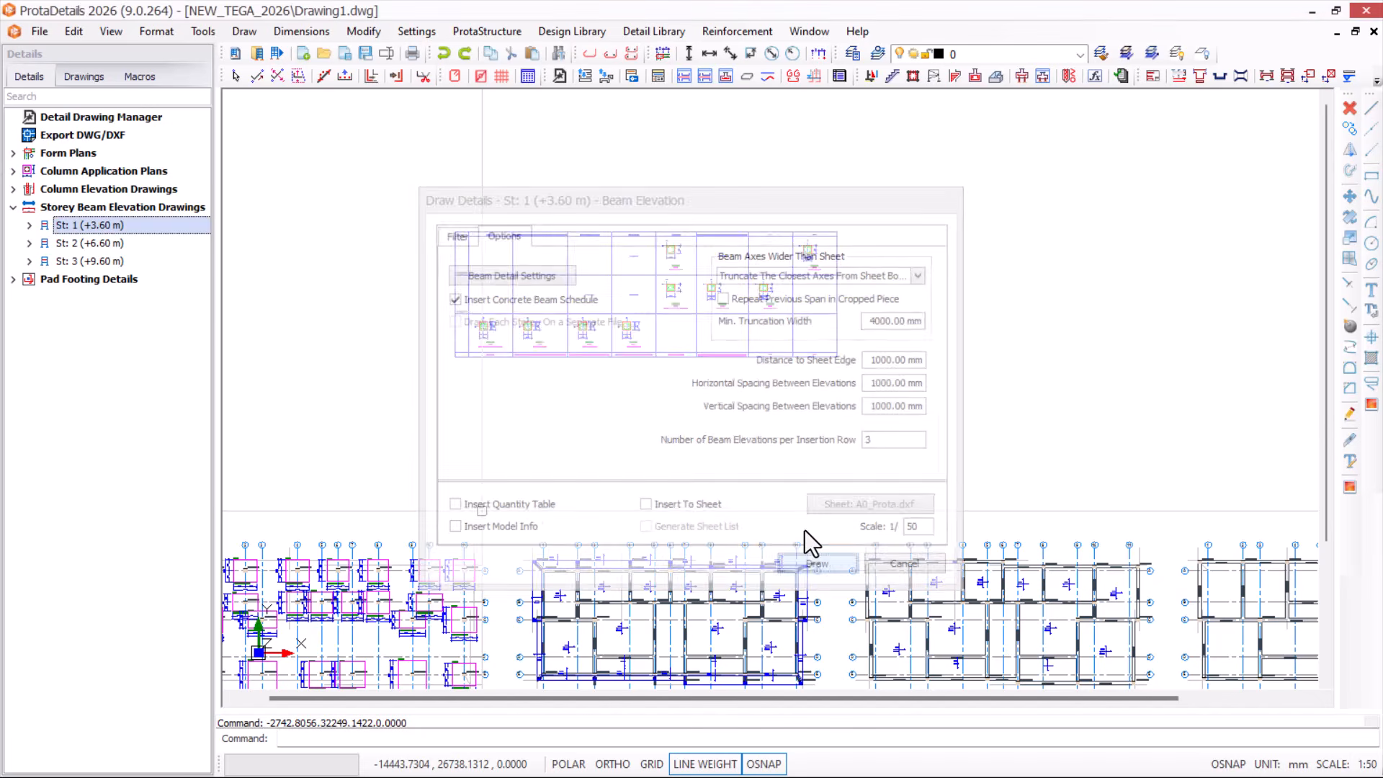
scroll(762, 323, "down", 5)
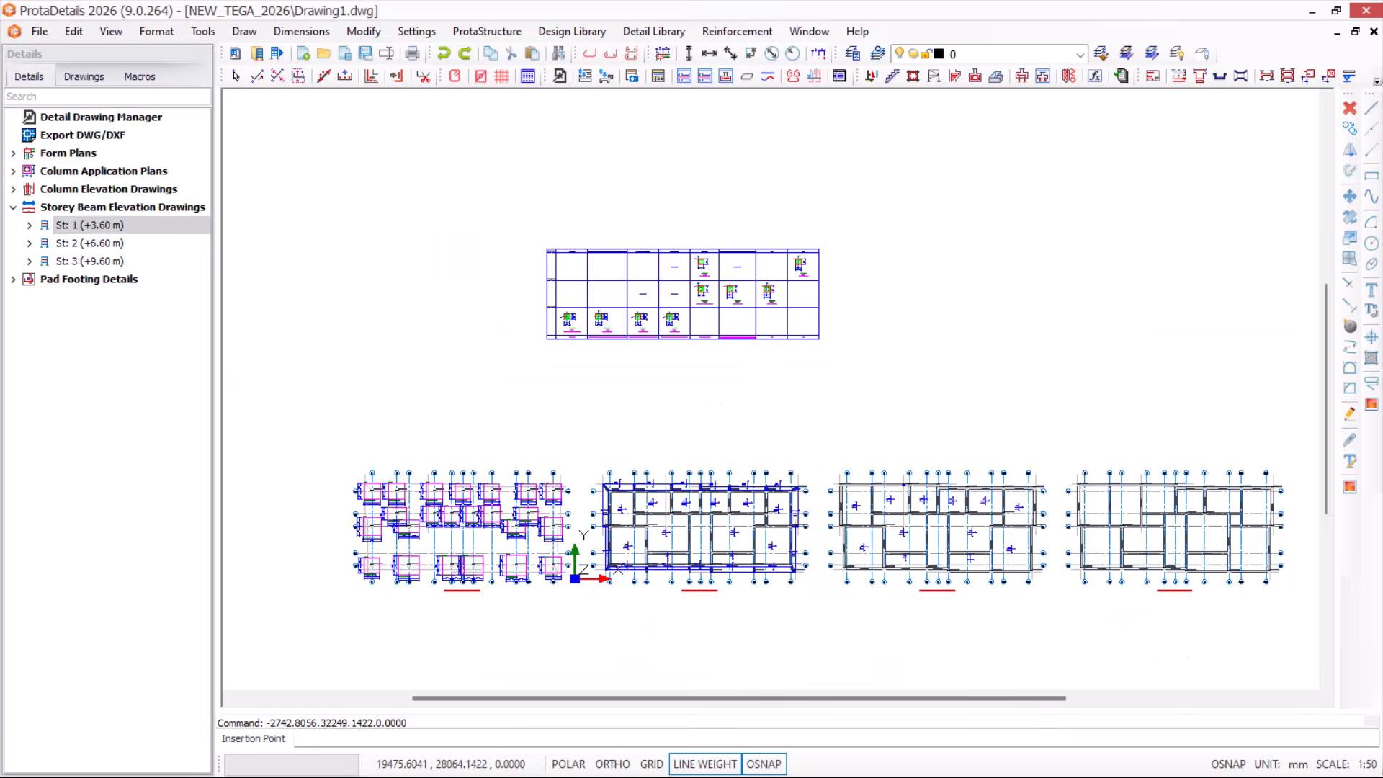
scroll(597, 417, "up", 2)
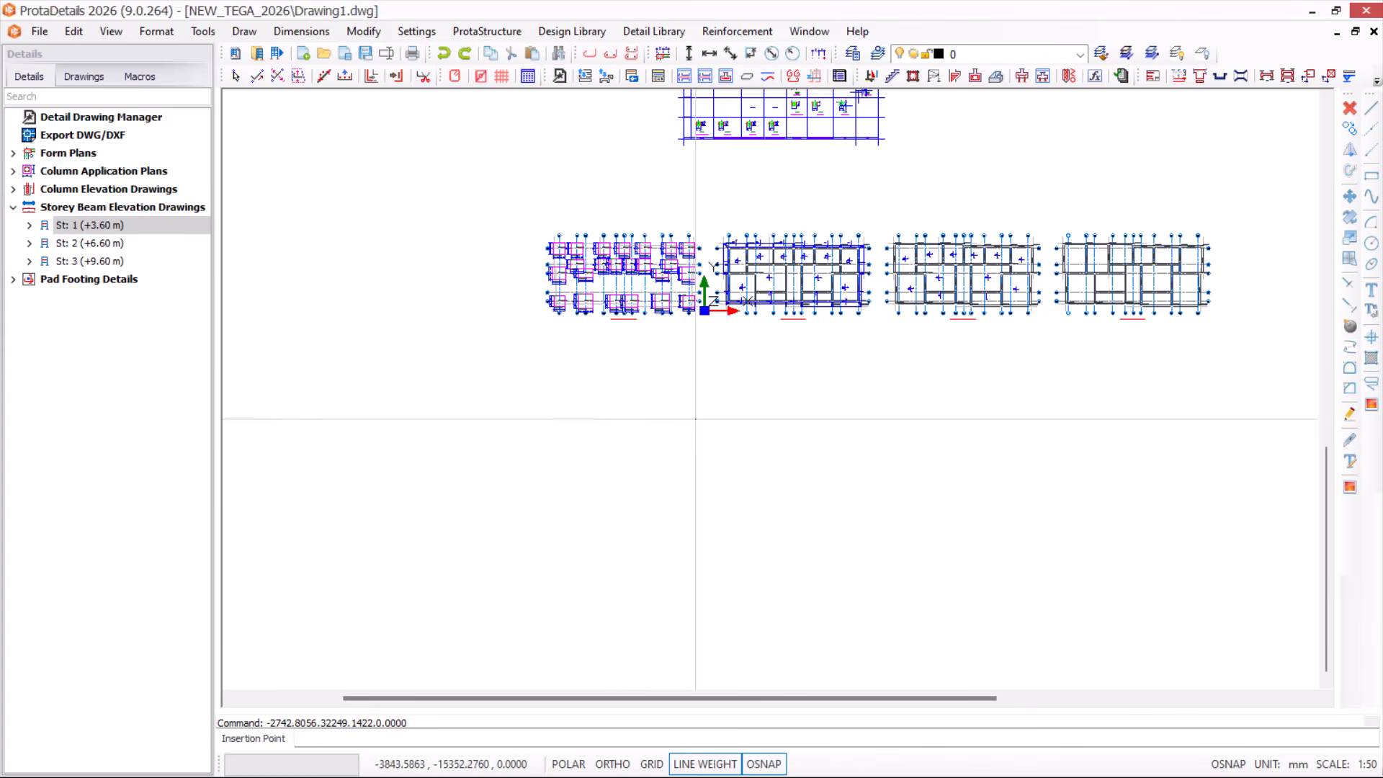
left_click(616, 431)
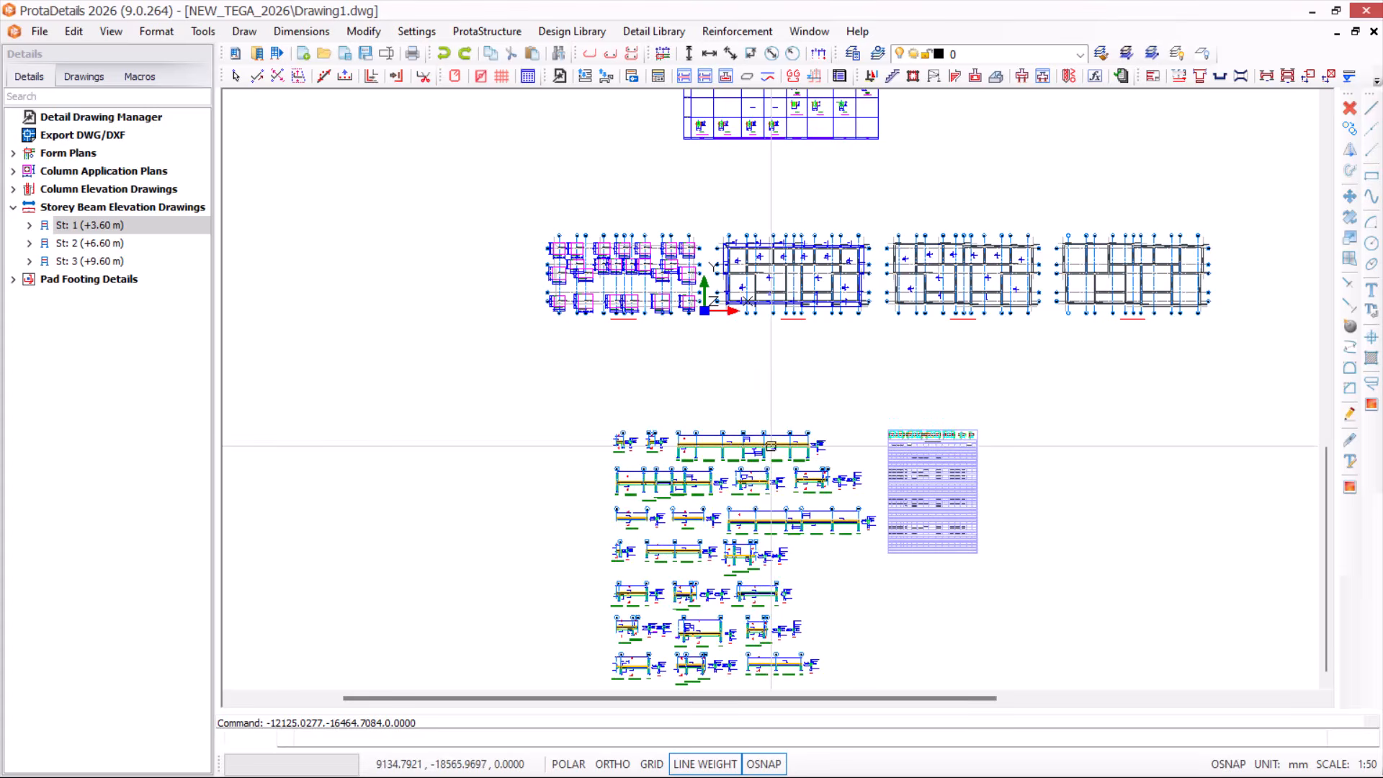
Examine the storey 1 beam elevations for their reinforcement labels, cross-sections, dimensions and beam labels.
scroll(678, 445, "up", 3)
scroll(609, 393, "up", 5)
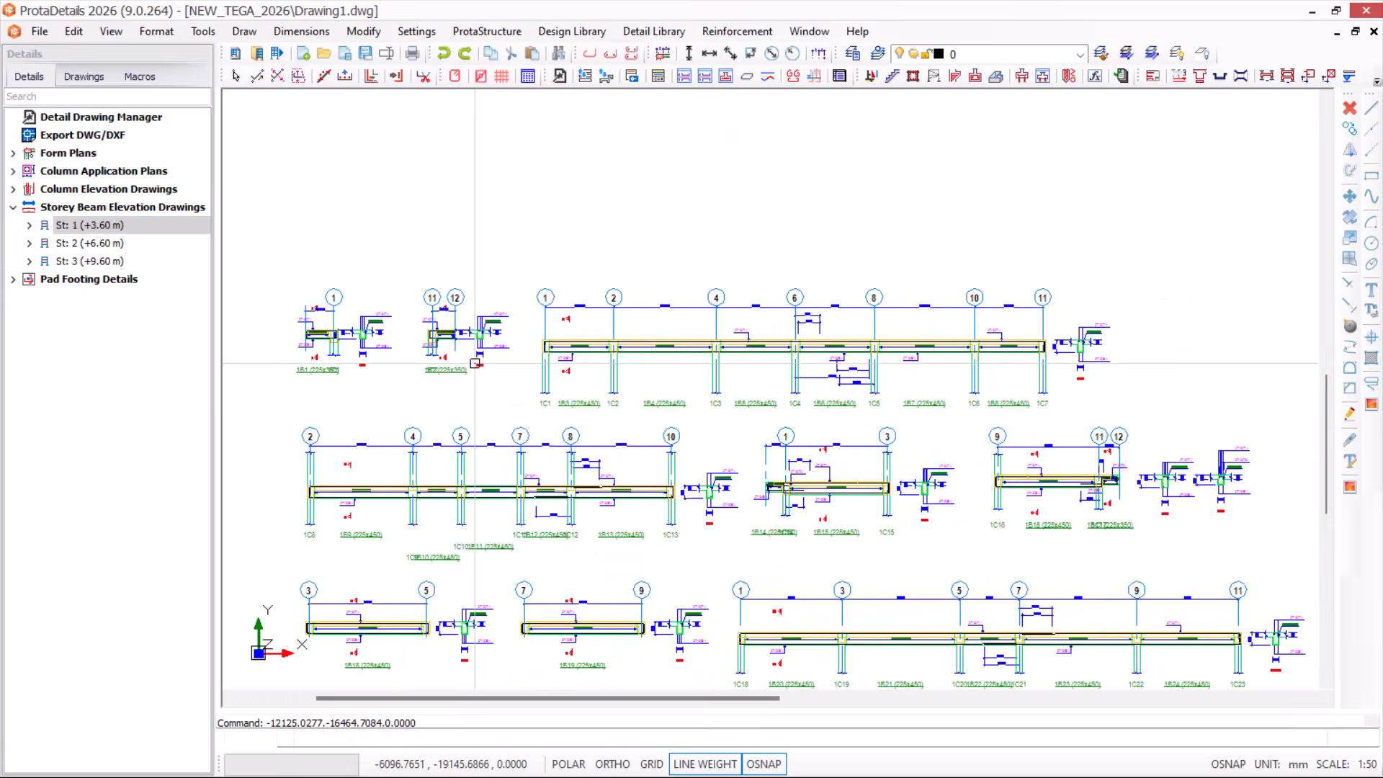
scroll(466, 308, "down", 3)
scroll(466, 308, "up", 5)
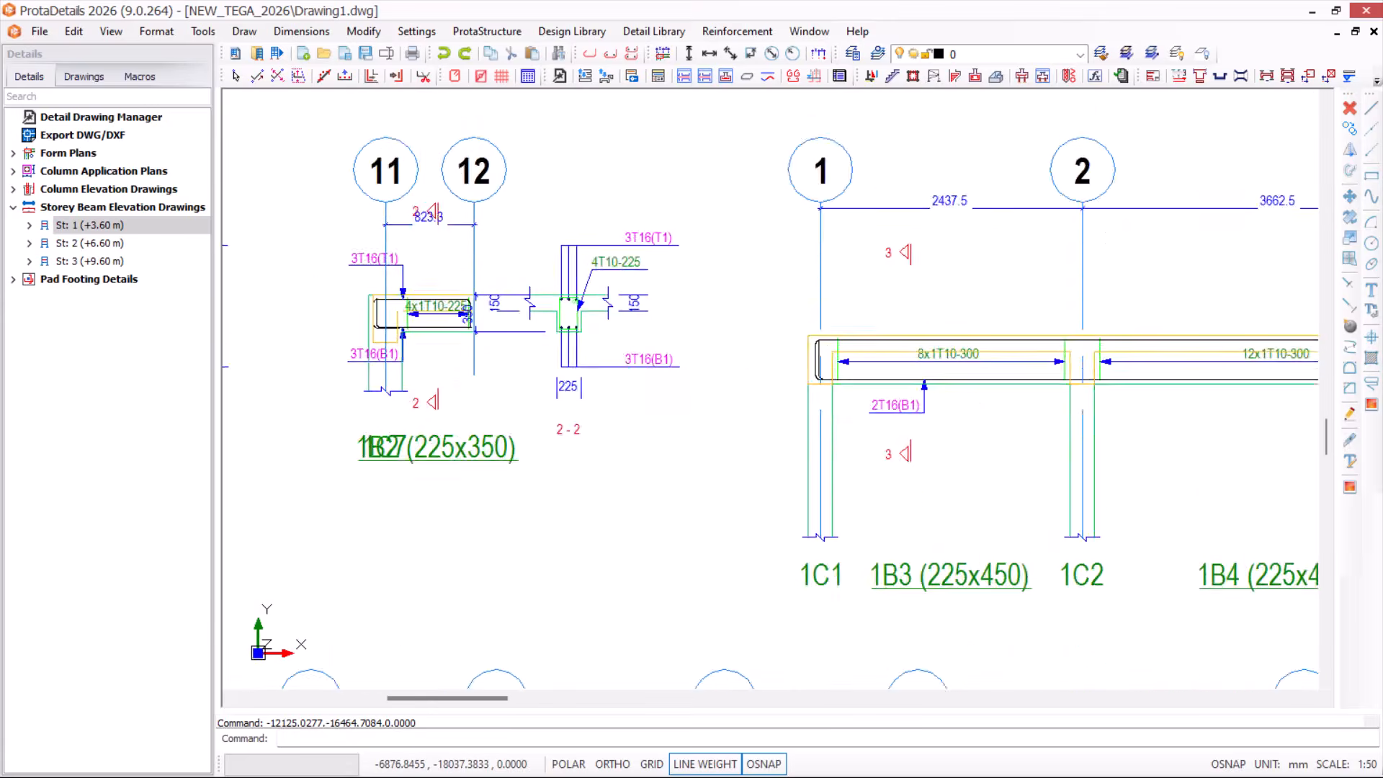
scroll(536, 487, "down", 5)
scroll(536, 487, "up", 5)
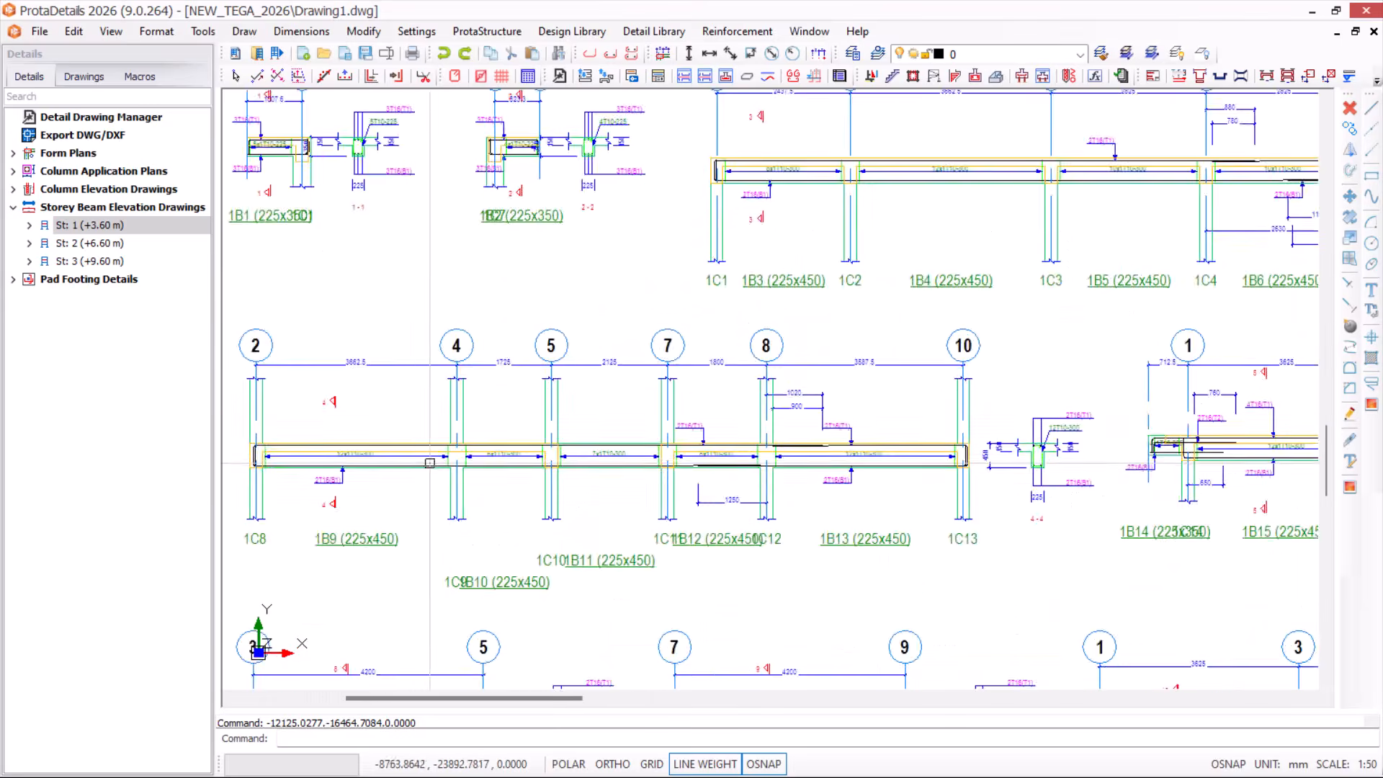
scroll(436, 421, "down", 2)
scroll(436, 421, "down", 3)
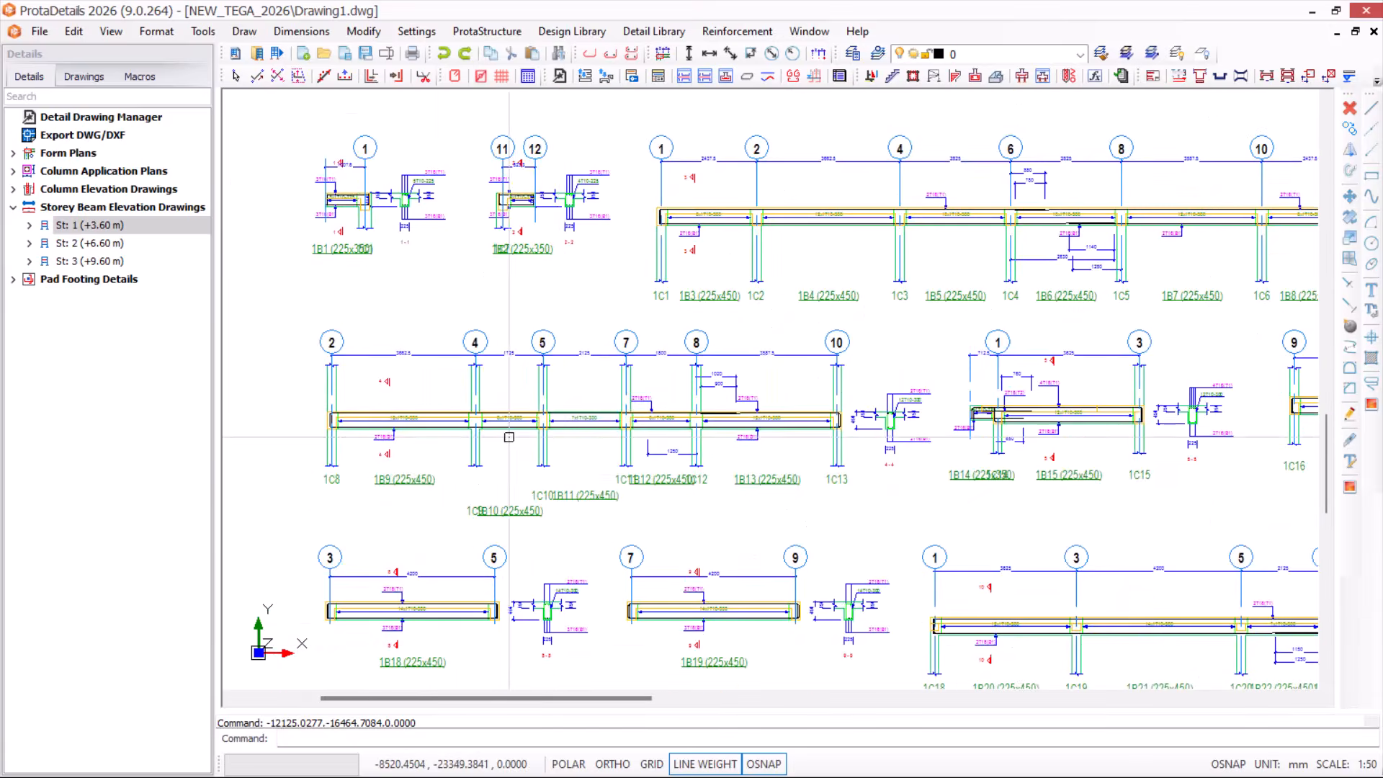
scroll(562, 414, "down", 4)
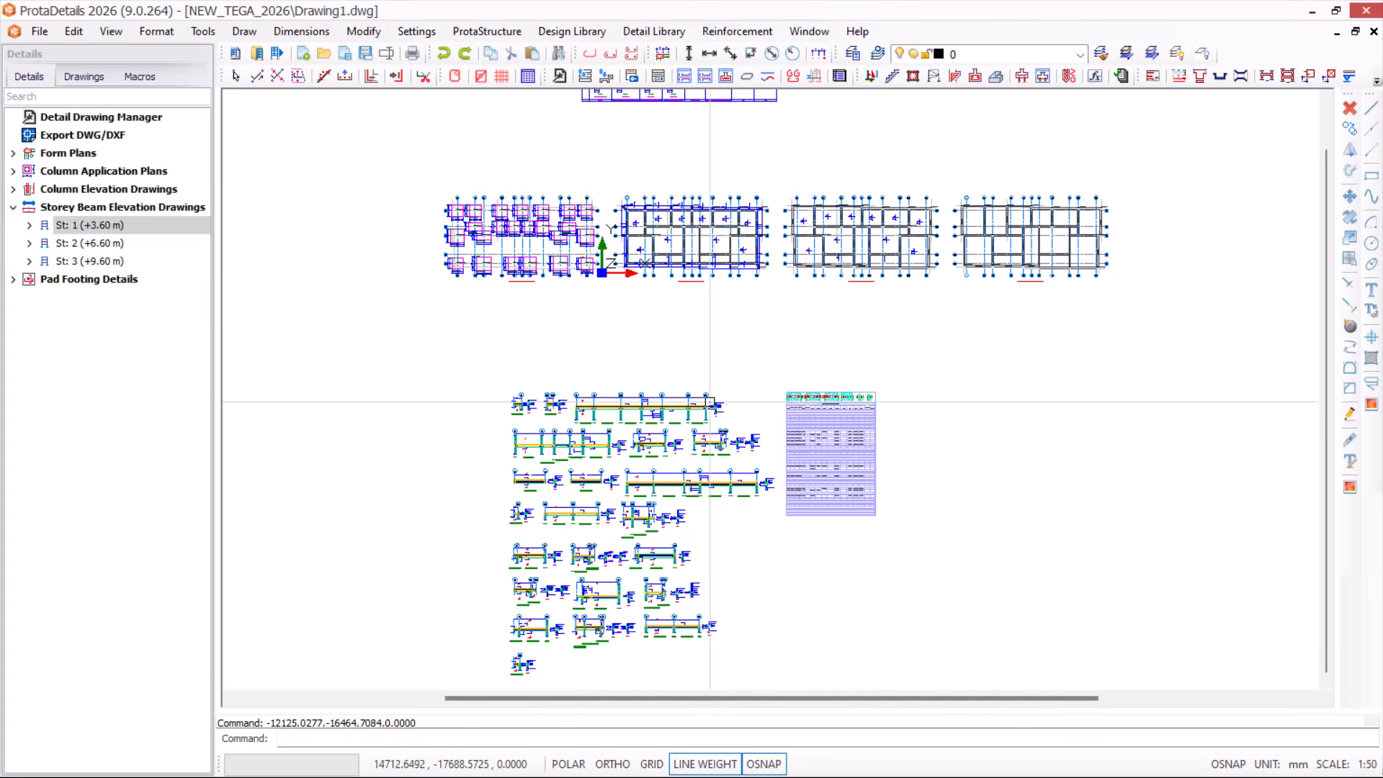
scroll(698, 346, "down", 1)
scroll(698, 345, "down", 1)
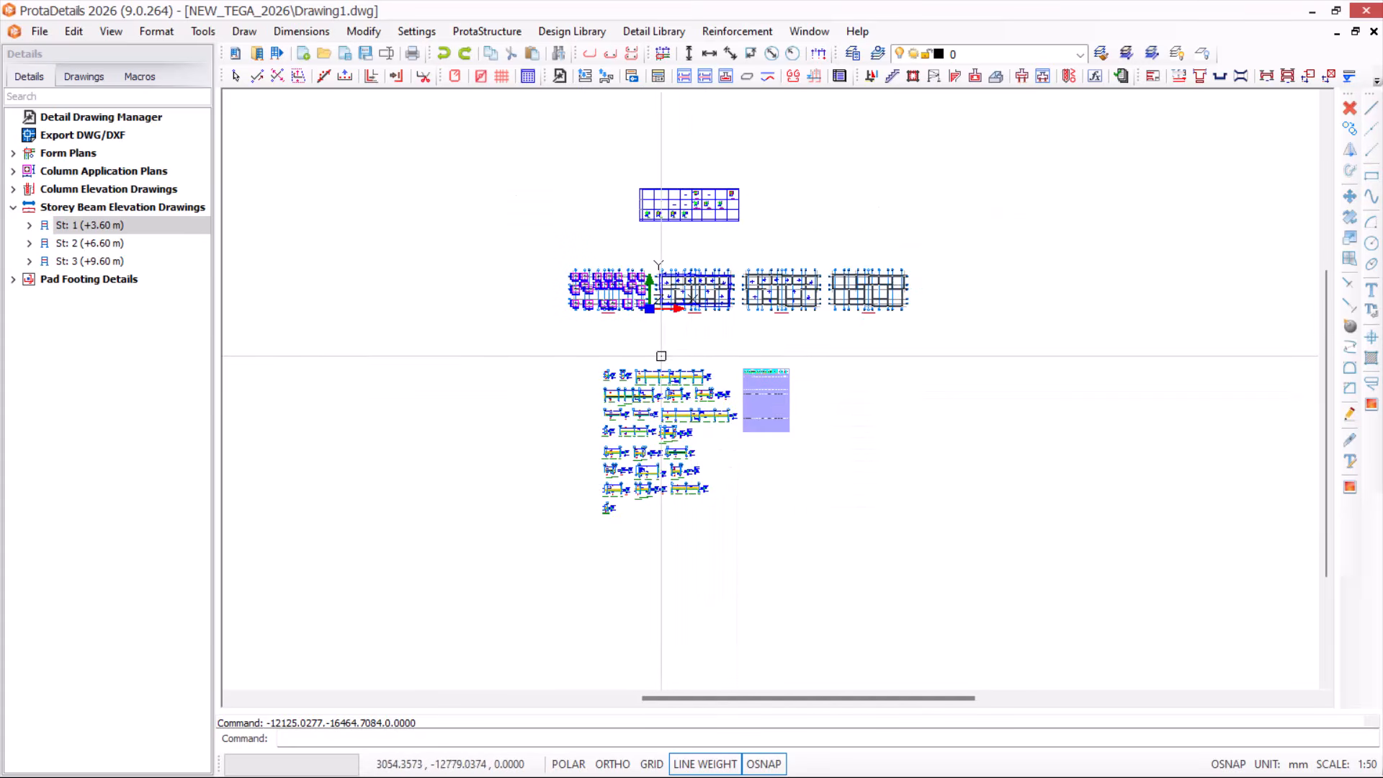
Select all storey 1 beam elevations together with the beam schedule and start moving them from a base point among the elevations.
left_click(549, 342)
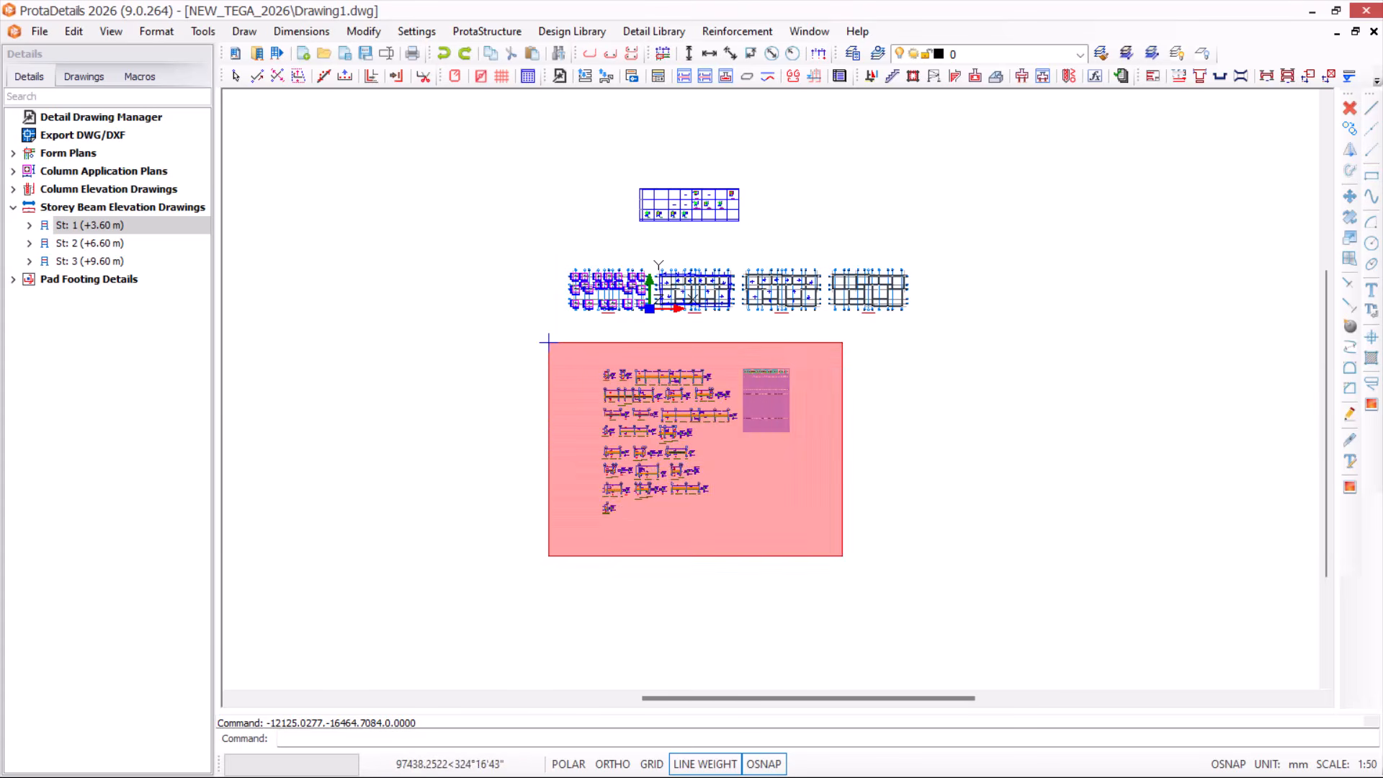
left_click(843, 557)
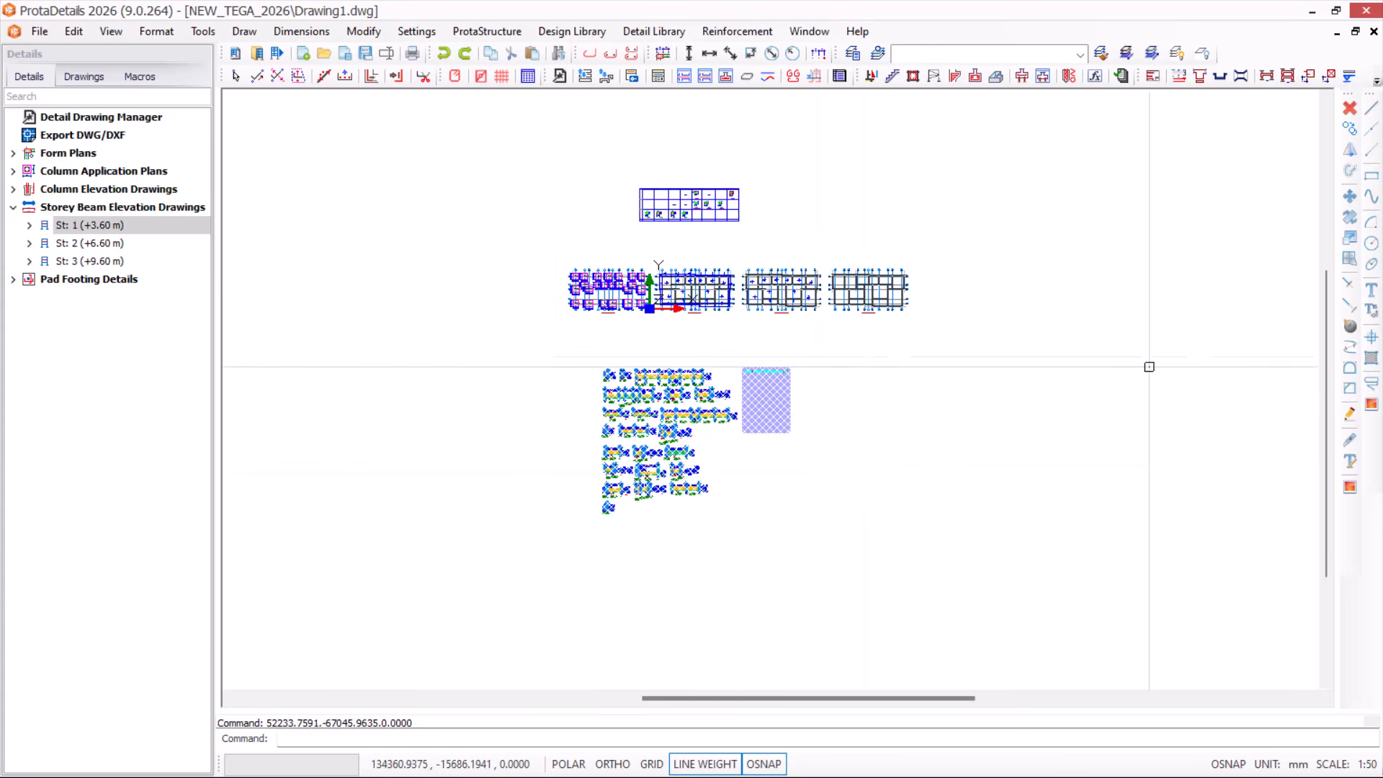
left_click(1349, 198)
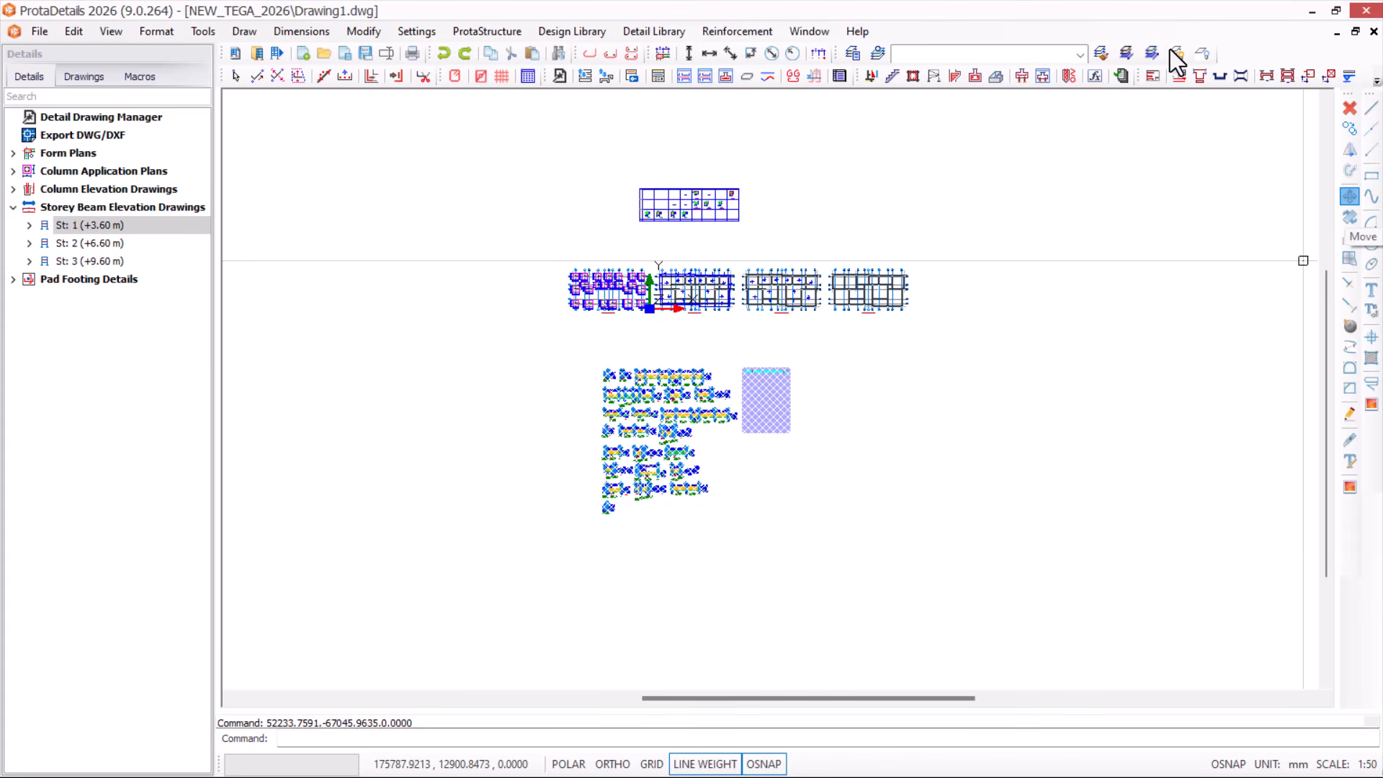
left_click(714, 436)
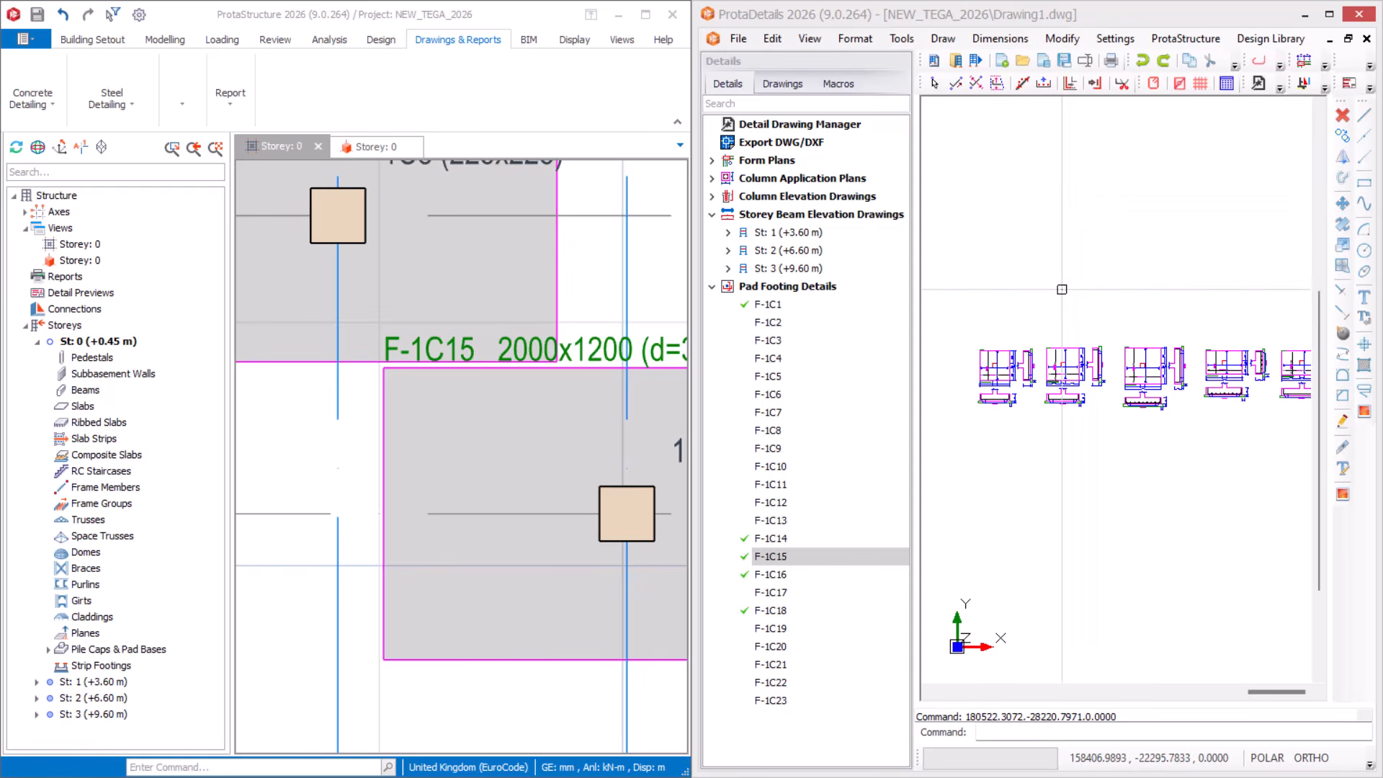
Delete all five pad footing details from the drawing.
scroll(1060, 290, "down", 3)
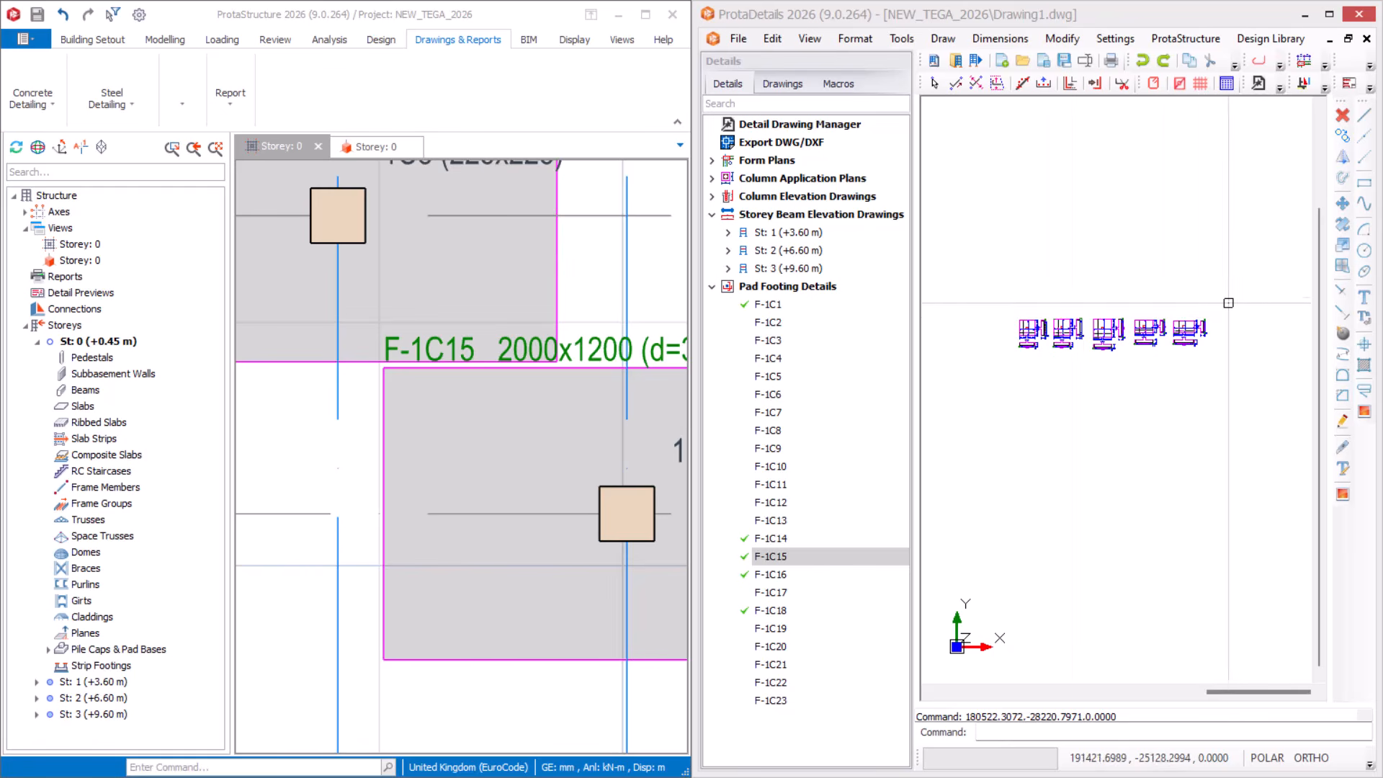
left_click_drag(1233, 292, 1001, 387)
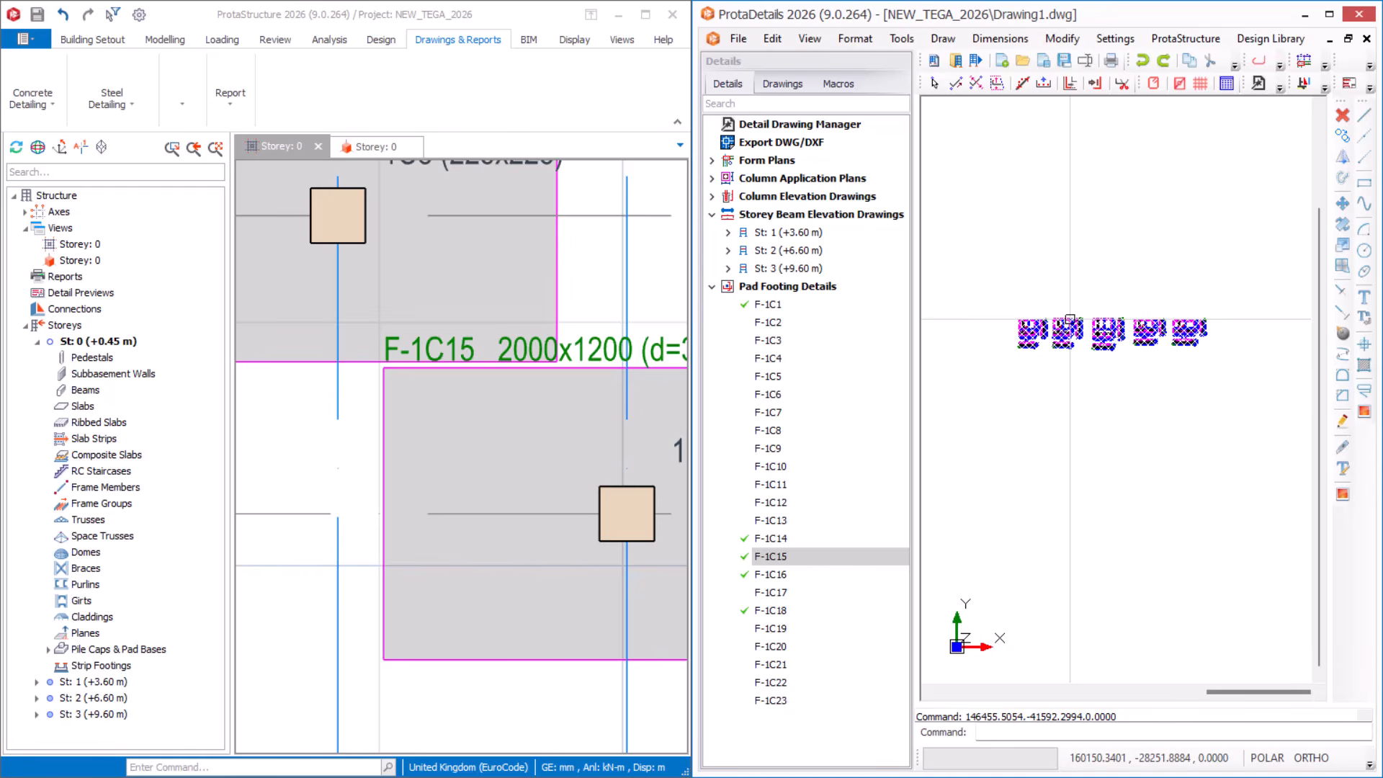
key("Delete")
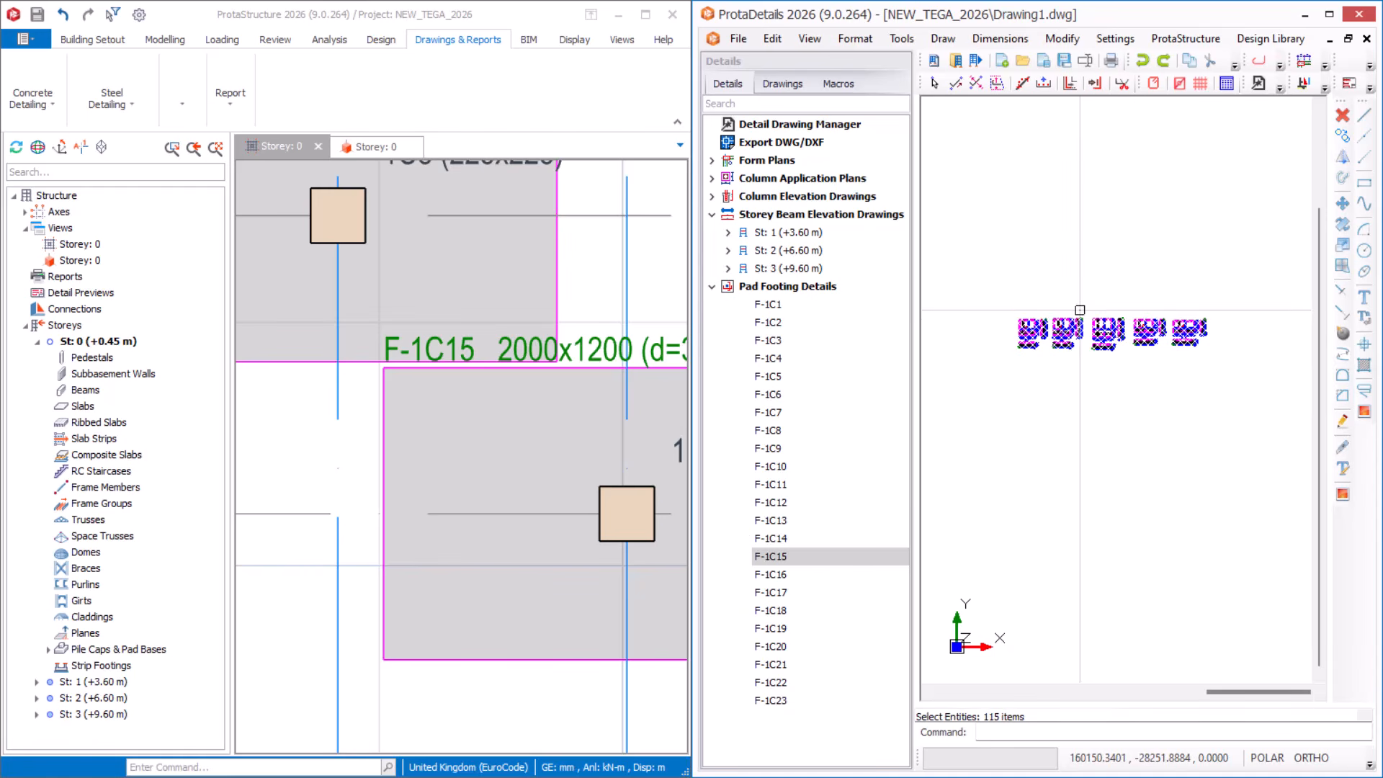
Look over the remaining form plans and beam elevations, and check the pad footing labels and sizes on ProtaStructure's Storey: 0 plan.
scroll(1119, 373, "down", 5)
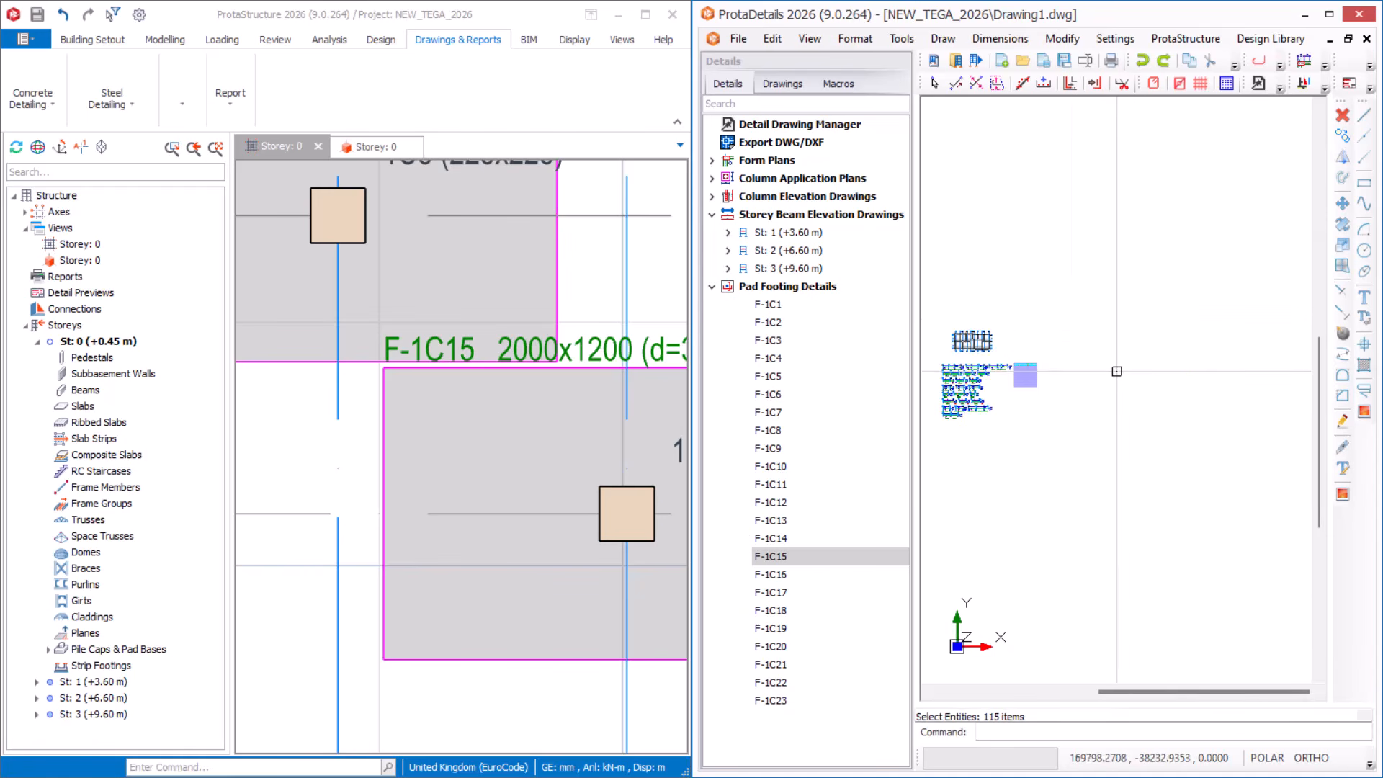
scroll(1119, 372, "down", 2)
scroll(537, 424, "down", 1)
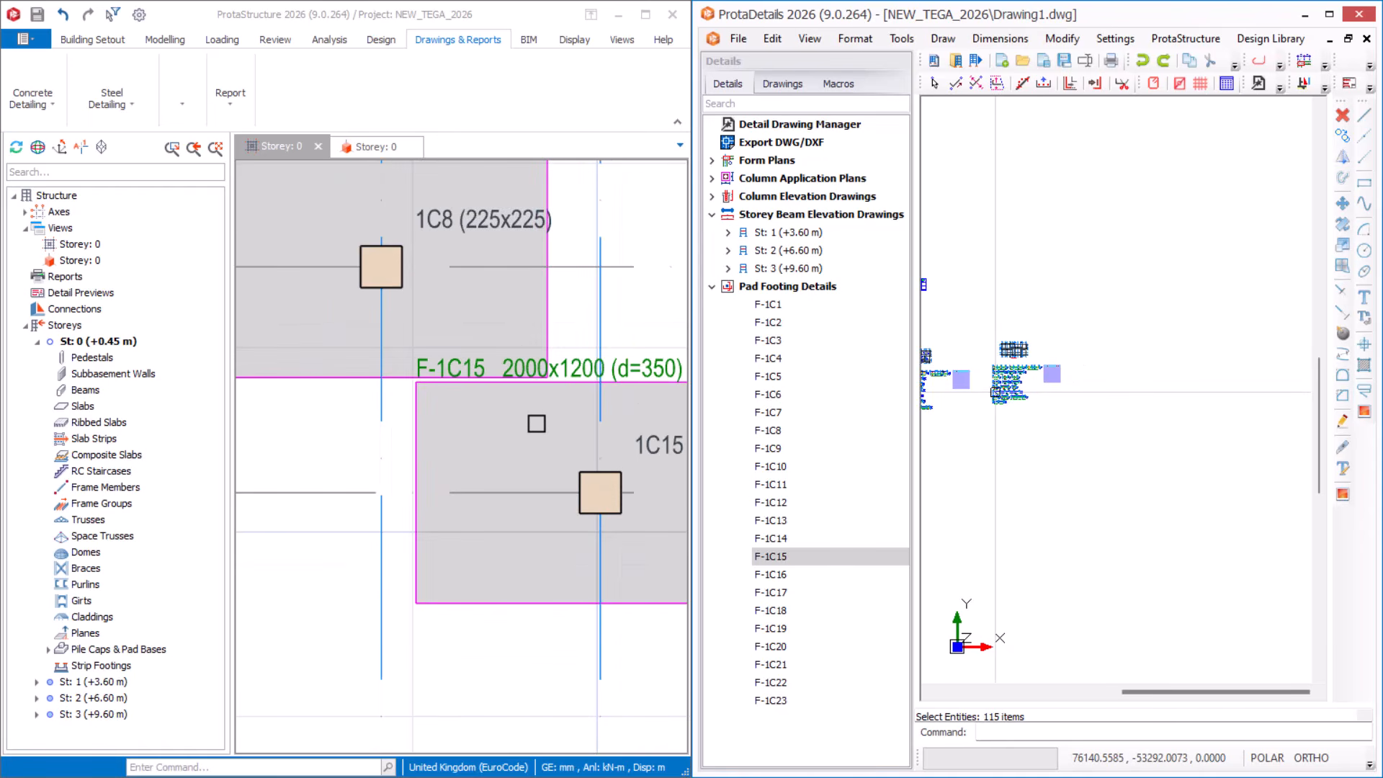
scroll(386, 389, "down", 5)
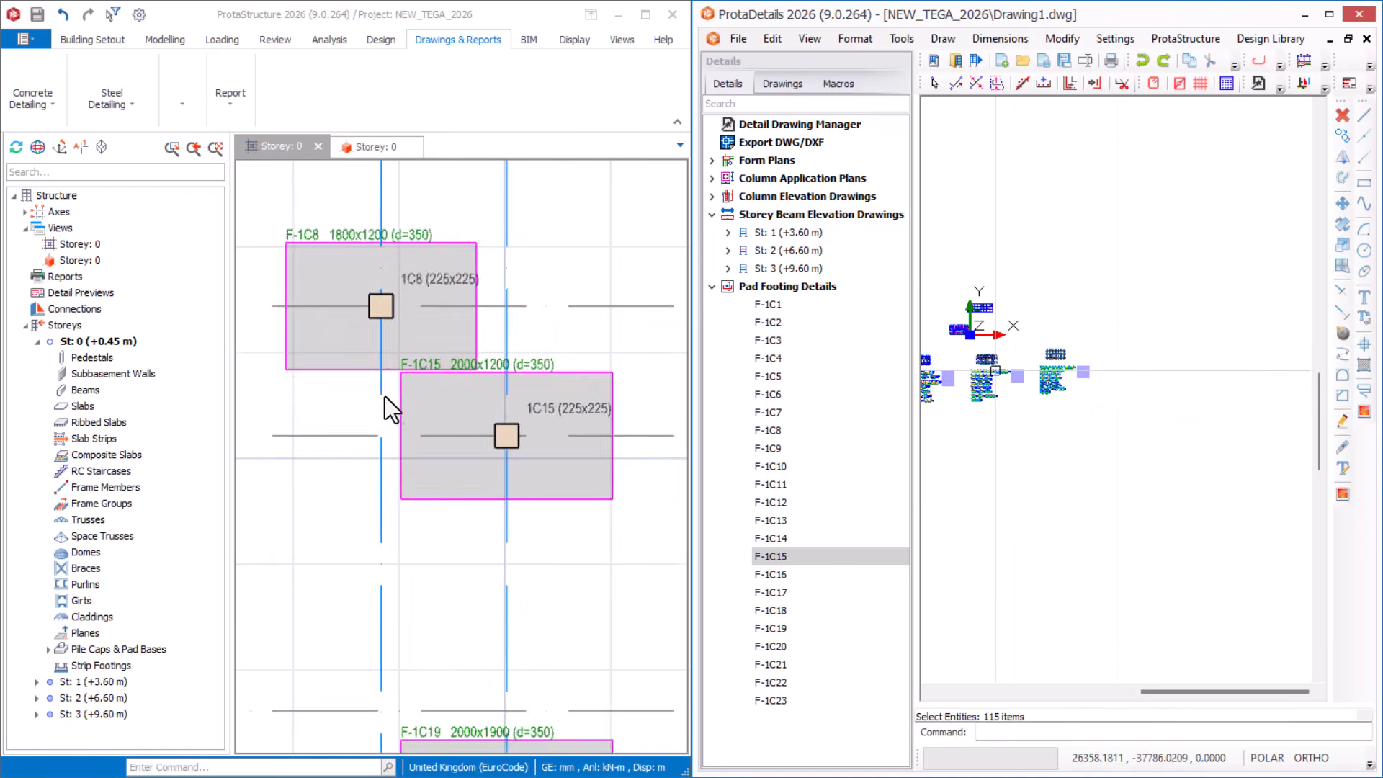
scroll(456, 436, "down", 3)
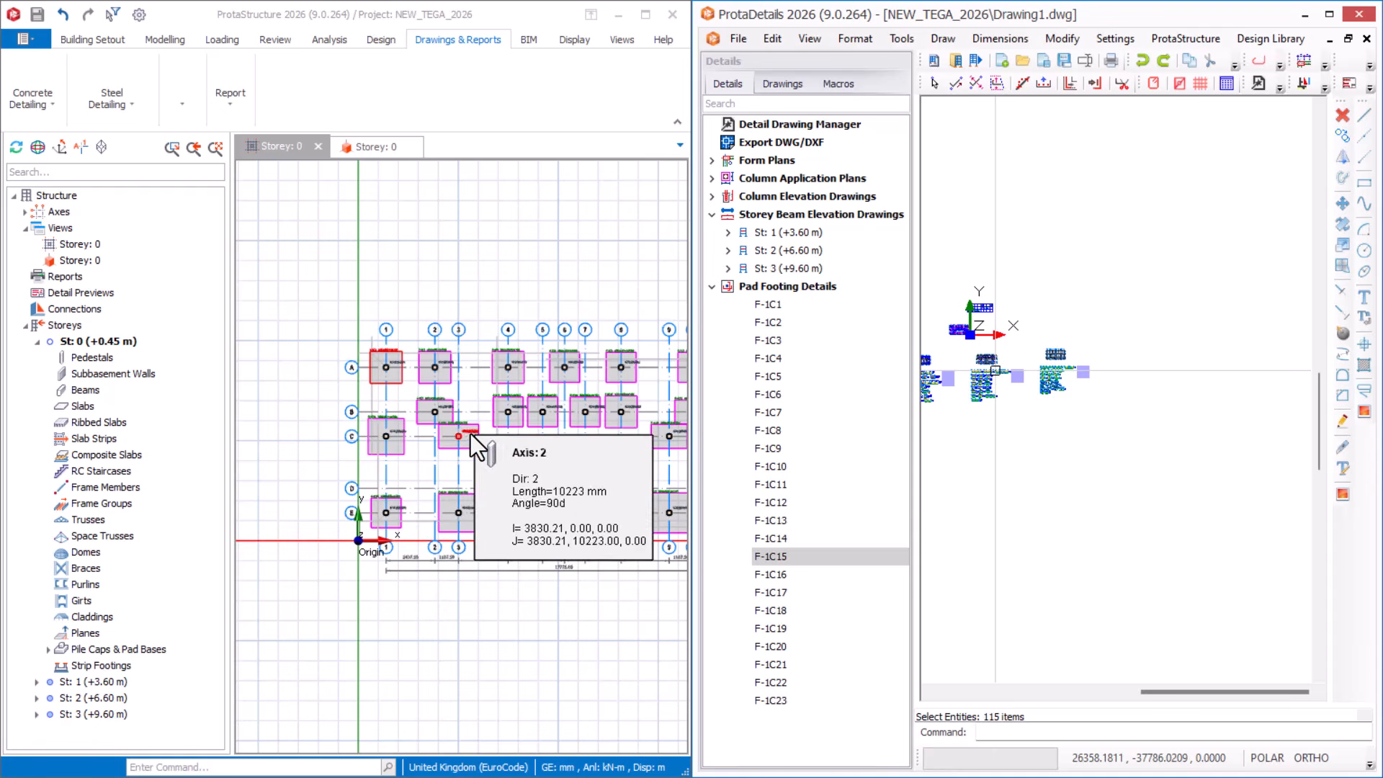
scroll(478, 339, "up", 8)
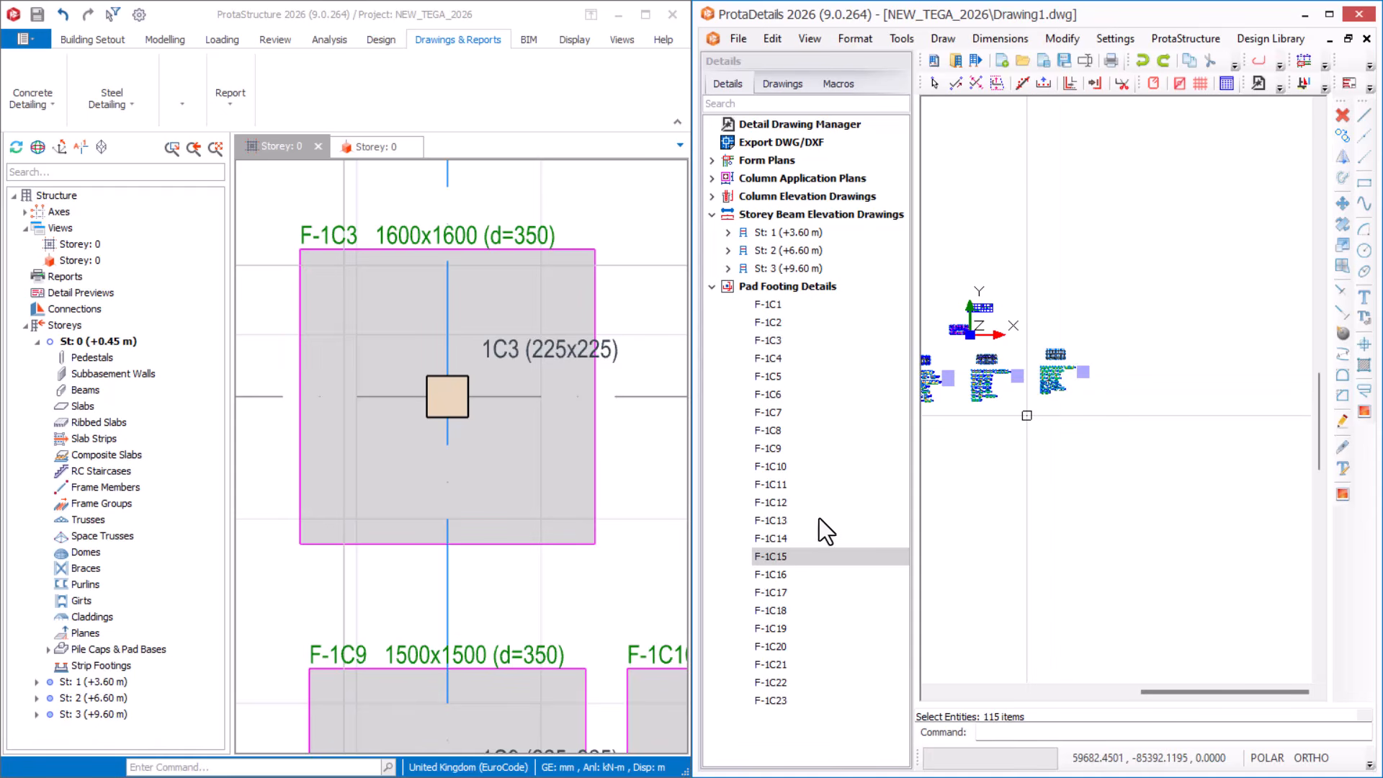
scroll(1135, 378, "down", 3)
scroll(1045, 366, "up", 3)
scroll(1142, 371, "up", 2)
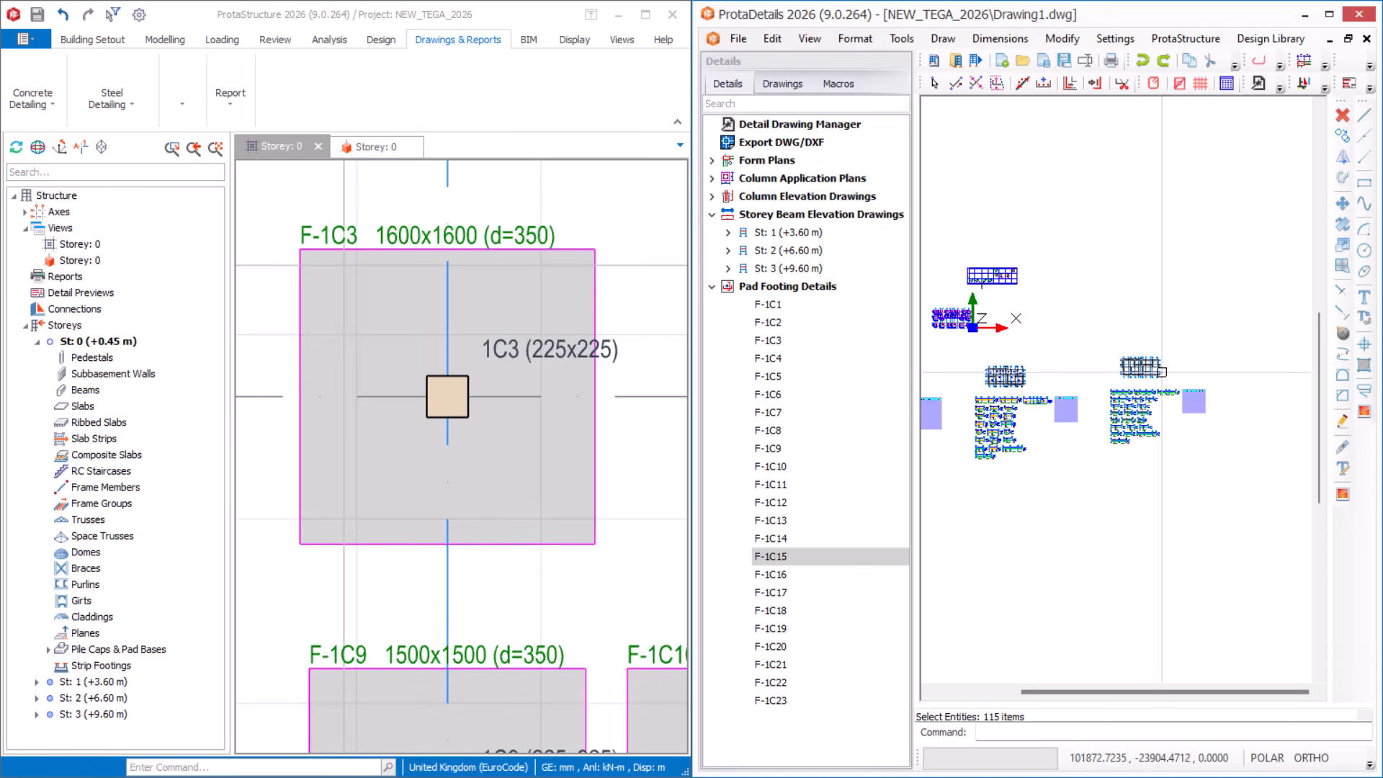
scroll(606, 327, "down", 3)
scroll(539, 503, "down", 3)
Locate footing F-1C18 on the storey 0 plan and draw its pad footing detail beside the beam schedule in ProtaDetails.
scroll(416, 547, "up", 6)
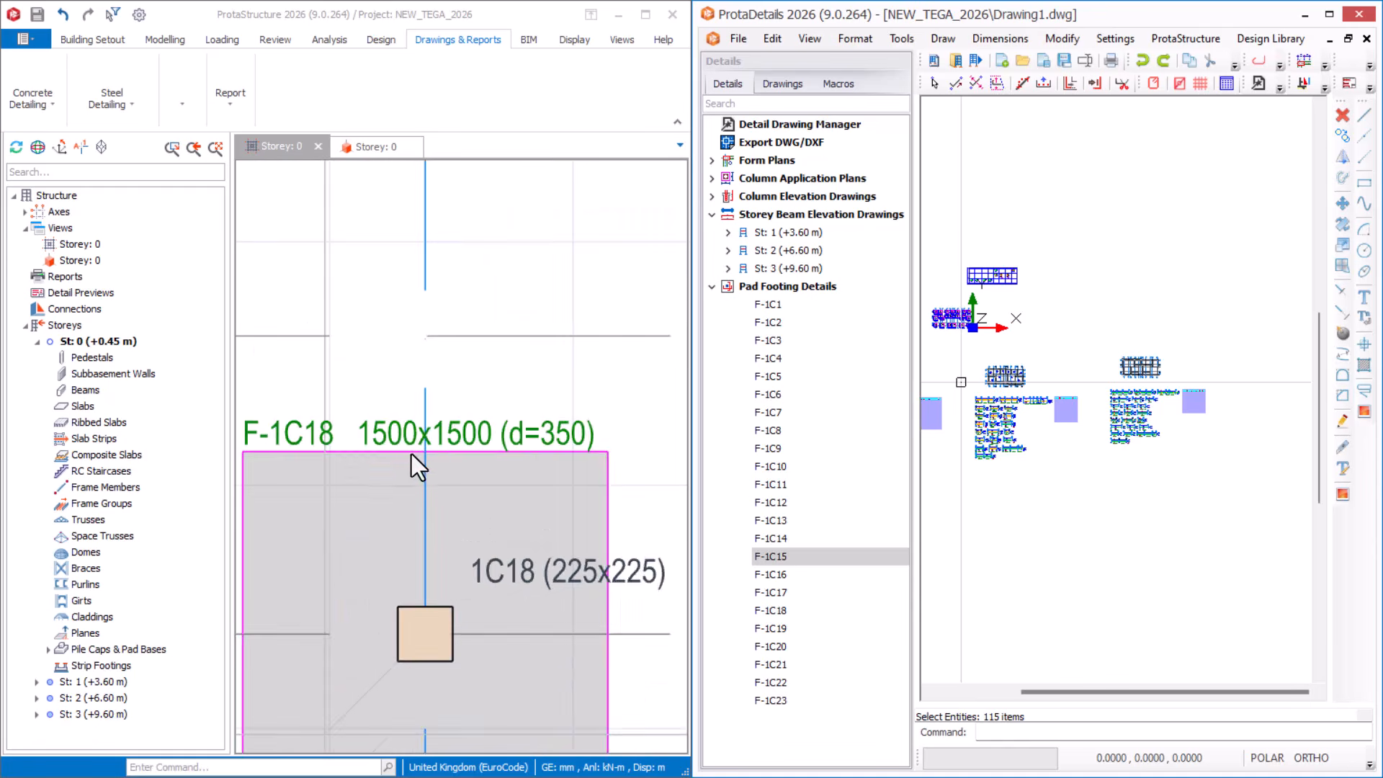
scroll(412, 459, "up", 1)
scroll(582, 447, "down", 2)
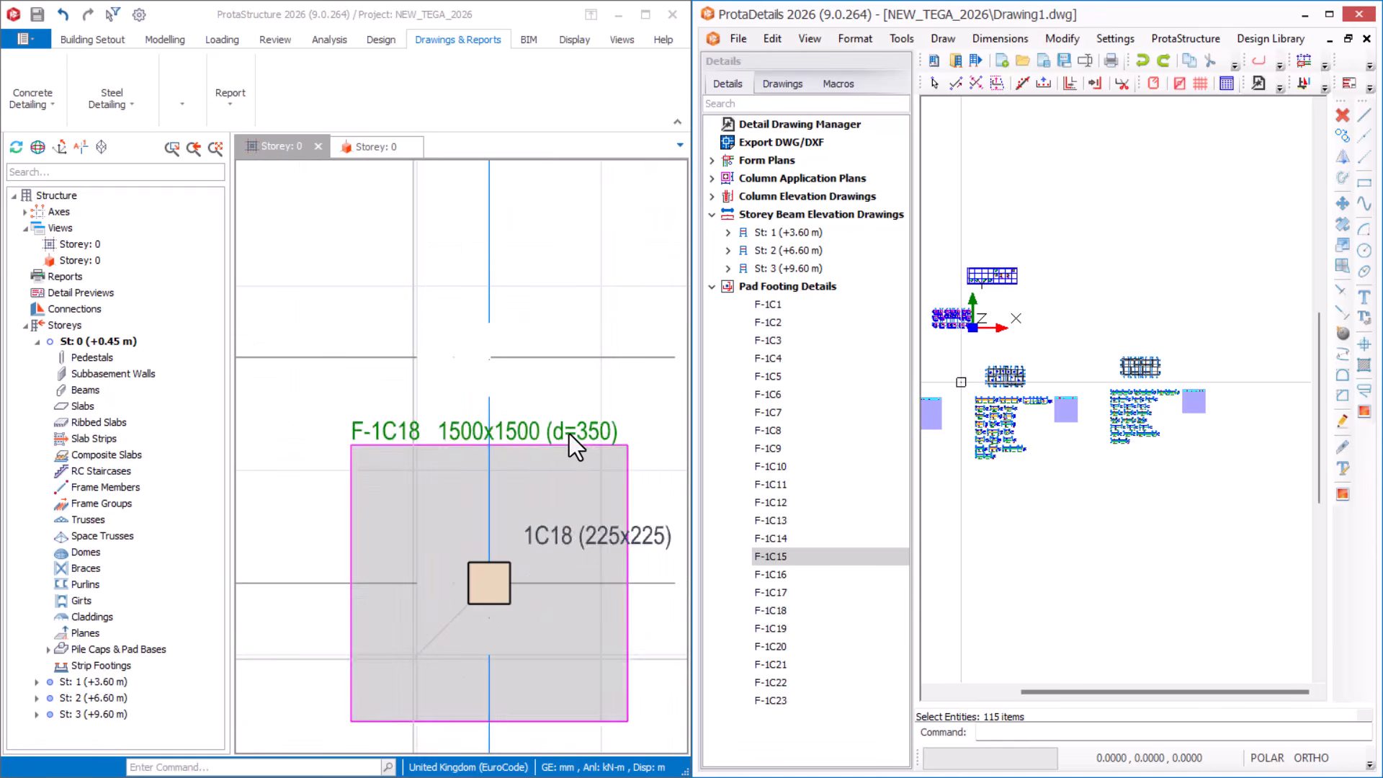
left_click(557, 439)
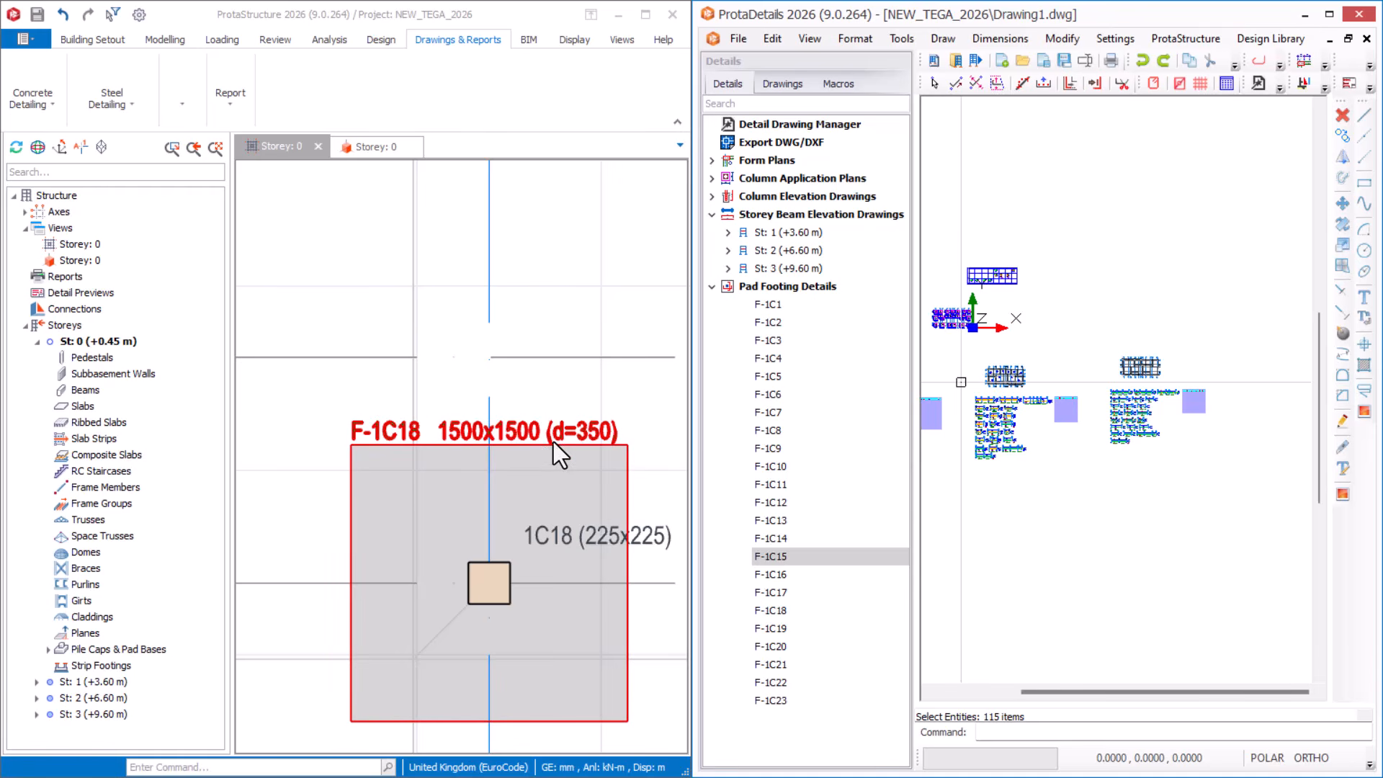
scroll(327, 431, "up", 1)
scroll(495, 444, "up", 2)
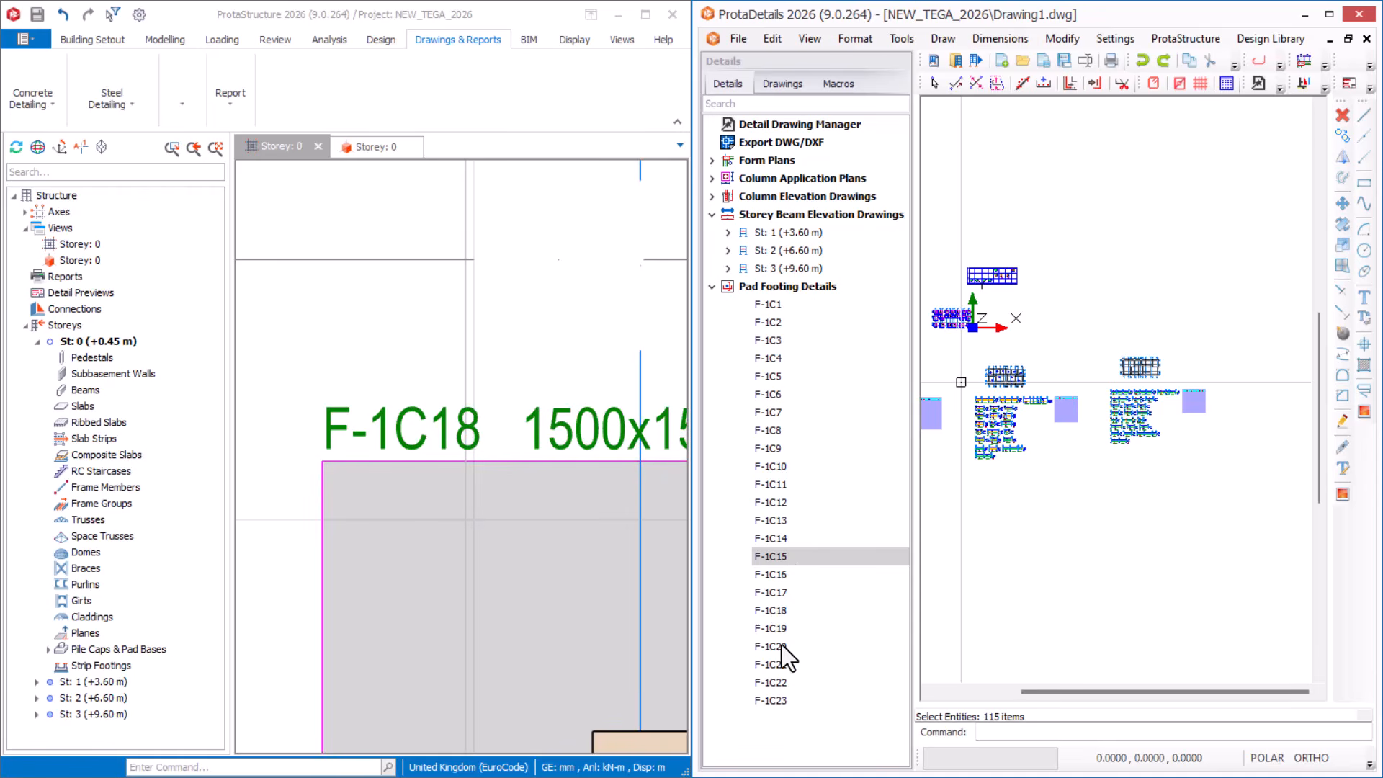
left_click(783, 611)
mouse_move(784, 611)
left_mouse_down()
mouse_move(825, 618)
mouse_move(1005, 508)
mouse_move(1031, 398)
left_mouse_up()
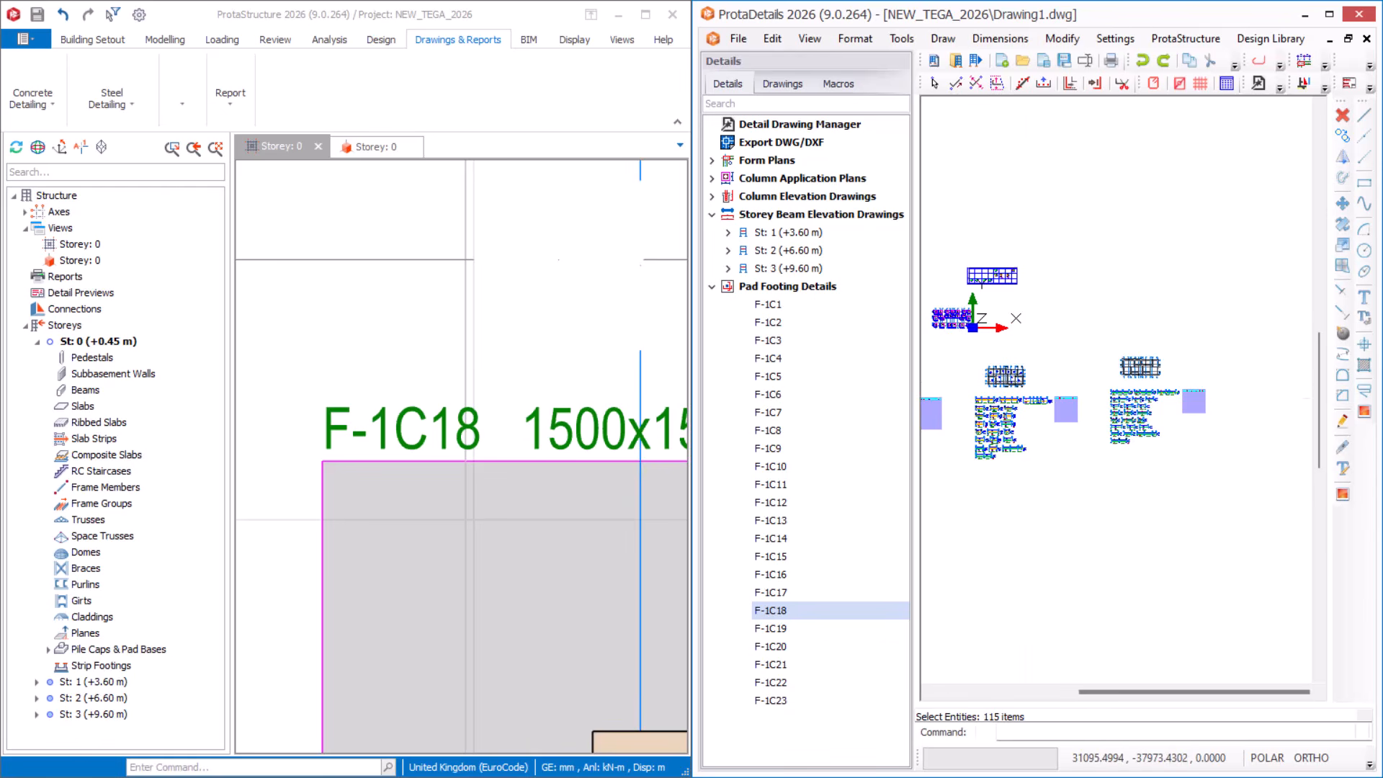
scroll(1028, 398, "down", 2)
scroll(1147, 400, "up", 4)
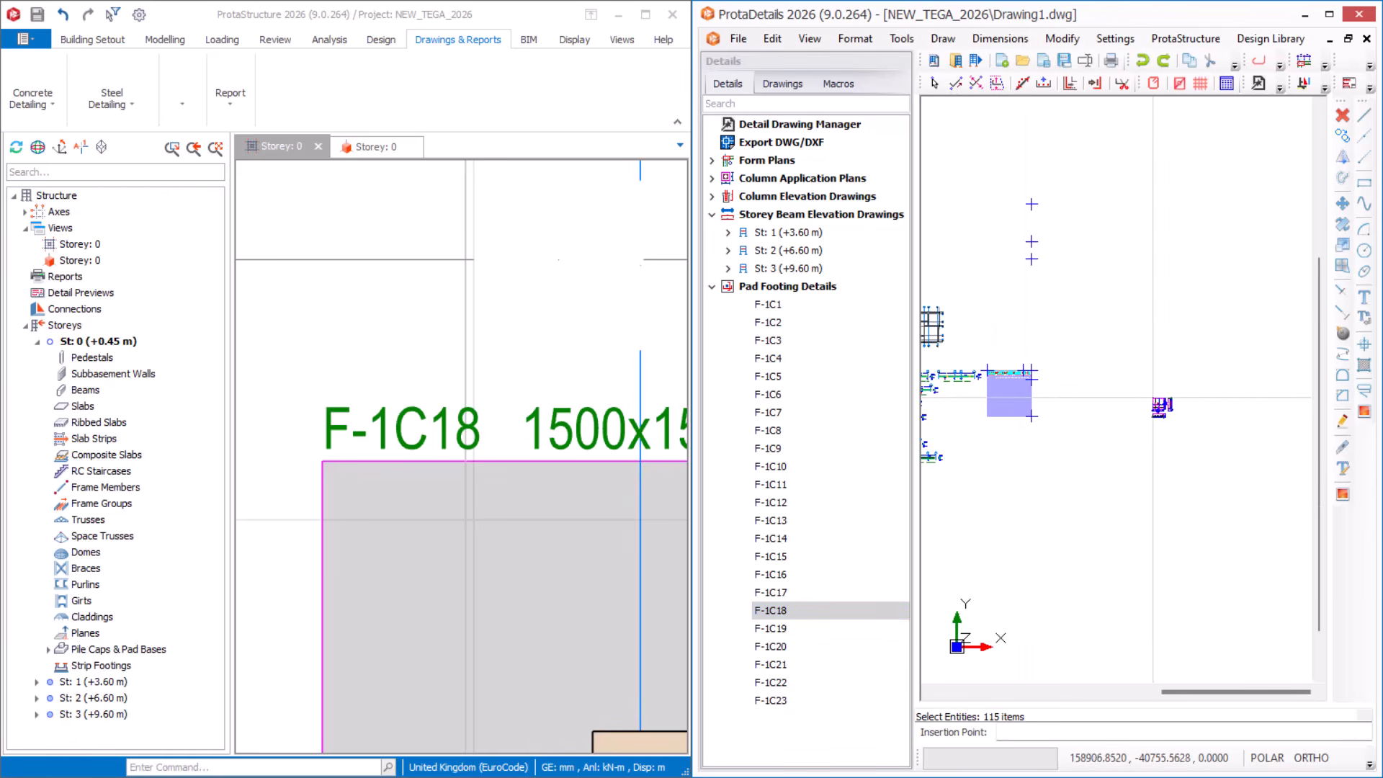
left_click(1146, 392)
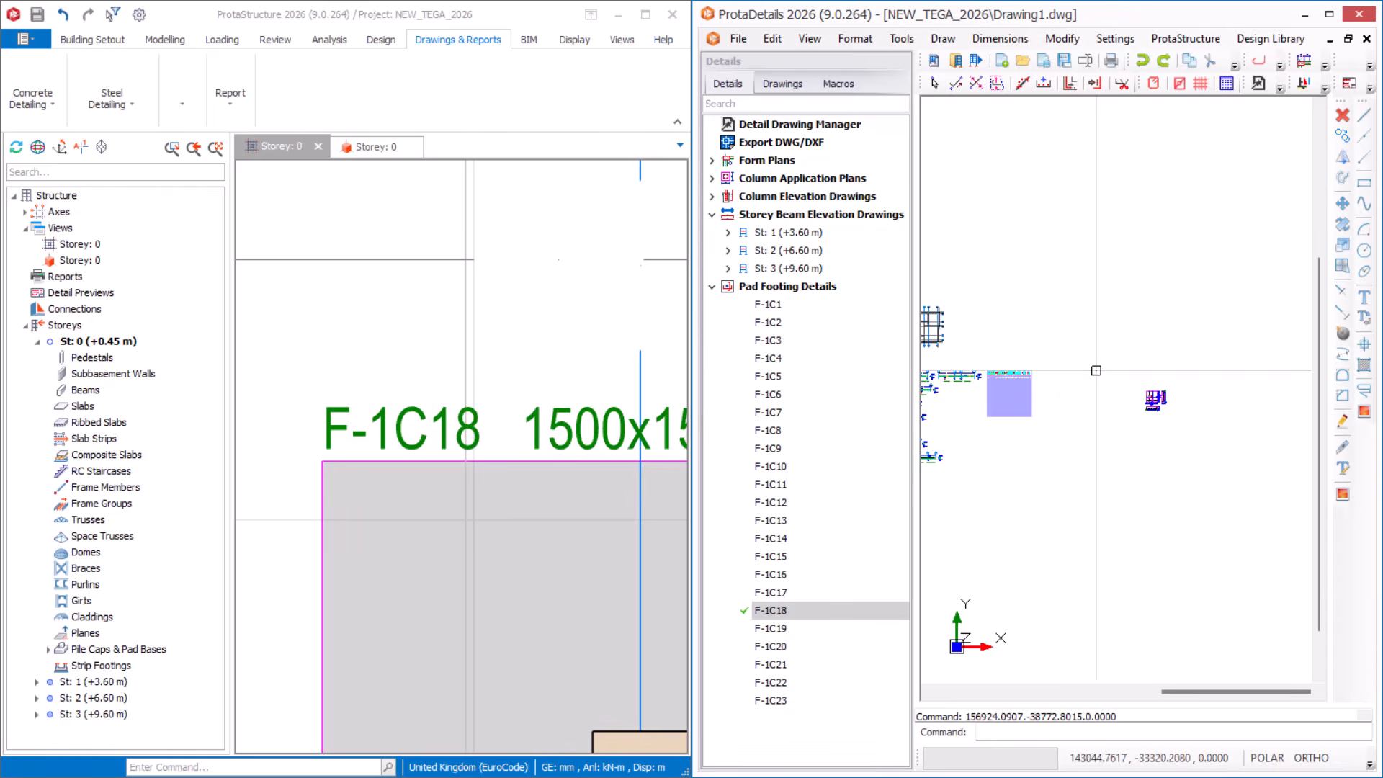
scroll(1129, 372, "down", 5)
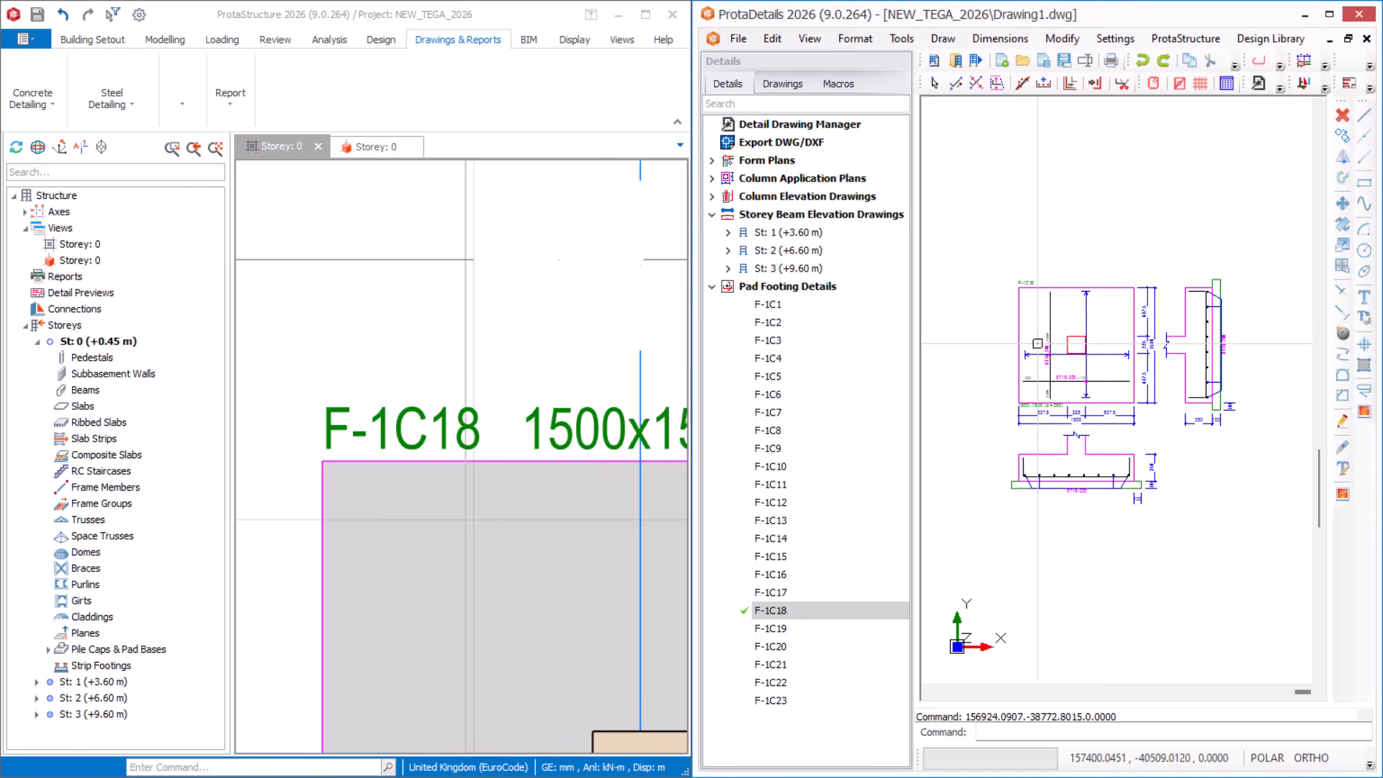
Locate footing F-1C1 on the storey 0 plan and draw its pad footing detail beside the F-1C18 detail.
scroll(361, 456, "down", 6)
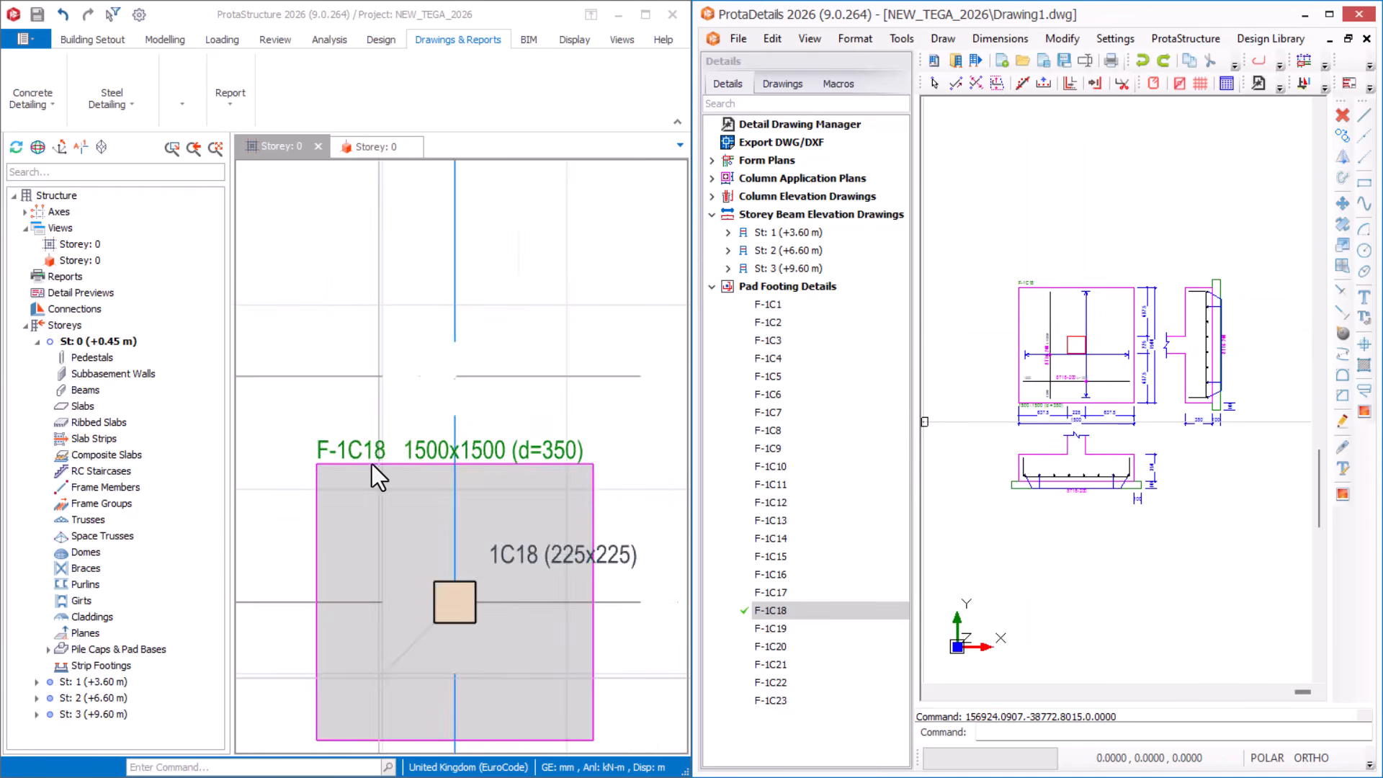
scroll(427, 355, "up", 5)
scroll(412, 414, "down", 5)
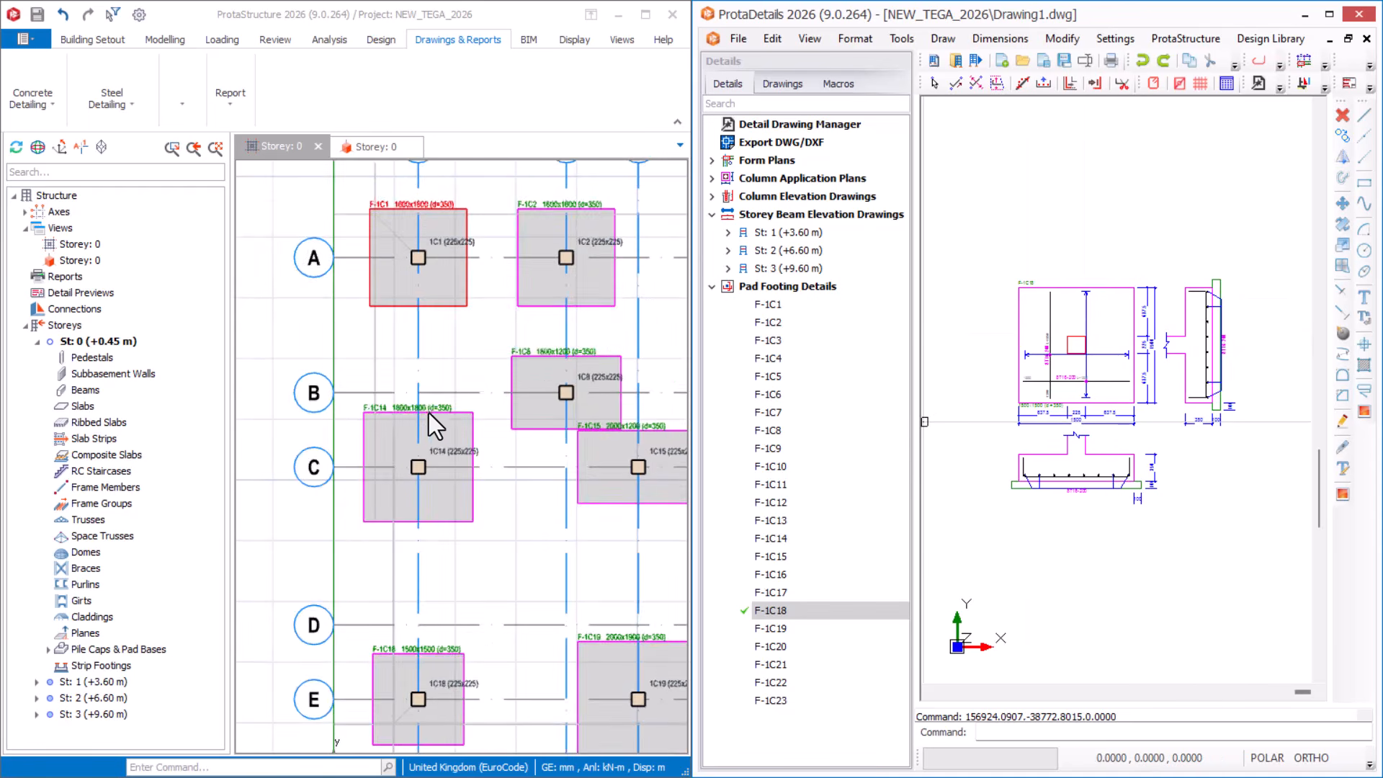
scroll(429, 321, "up", 8)
scroll(421, 264, "down", 4)
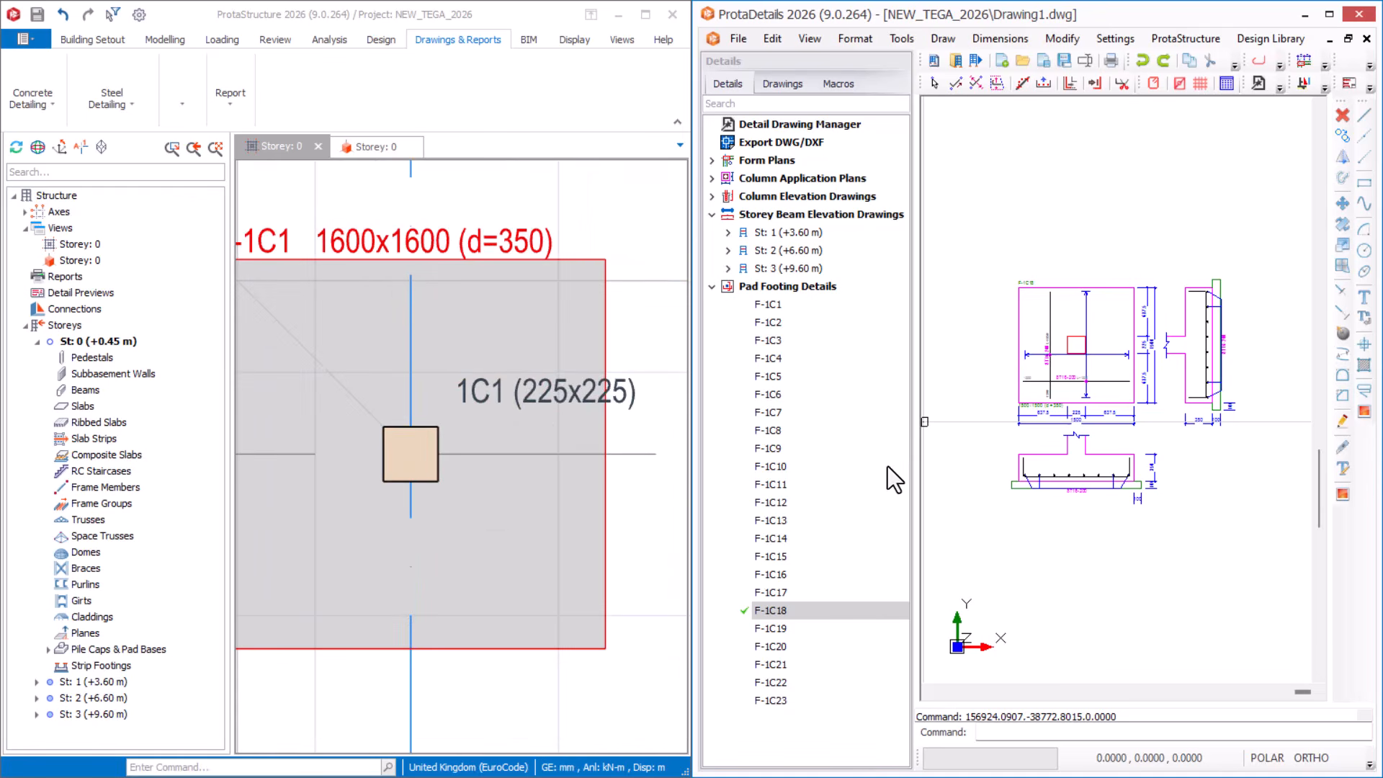
scroll(343, 252, "up", 5)
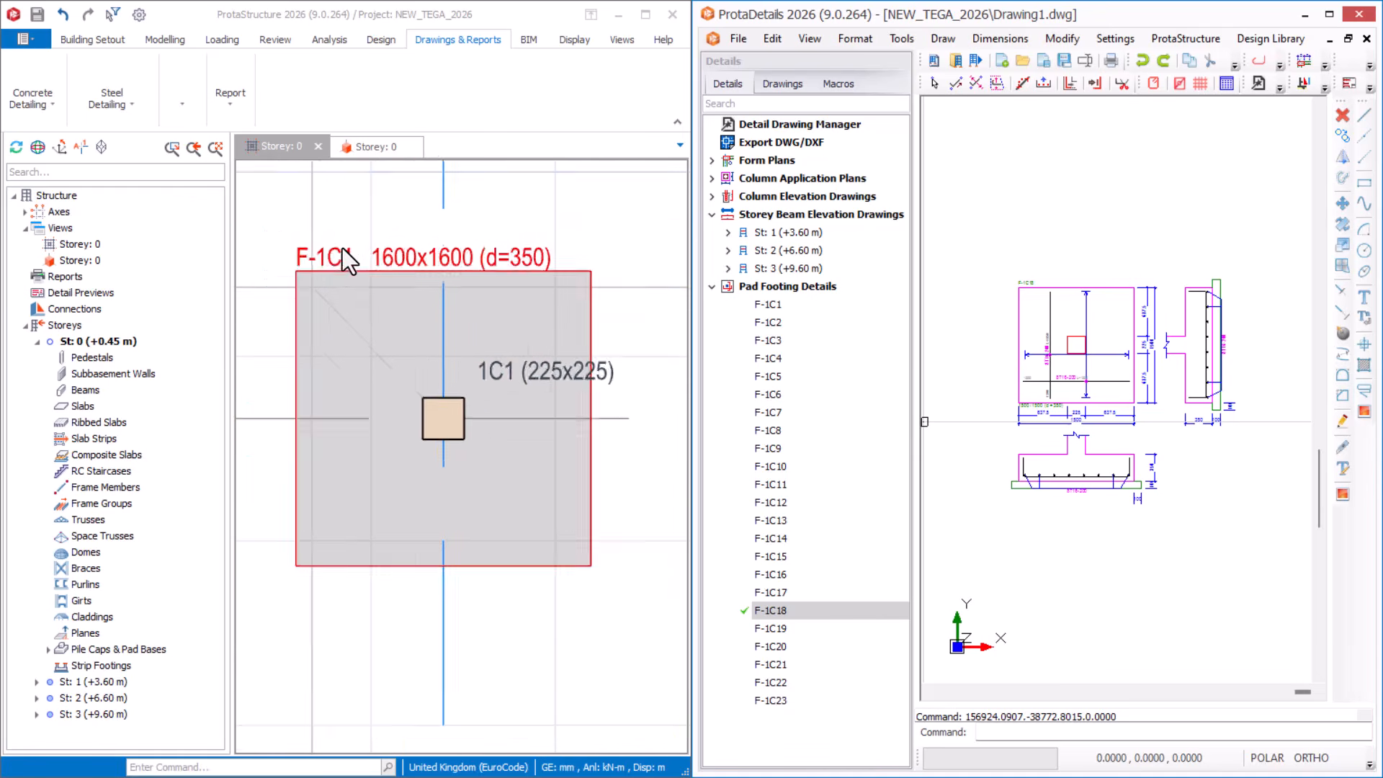
left_click(776, 305)
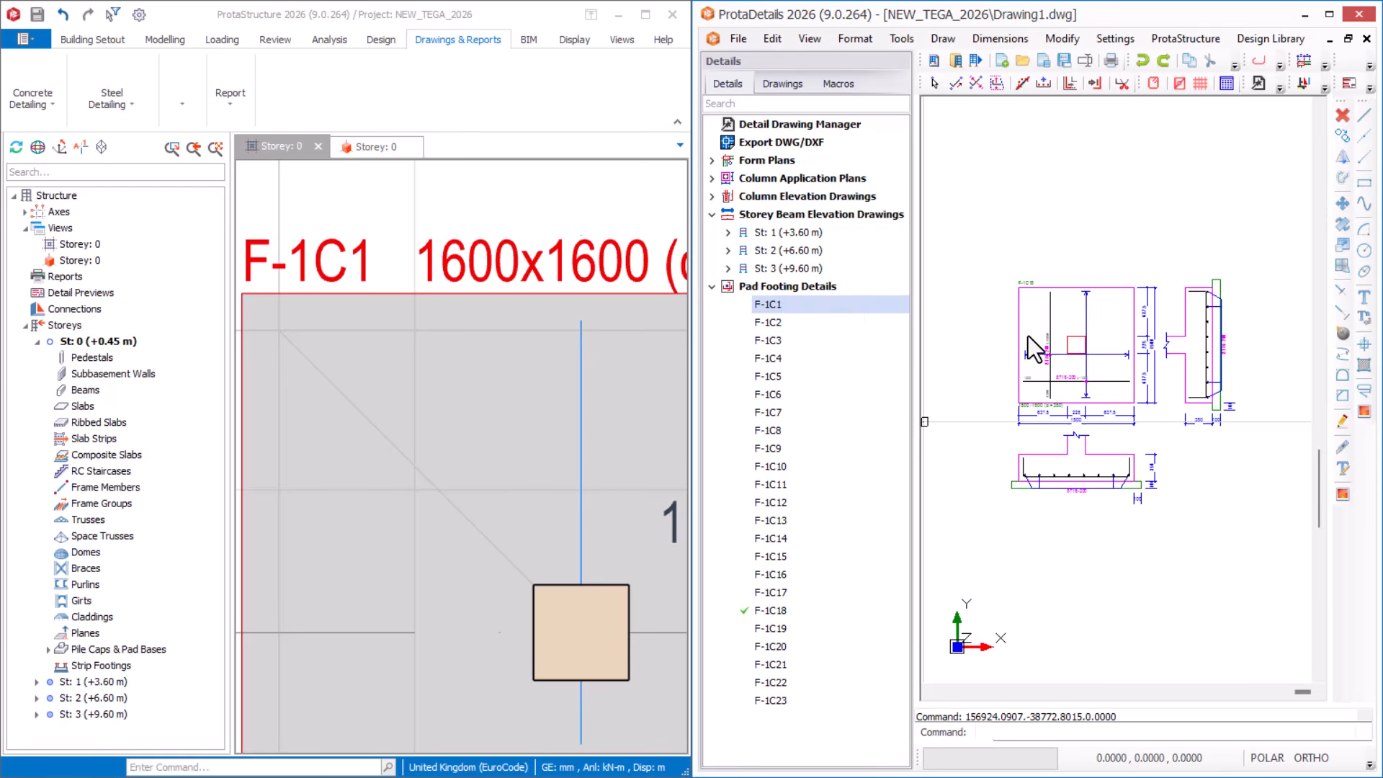
left_click(1144, 319)
scroll(436, 335, "down", 3)
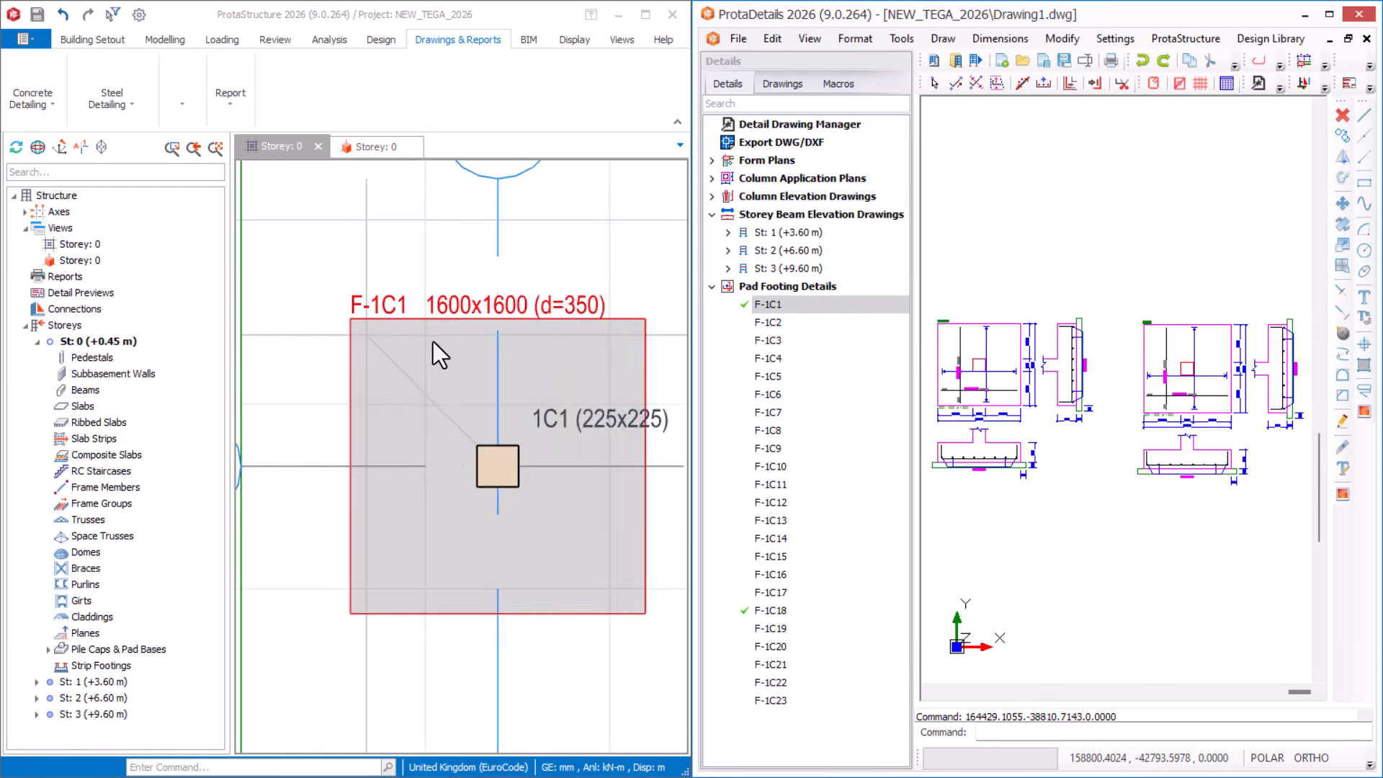
Examine the labels and sizes of footing F-1C2 and the other pad footings along the upper row of the storey 0 plan.
scroll(433, 341, "down", 3)
scroll(586, 352, "up", 5)
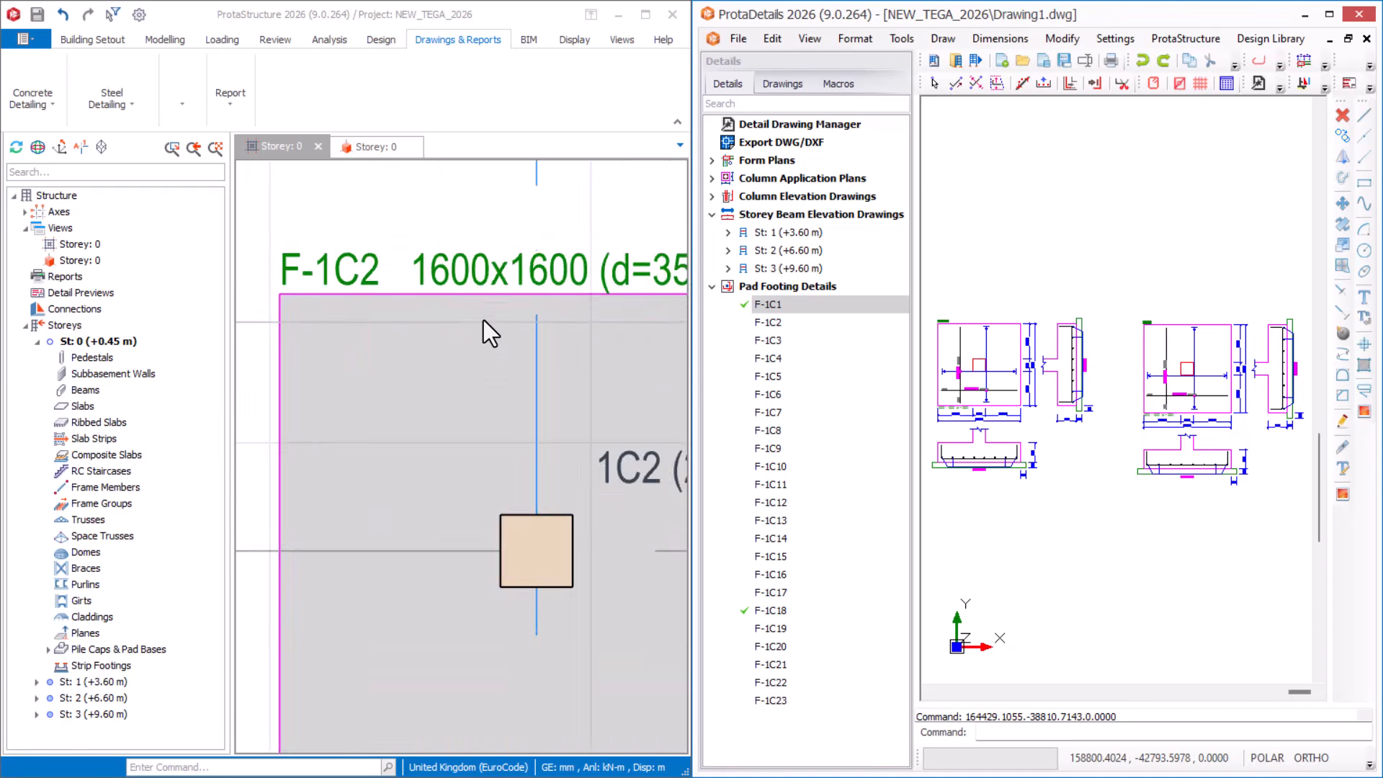
scroll(395, 324, "down", 6)
scroll(577, 330, "up", 5)
scroll(423, 291, "down", 6)
scroll(309, 286, "up", 5)
scroll(272, 275, "down", 6)
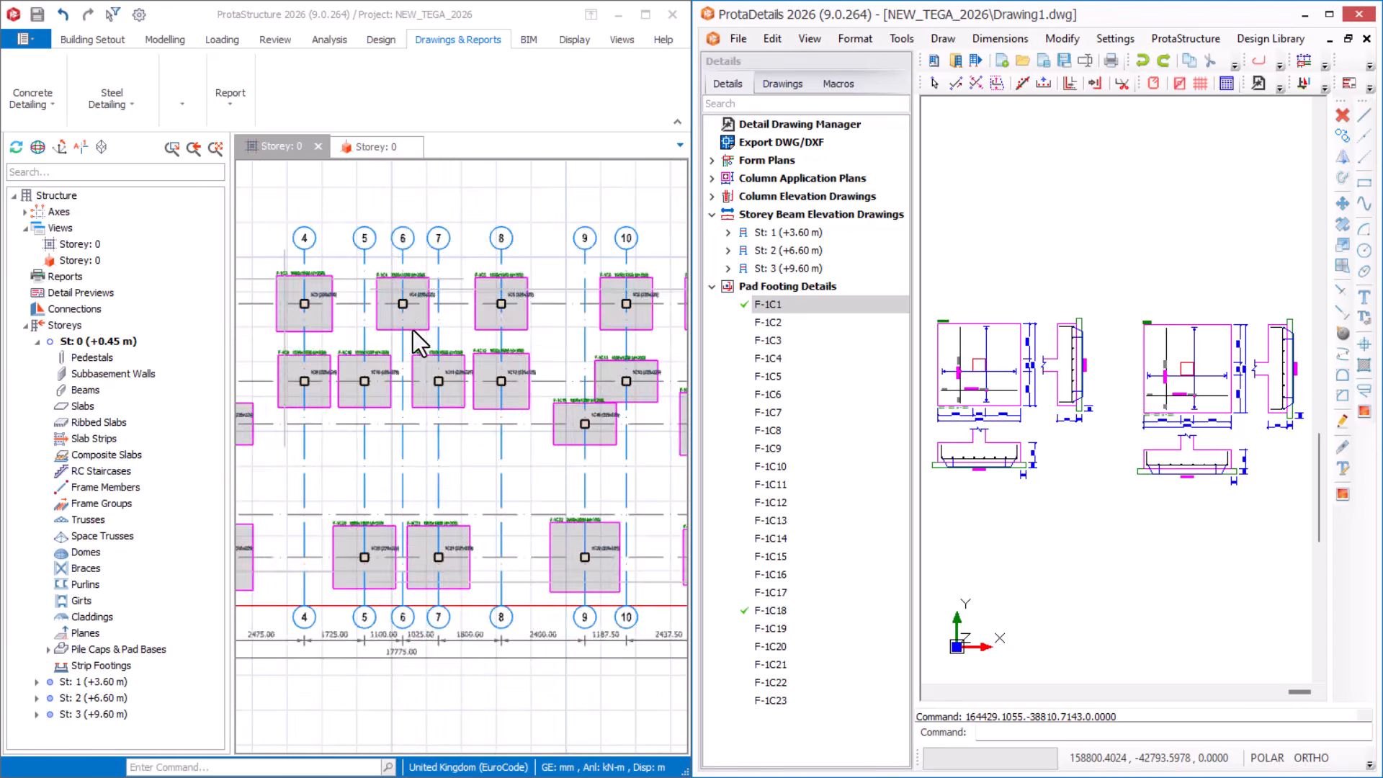
Locate footing F-1C17 on the storey 0 plan and draw its pad footing detail beside the F-1C1 detail.
scroll(535, 354, "up", 5)
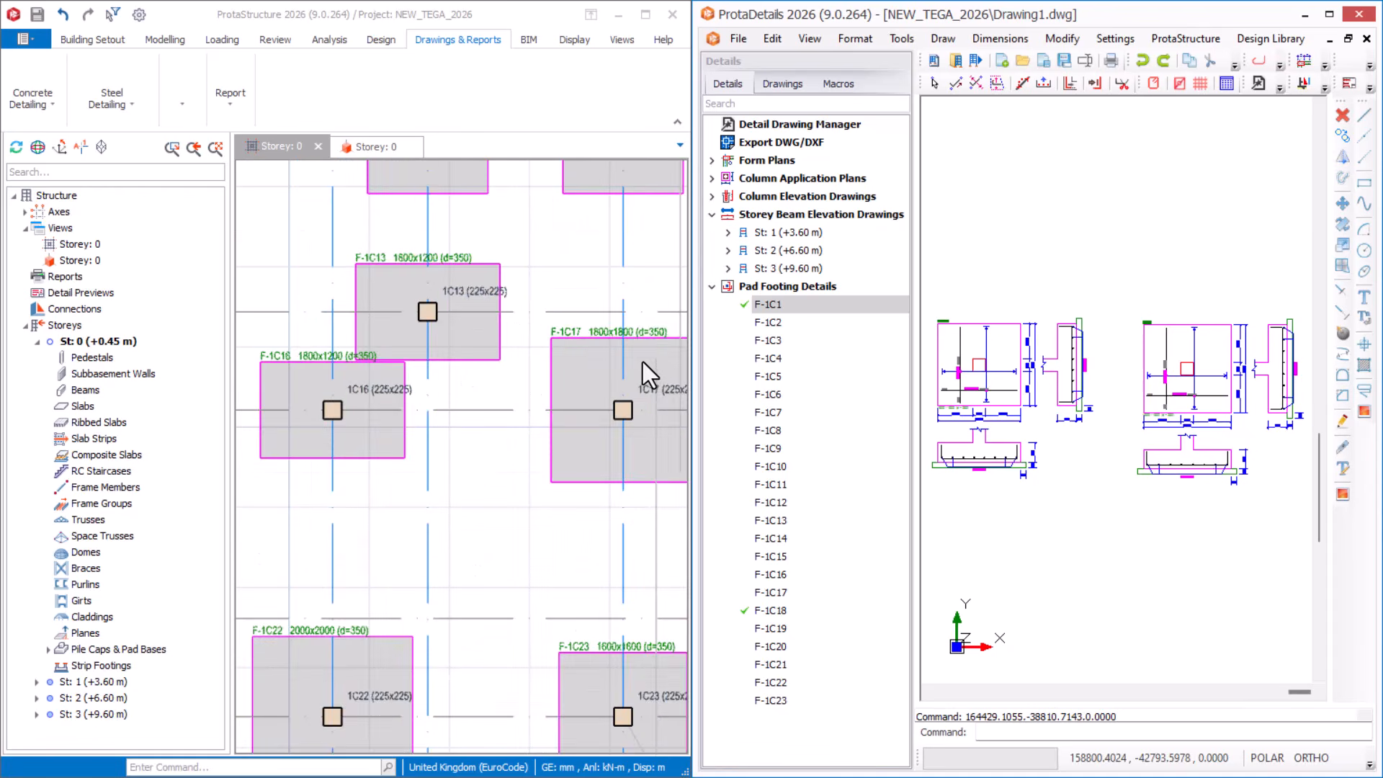
scroll(642, 360, "up", 3)
scroll(490, 293, "down", 2)
scroll(491, 310, "up", 2)
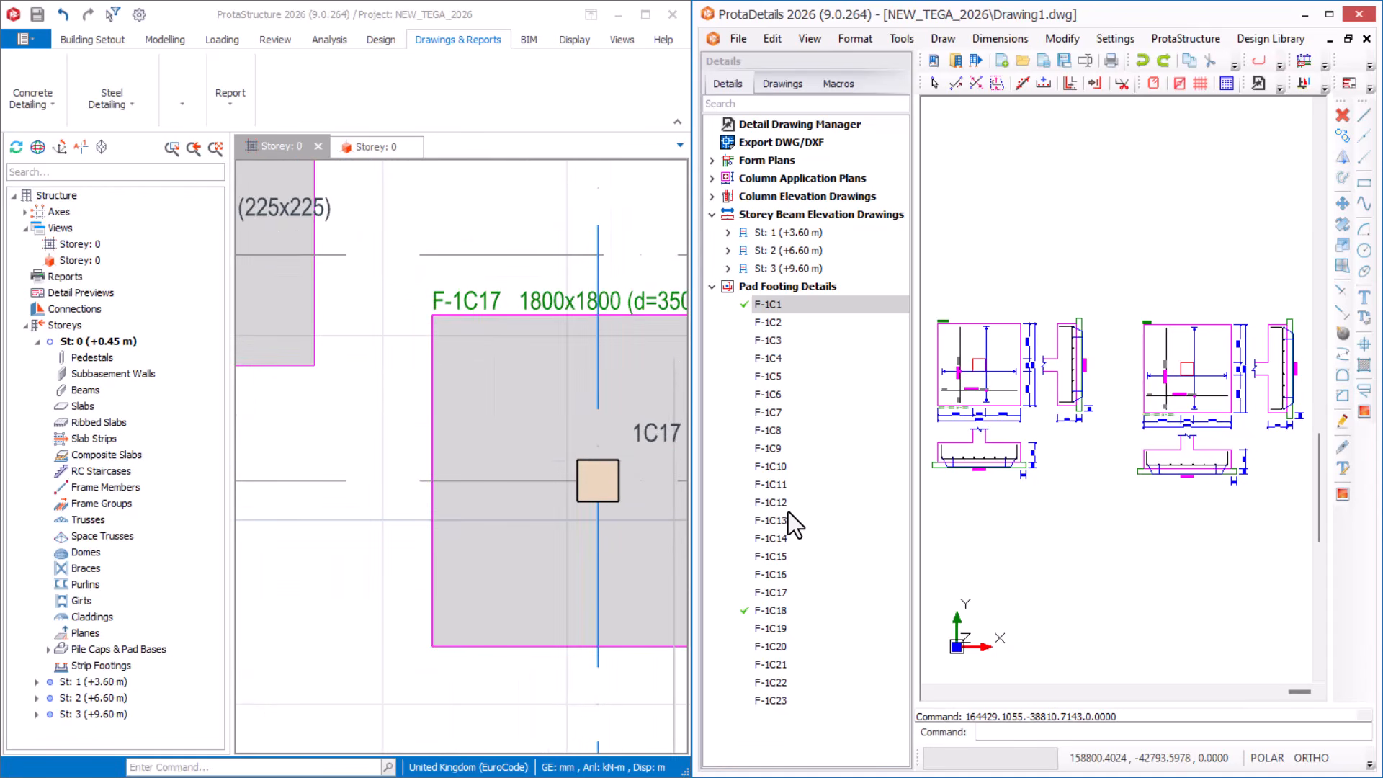
right_click(781, 591)
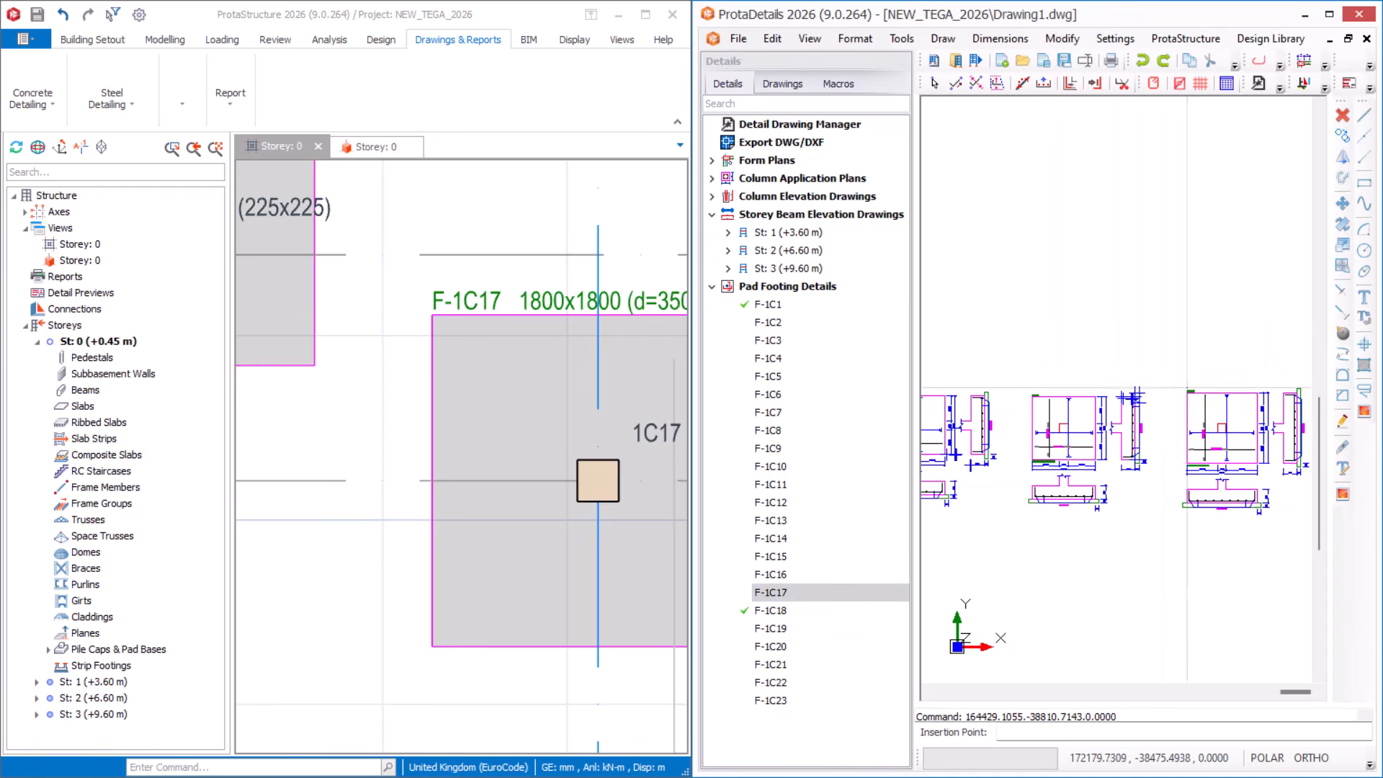
left_click(1189, 387)
Locate footing F-1C13 on the storey 0 plan and draw its pad footing detail beside the F-1C17 detail.
scroll(412, 343, "down", 5)
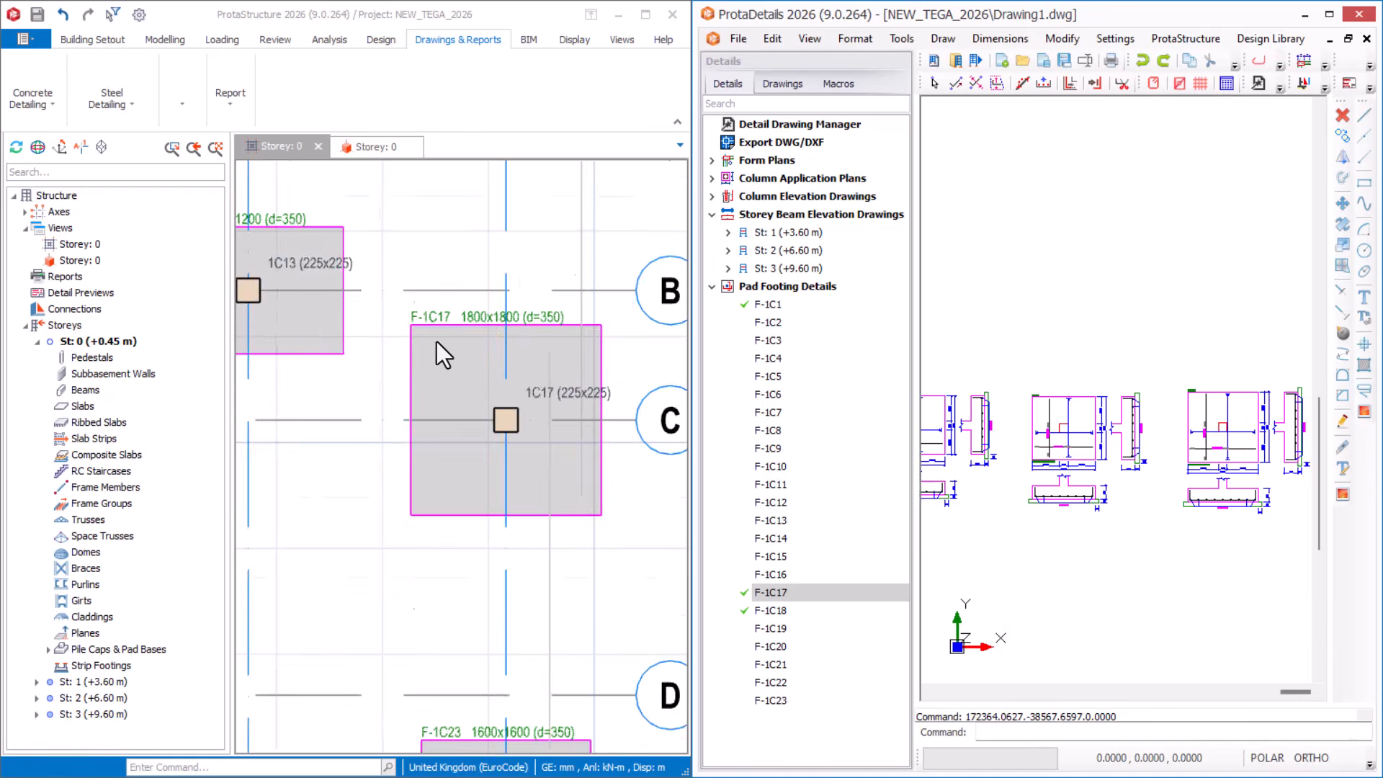
scroll(416, 277, "up", 6)
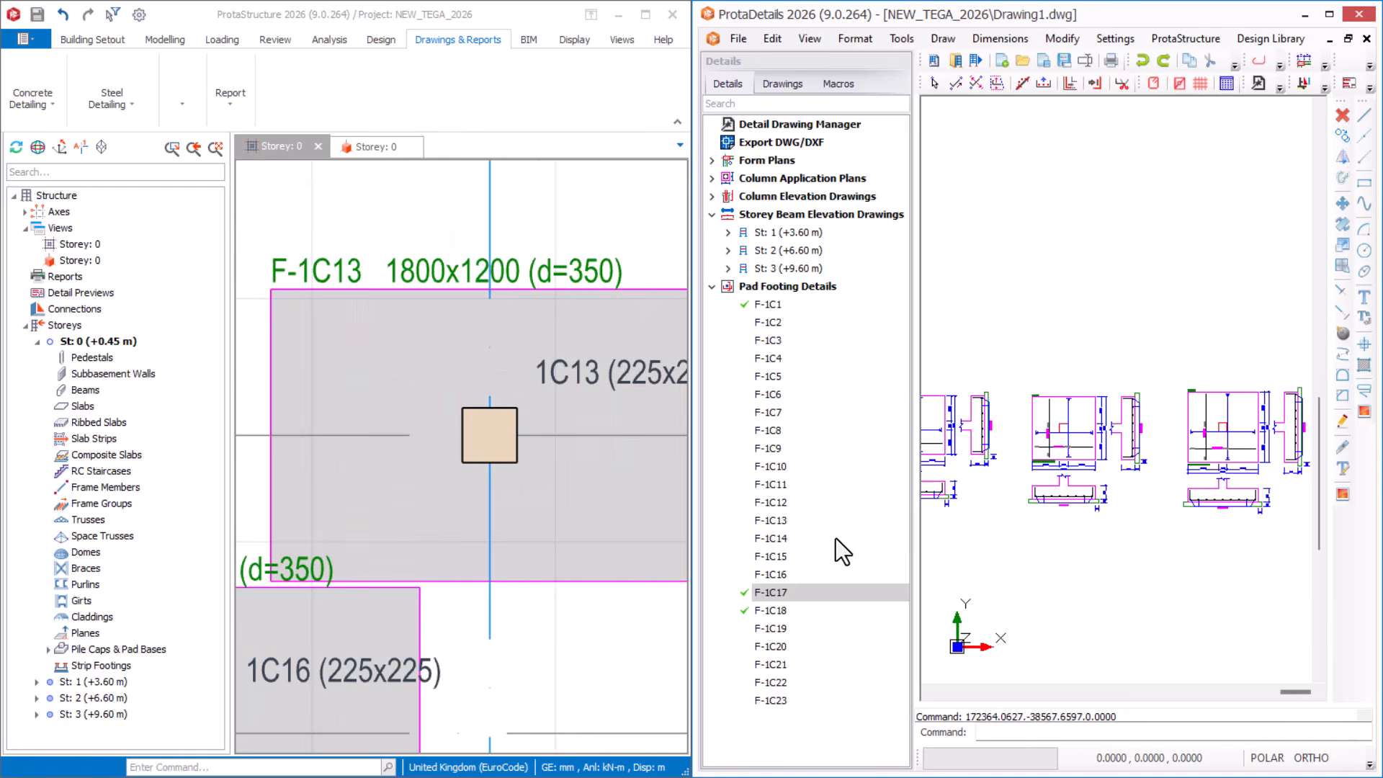
left_click(777, 524)
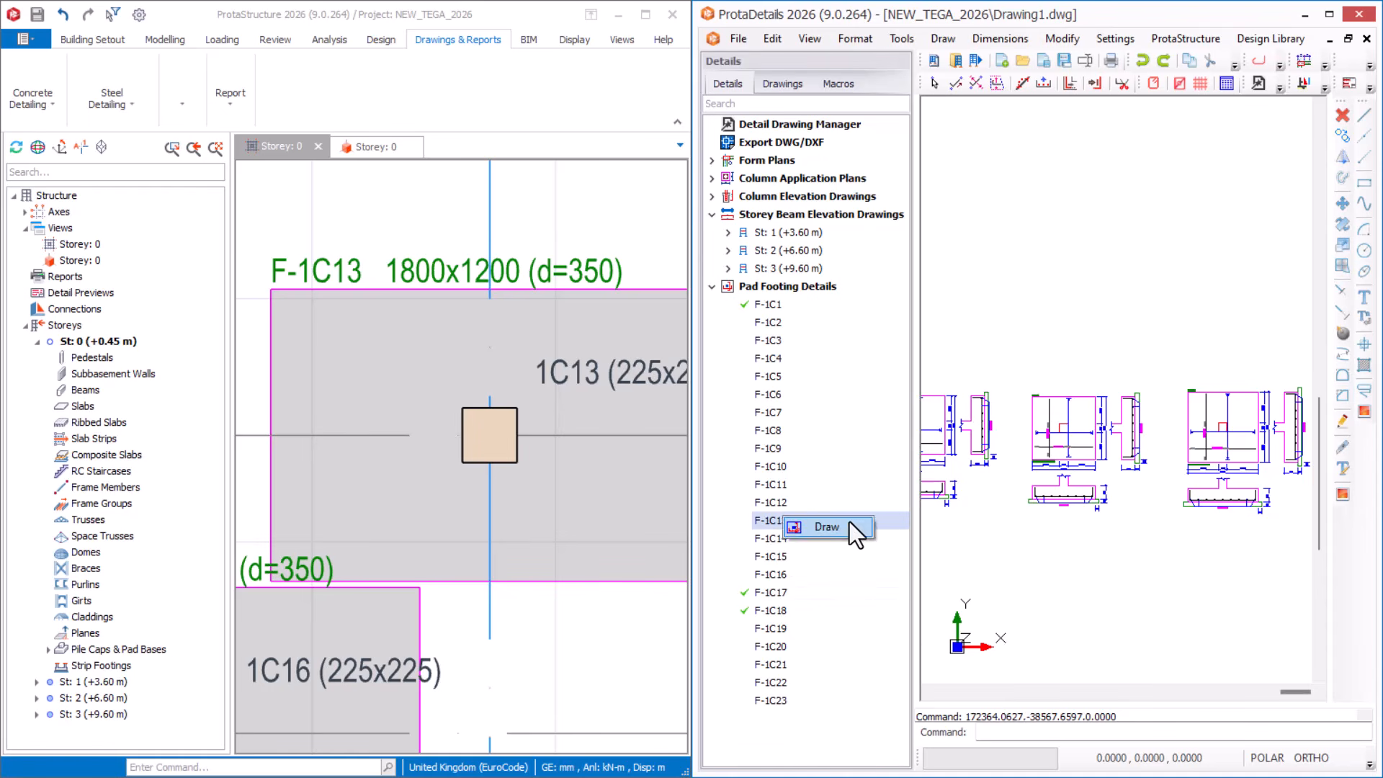
left_click(840, 526)
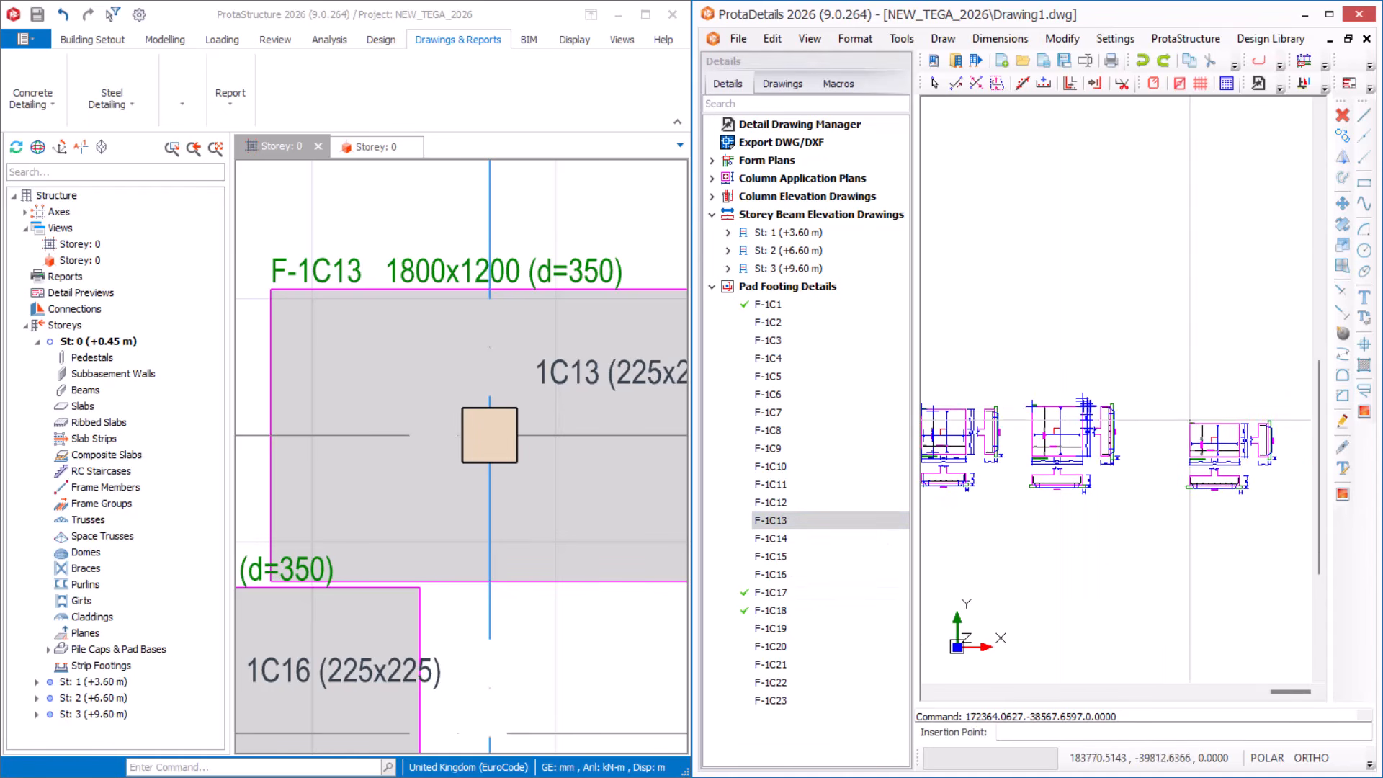
left_click(1152, 409)
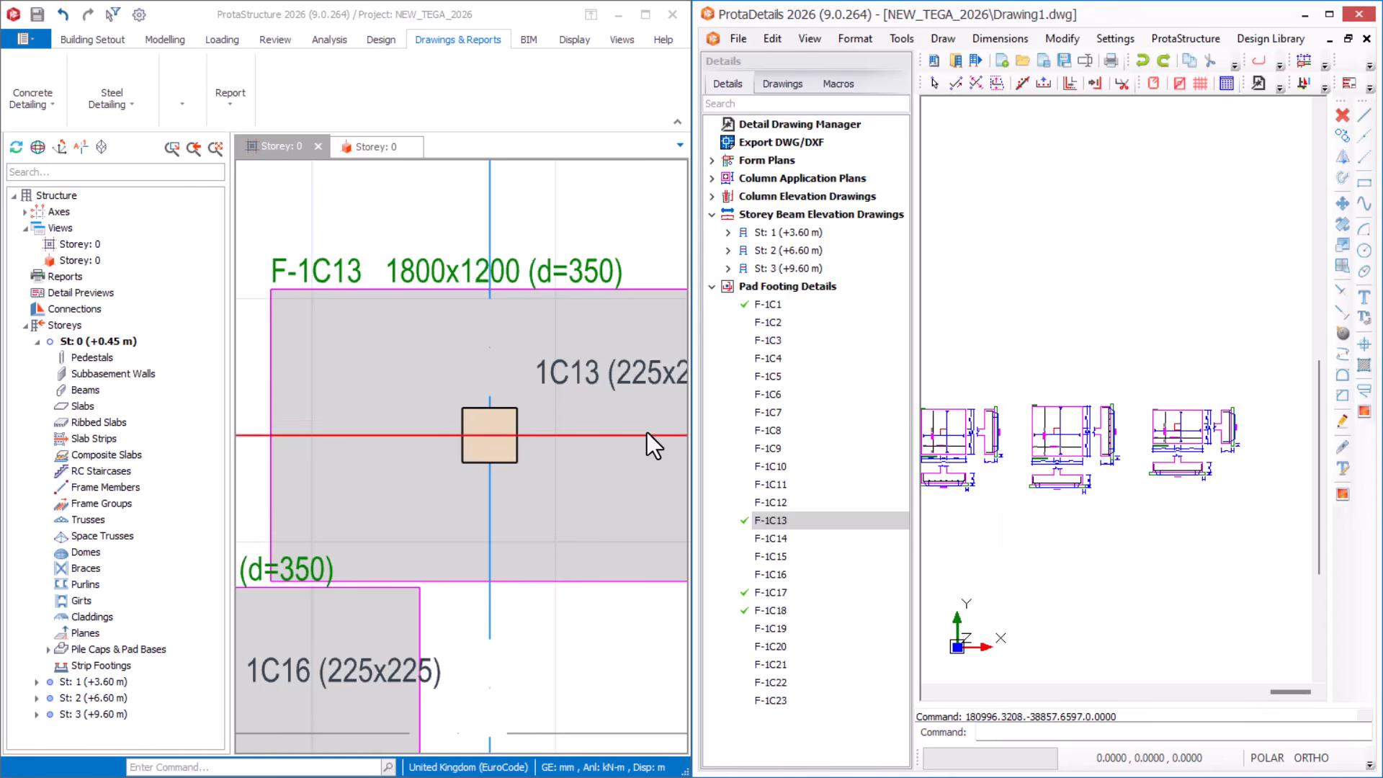
Locate footing F-1C15 on the storey 0 plan and draw its pad footing detail beside the F-1C13 detail.
scroll(457, 391, "down", 5)
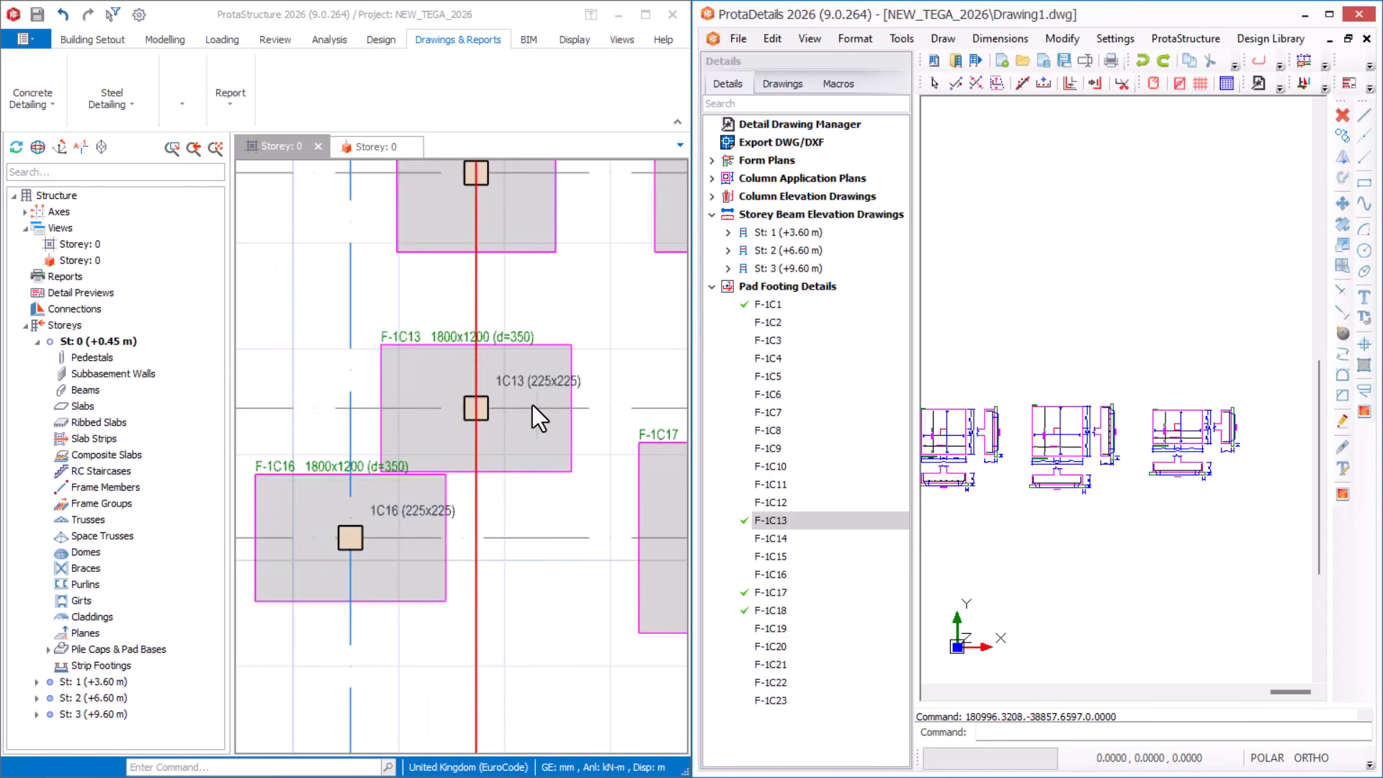
scroll(328, 410, "up", 6)
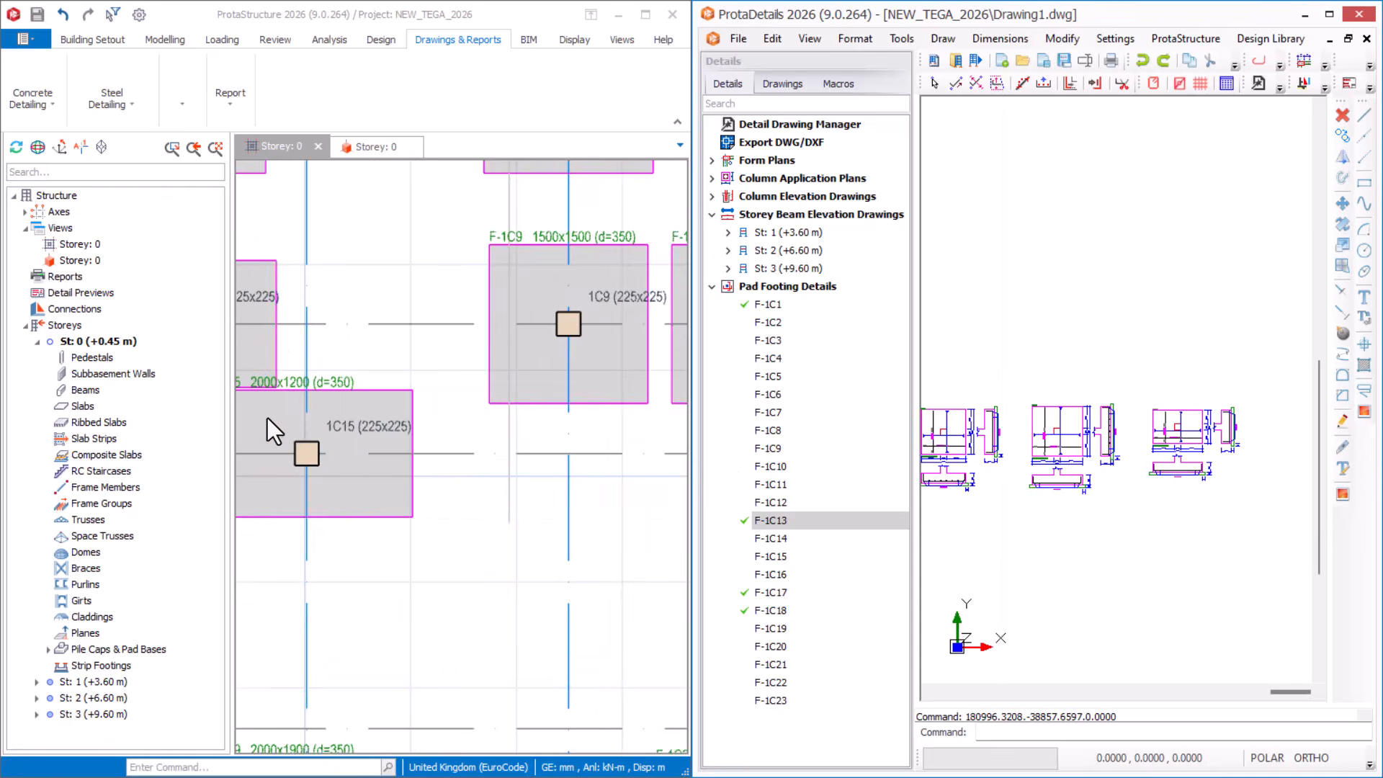
scroll(377, 388, "up", 1)
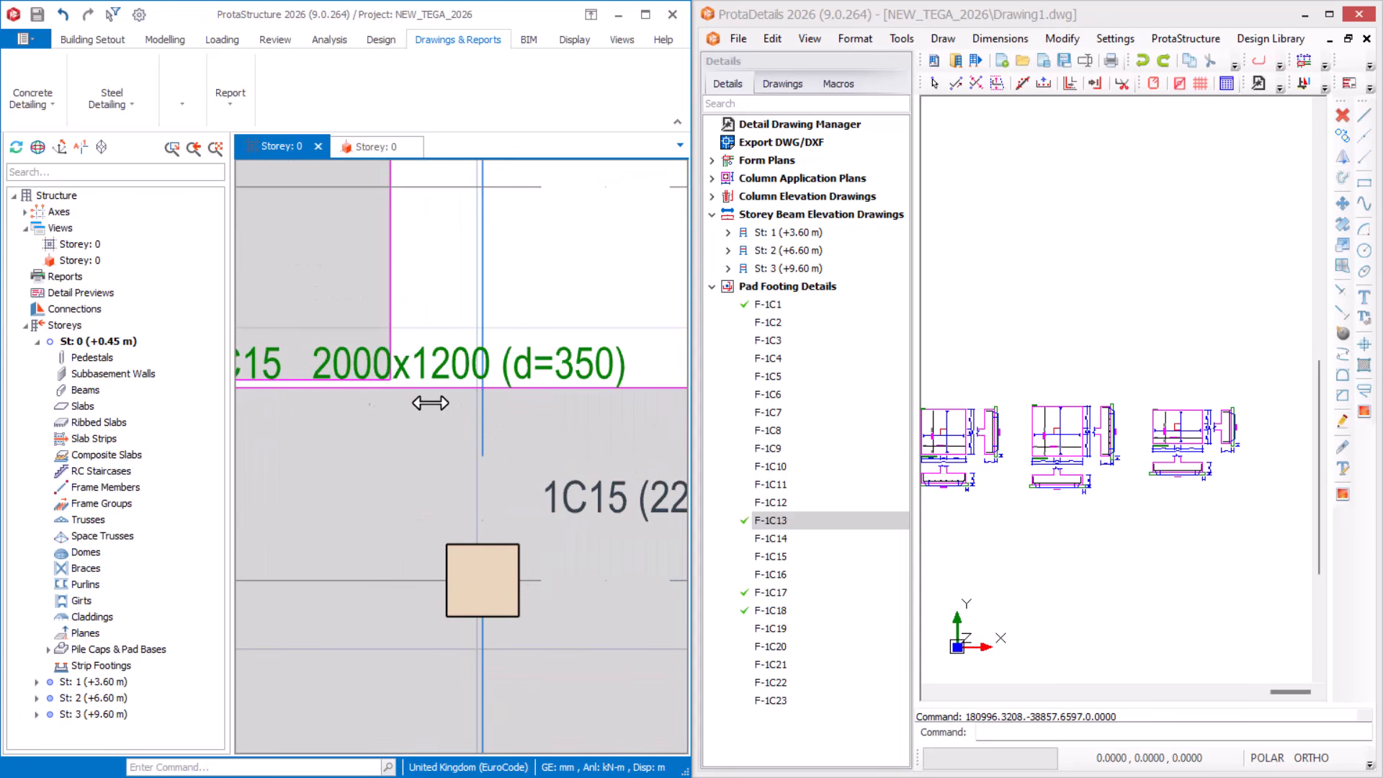
scroll(348, 402, "down", 1)
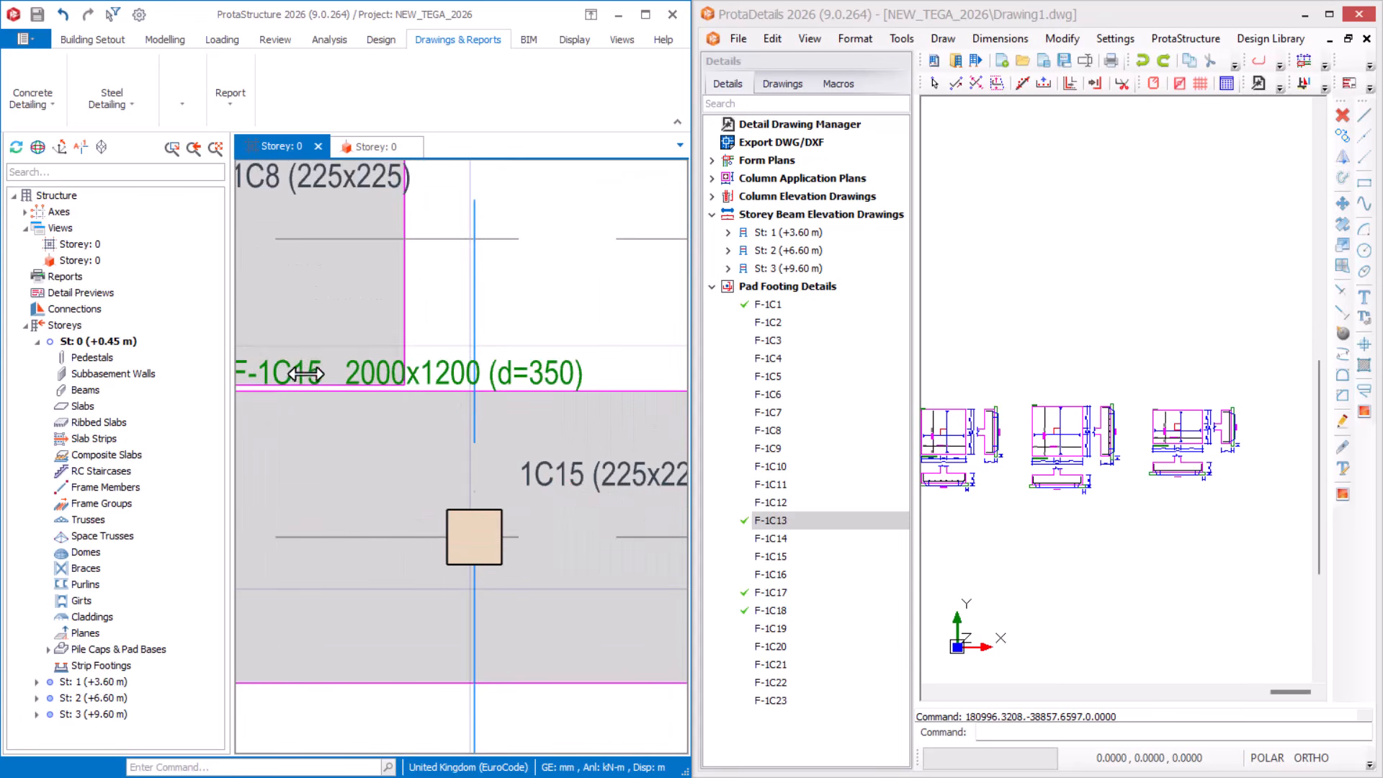
right_click(786, 553)
left_click(826, 560)
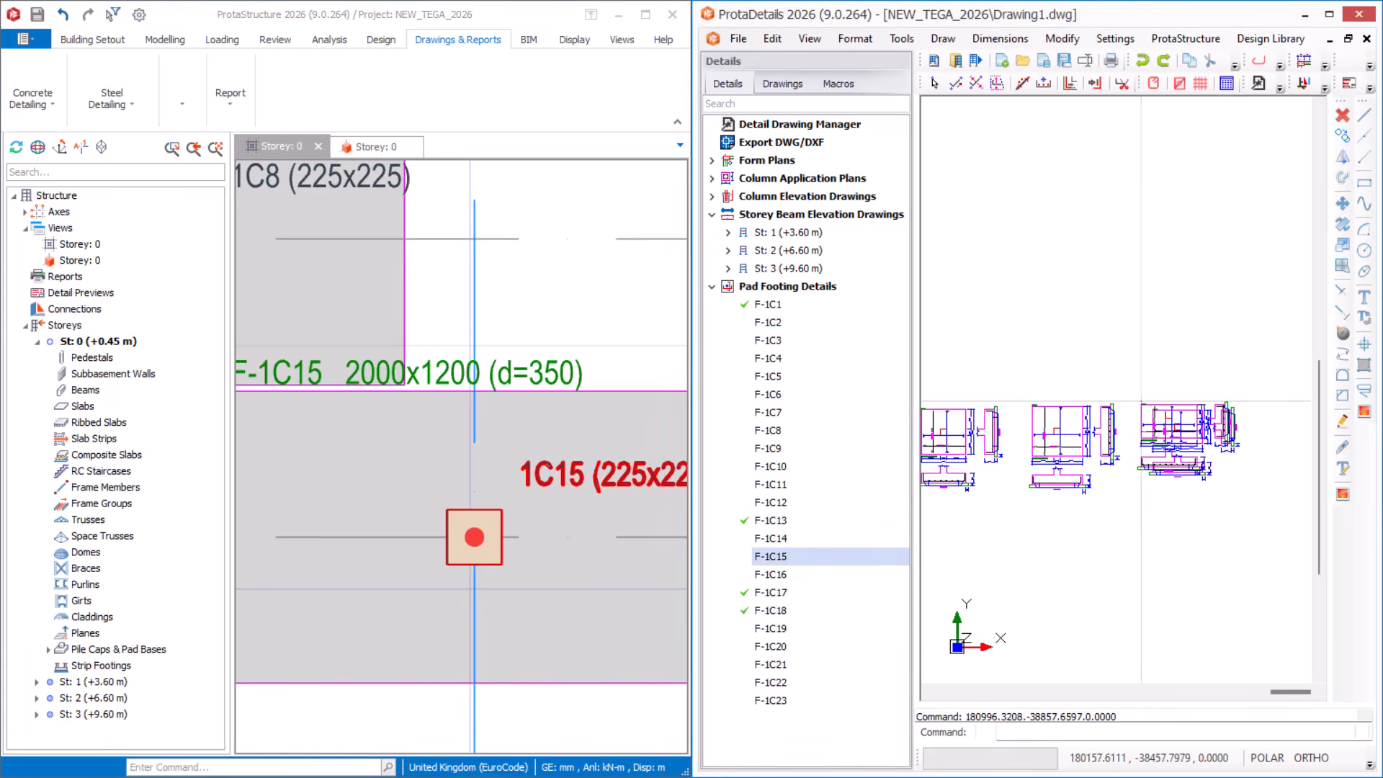
left_click(1149, 465)
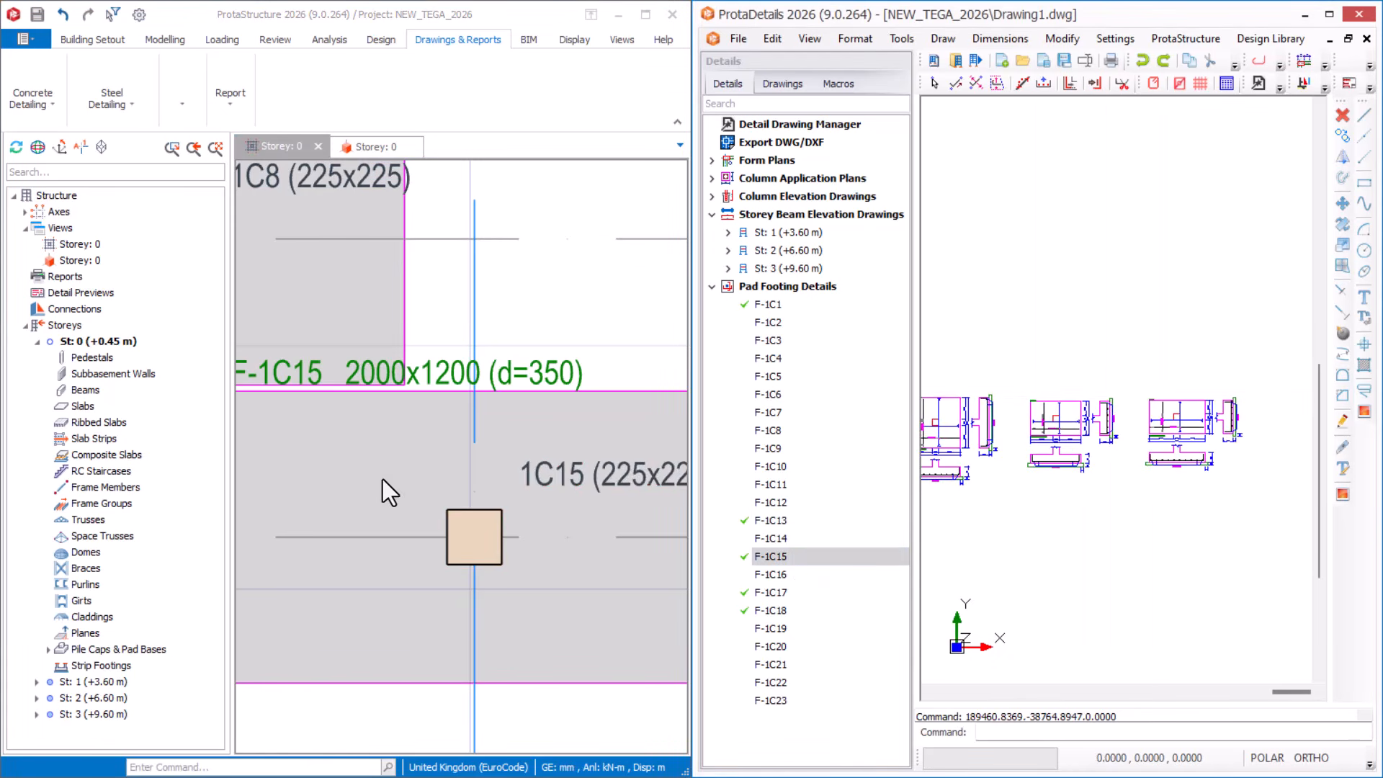
Locate footing F-1C22 on the storey 0 plan and draw its pad footing detail beside the F-1C15 detail.
scroll(445, 444, "down", 8)
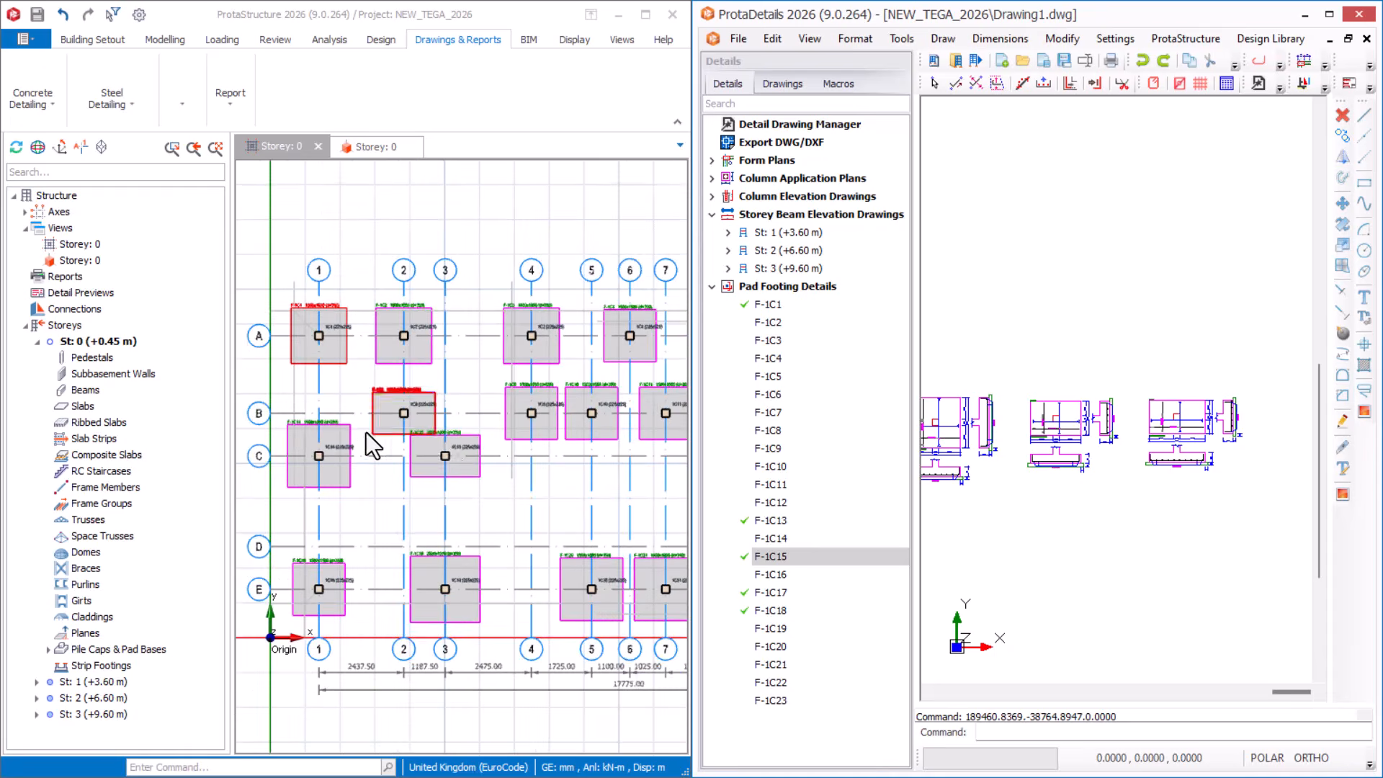
scroll(432, 445, "down", 2)
scroll(605, 499, "up", 5)
scroll(605, 499, "up", 5)
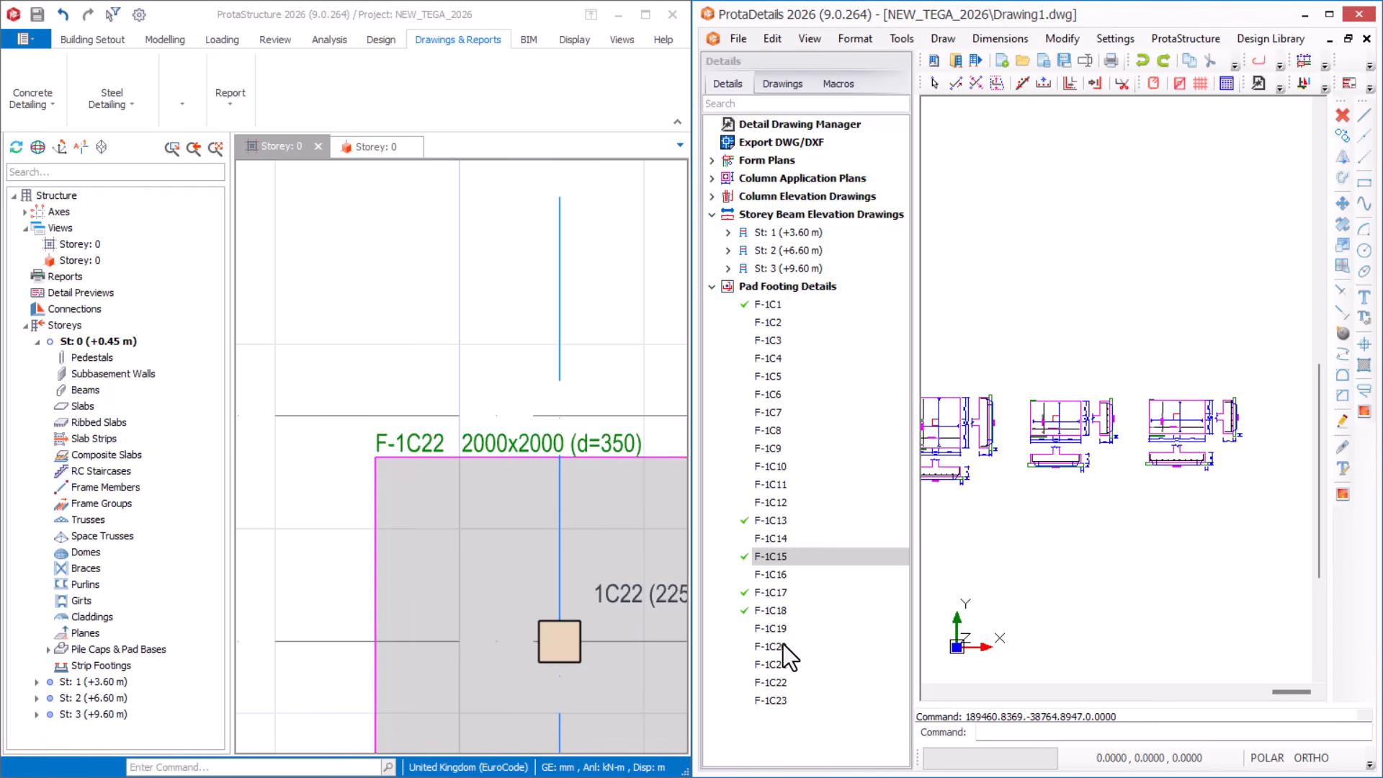
right_click(776, 681)
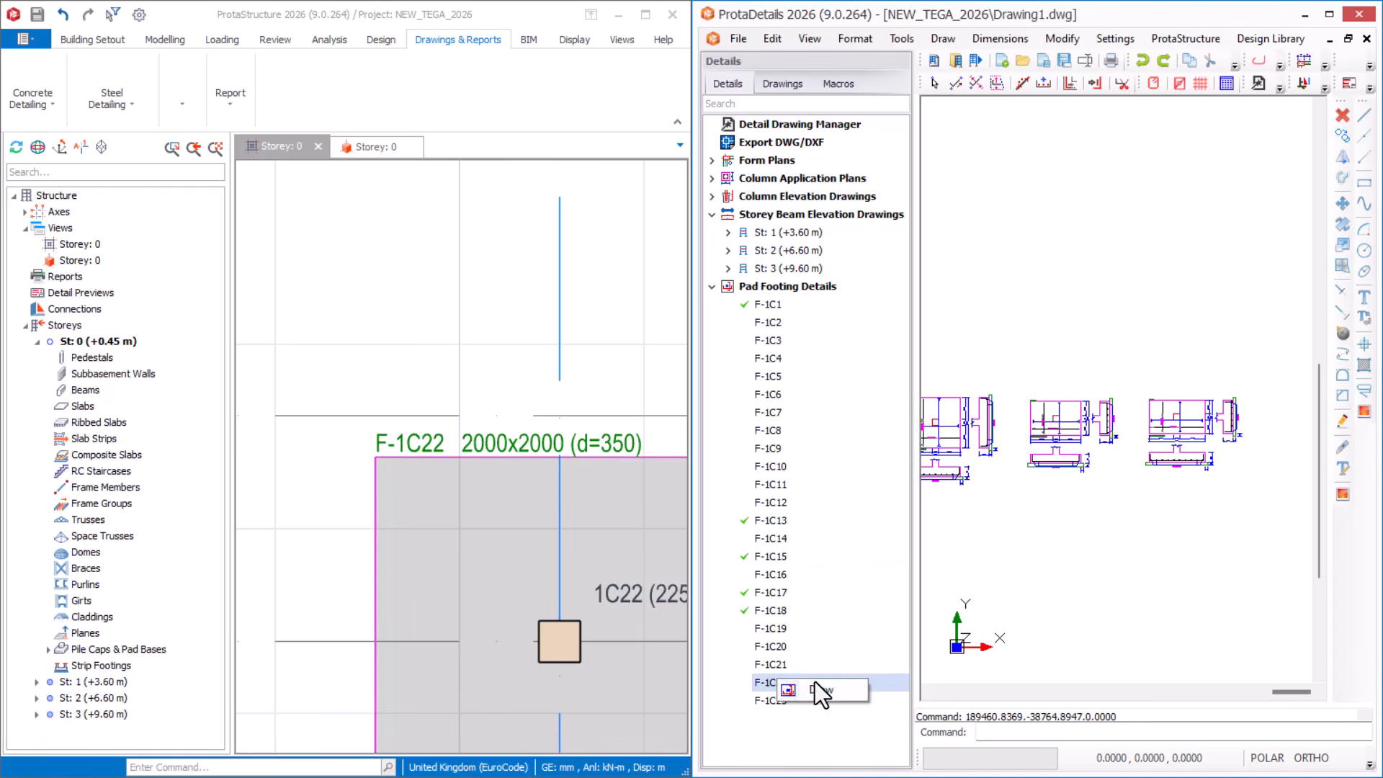
left_click(815, 690)
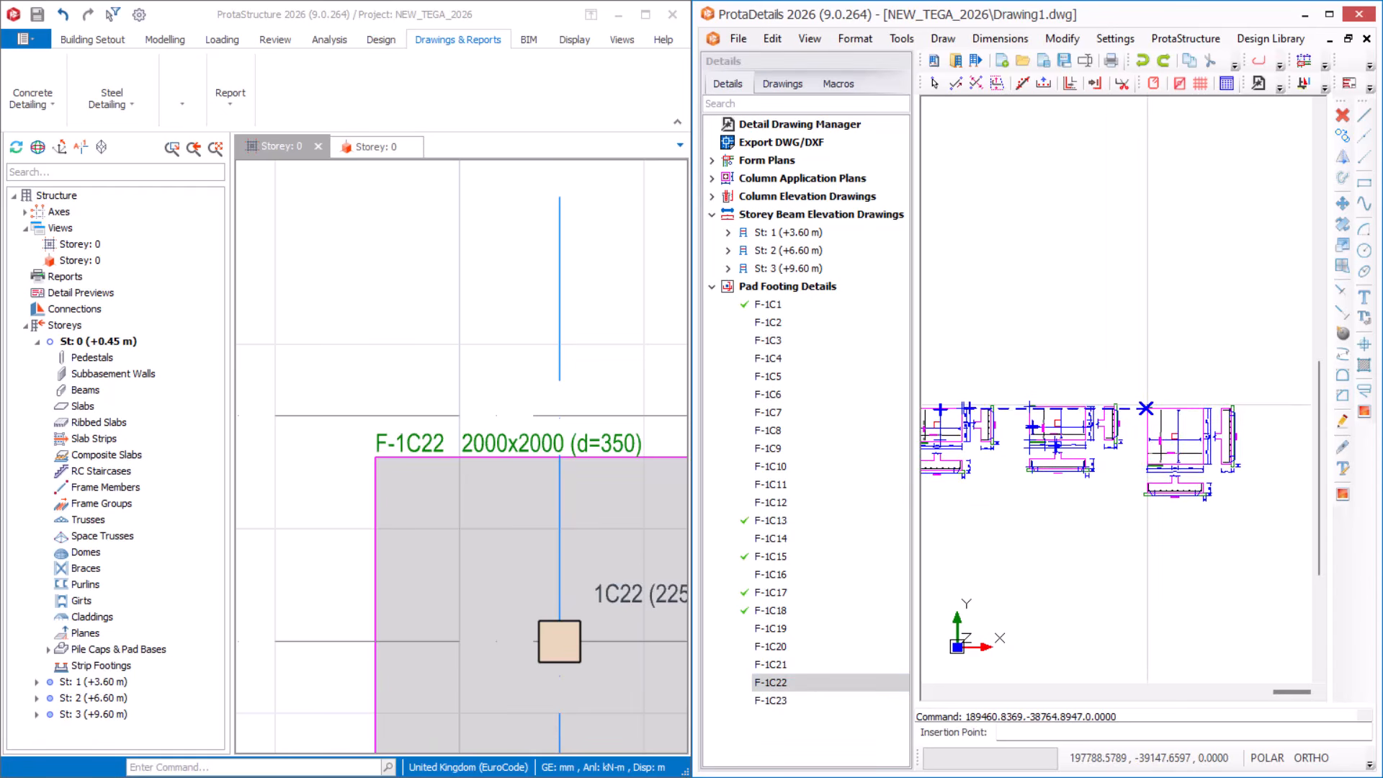
left_click(1158, 408)
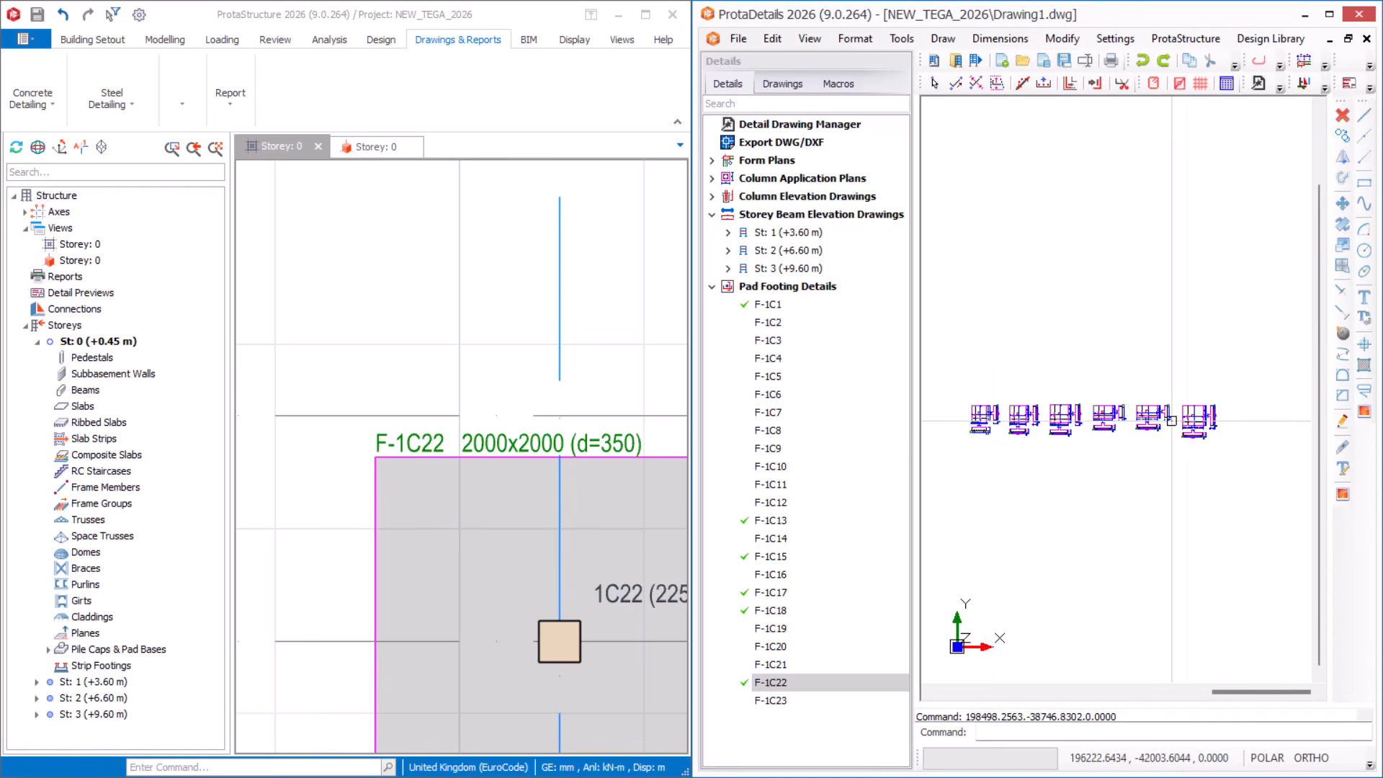
Examine the row of pad footing details, including the plan and section views of the F-1C18 detail.
scroll(973, 407, "up", 2)
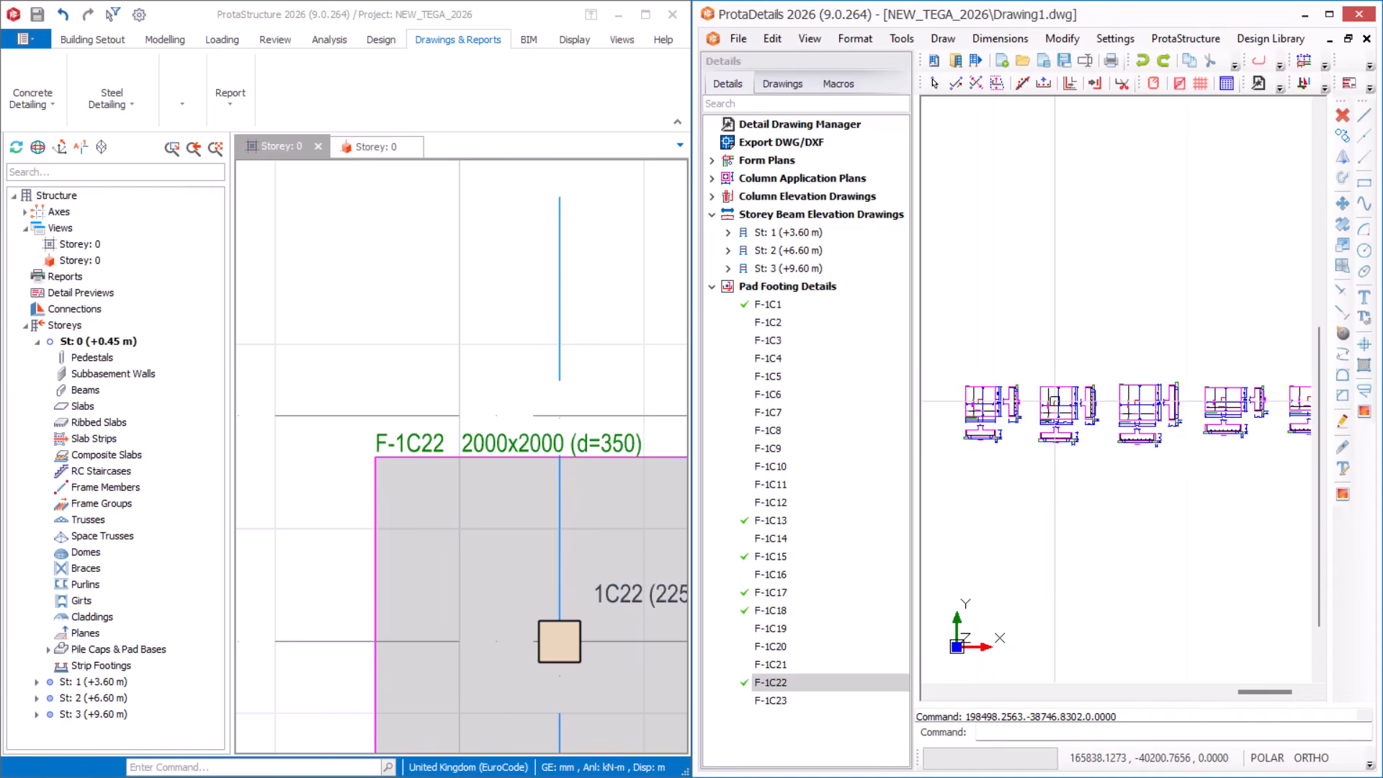
scroll(1053, 410, "down", 2)
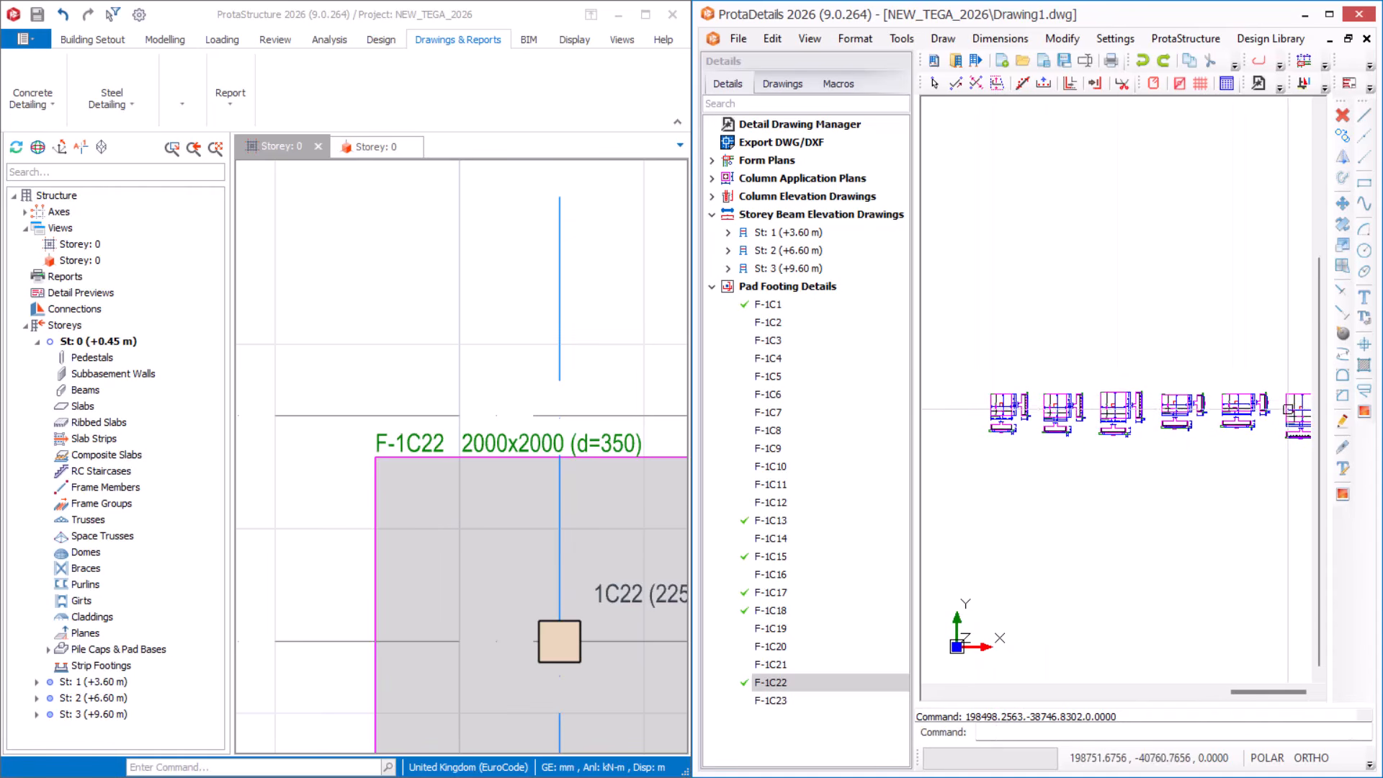
scroll(1157, 407, "down", 1)
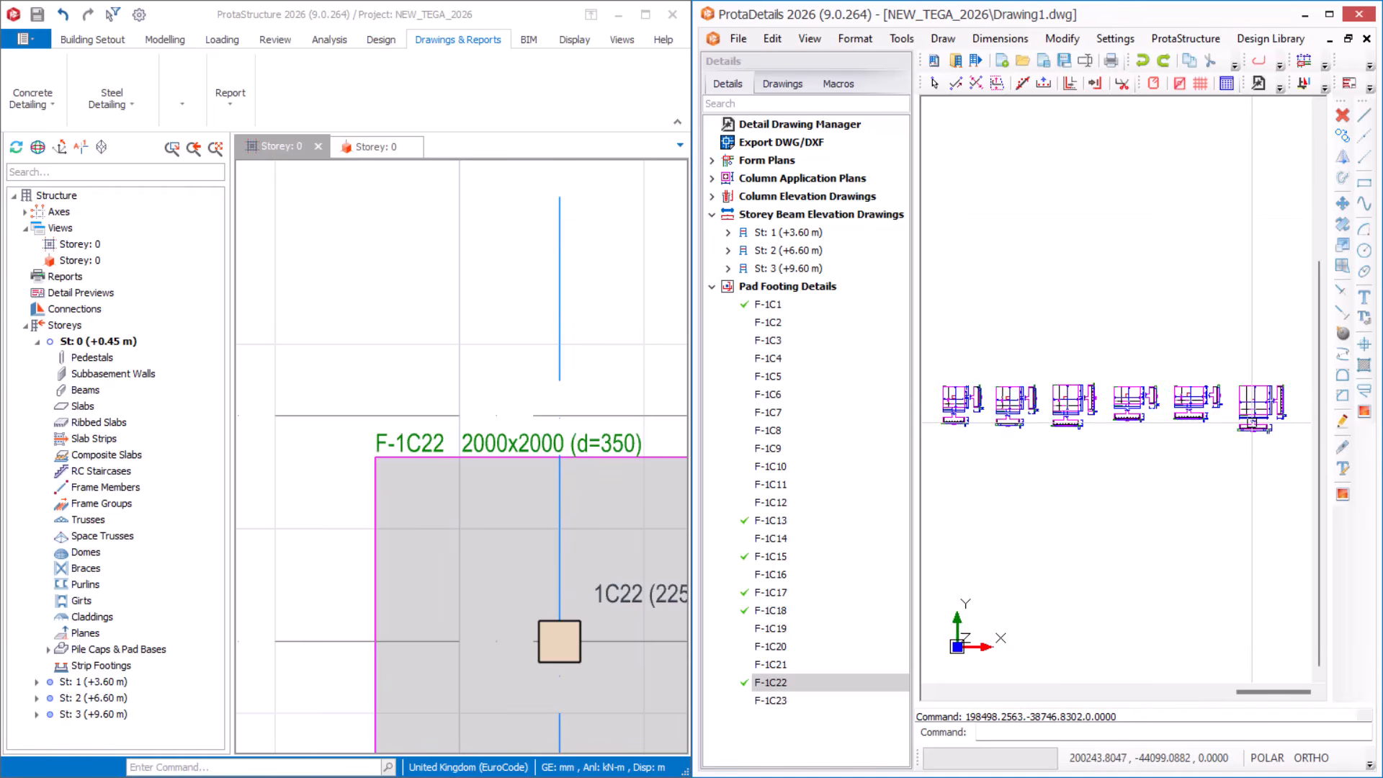
scroll(1162, 417, "up", 2)
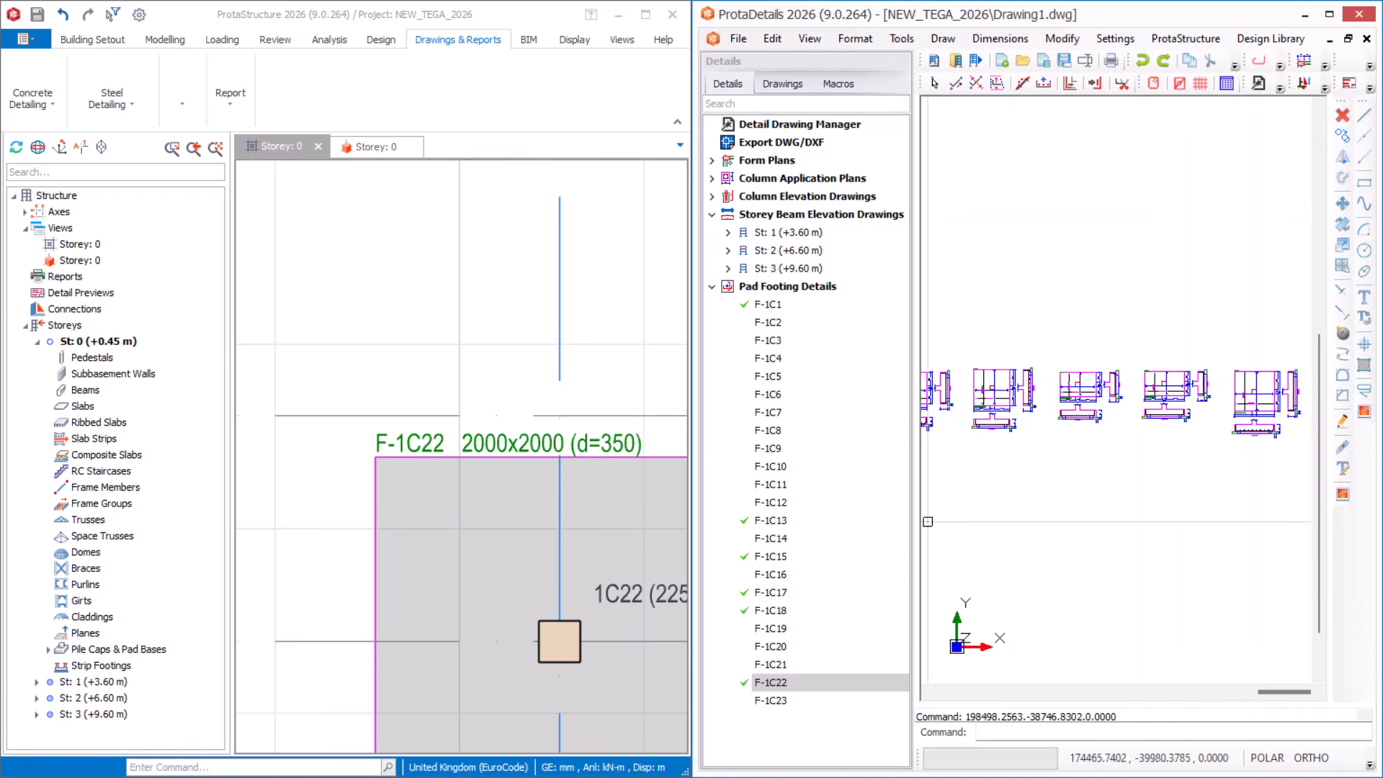
left_click(1179, 83)
scroll(1133, 339, "down", 2)
scroll(1035, 362, "up", 2)
scroll(983, 307, "up", 3)
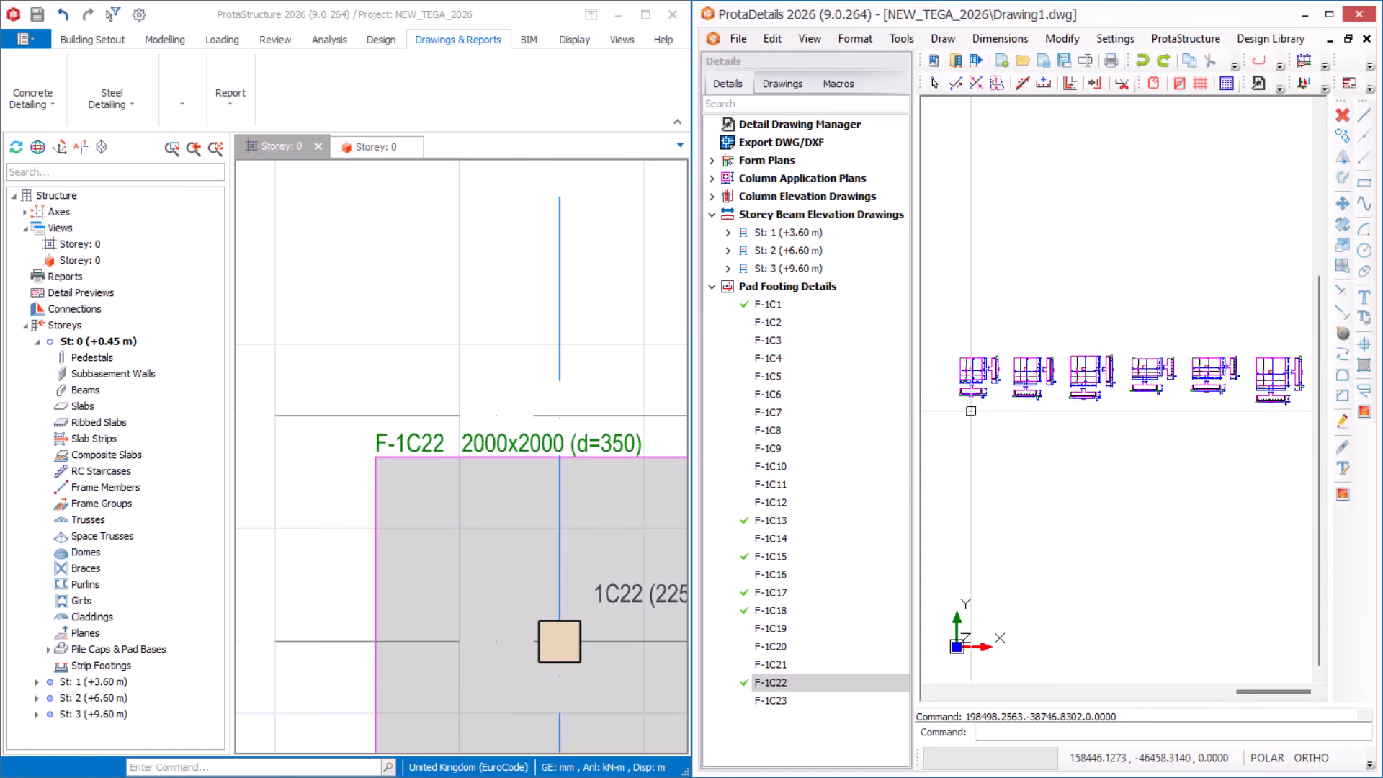
scroll(982, 307, "up", 3)
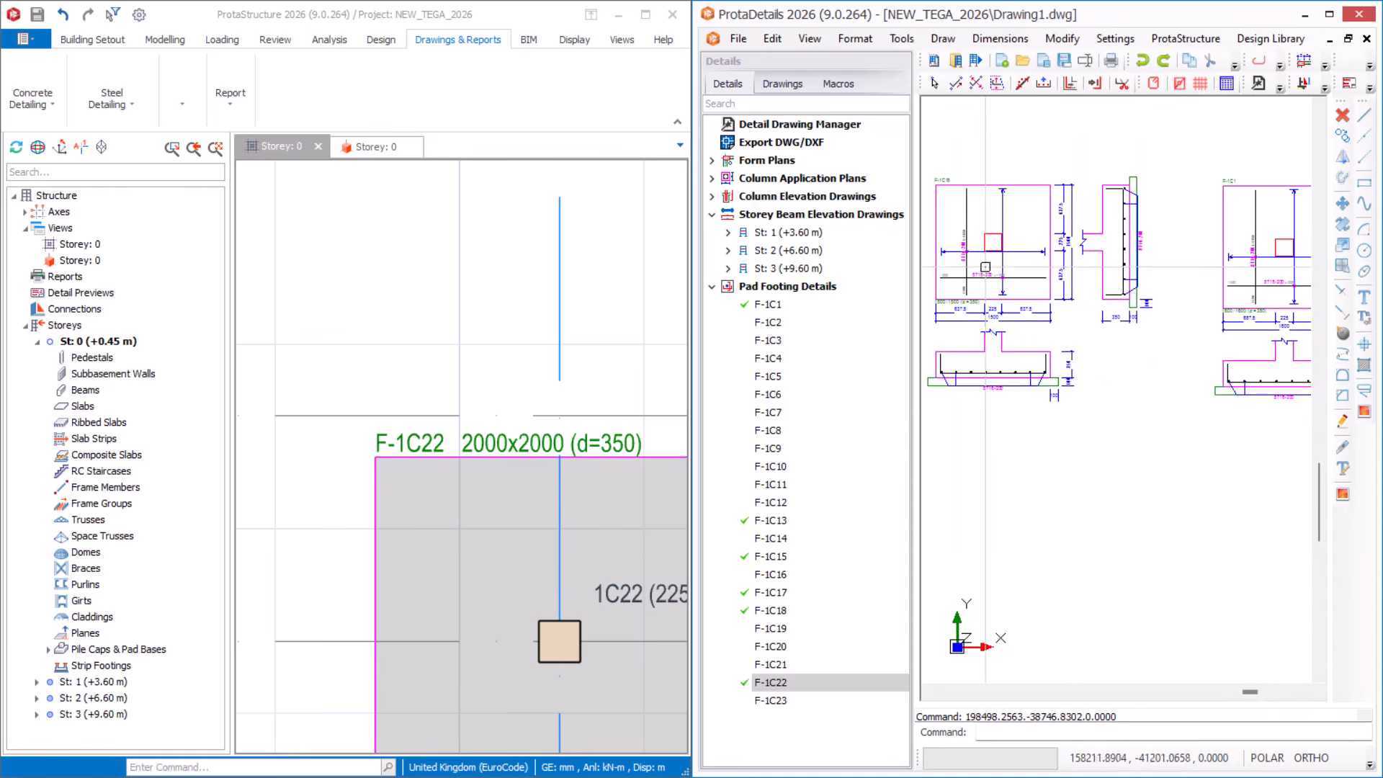
scroll(1068, 383, "down", 2)
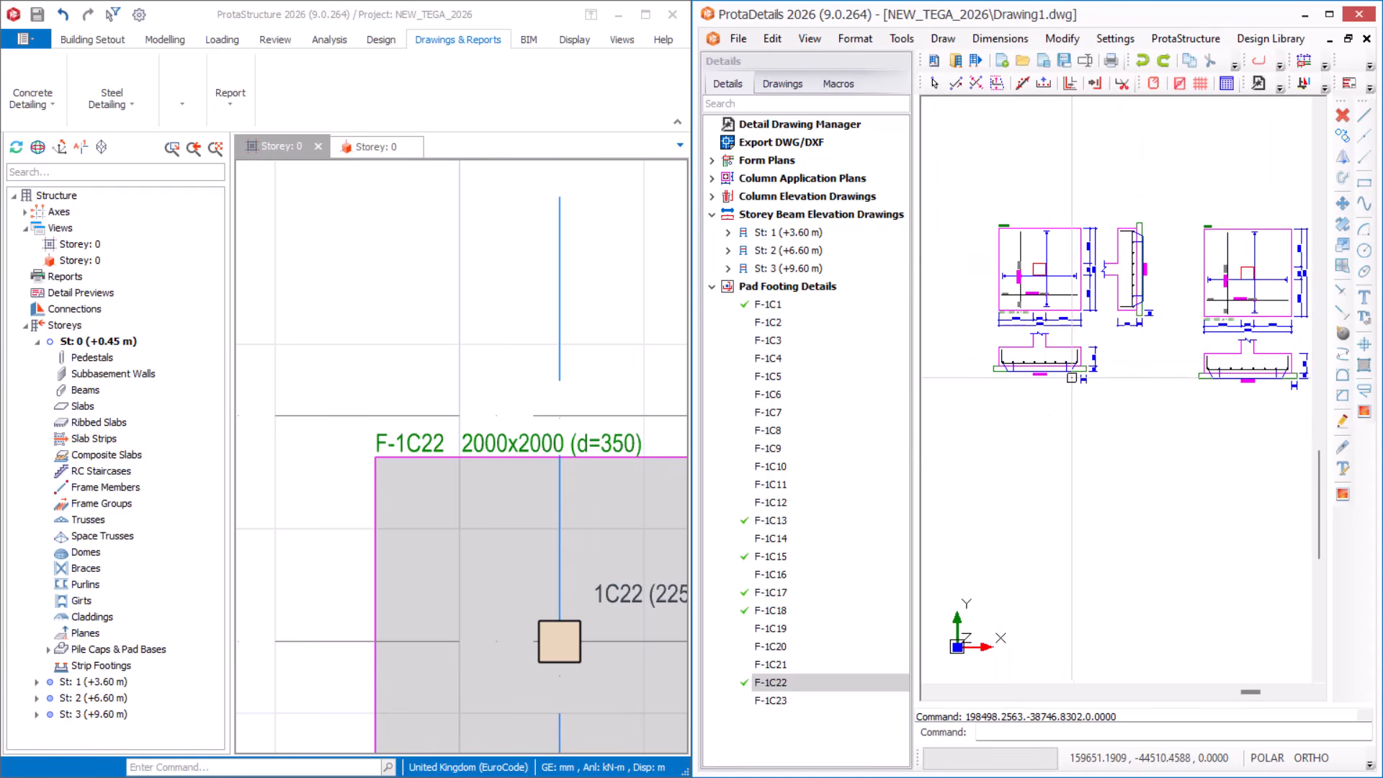
Maximize the ProtaDetails window and move the foundation plan to just above the row of pad footing details.
left_click(1327, 16)
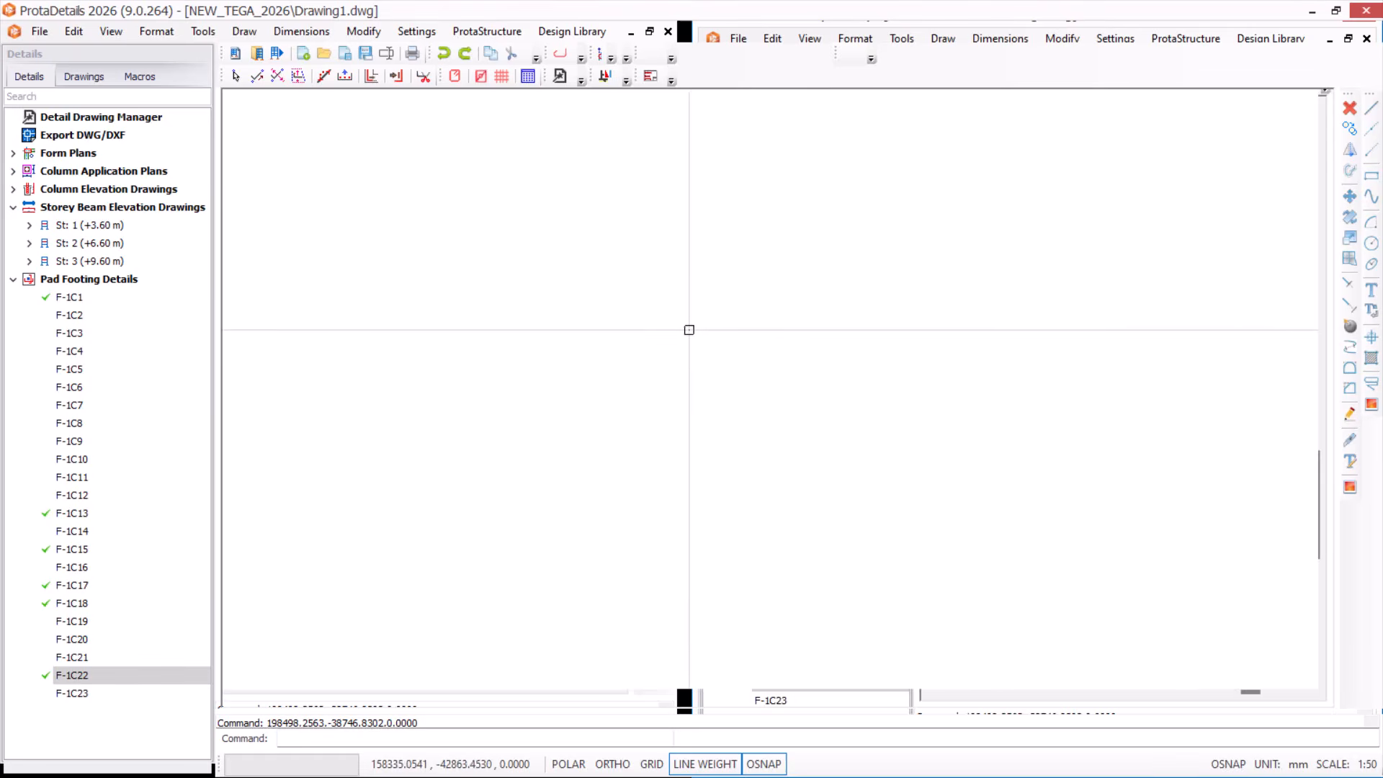
scroll(728, 325, "down", 5)
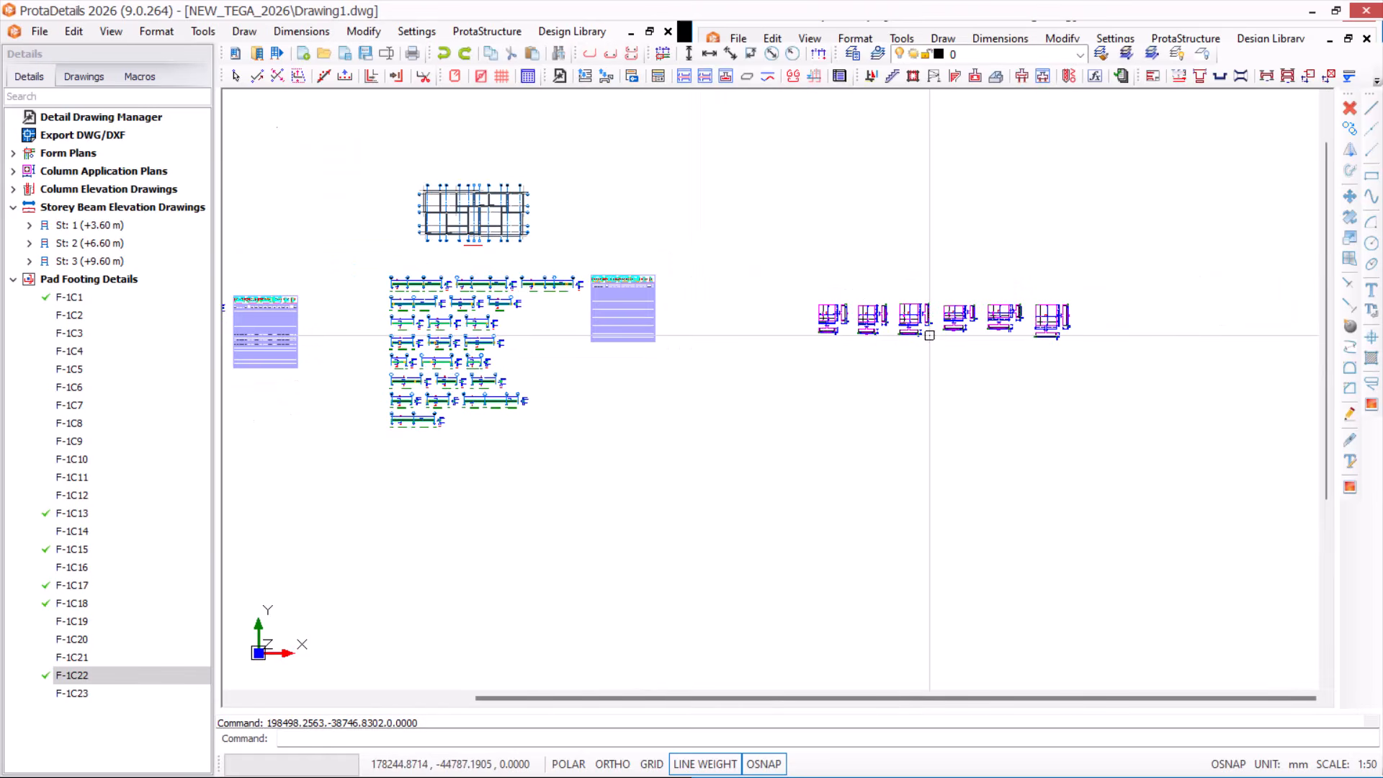
scroll(929, 334, "down", 2)
middle_click_drag(650, 275, 830, 322)
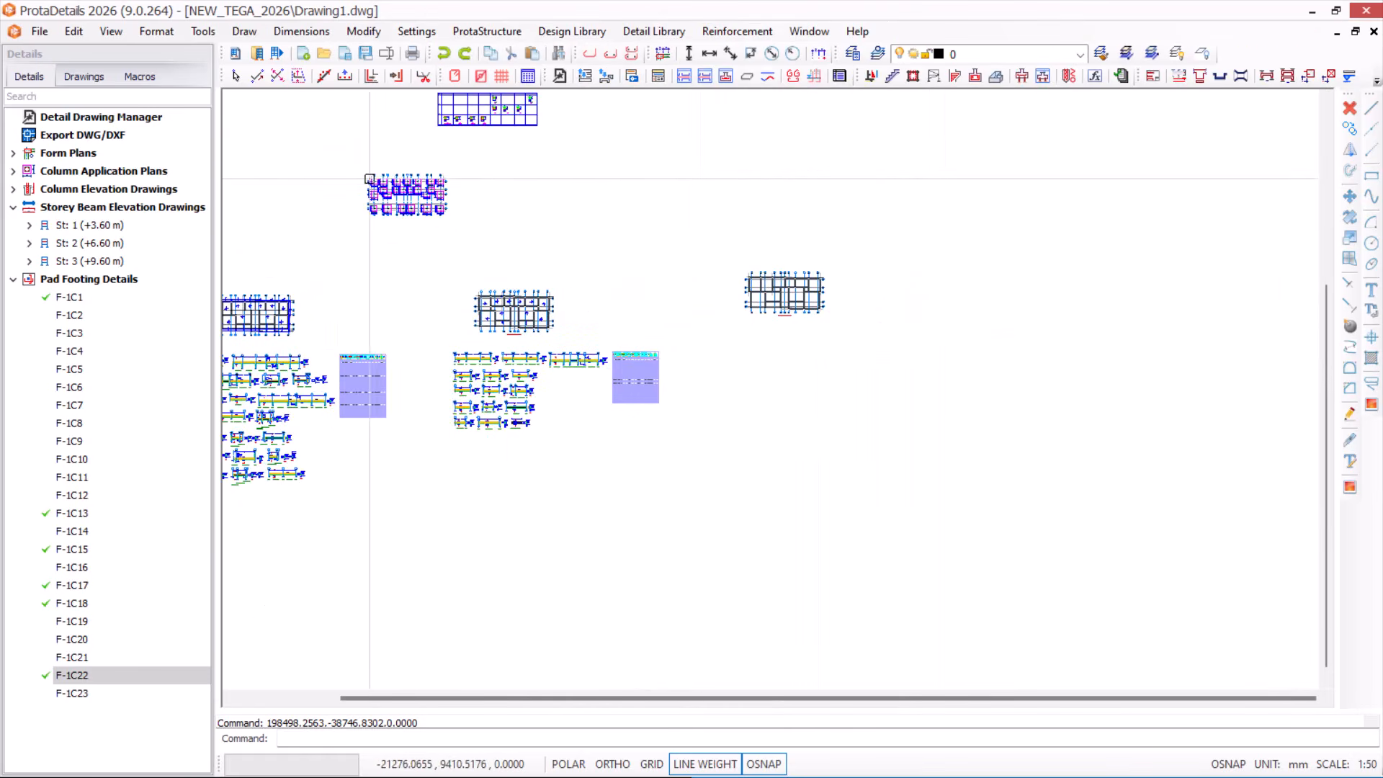
left_click(339, 151)
left_click(506, 236)
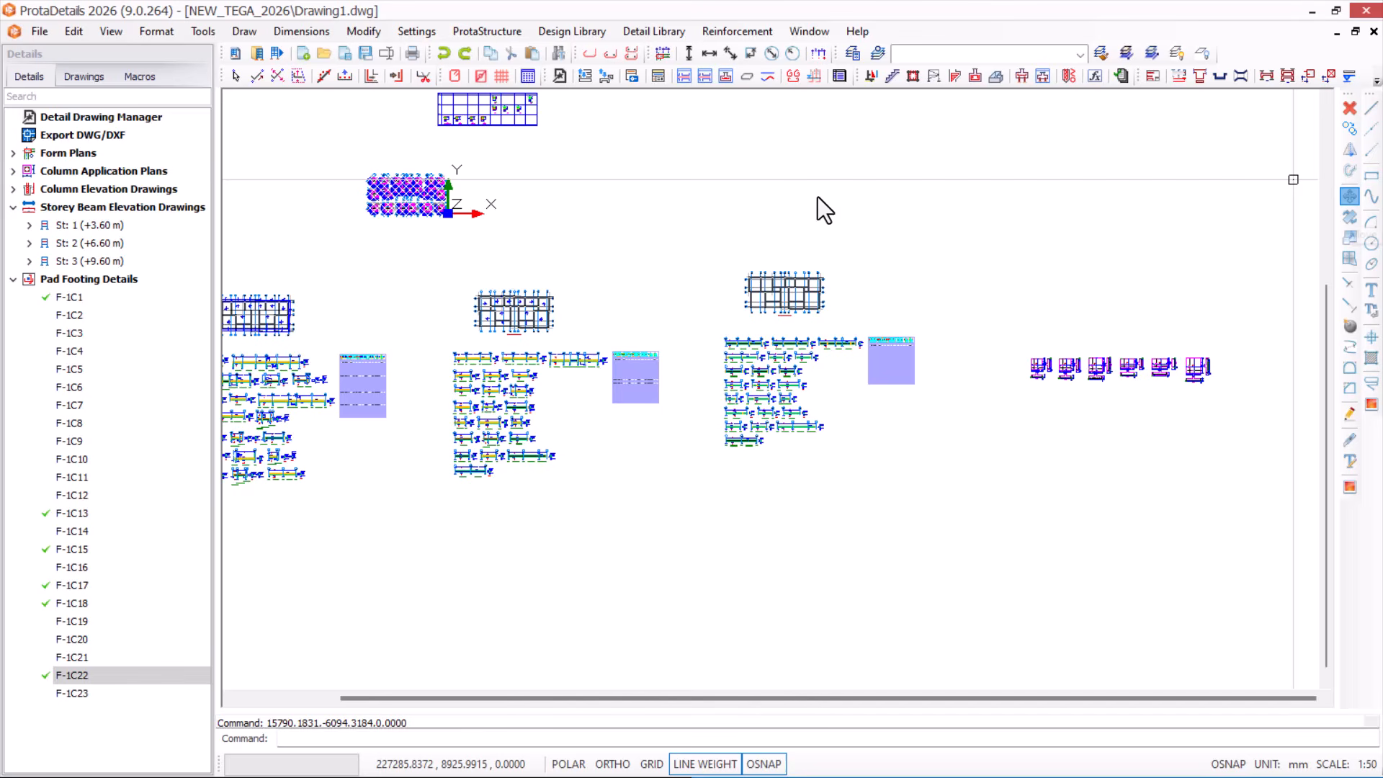
left_click(423, 204)
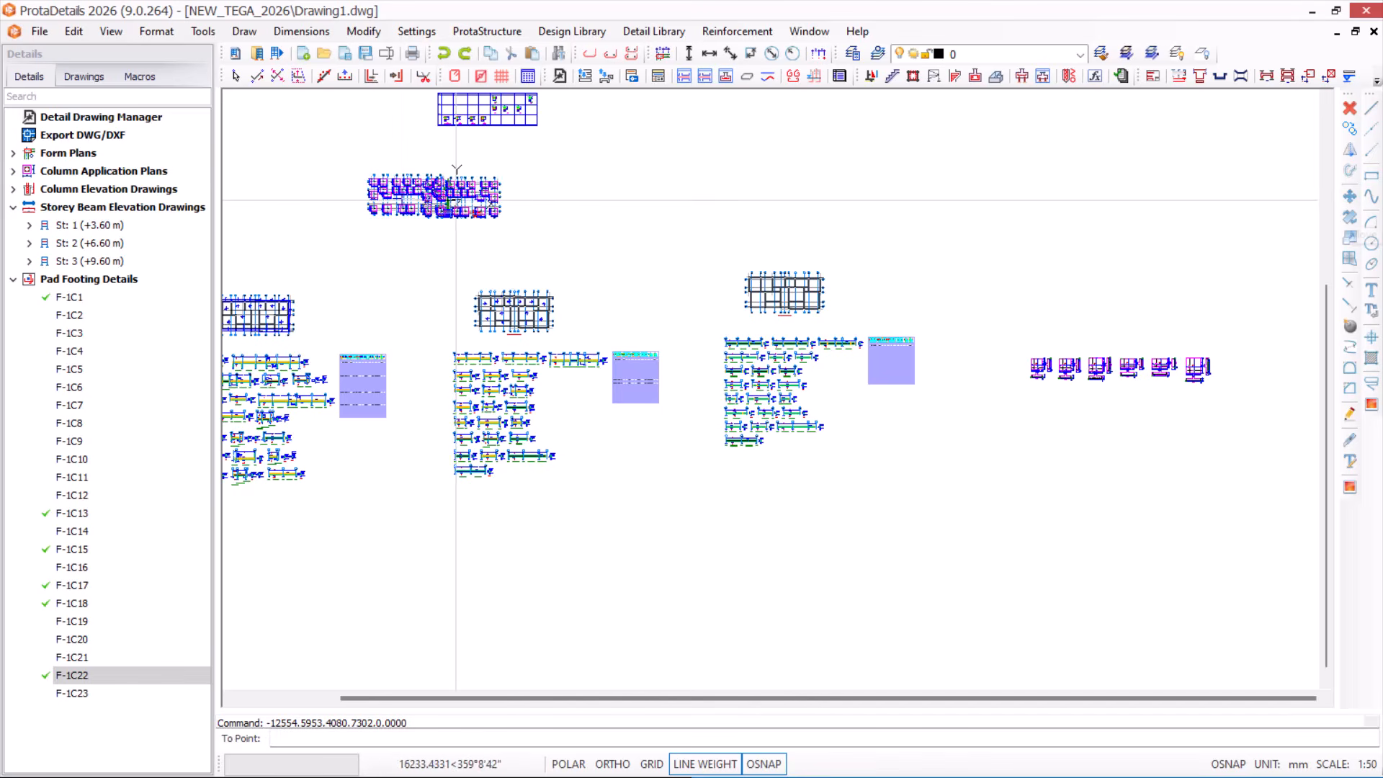
left_click(1113, 308)
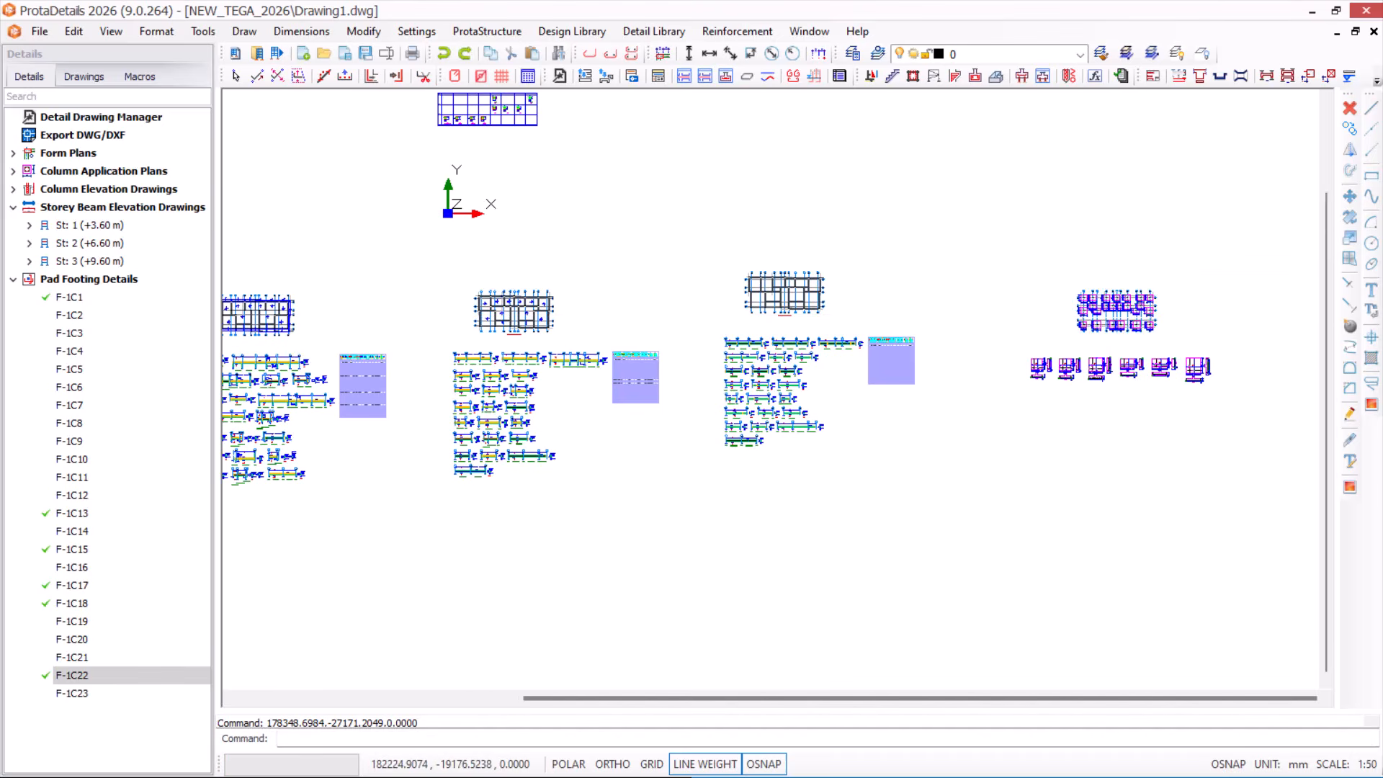
Review the foundation plan, pad footing details and full layout of storey drawings, collapsing the list of pad footing details.
scroll(1144, 253, "up", 5)
scroll(916, 340, "down", 5)
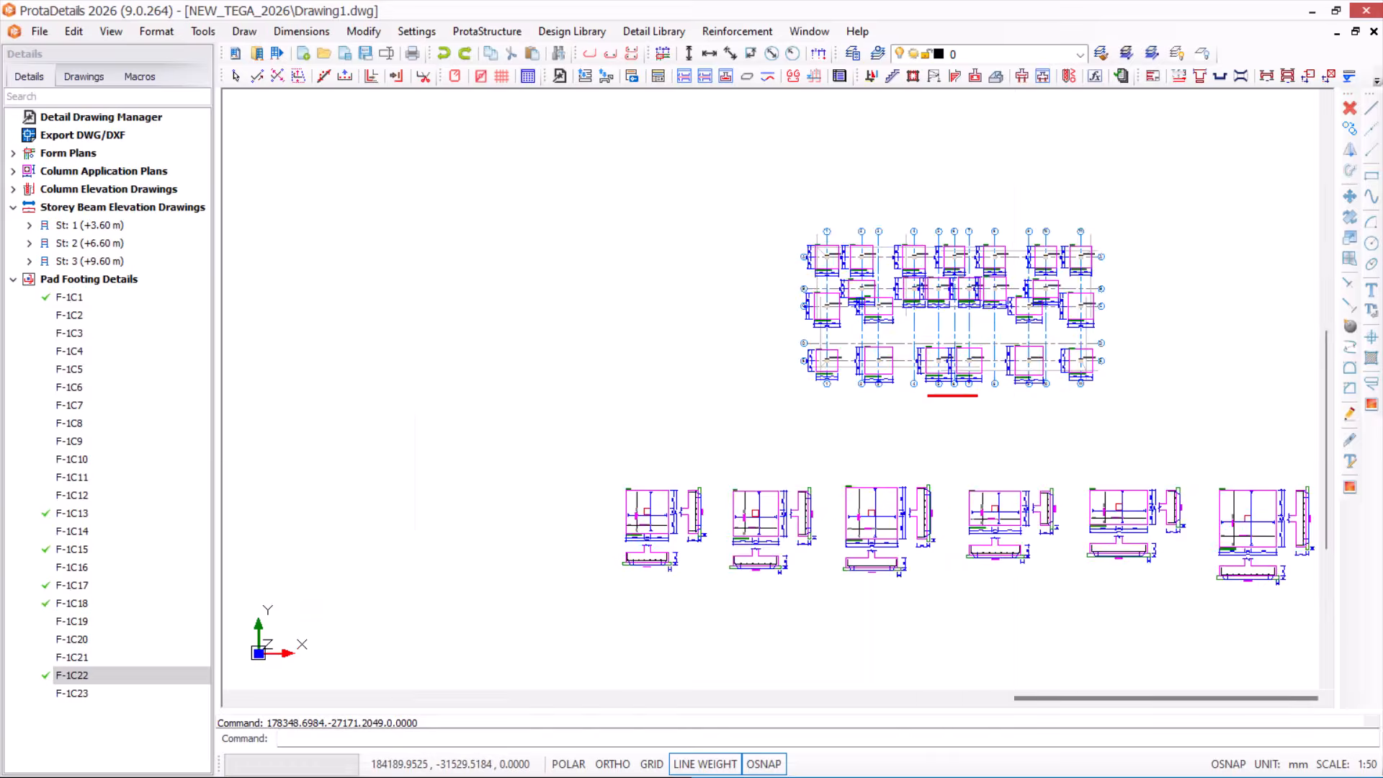
middle_click_drag(549, 330, 727, 344)
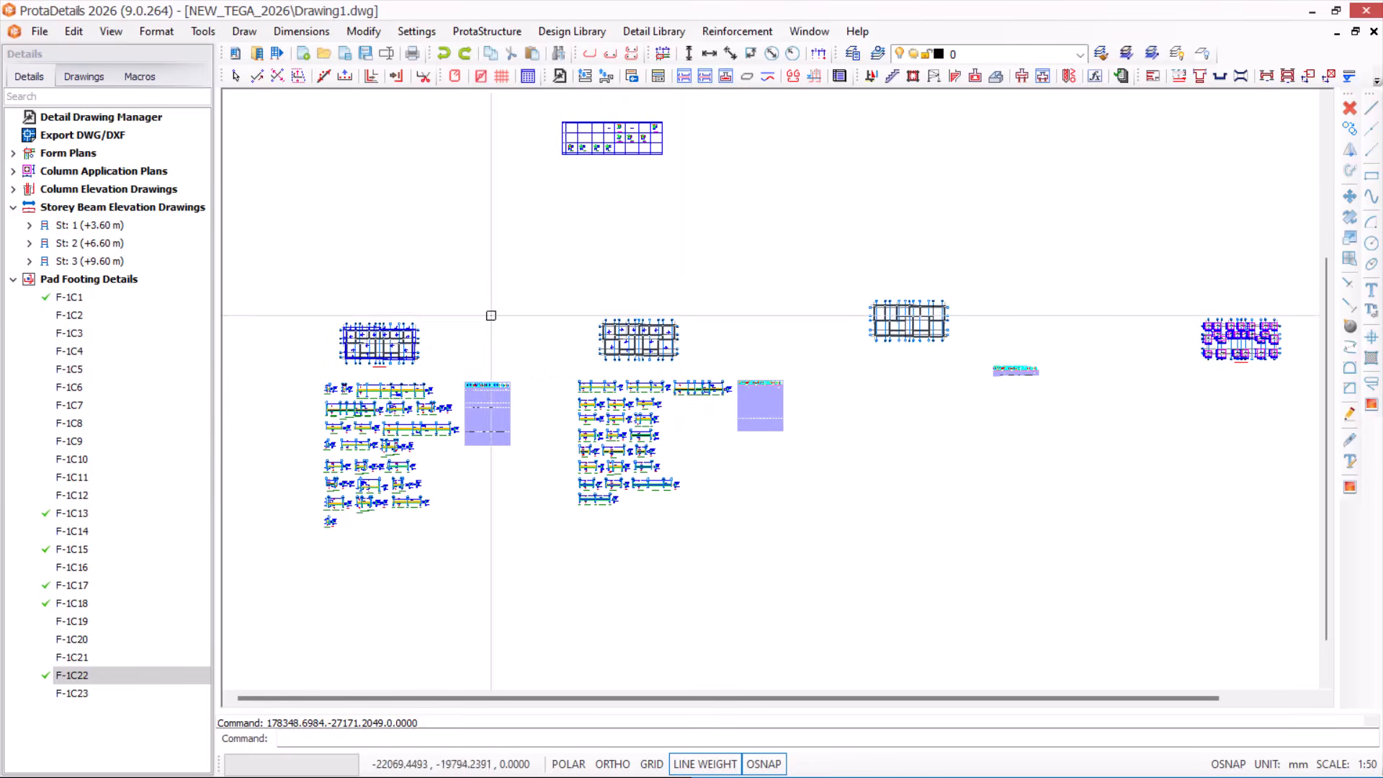
left_click(14, 280)
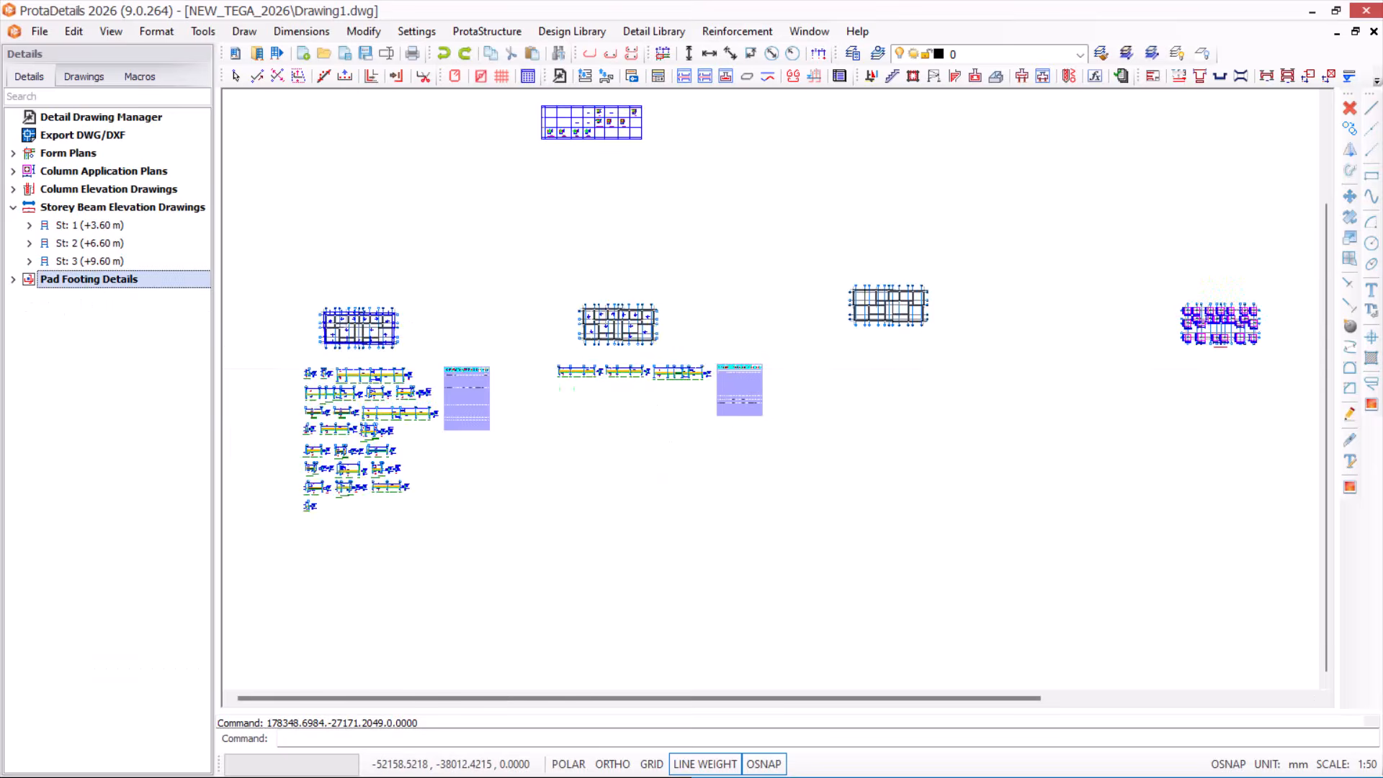
scroll(567, 312, "down", 4)
scroll(719, 140, "up", 5)
scroll(692, 218, "down", 5)
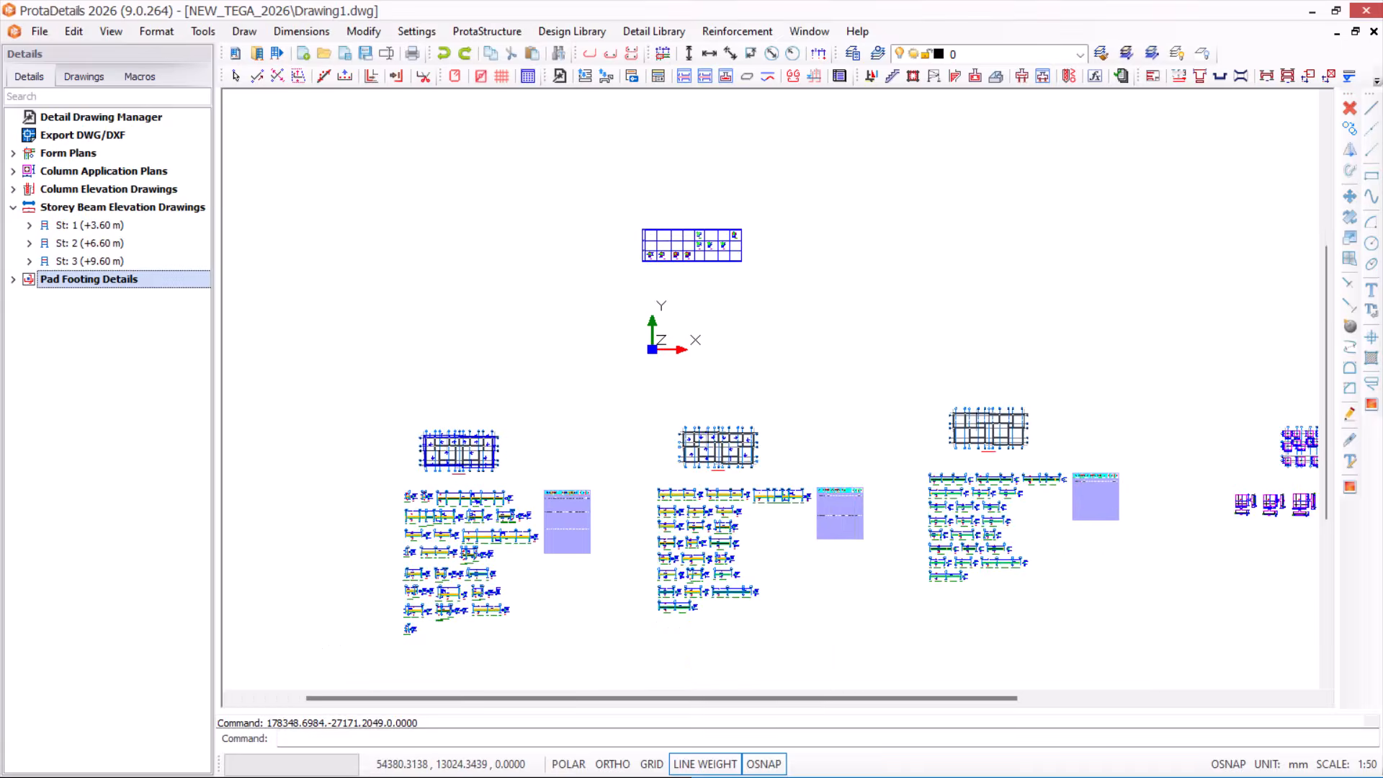
scroll(842, 303, "down", 1)
scroll(1188, 414, "up", 2)
scroll(1189, 415, "down", 1)
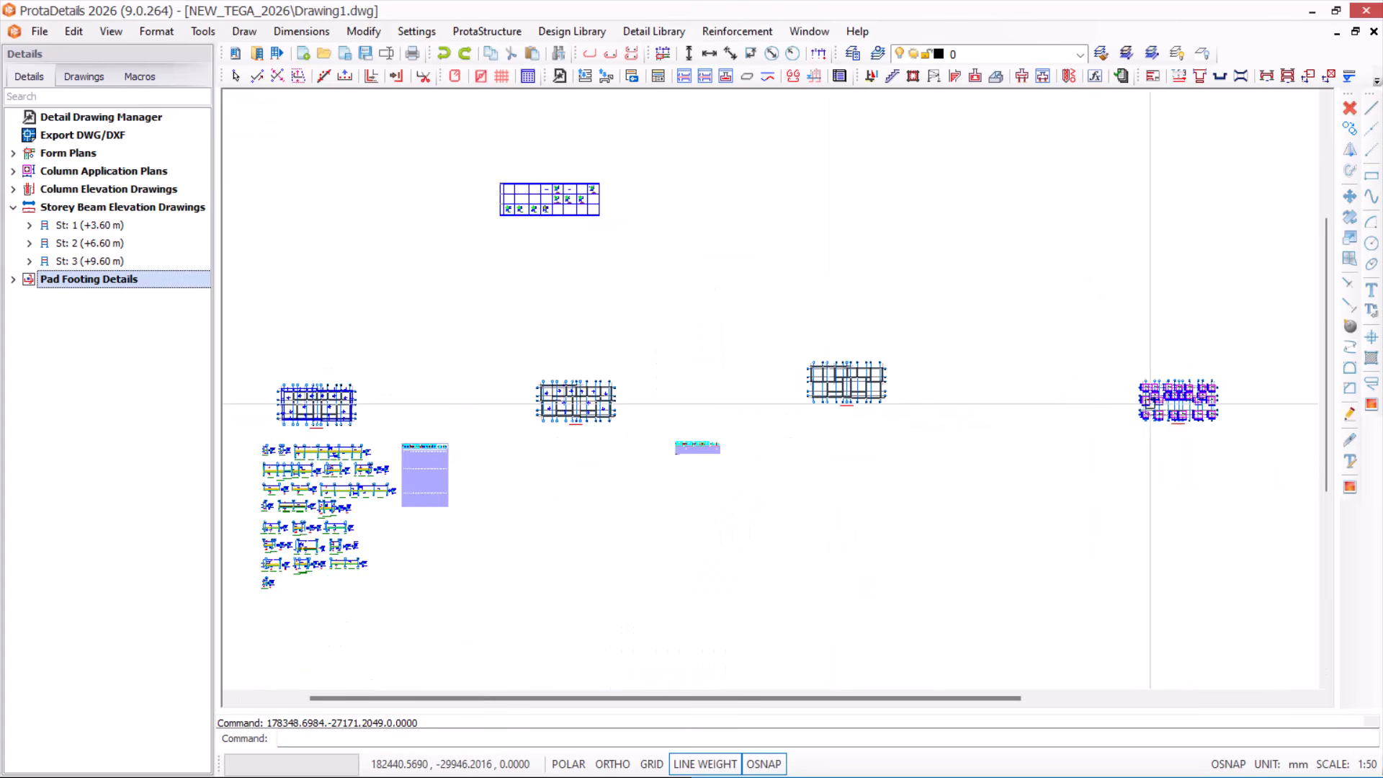
scroll(1151, 404, "down", 2)
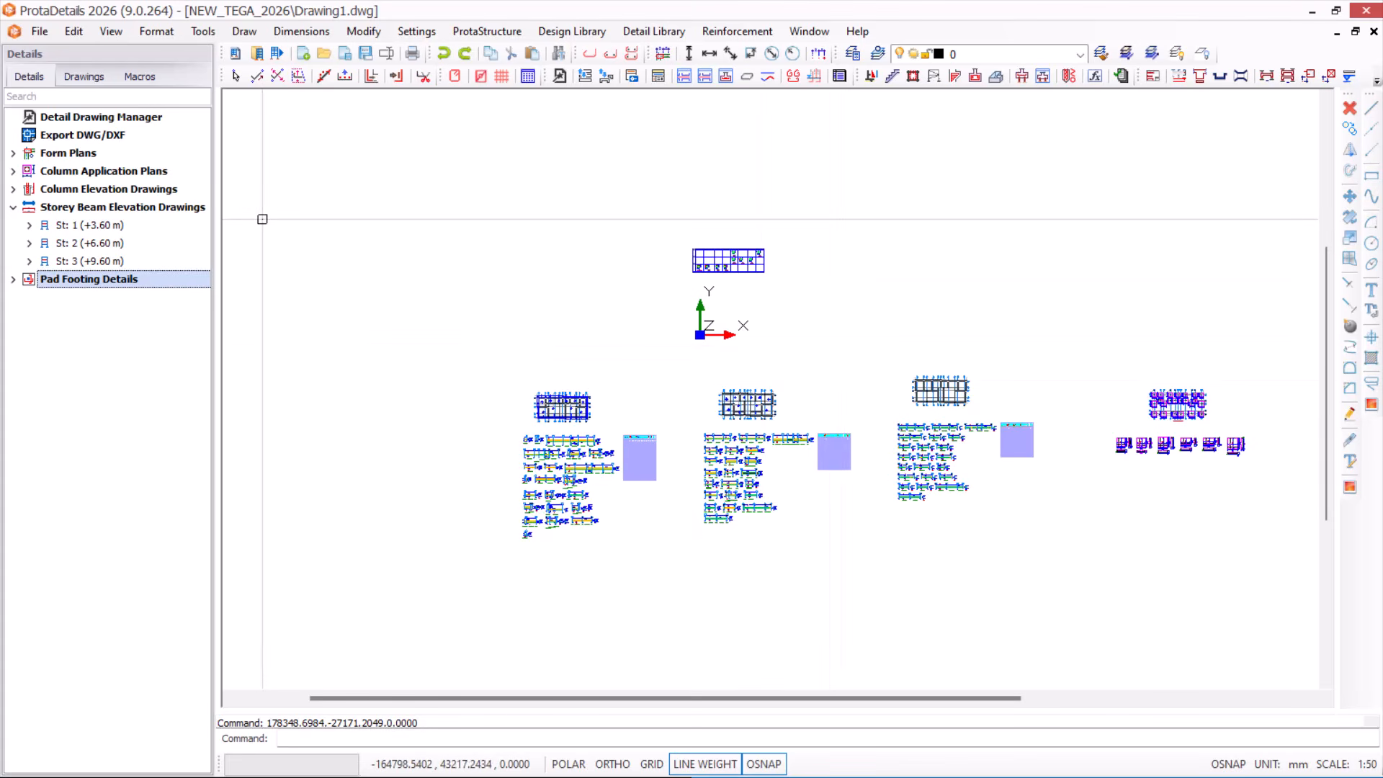
Export Drawing1.dwg in DWG2010 format to the NEW_TEGA_2026\ExportedDrawings directory.
left_click(69, 136)
right_click(70, 136)
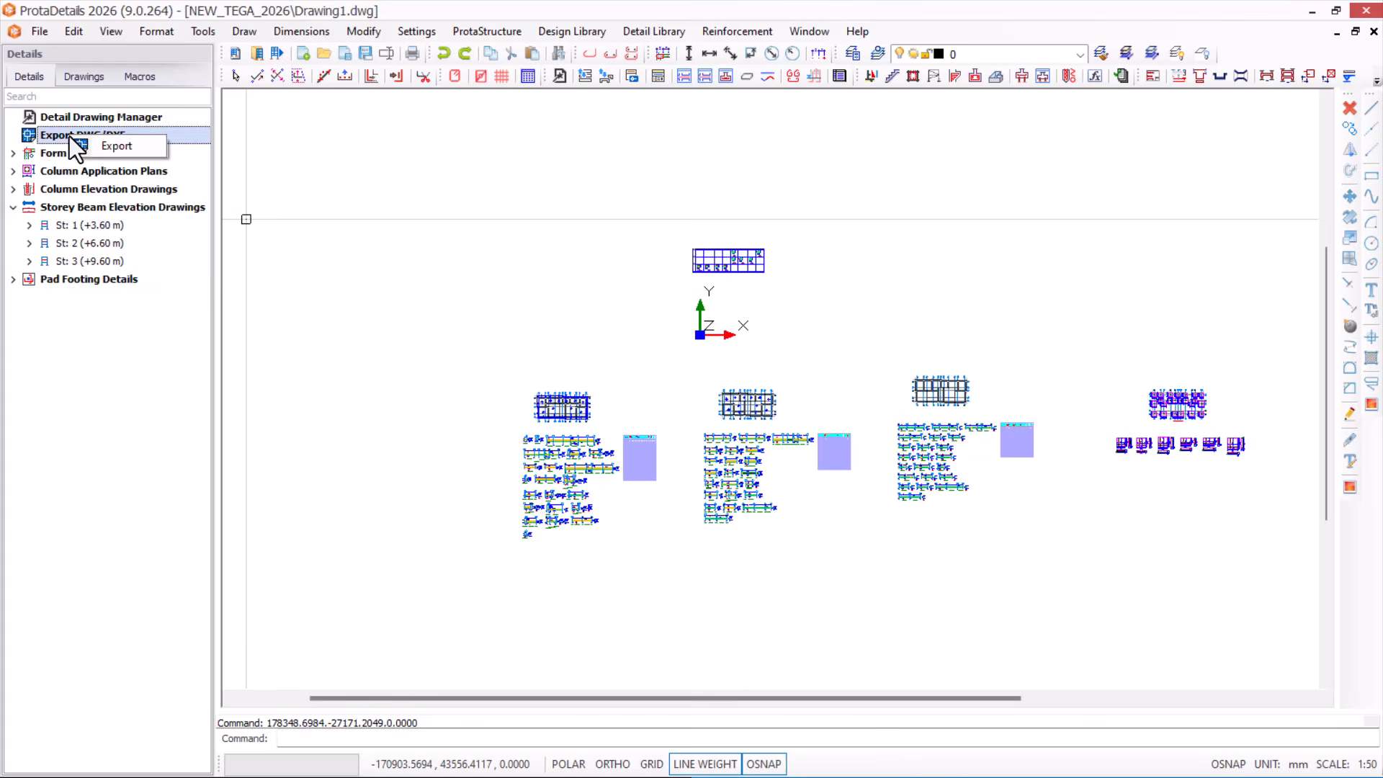
left_click(117, 145)
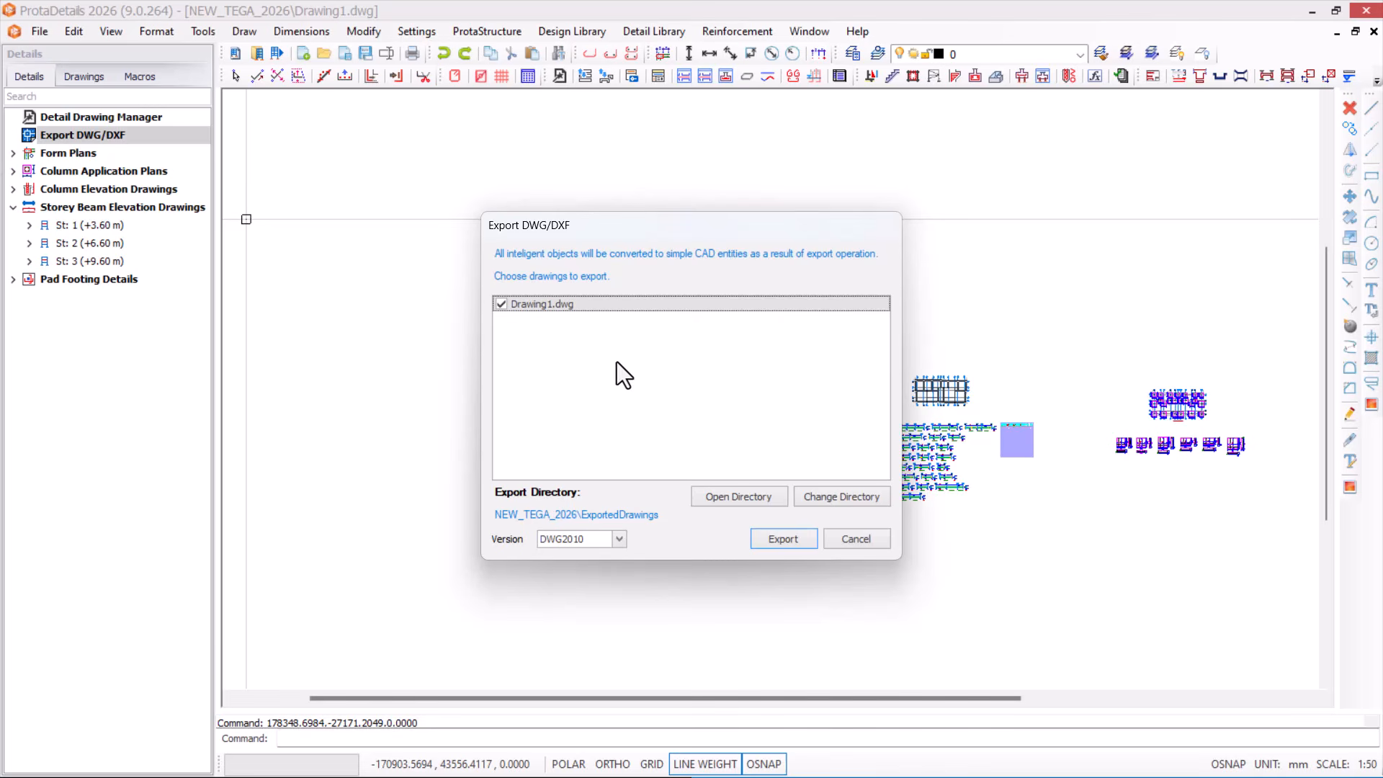
left_click(619, 539)
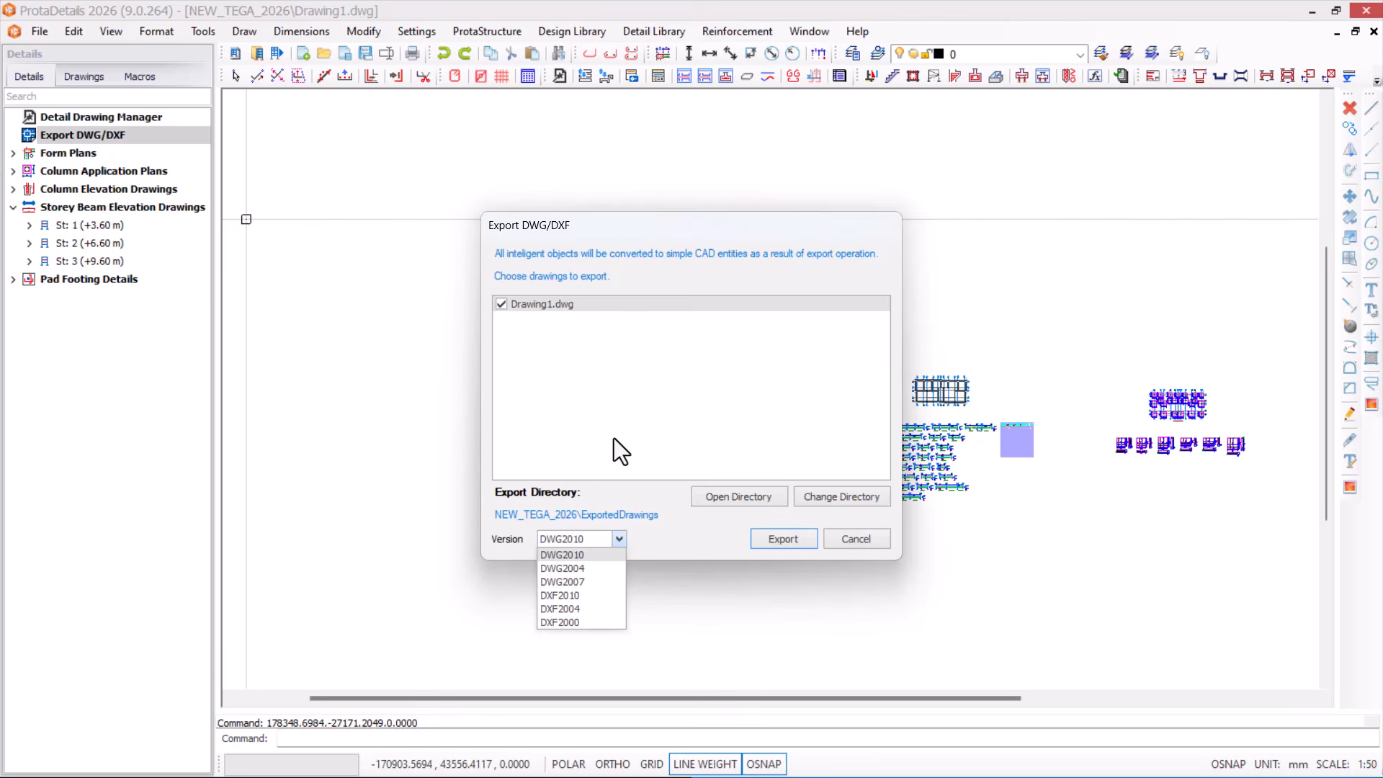
left_click(608, 474)
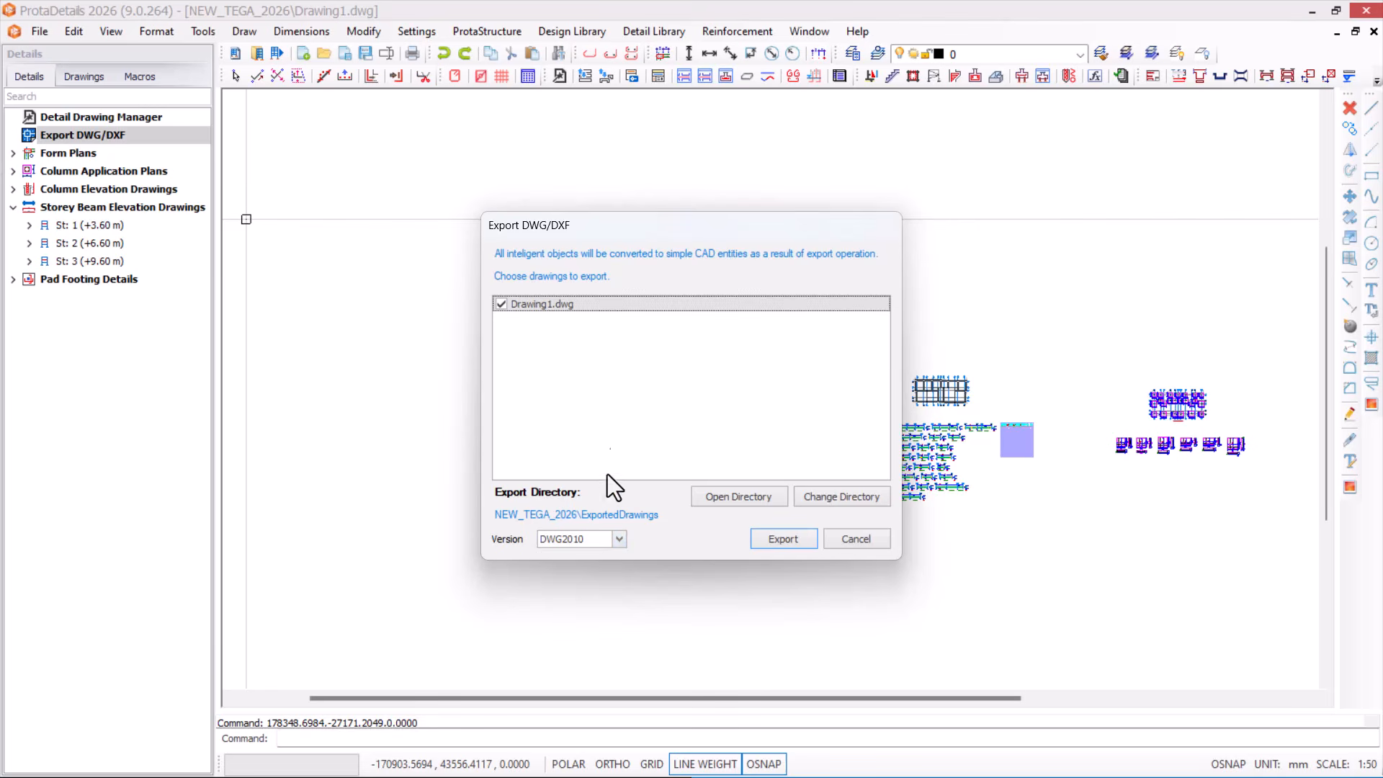
left_click(785, 540)
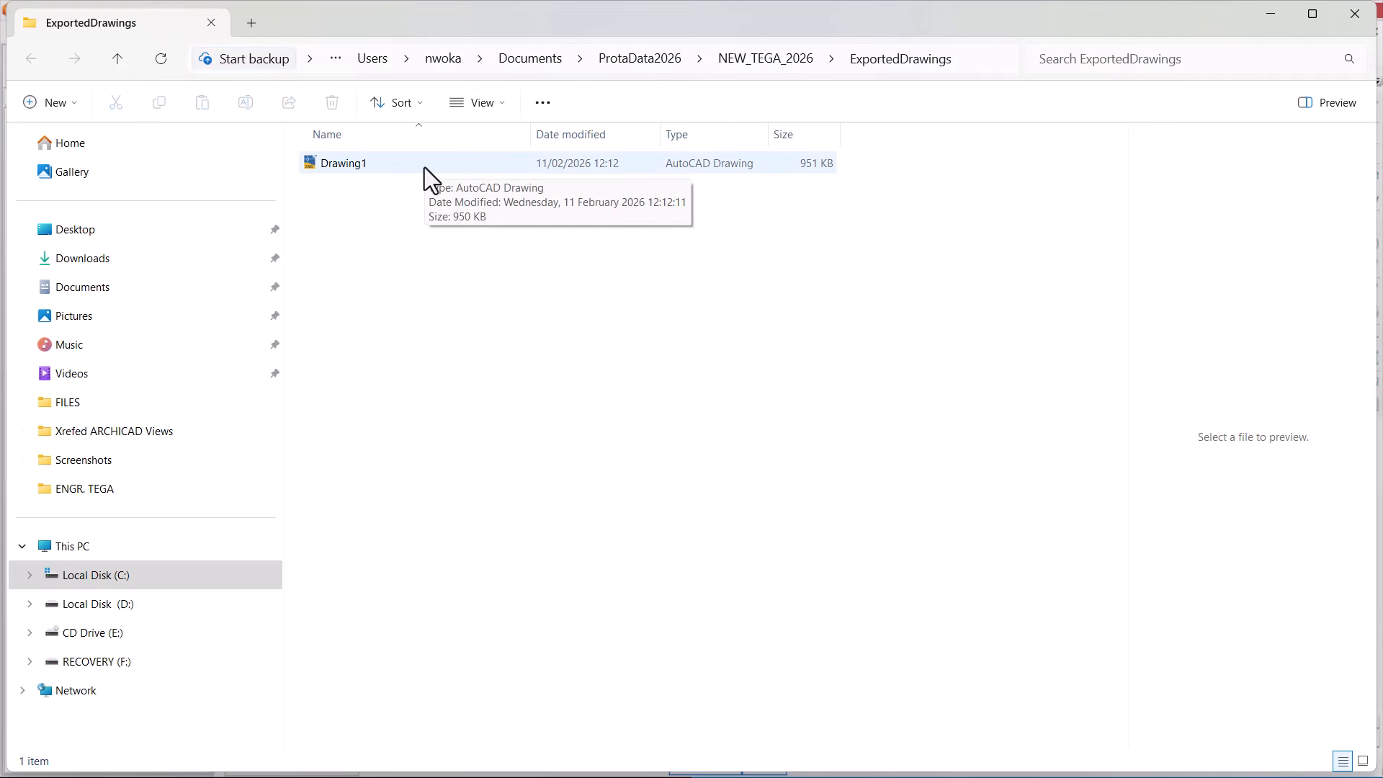
Open the exported Drawing1 file in AutoCAD and review its layout of plans, beam elevations, schedules and footing details.
left_click(425, 167)
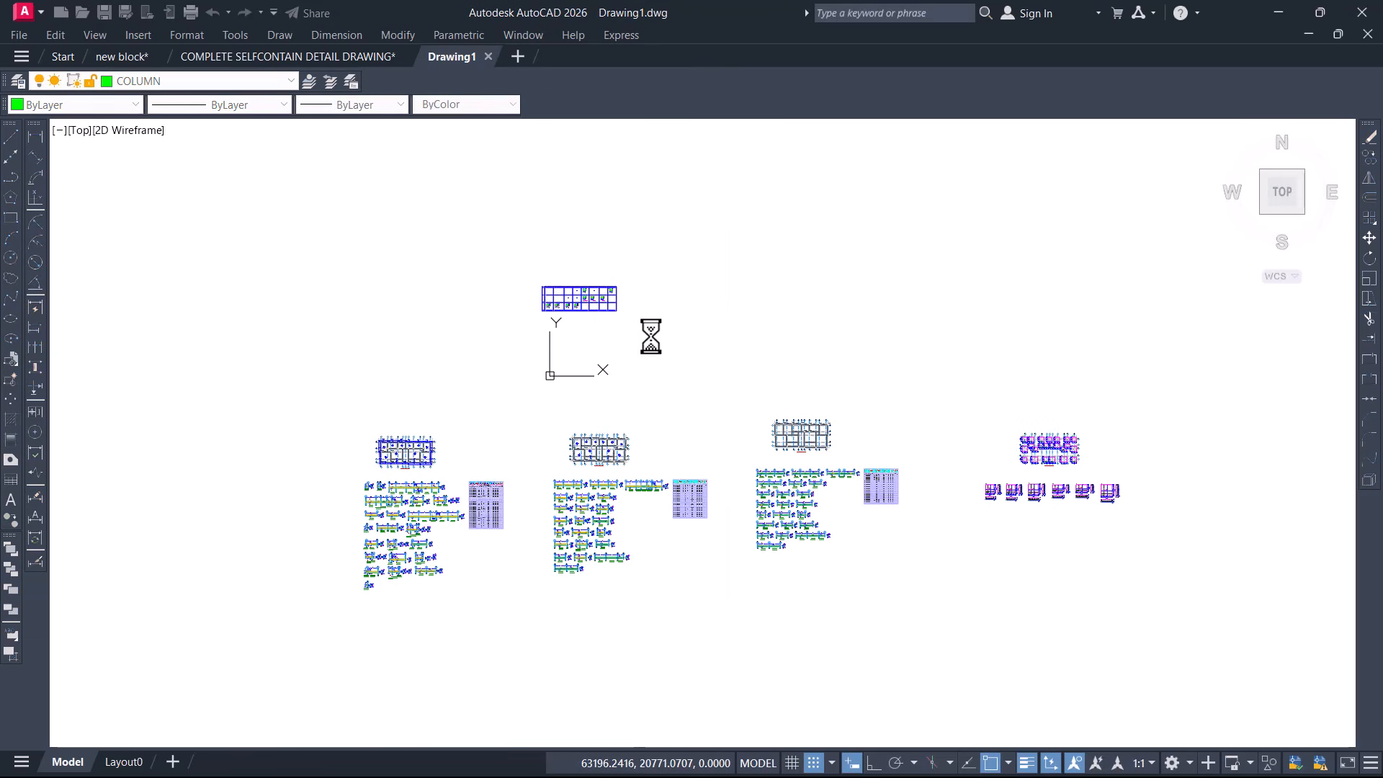
scroll(402, 516, "up", 8)
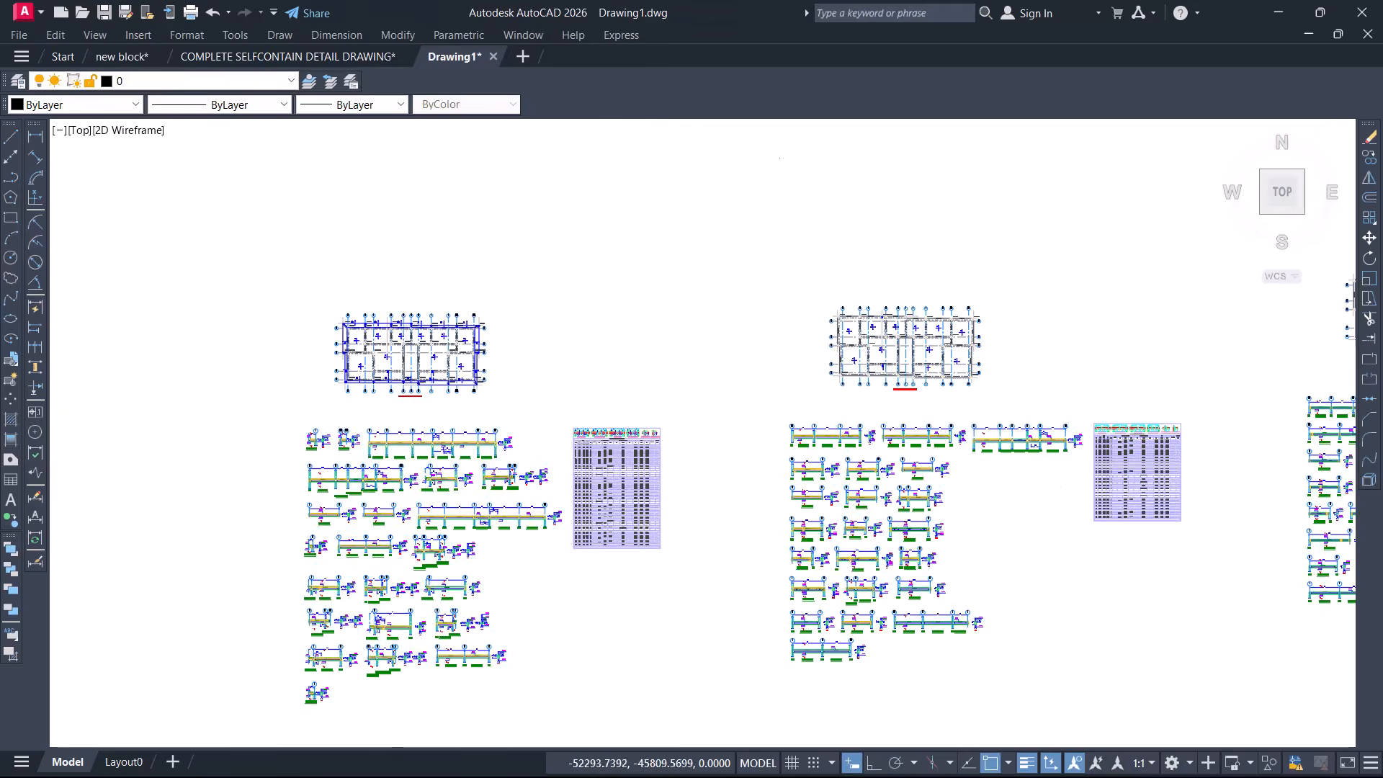
scroll(519, 384, "down", 4)
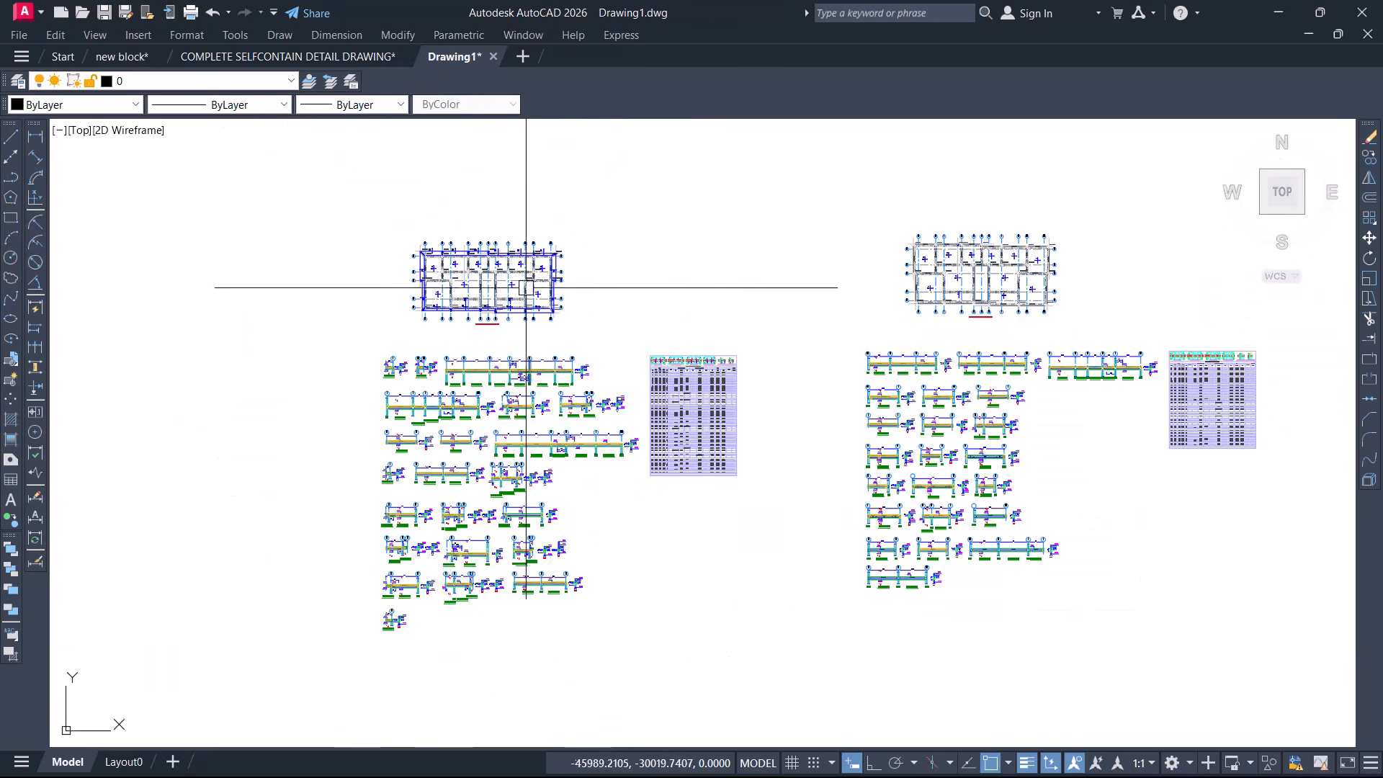
scroll(503, 250, "up", 3)
scroll(489, 284, "down", 7)
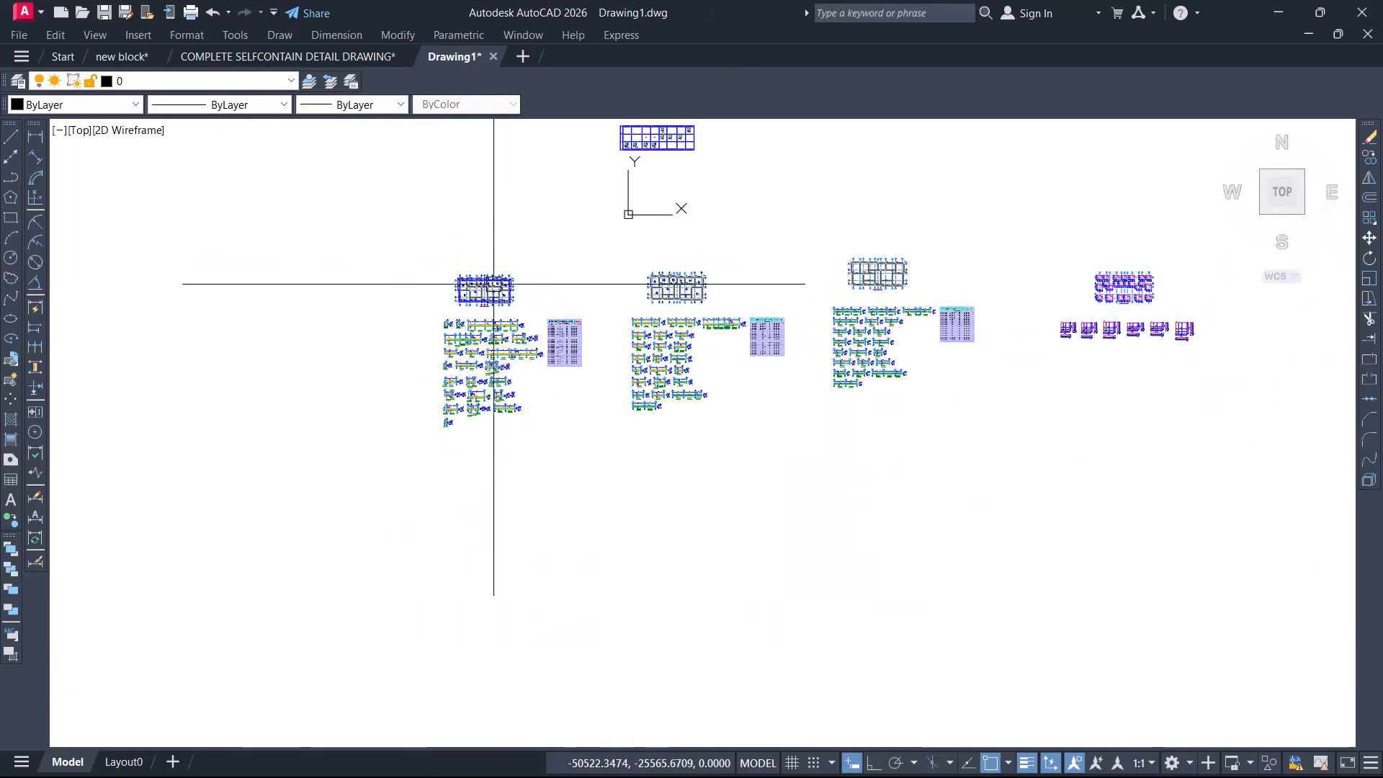
middle_click_drag(663, 171, 663, 285)
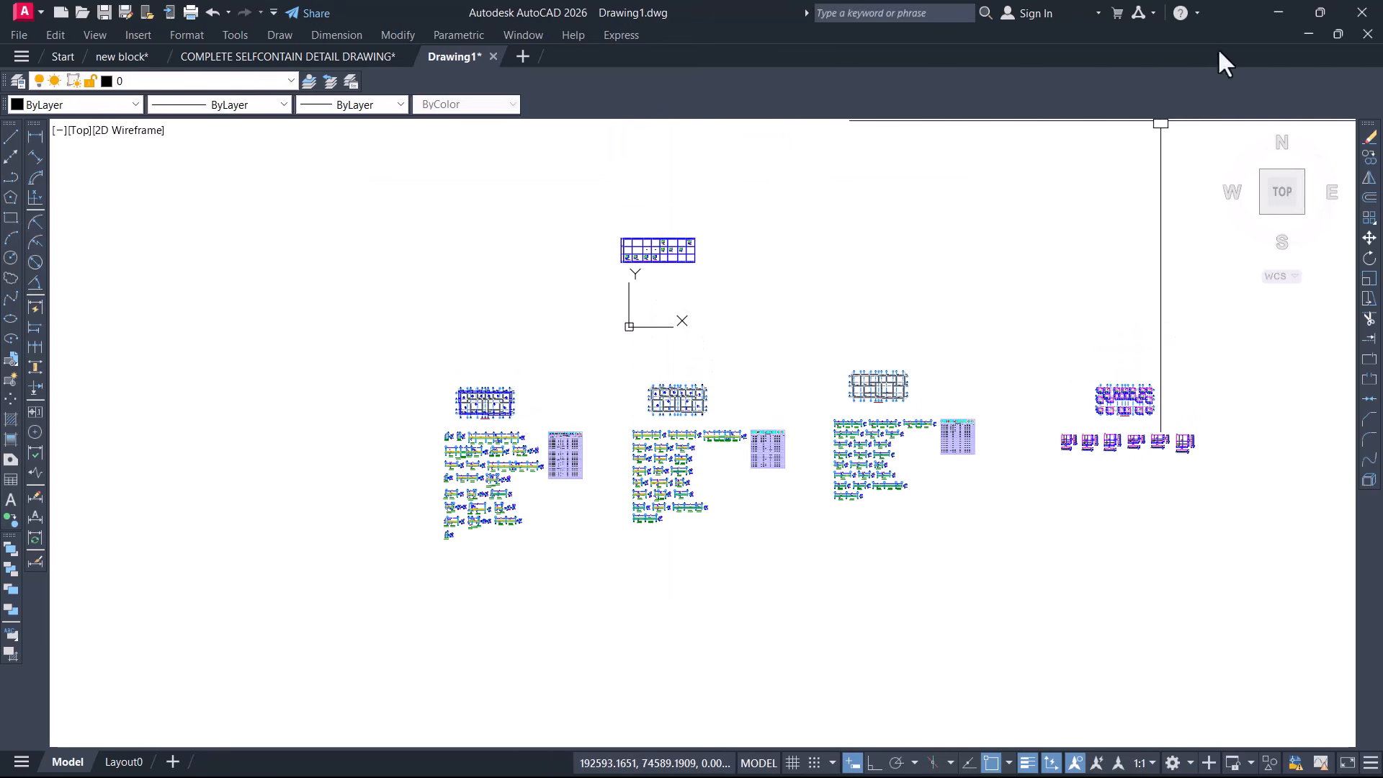
Minimize AutoCAD, close the ExportedDrawings folder, accept the Structural Detailing dialog in ProtaDetails and close that program.
left_click(1278, 10)
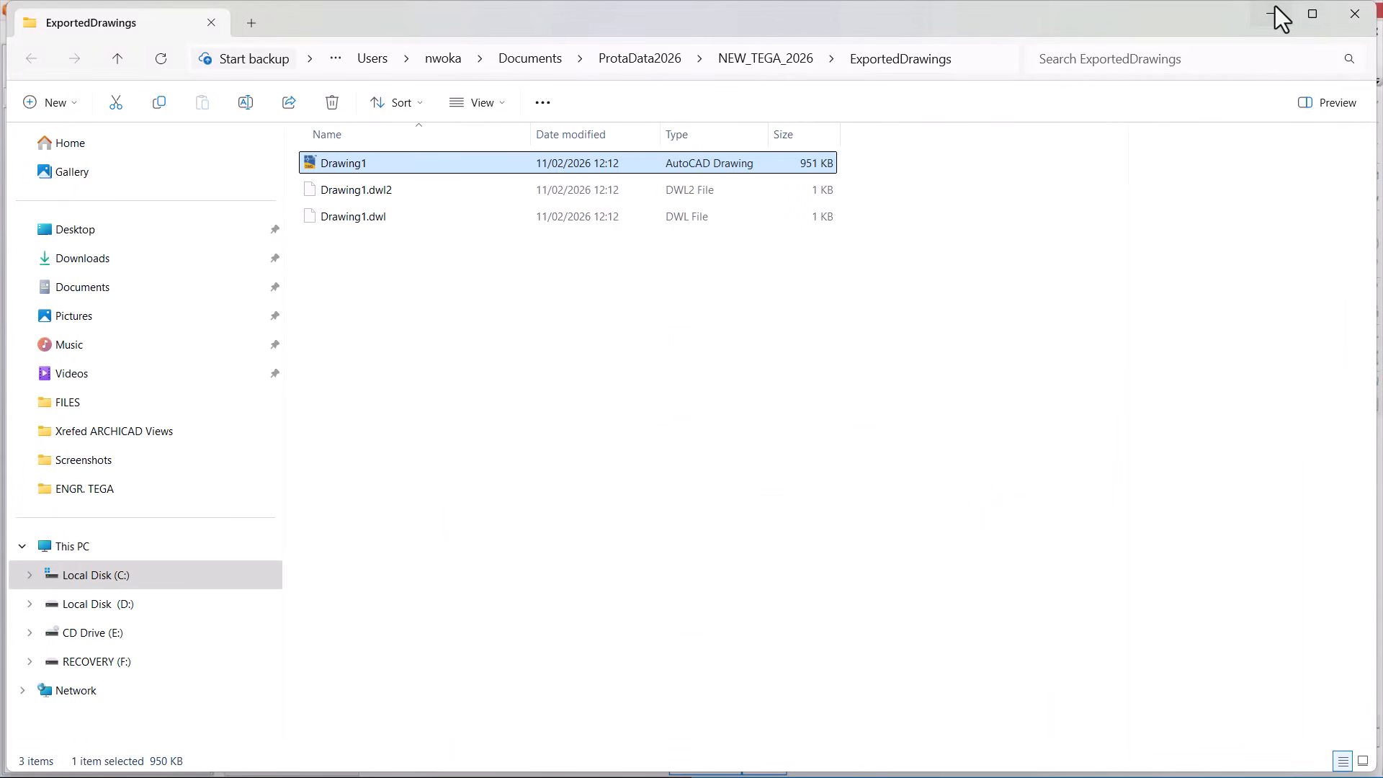
left_click(1354, 13)
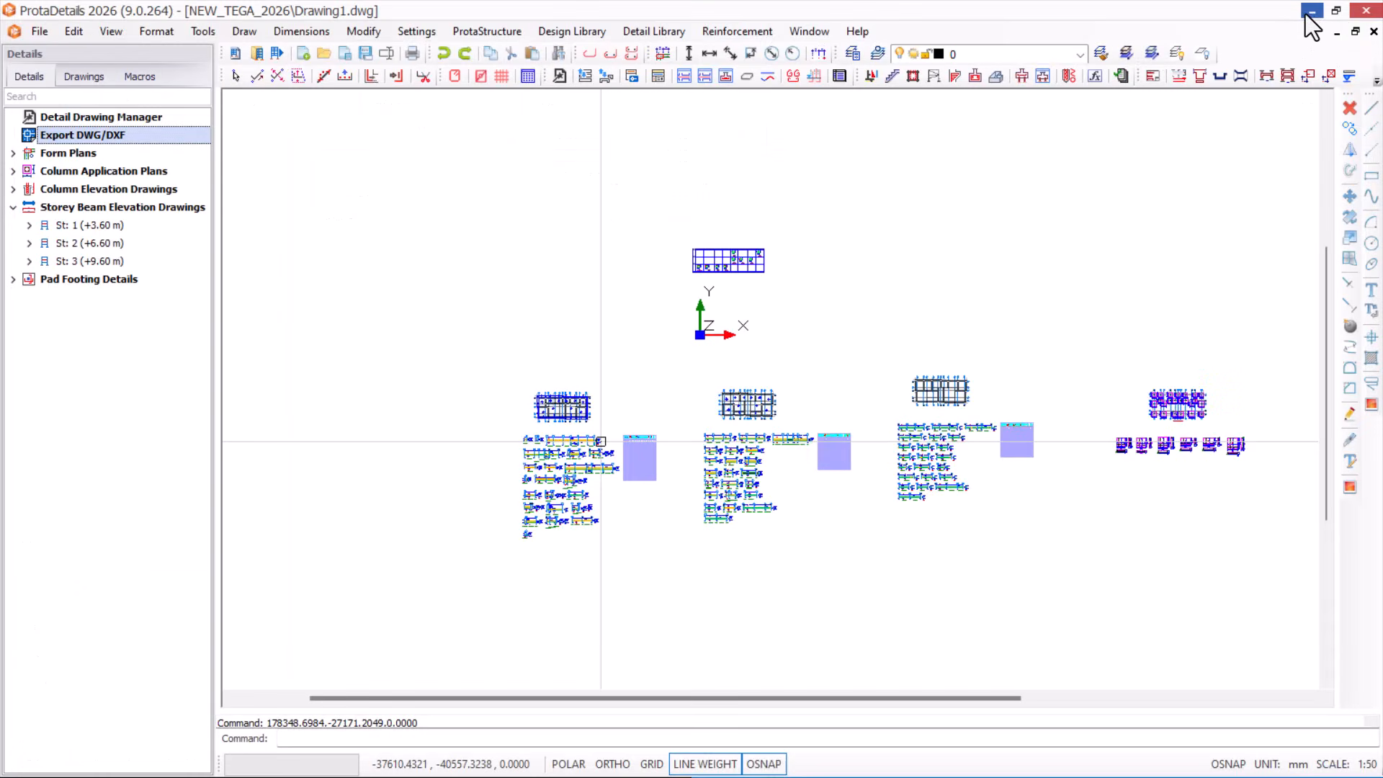
left_click(47, 29)
left_click(85, 91)
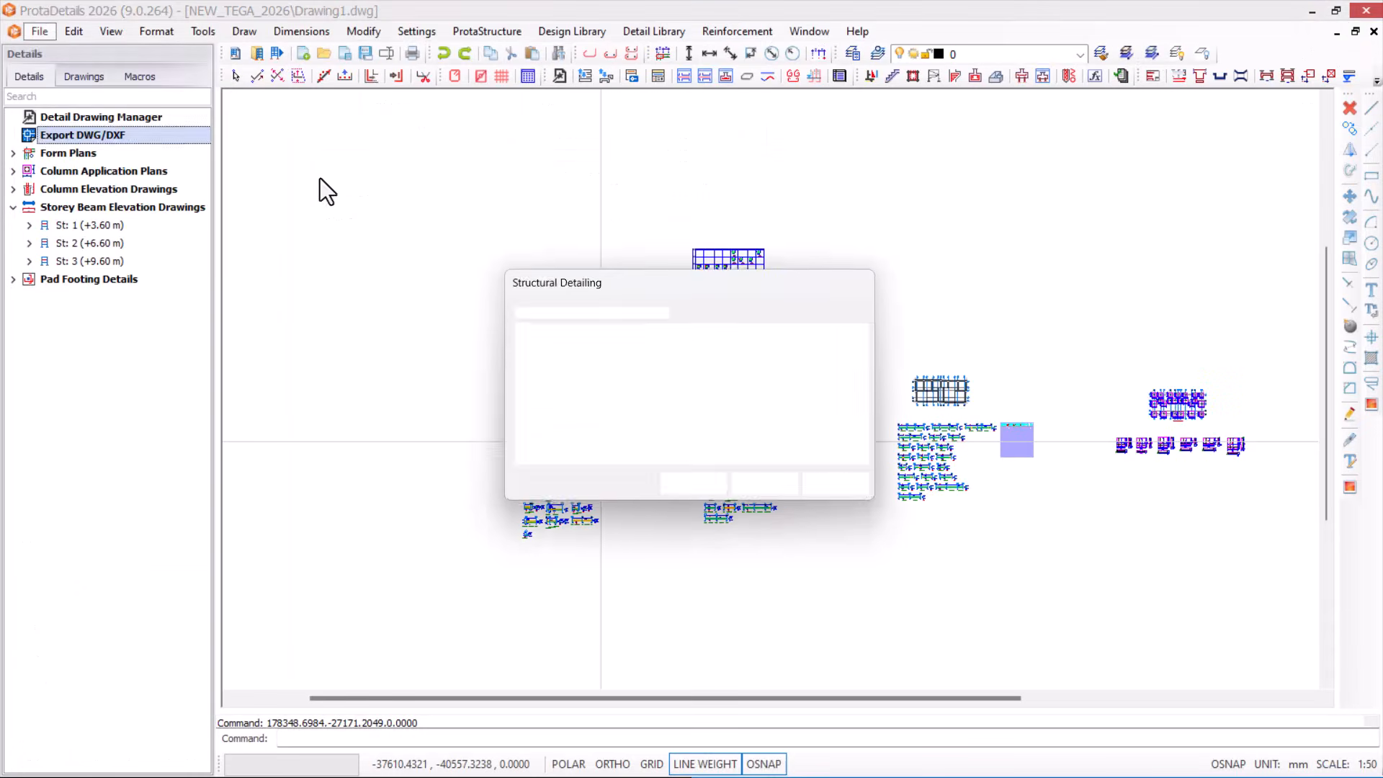
left_click(693, 485)
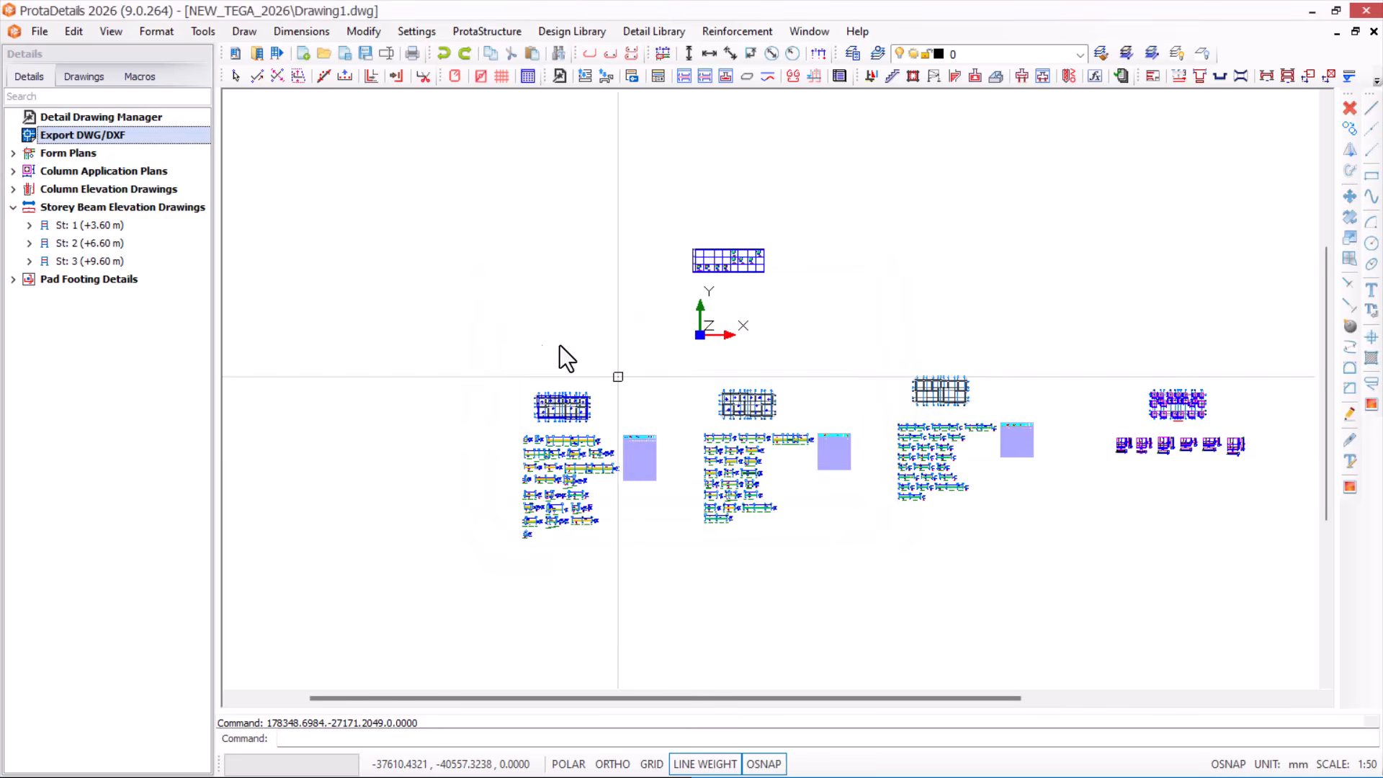
left_click(1365, 11)
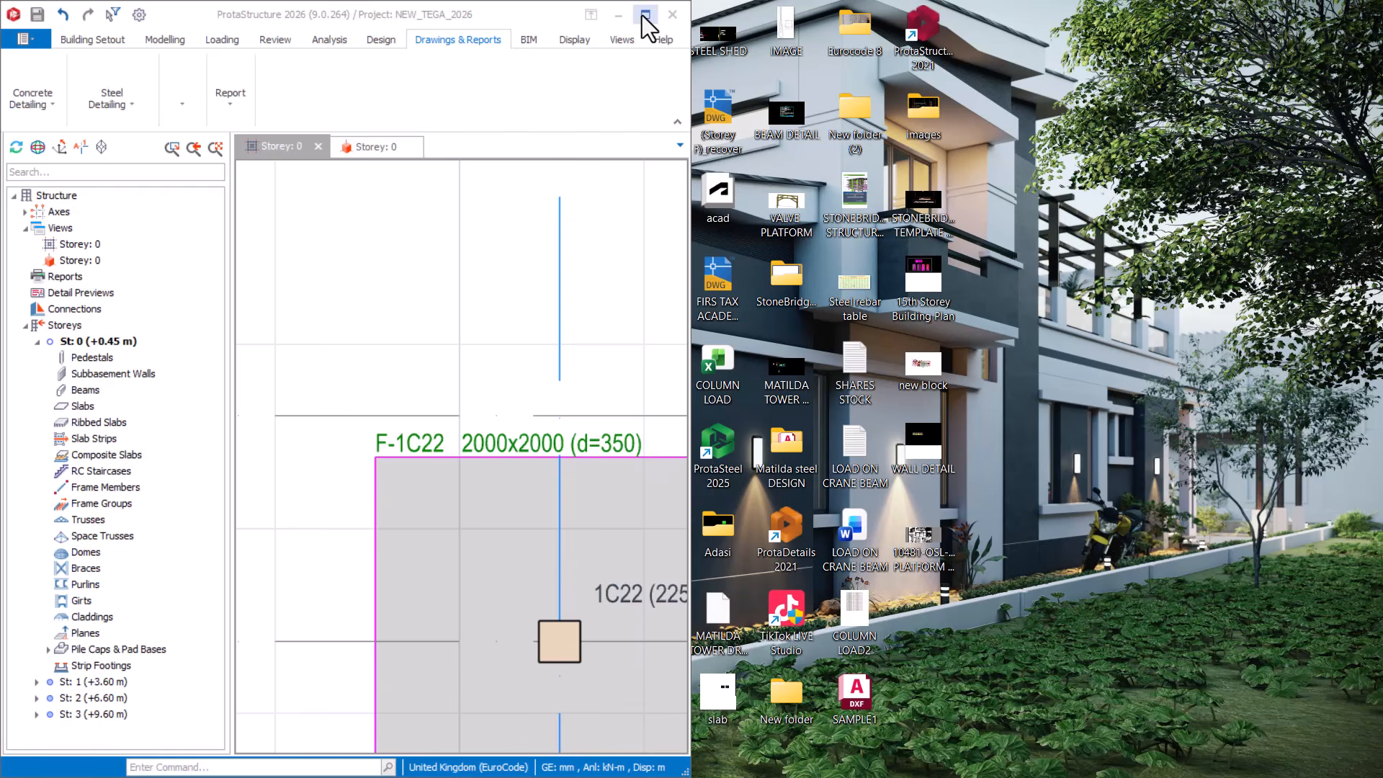
Maximize ProtaStructure to view the 3D model of the NEW_TEGA_2026 building, and minimize the window.
left_click(642, 15)
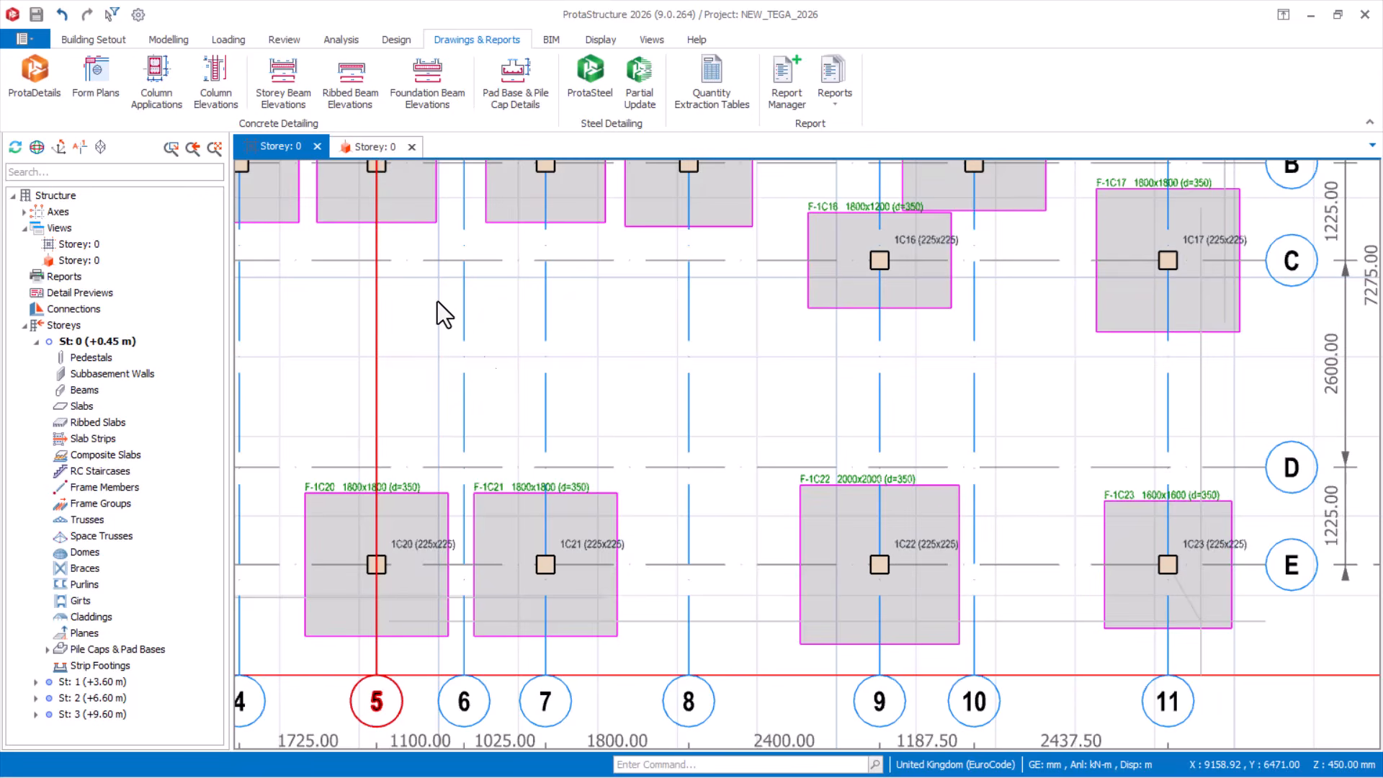
left_click(371, 147)
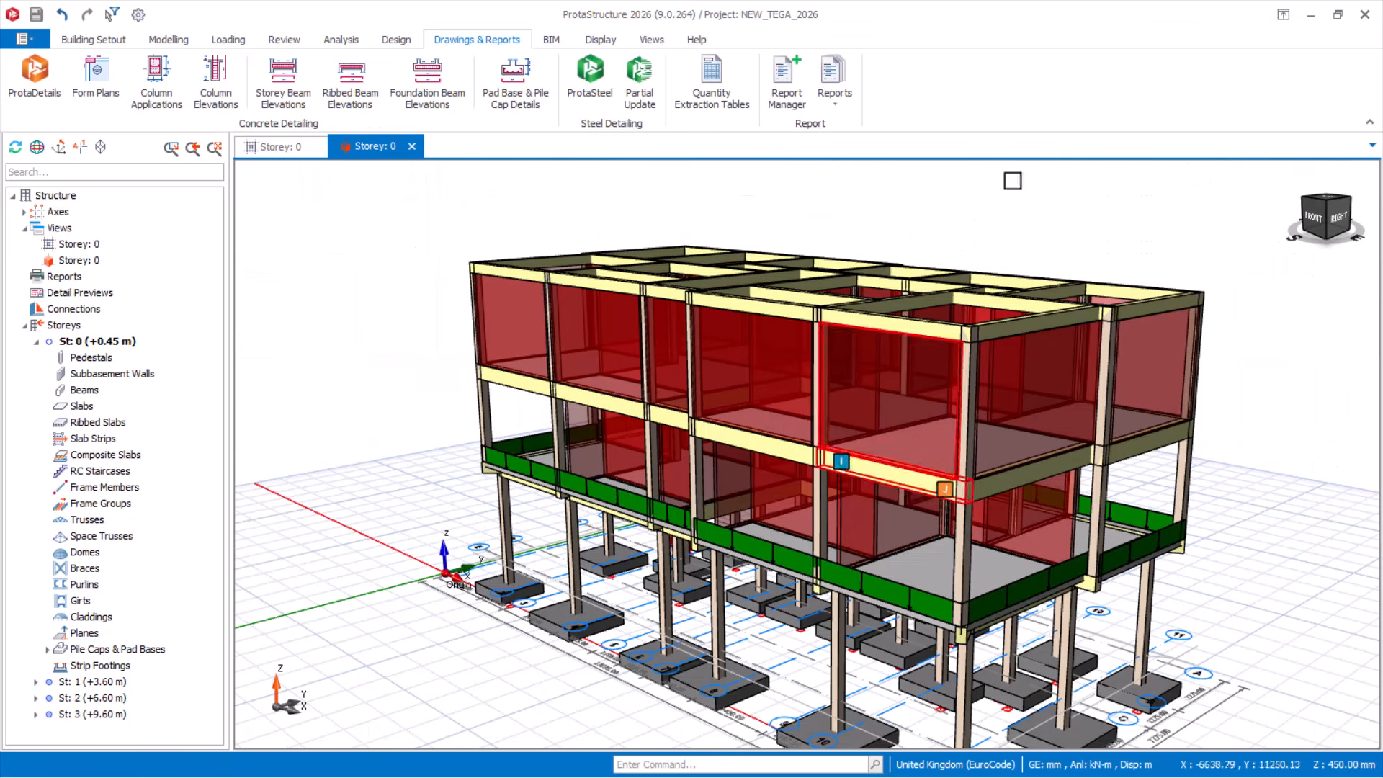
left_click(1308, 20)
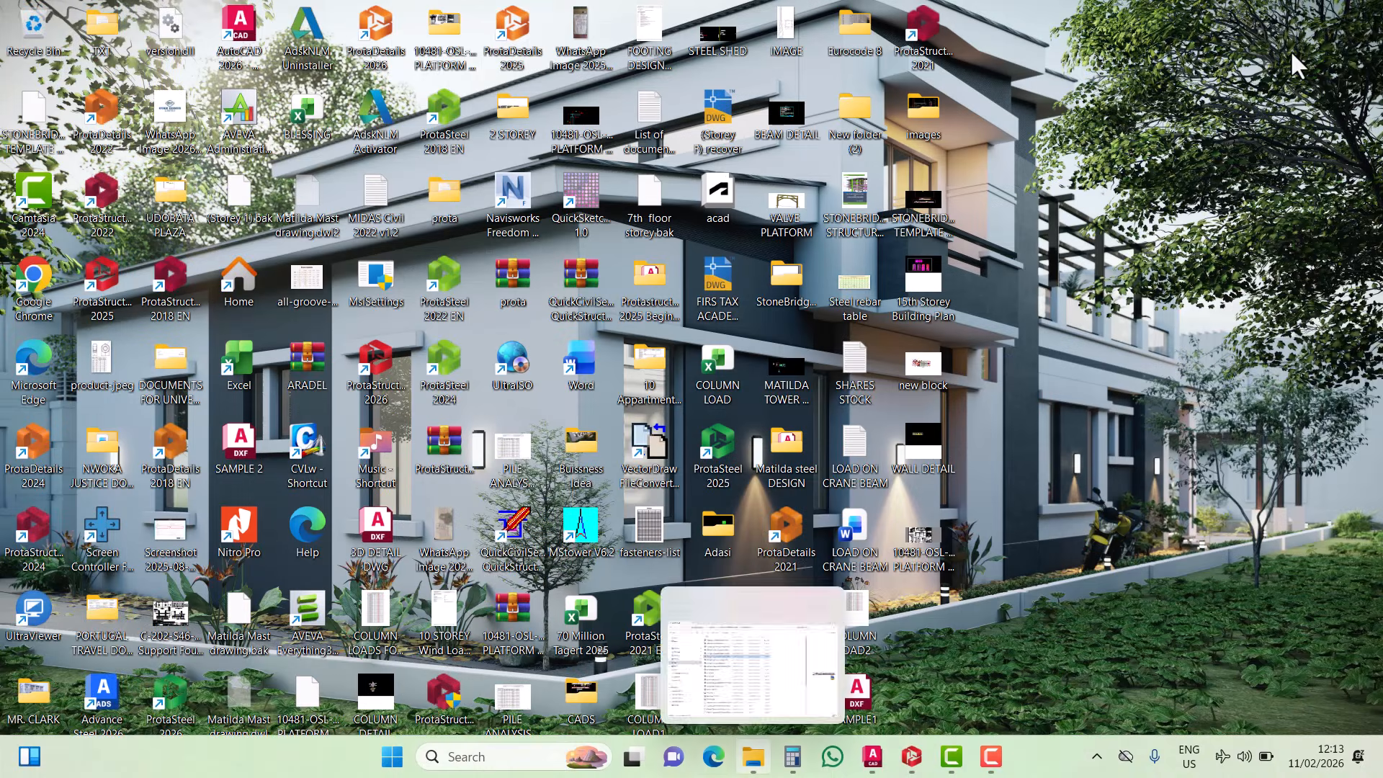
Switch to File Explorer and browse the Documents folder down to the StoneBridge template folders.
left_click(753, 758)
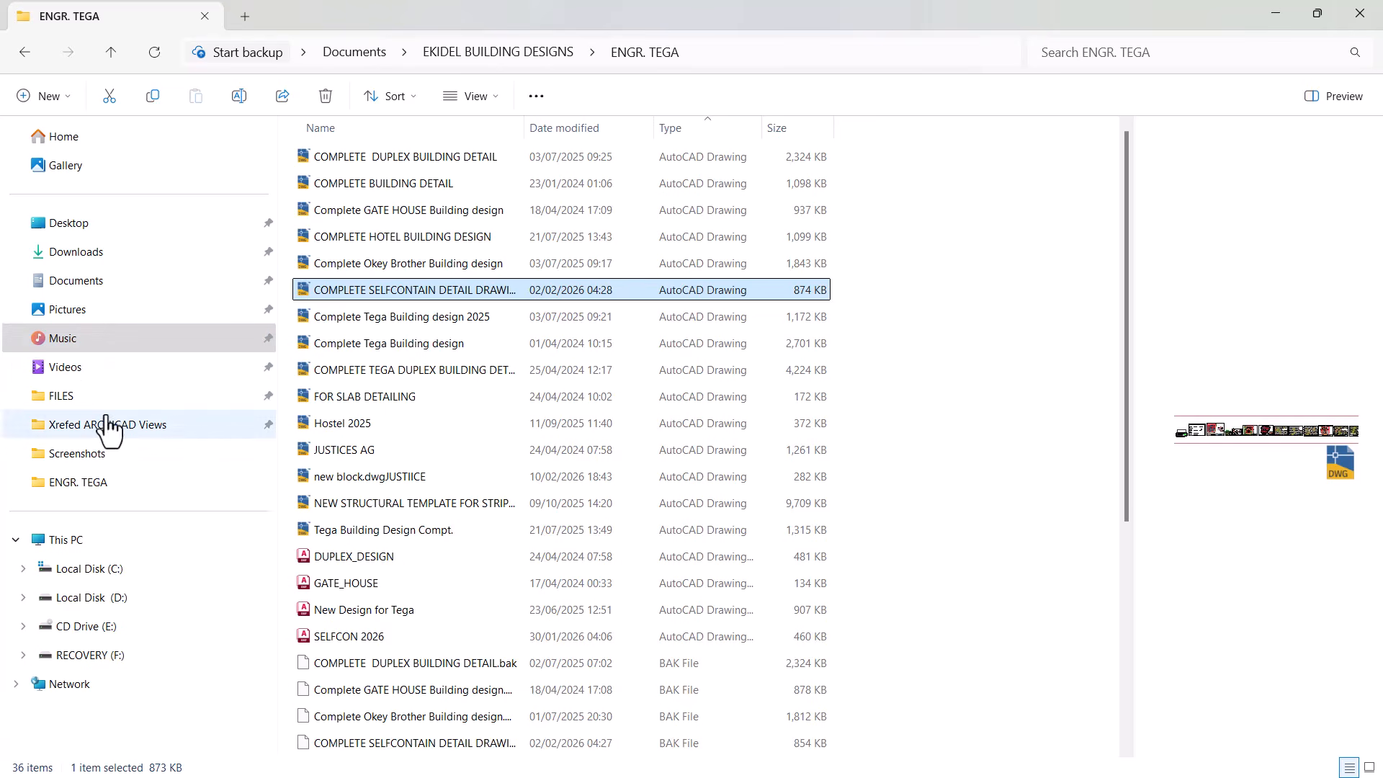
left_click(101, 282)
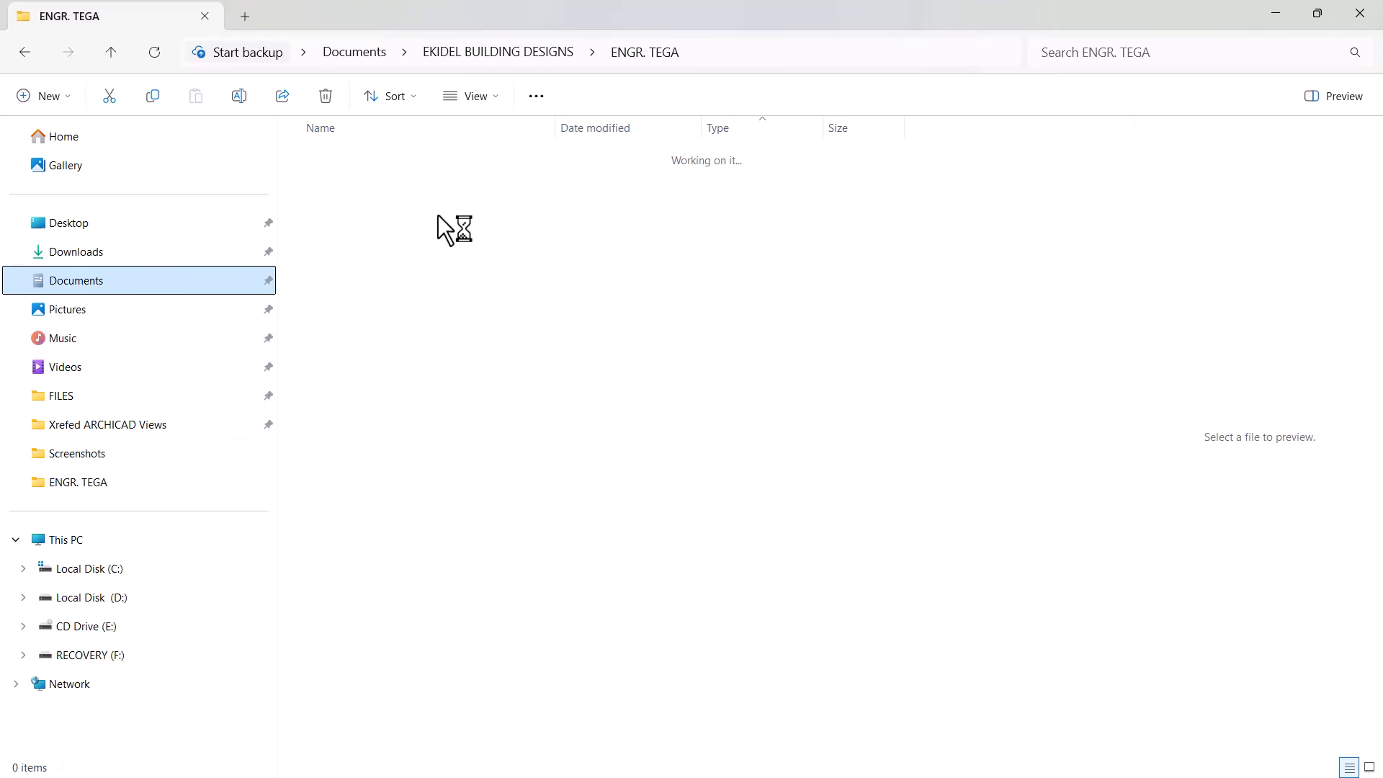
scroll(431, 577, "down", 2)
scroll(441, 542, "down", 6)
scroll(461, 598, "down", 1)
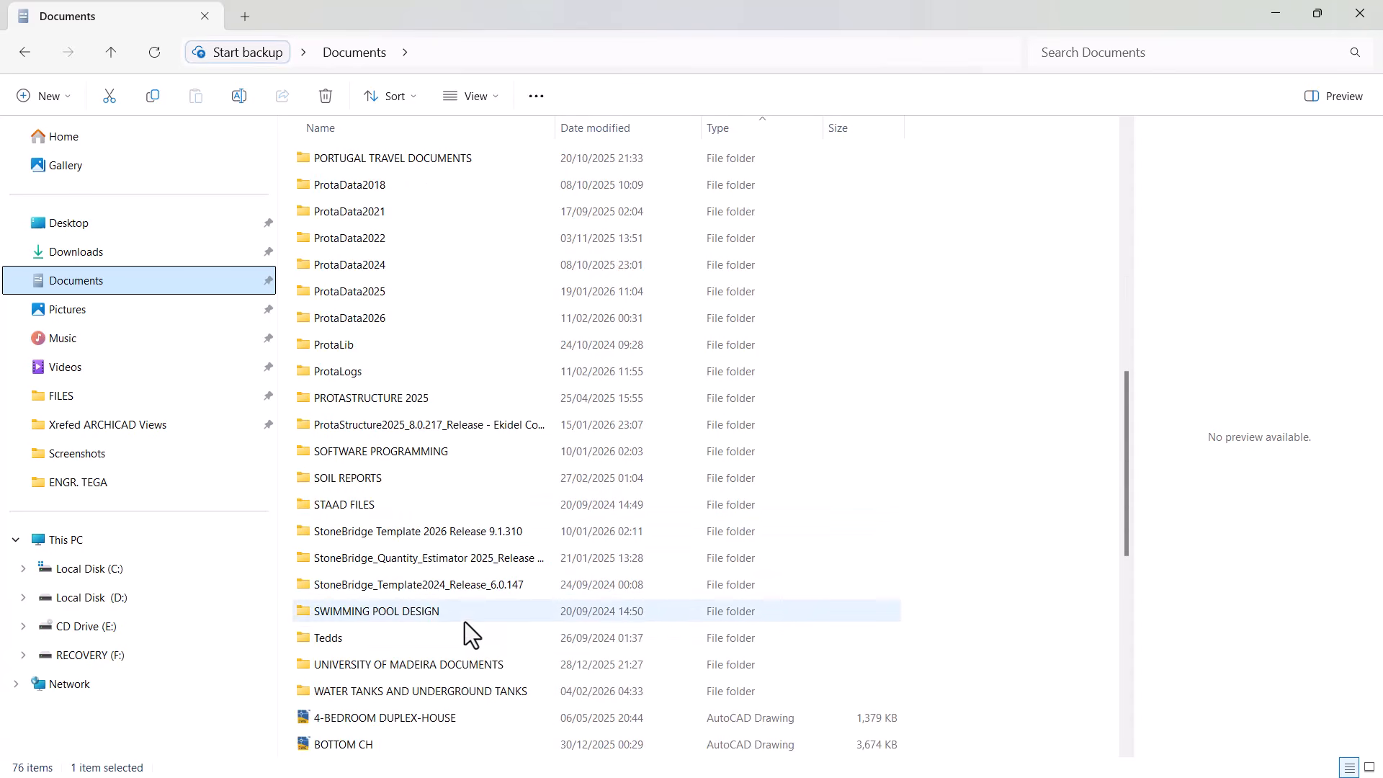
double_click(460, 589)
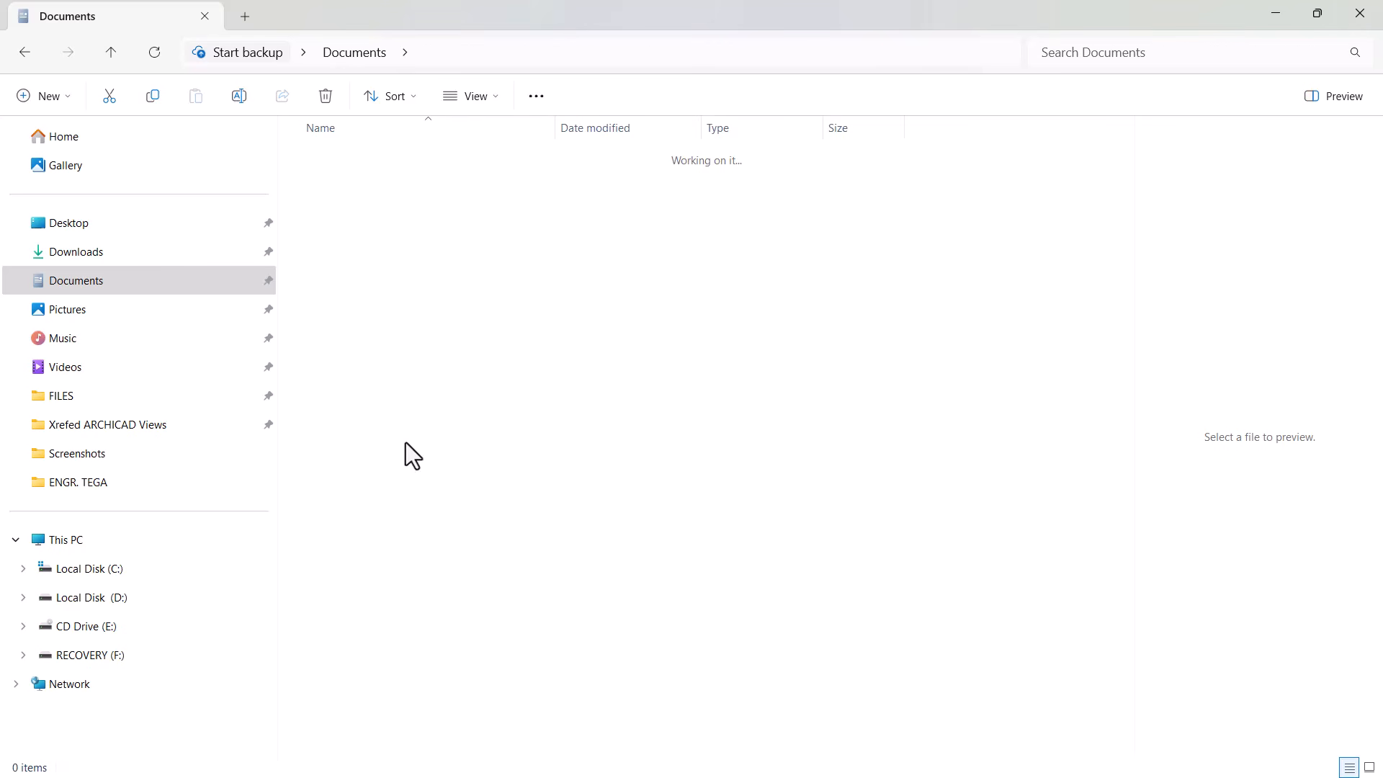
left_click(29, 50)
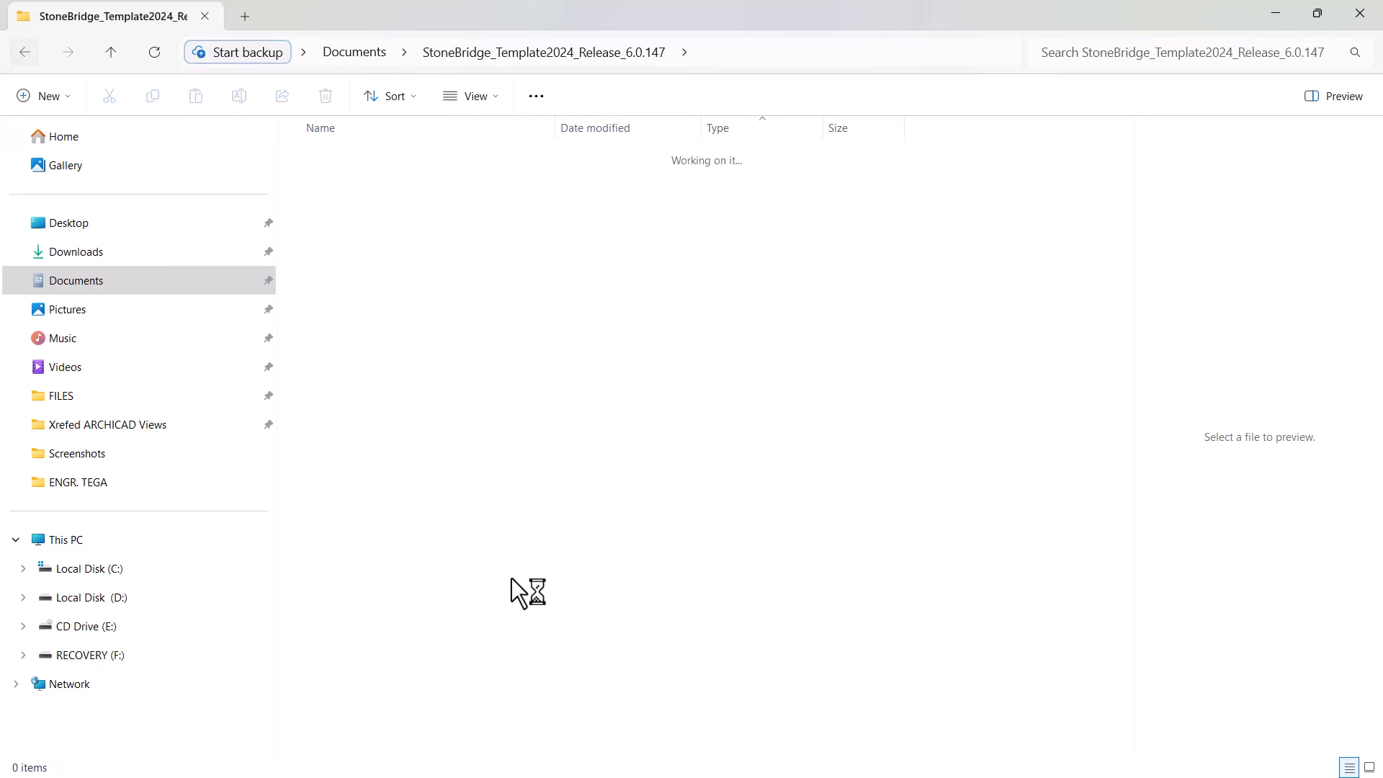
scroll(478, 556, "down", 2)
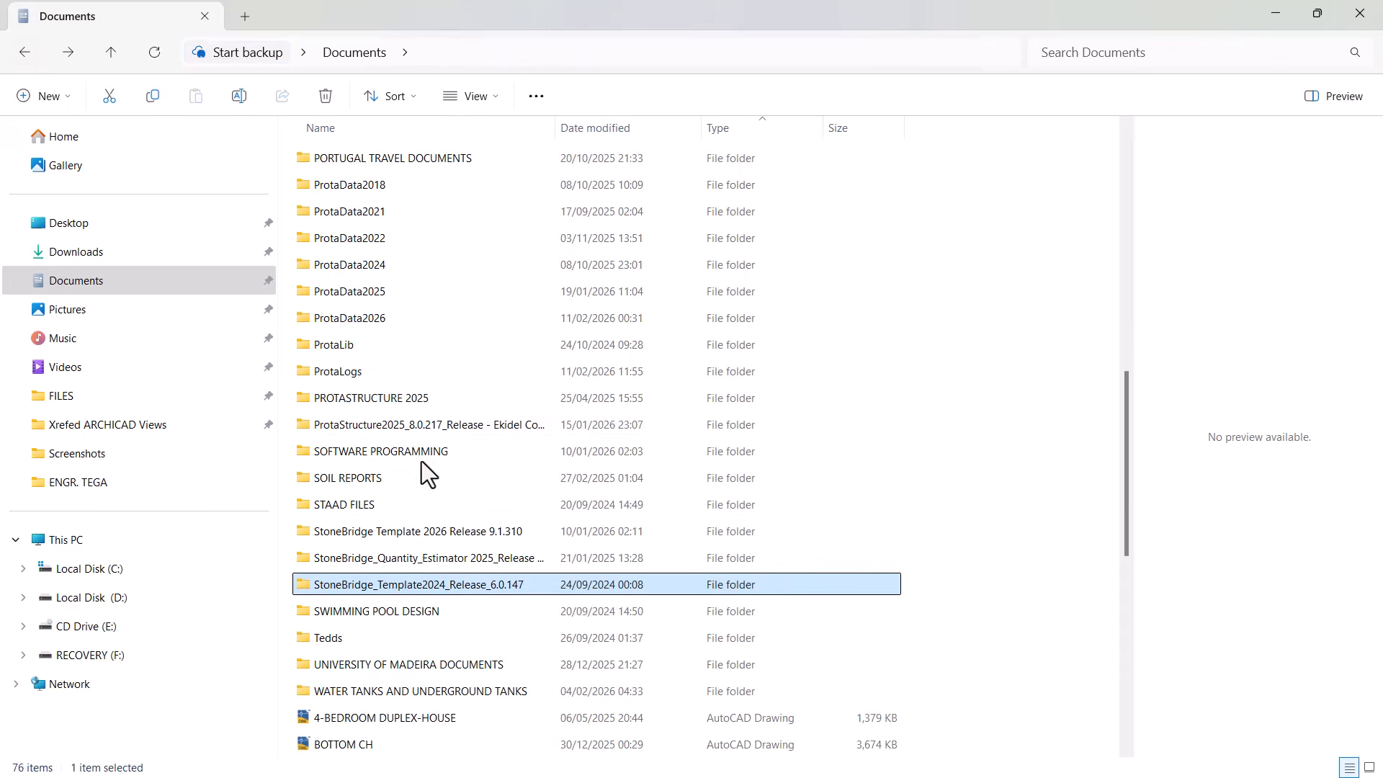
Open the StoneBridge Template 2026 Release 9.1.310 workbook from its folder and launch the Building on Pad Foundation template in AutoCAD.
double_click(456, 533)
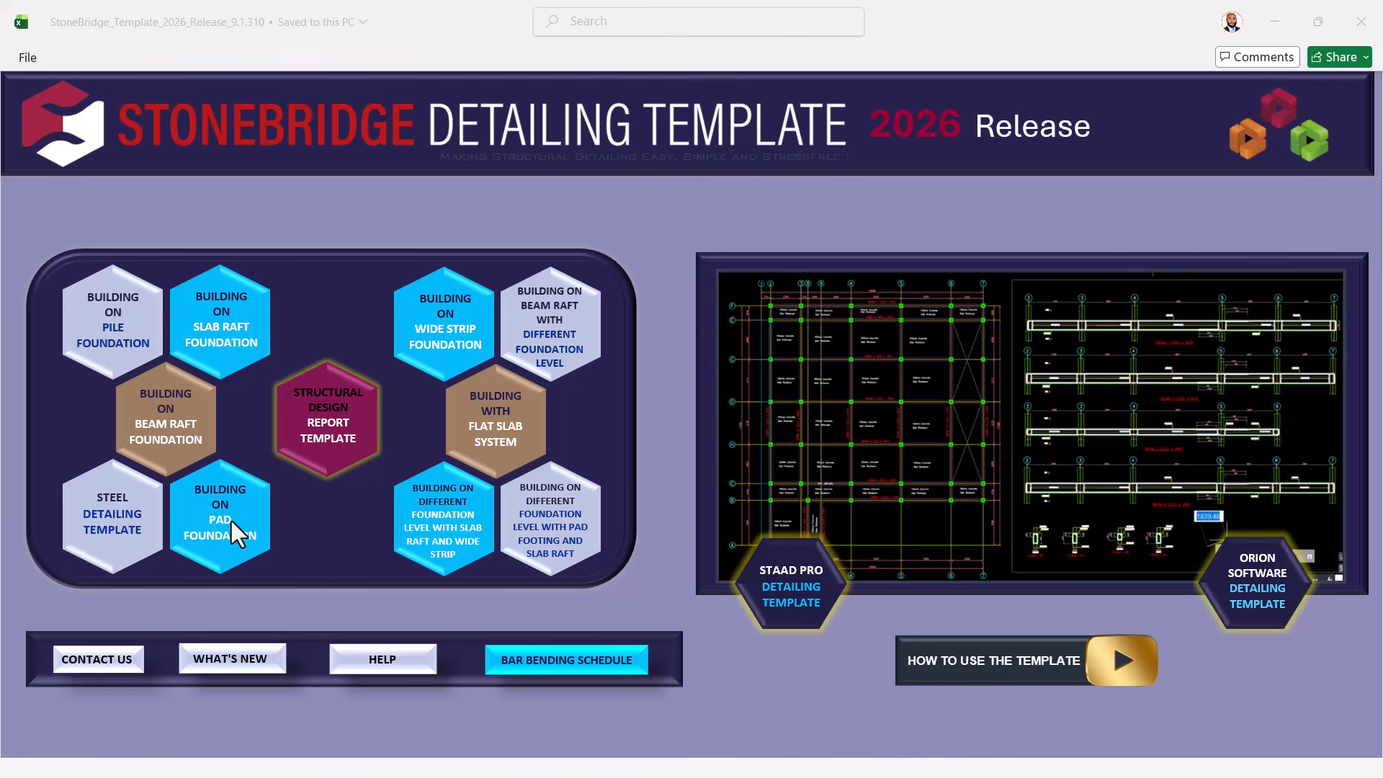
left_click(306, 525)
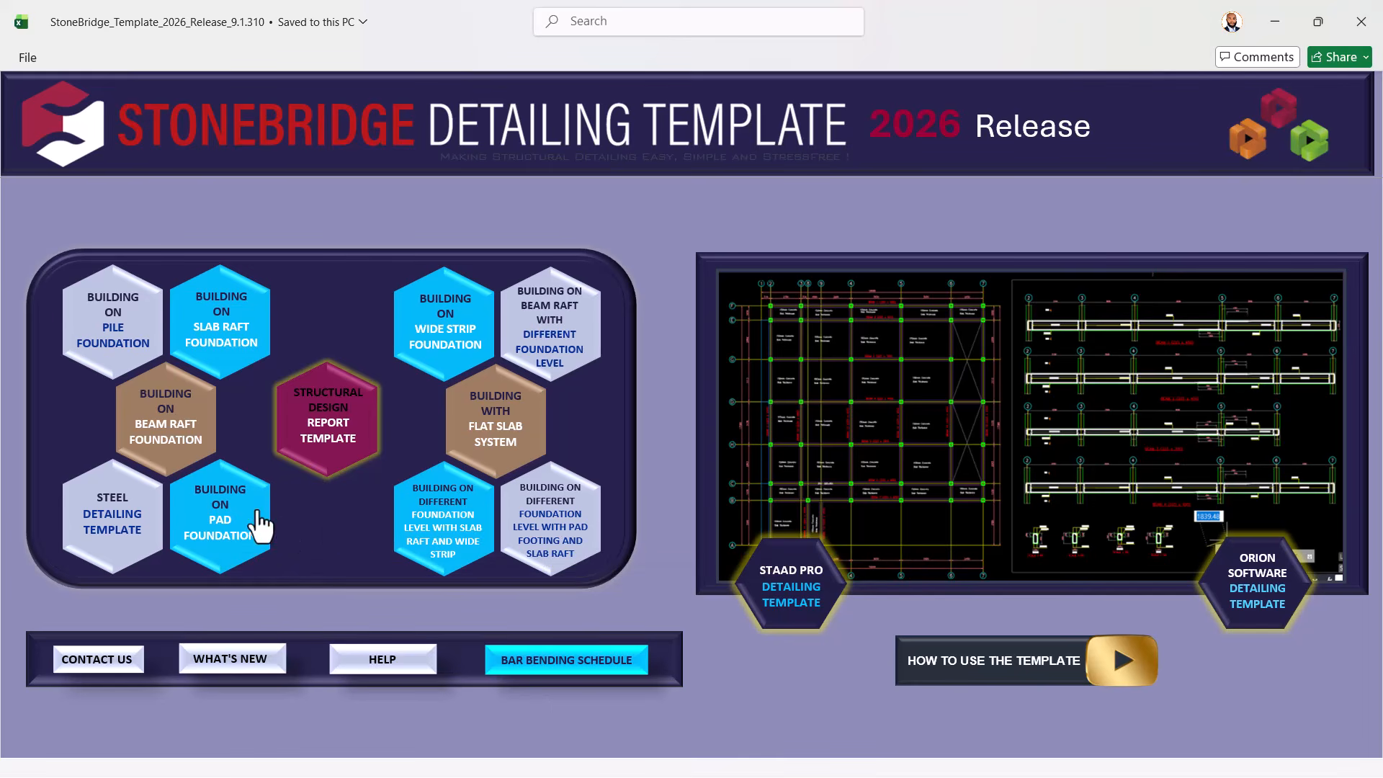
left_click(227, 509)
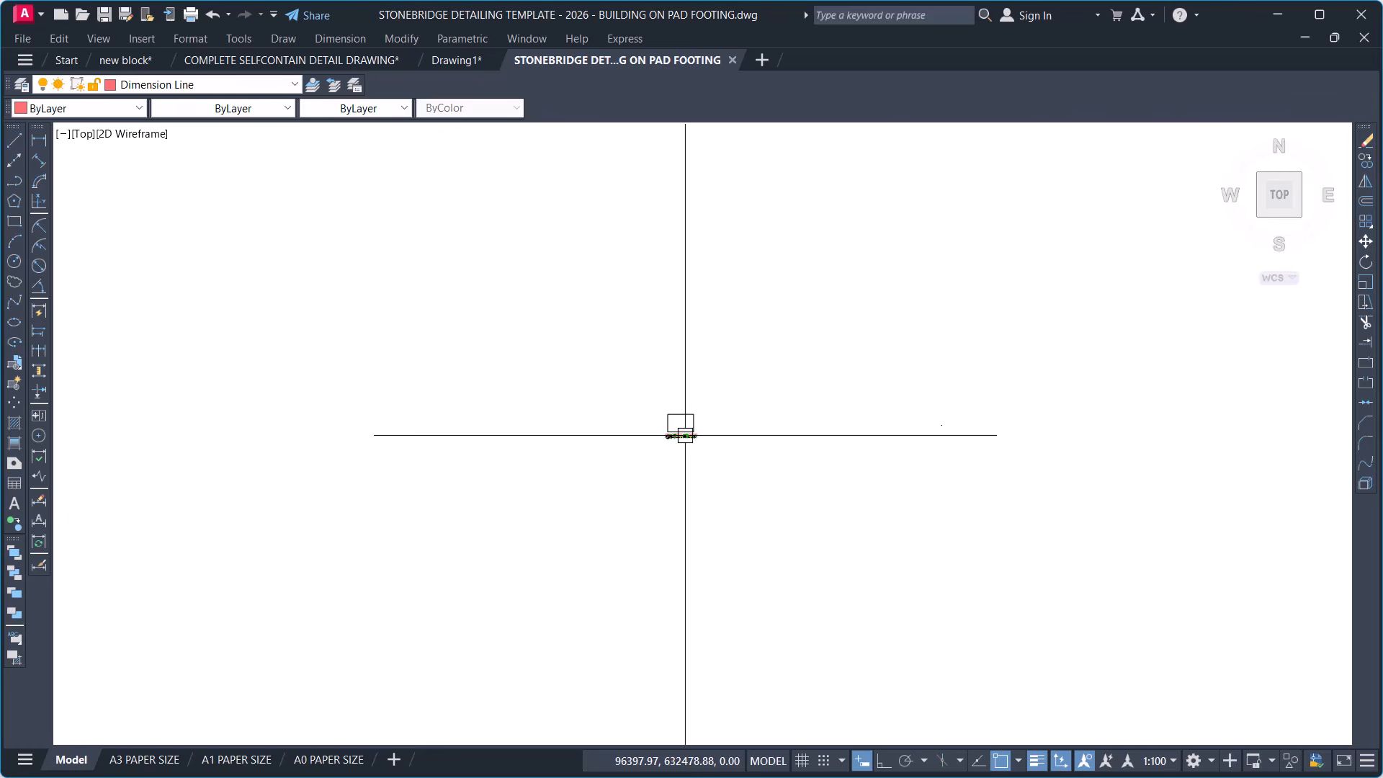
scroll(686, 435, "up", 12)
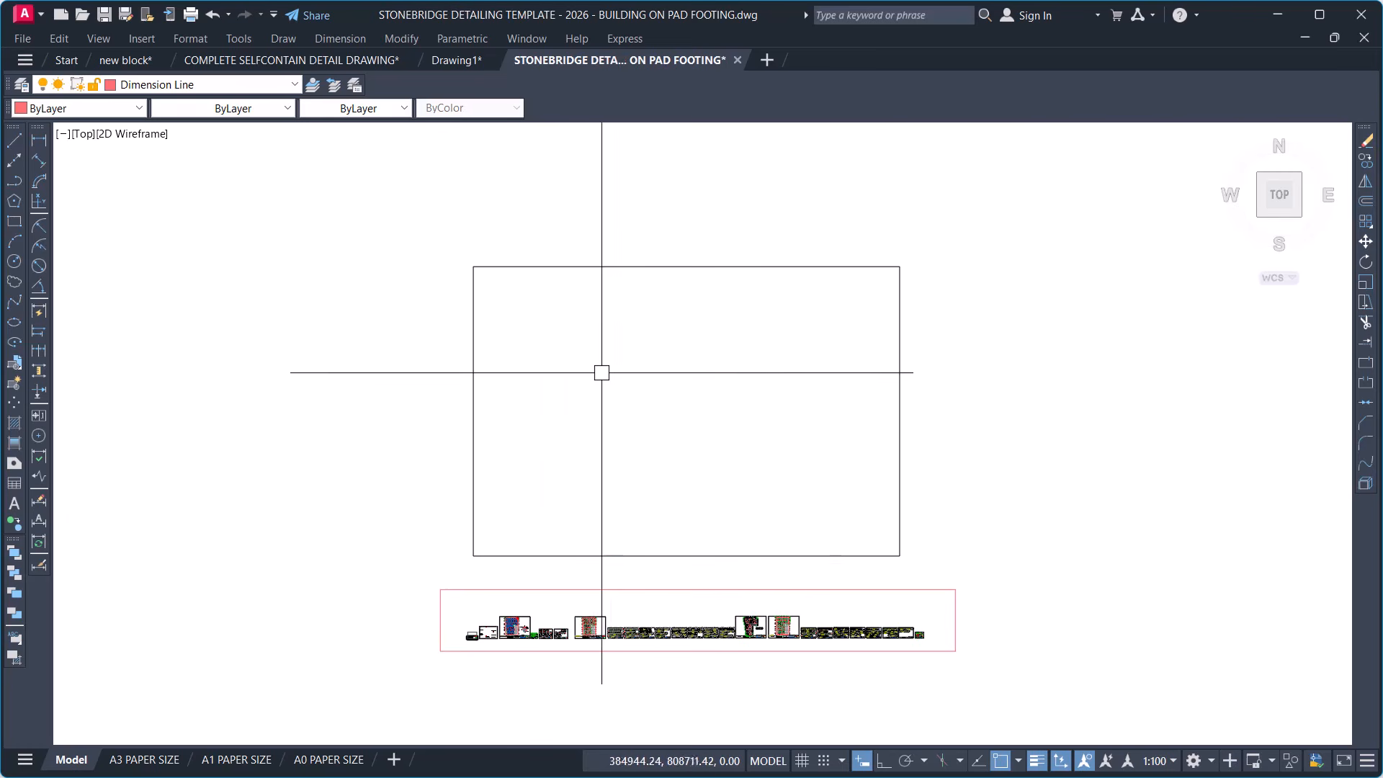
scroll(610, 340, "up", 2)
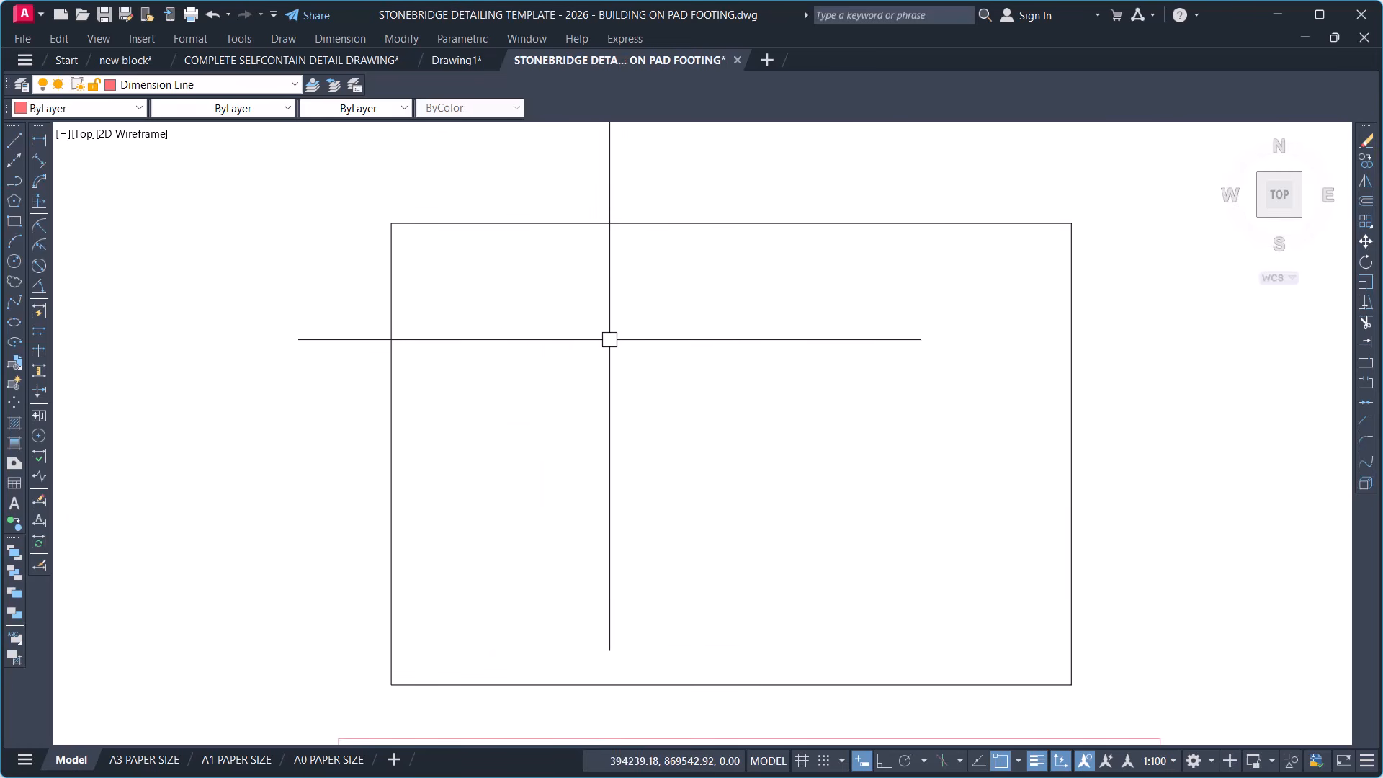
Copy all the plans, beam elevations, schedules and footing details in Drawing1 to the clipboard.
left_click(455, 62)
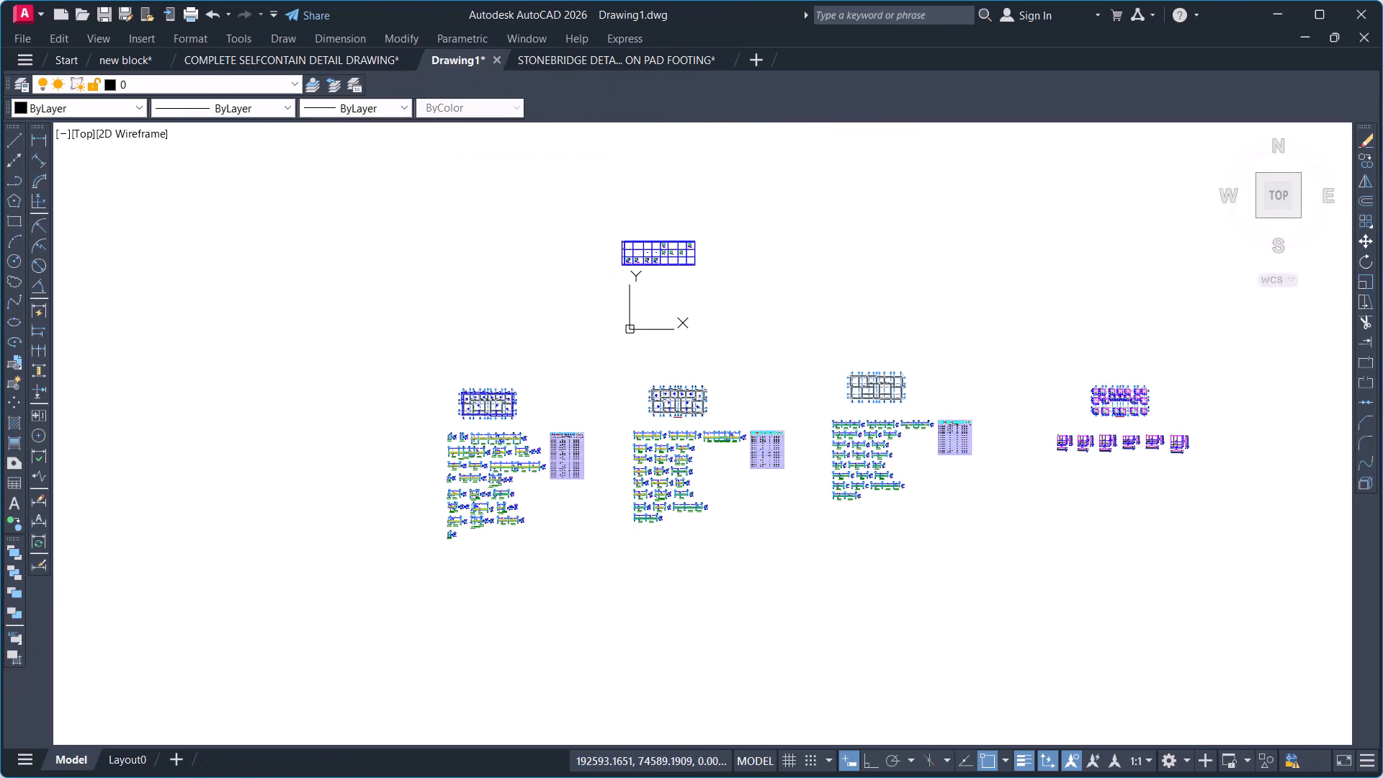
left_click(383, 201)
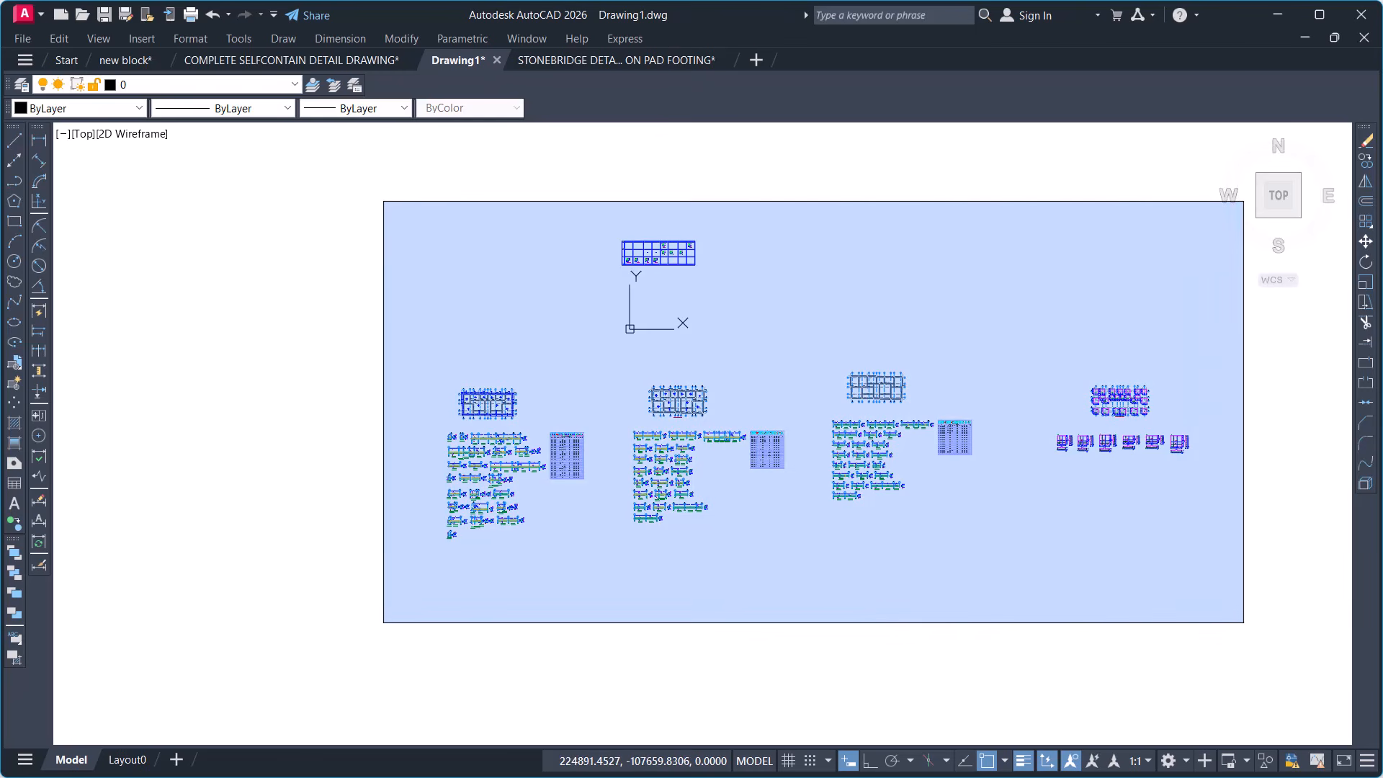
left_click(1244, 622)
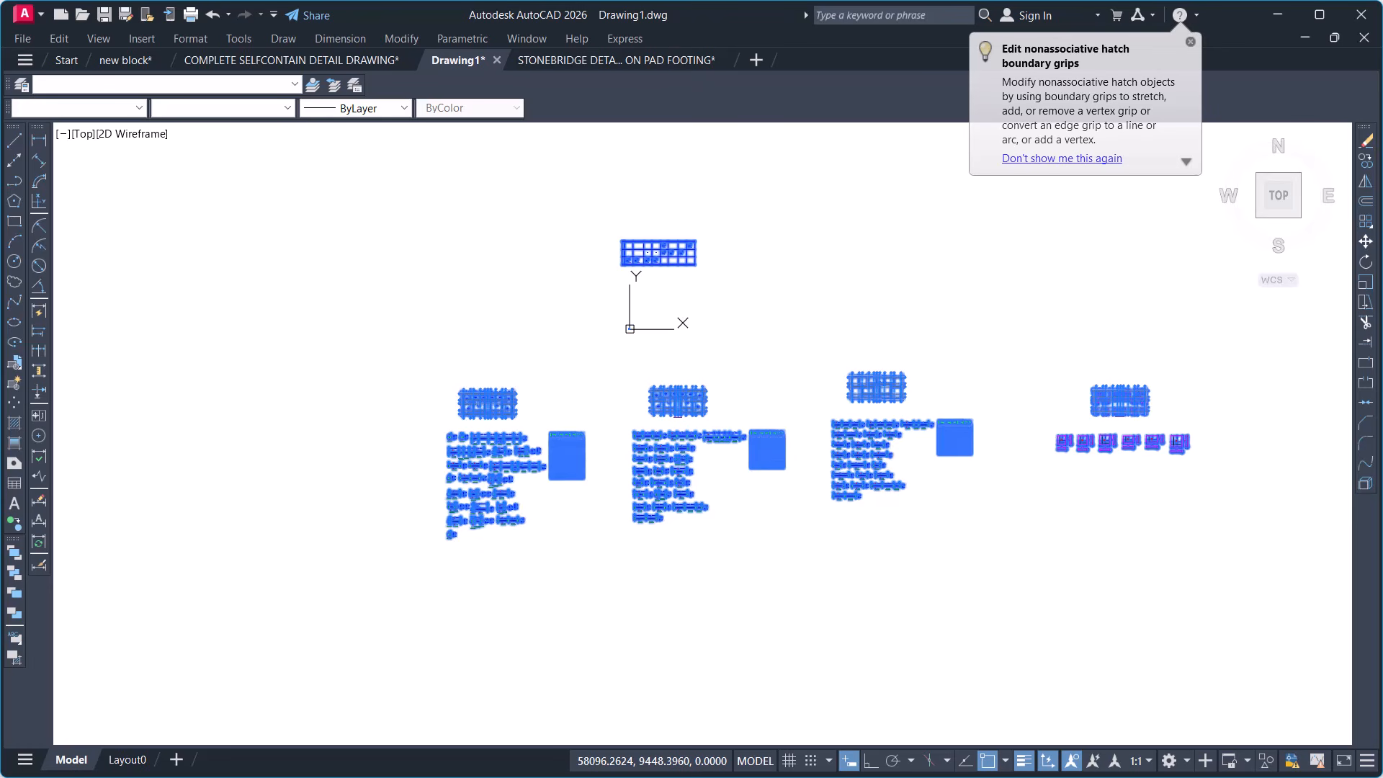
right_click(823, 351)
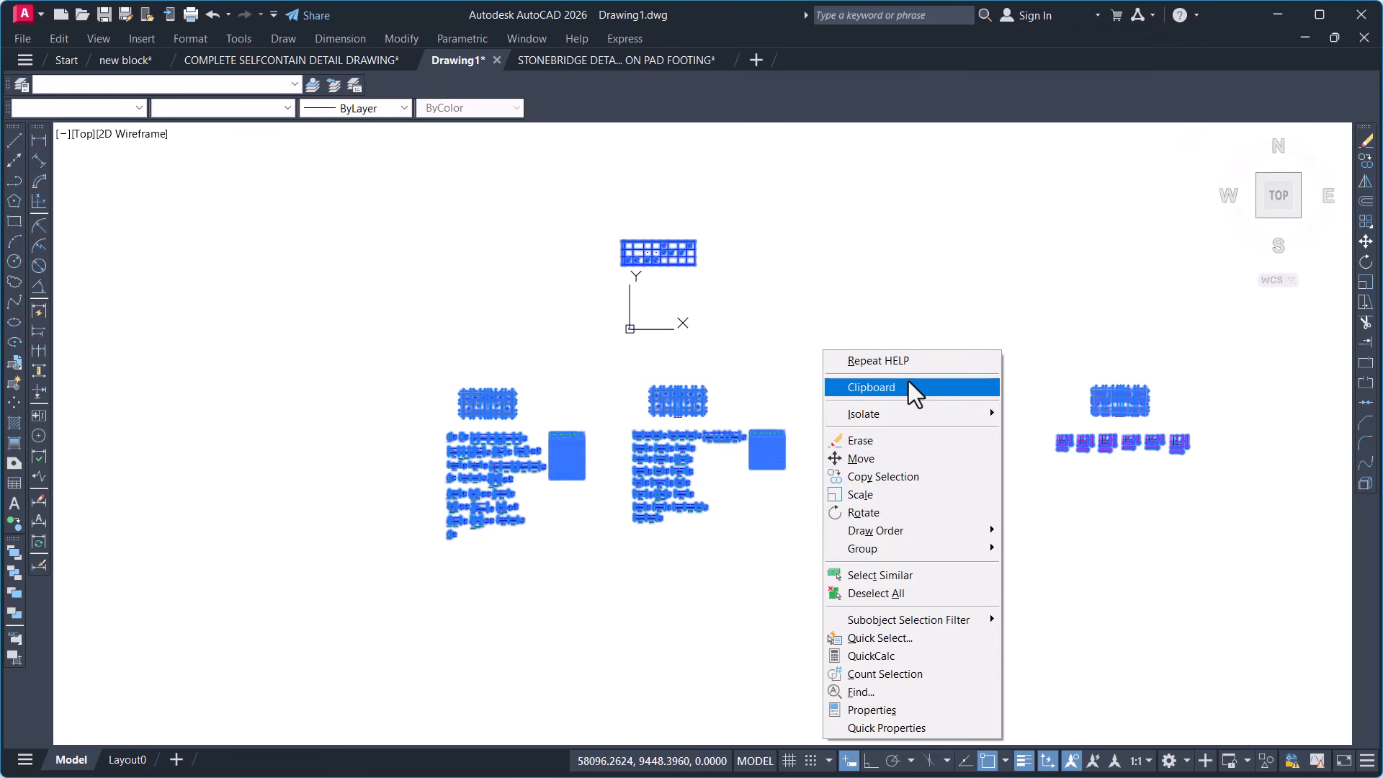
mouse_move(991, 396)
left_click(1036, 423)
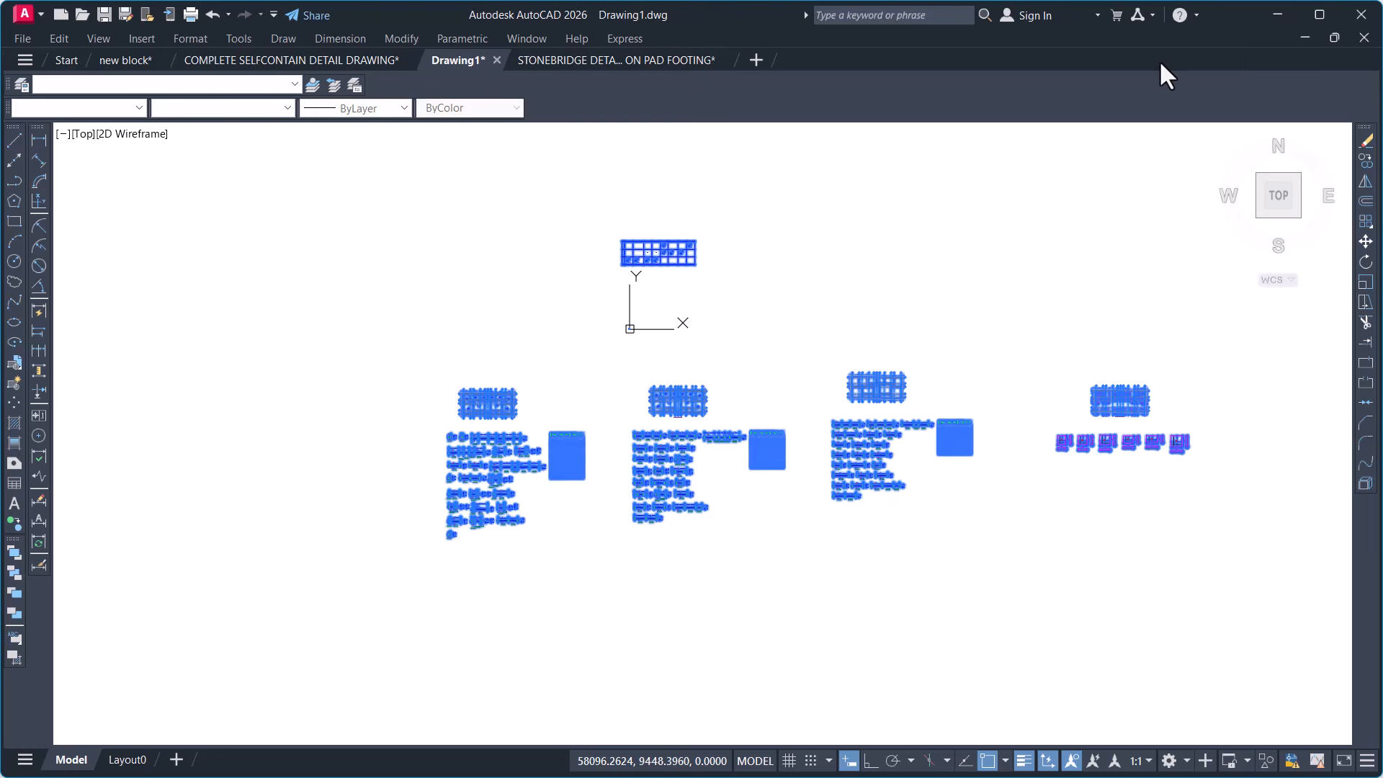
Paste the copied drawings into the large empty frame of the pad footing template above its strip of sample details.
left_click(636, 59)
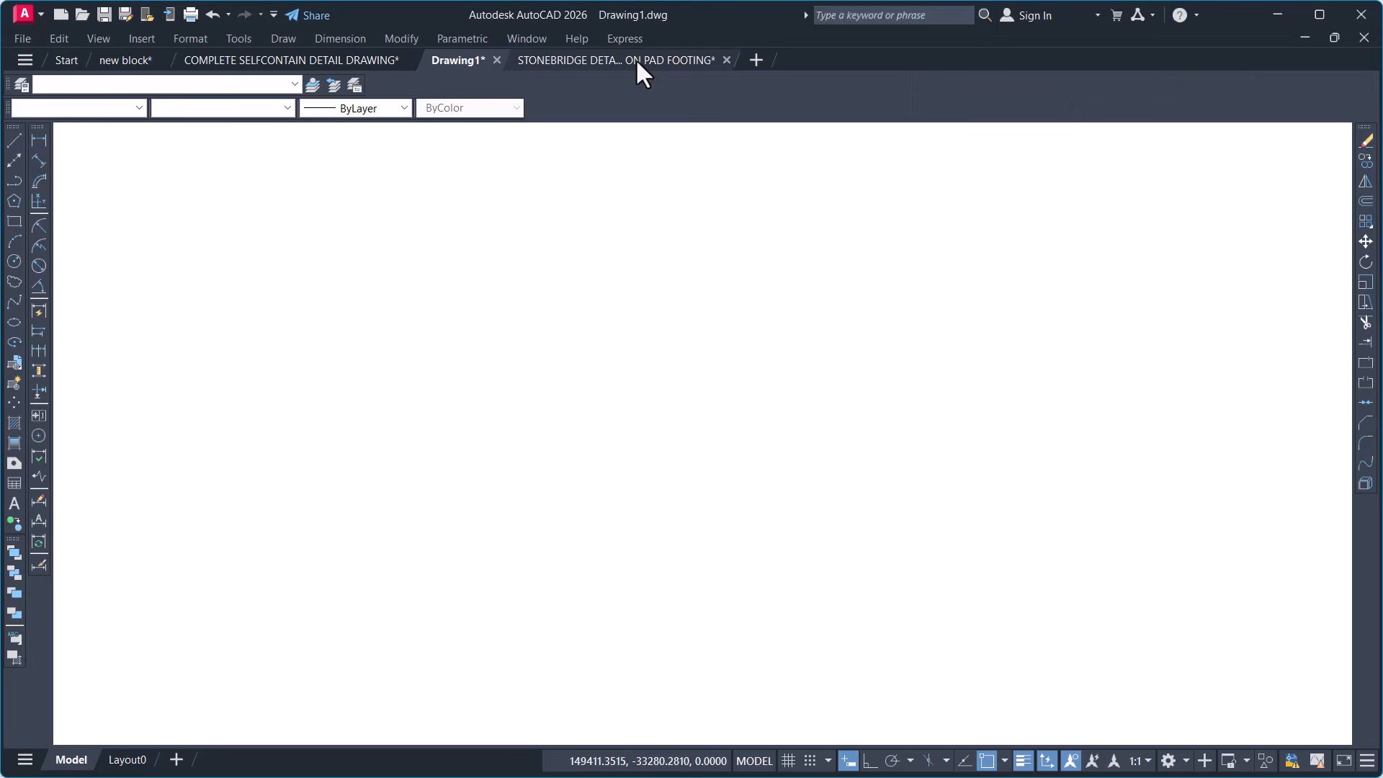
right_click(552, 325)
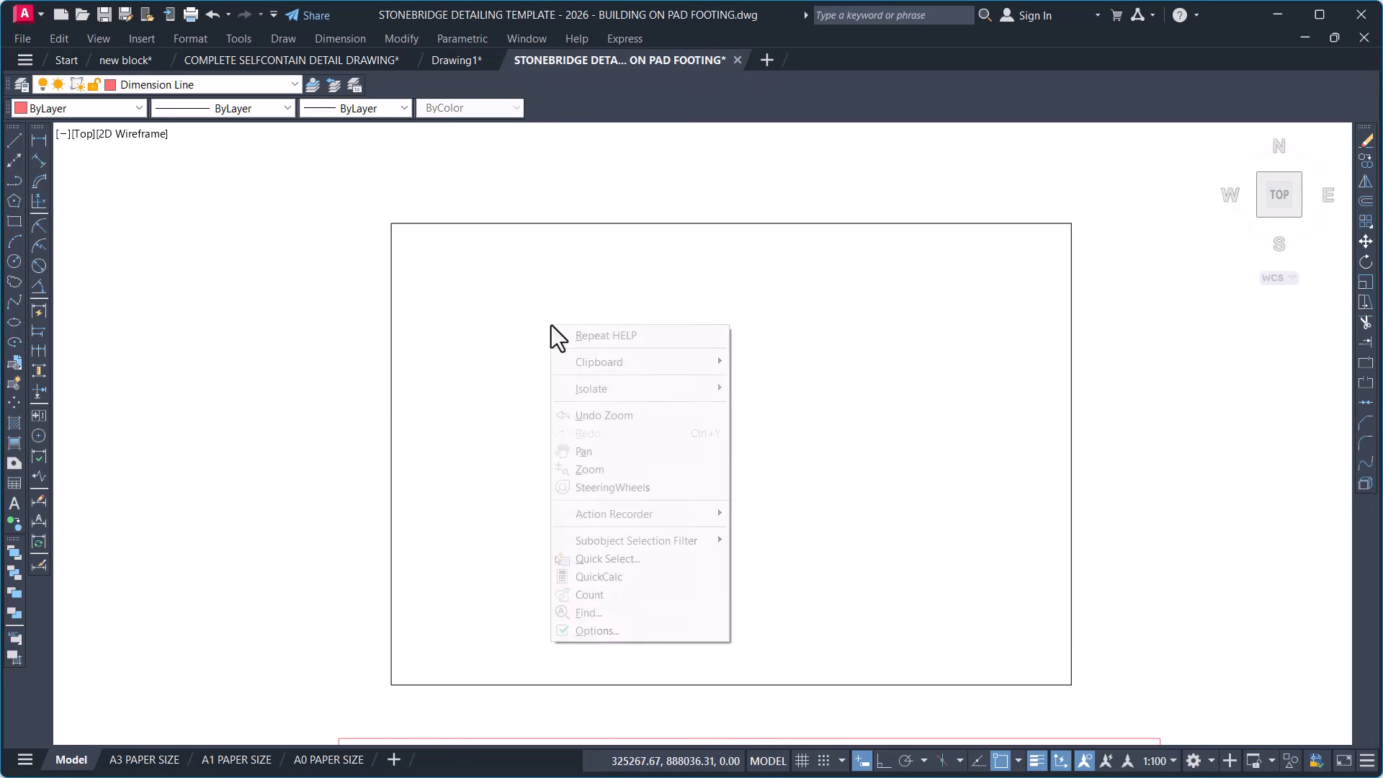
mouse_move(644, 360)
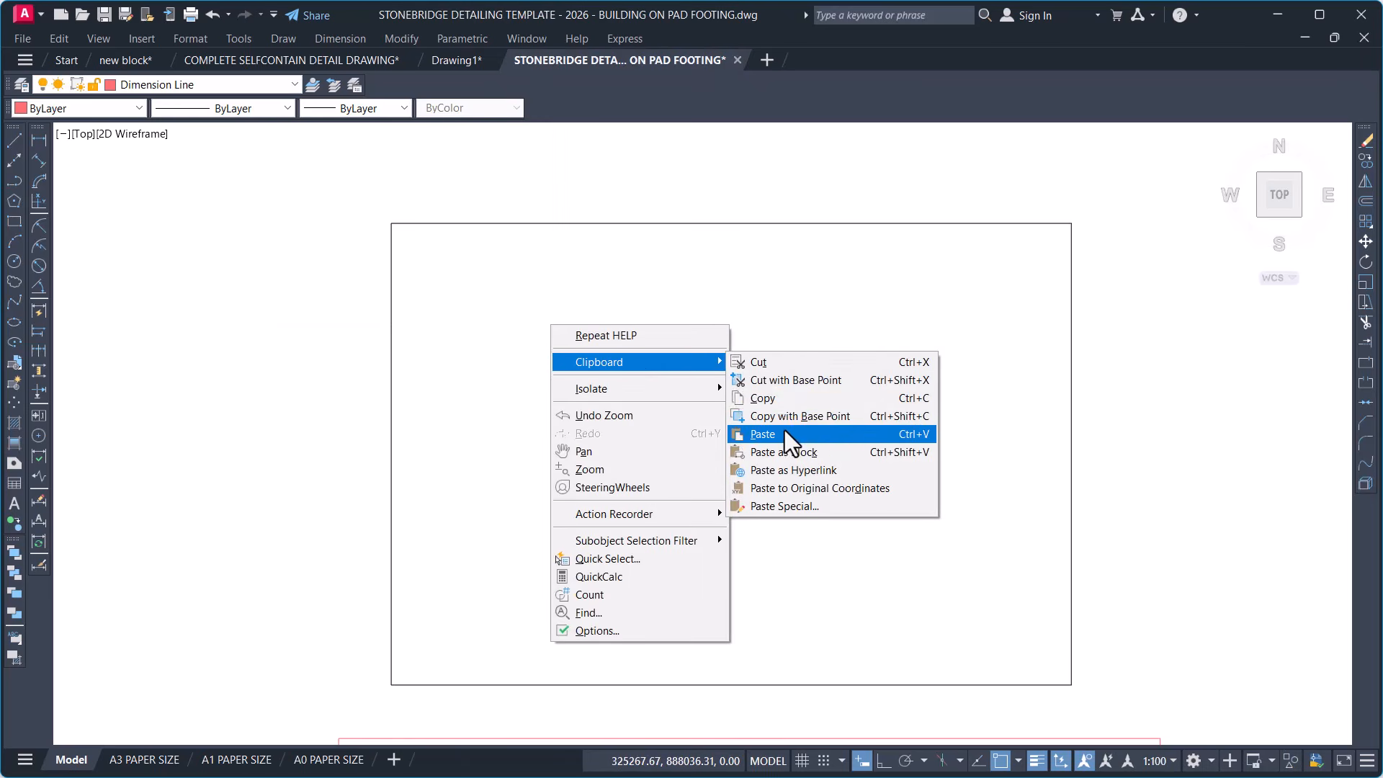
left_click(785, 434)
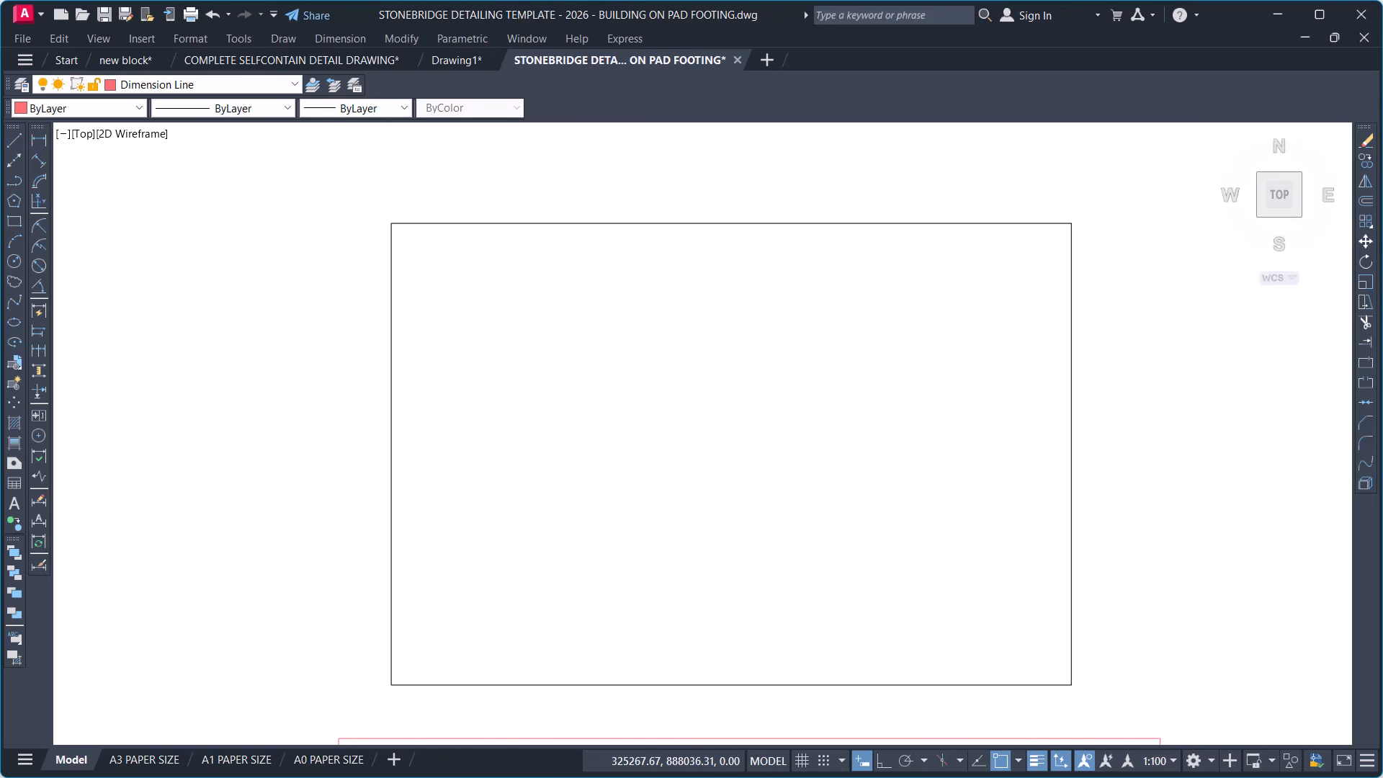
scroll(575, 410, "down", 2)
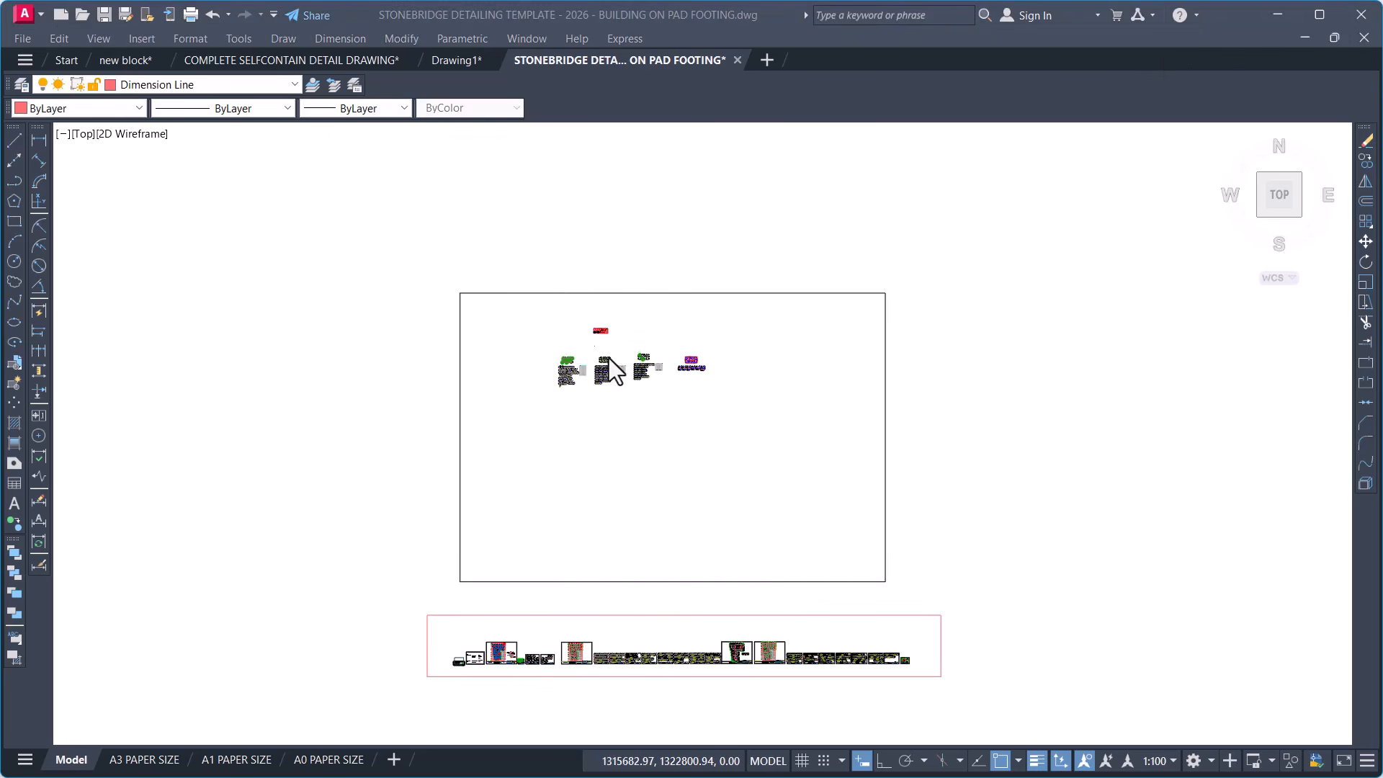
scroll(555, 361, "up", 4)
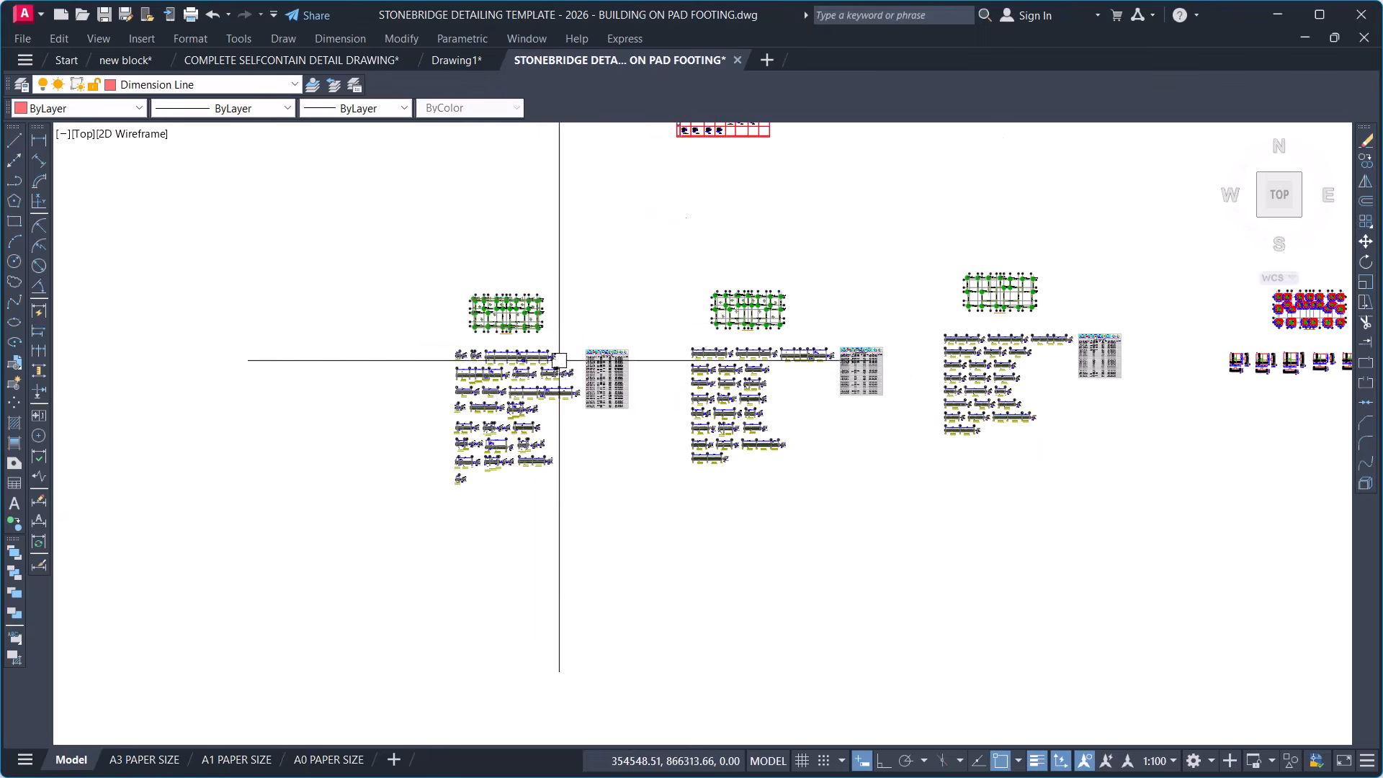
Examine the pasted beam elevations and the dimension text above their spans, including the span between grids 2 and 4.
scroll(490, 346, "up", 8)
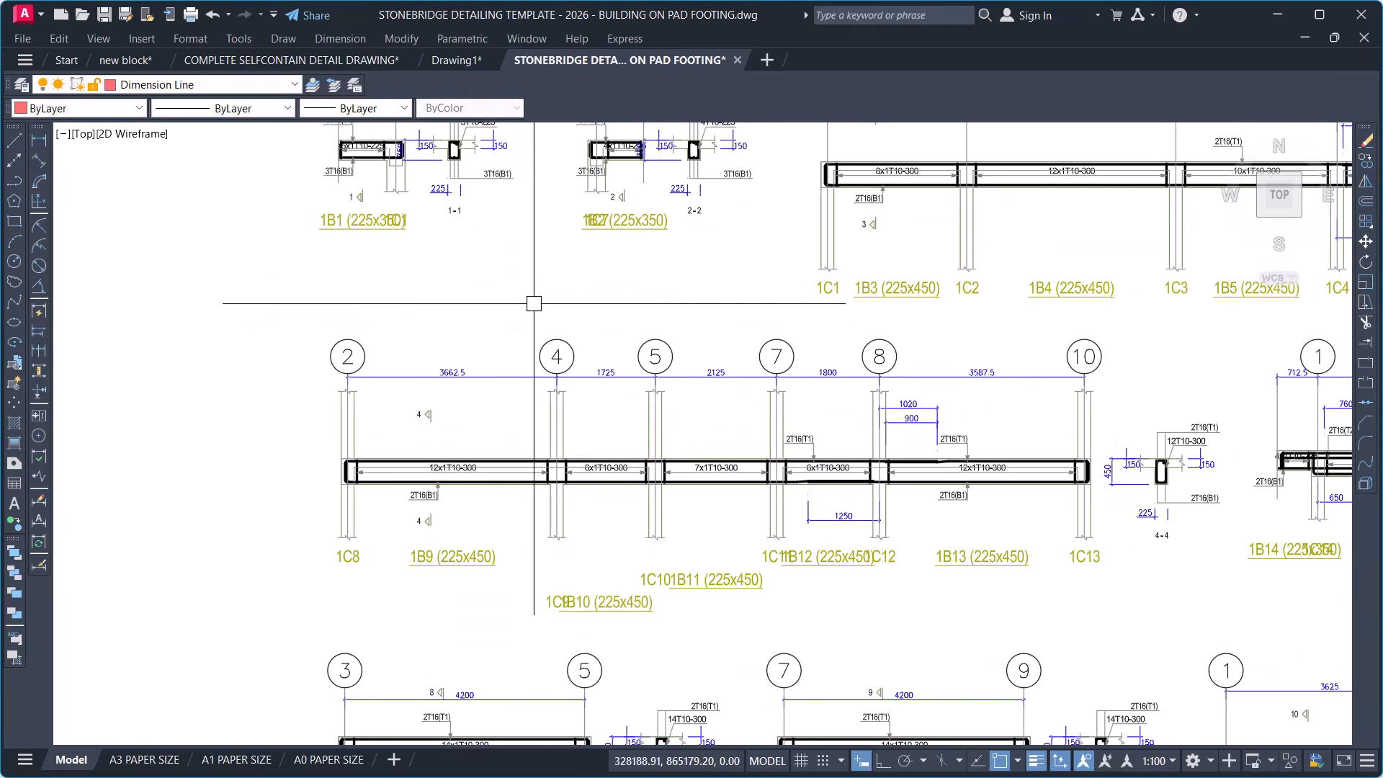
scroll(463, 390, "down", 1)
scroll(800, 273, "up", 2)
scroll(463, 324, "down", 1)
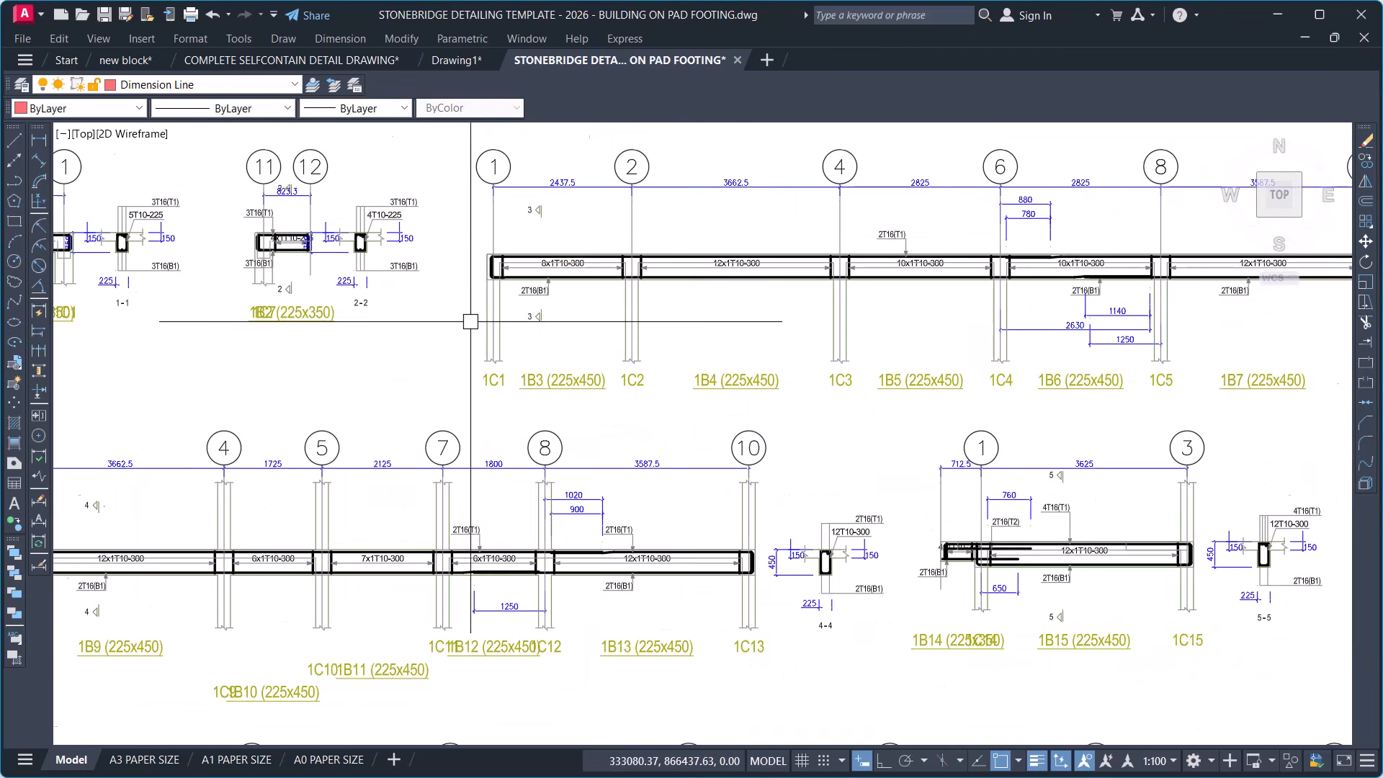
scroll(646, 257, "up", 1)
scroll(562, 271, "down", 3)
scroll(610, 255, "up", 4)
scroll(593, 254, "down", 3)
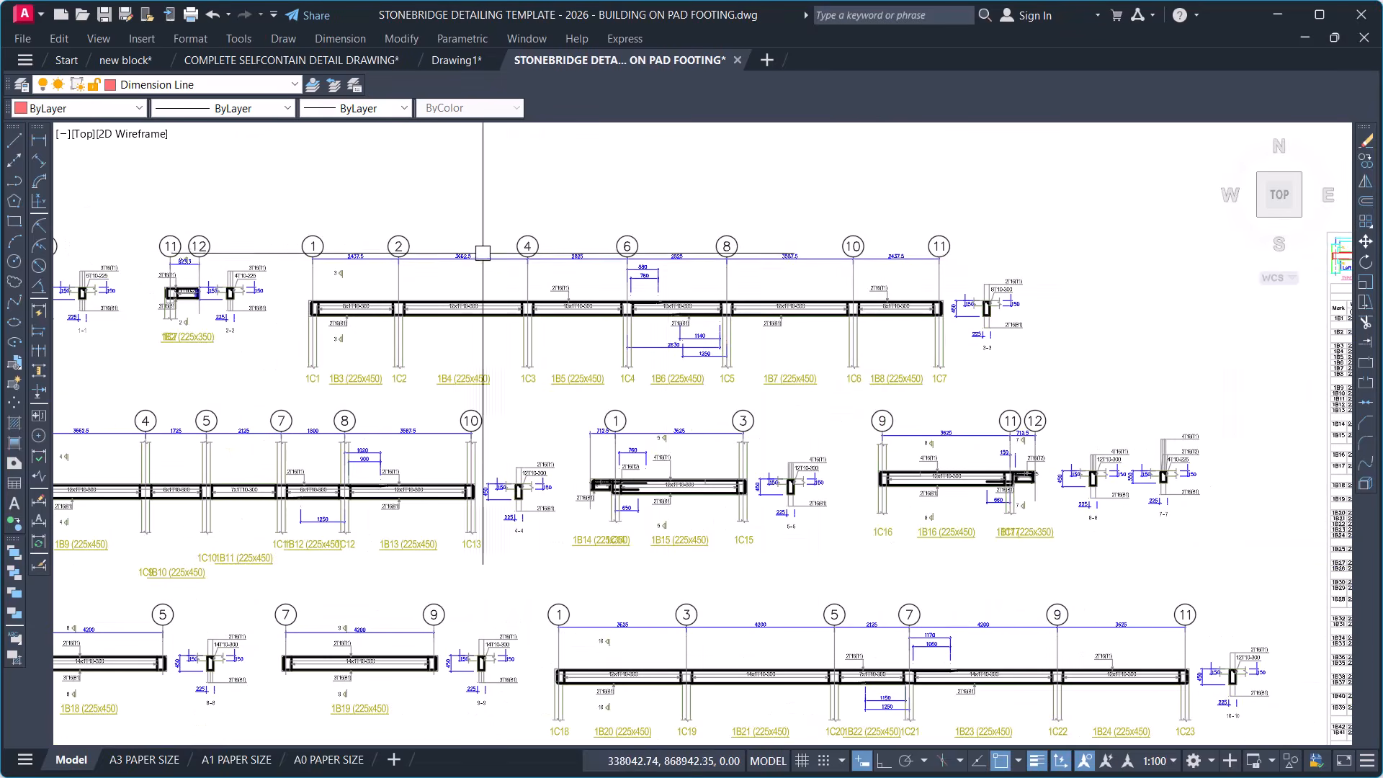
scroll(403, 262, "up", 4)
scroll(360, 238, "up", 2)
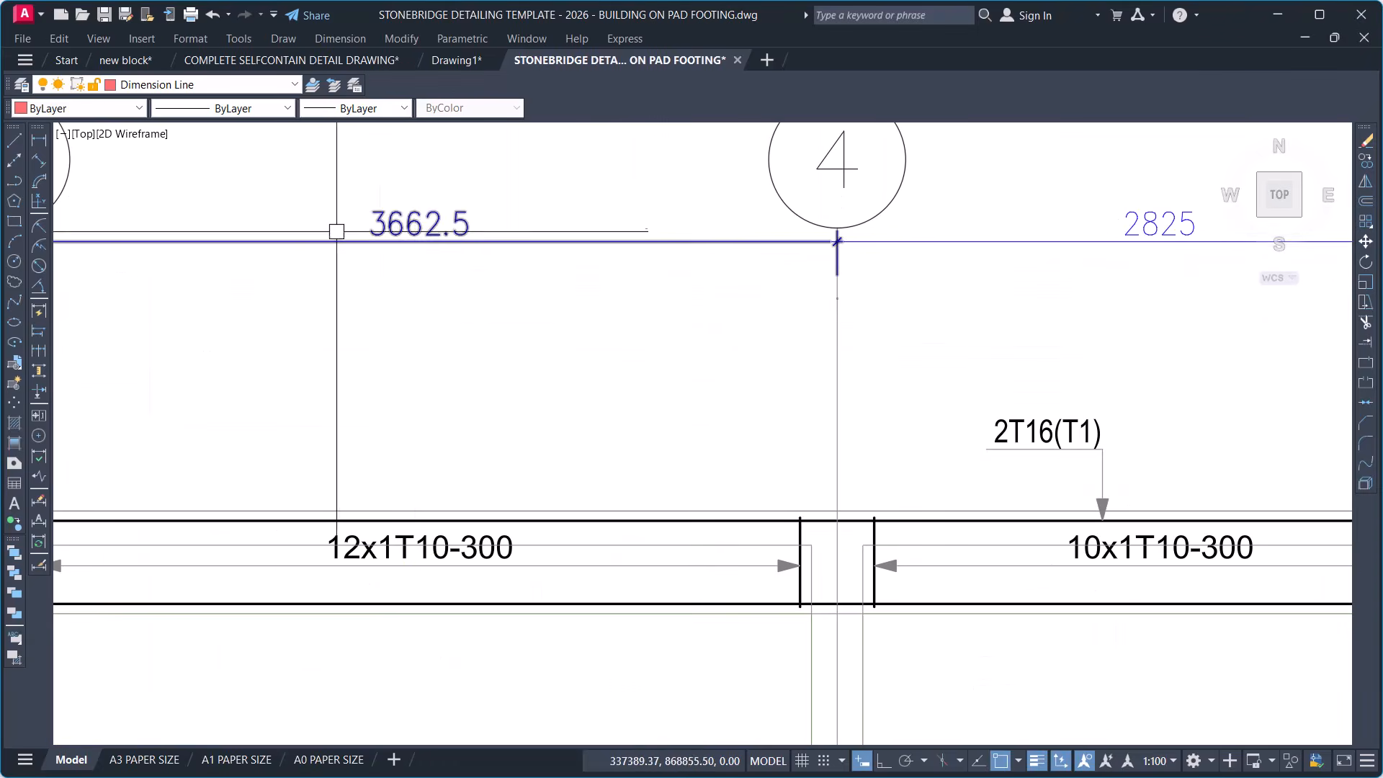
scroll(418, 220, "up", 4)
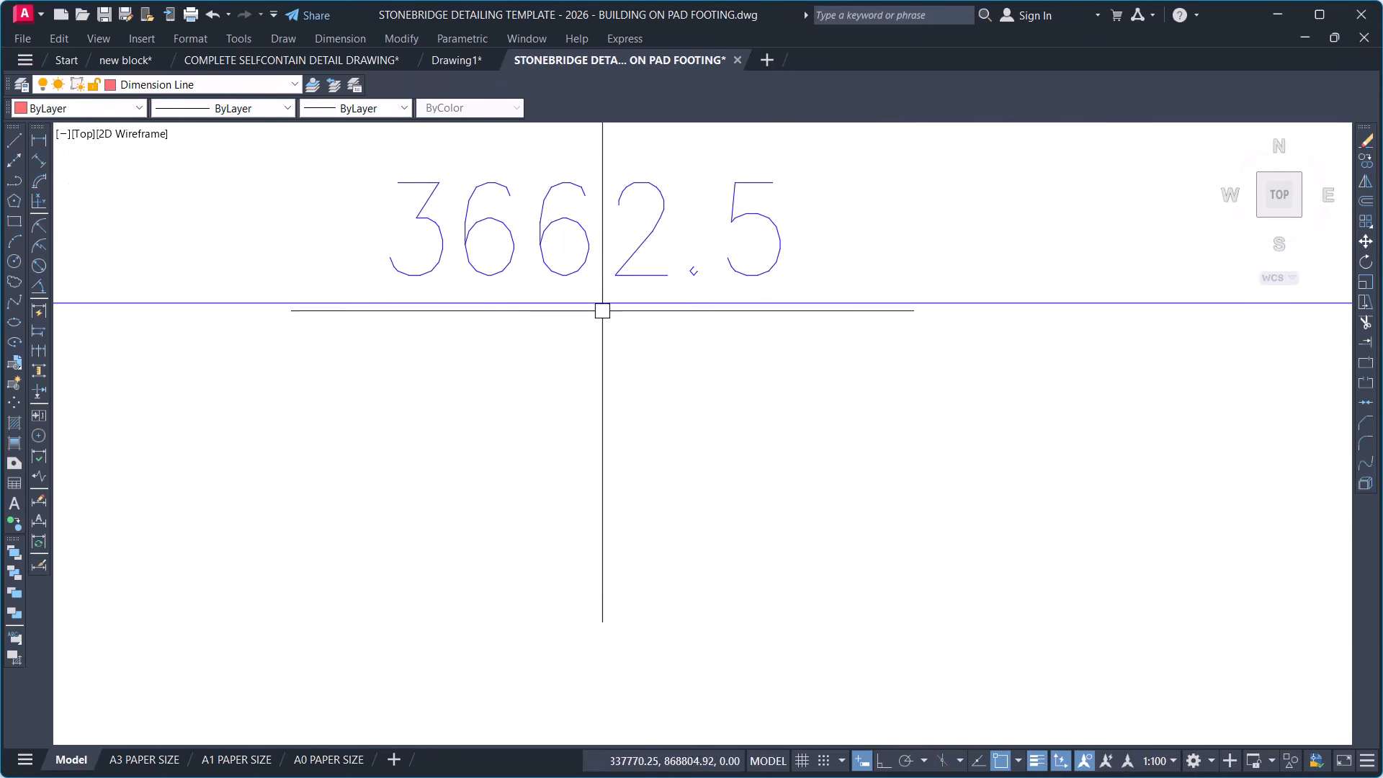
scroll(472, 318, "down", 5)
scroll(435, 296, "down", 6)
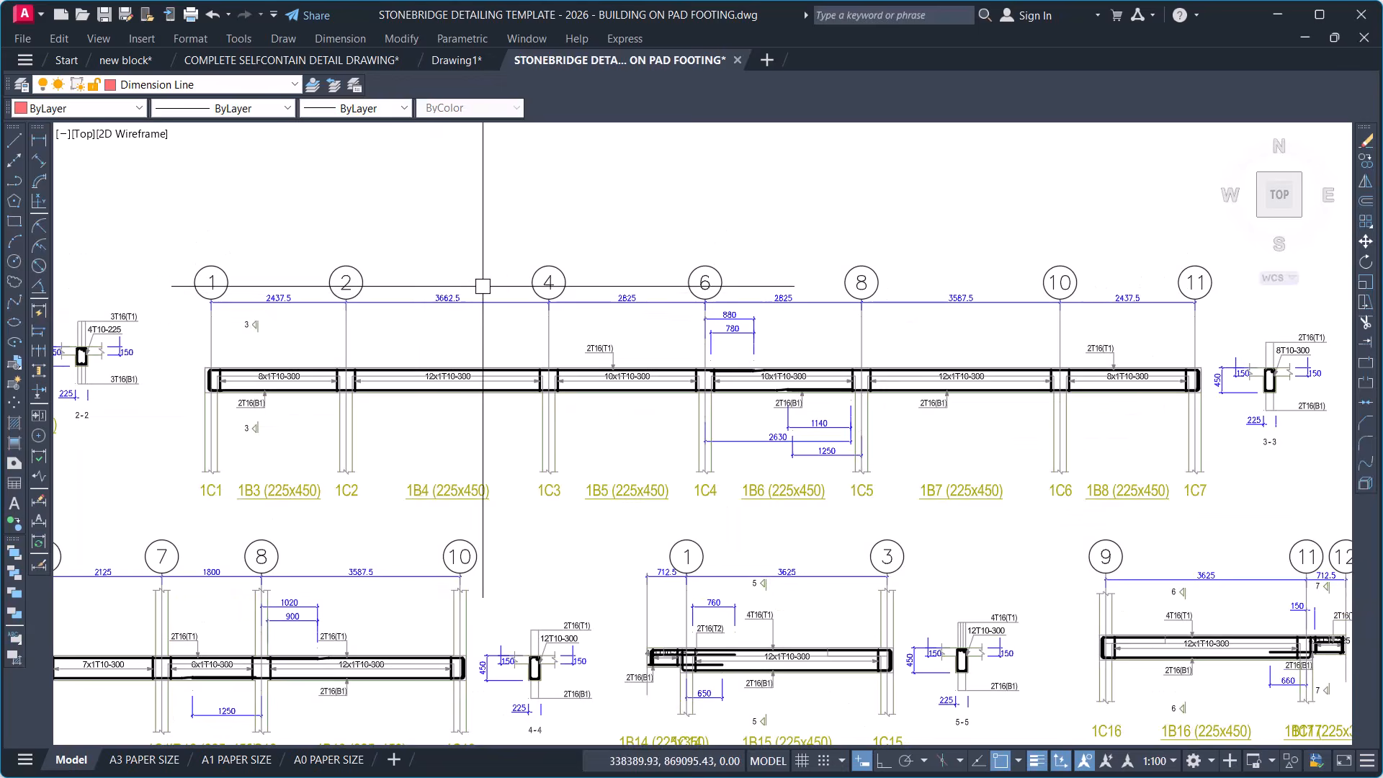
Select all dimensions similar to the one between grids 8 and 10, excluding those in the template's sample detail strip.
left_click(811, 296)
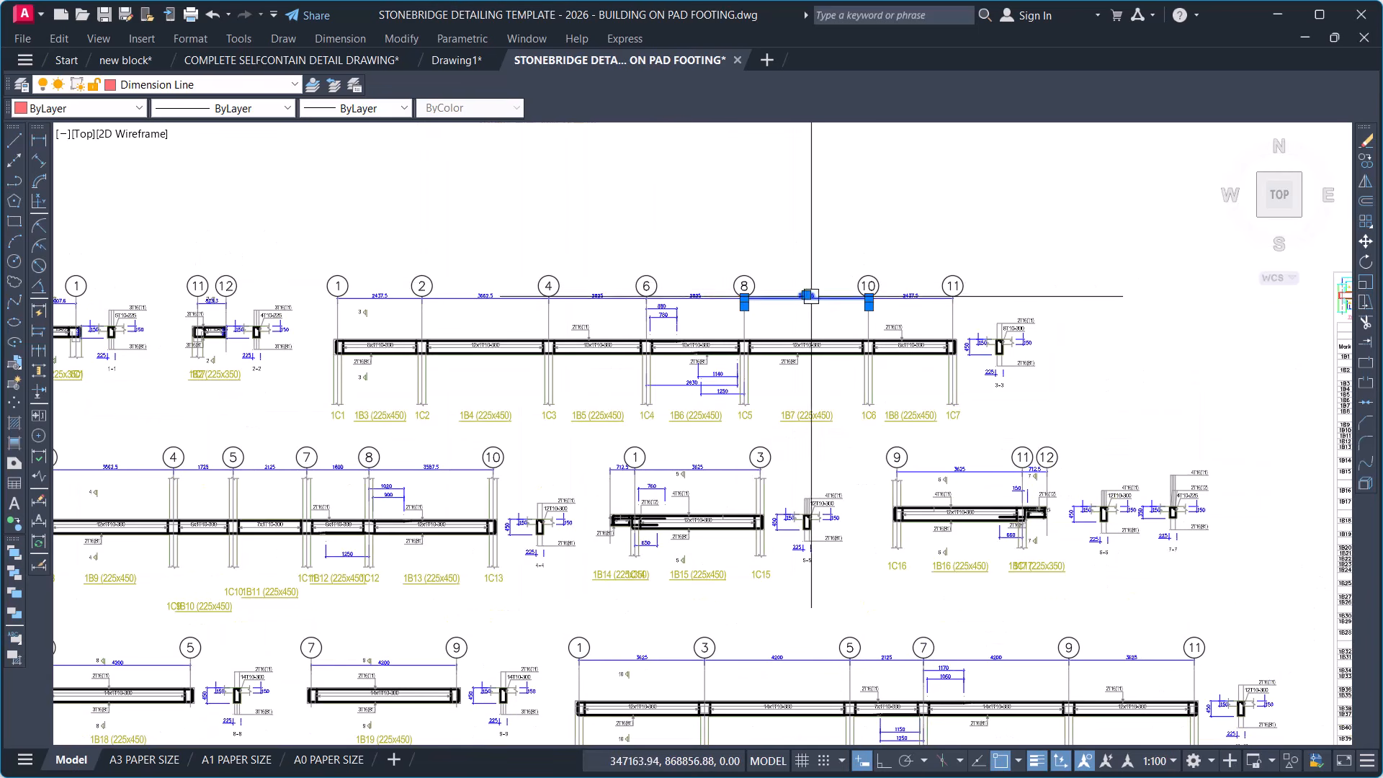
right_click(805, 222)
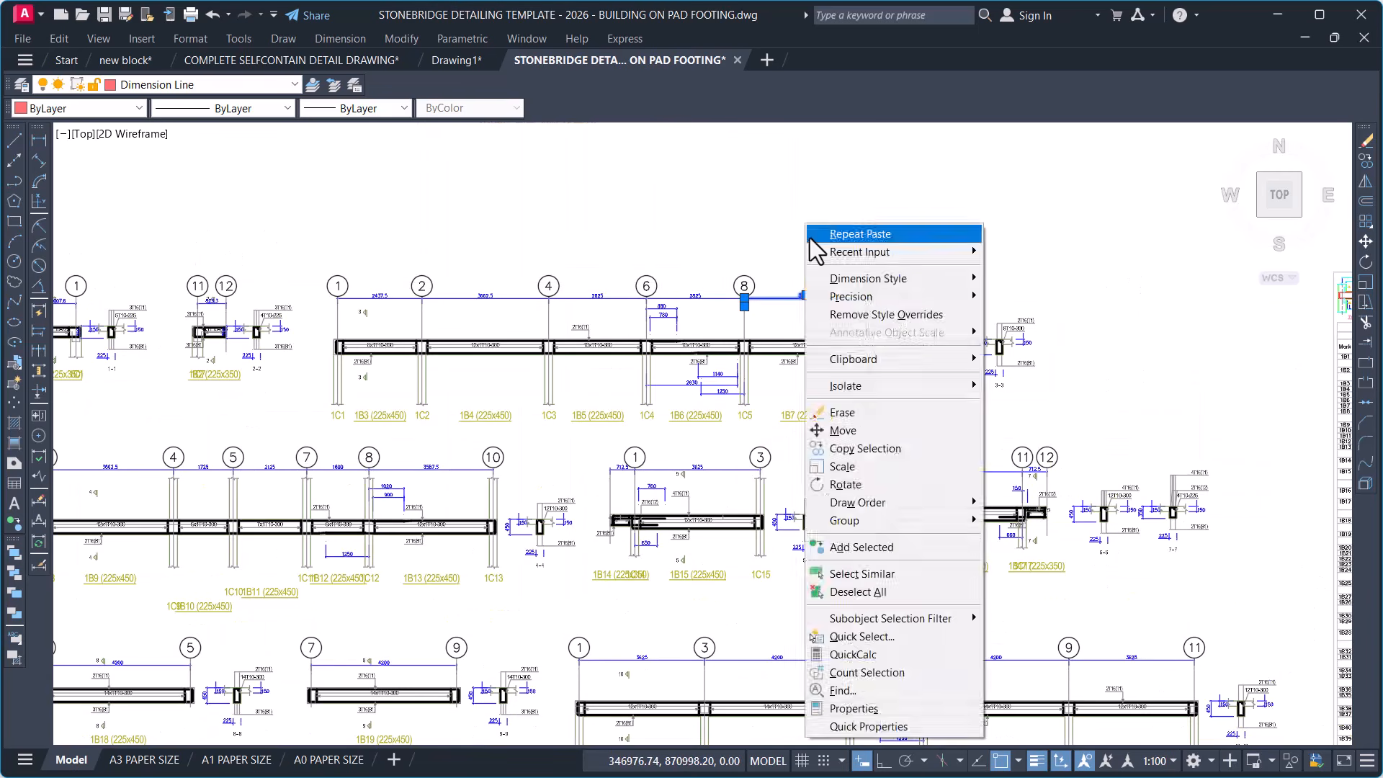
left_click(876, 572)
scroll(544, 259, "down", 5)
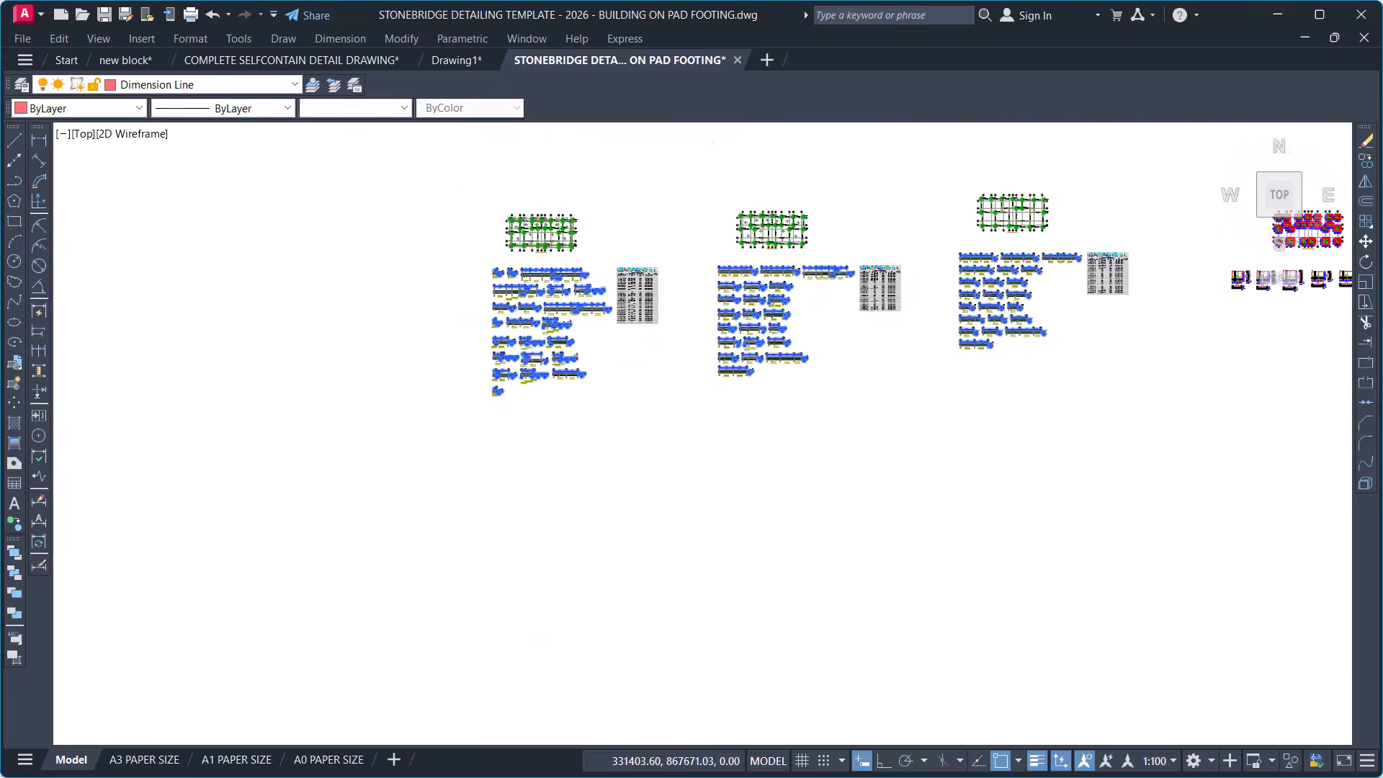
scroll(515, 273, "down", 4)
scroll(517, 279, "down", 1)
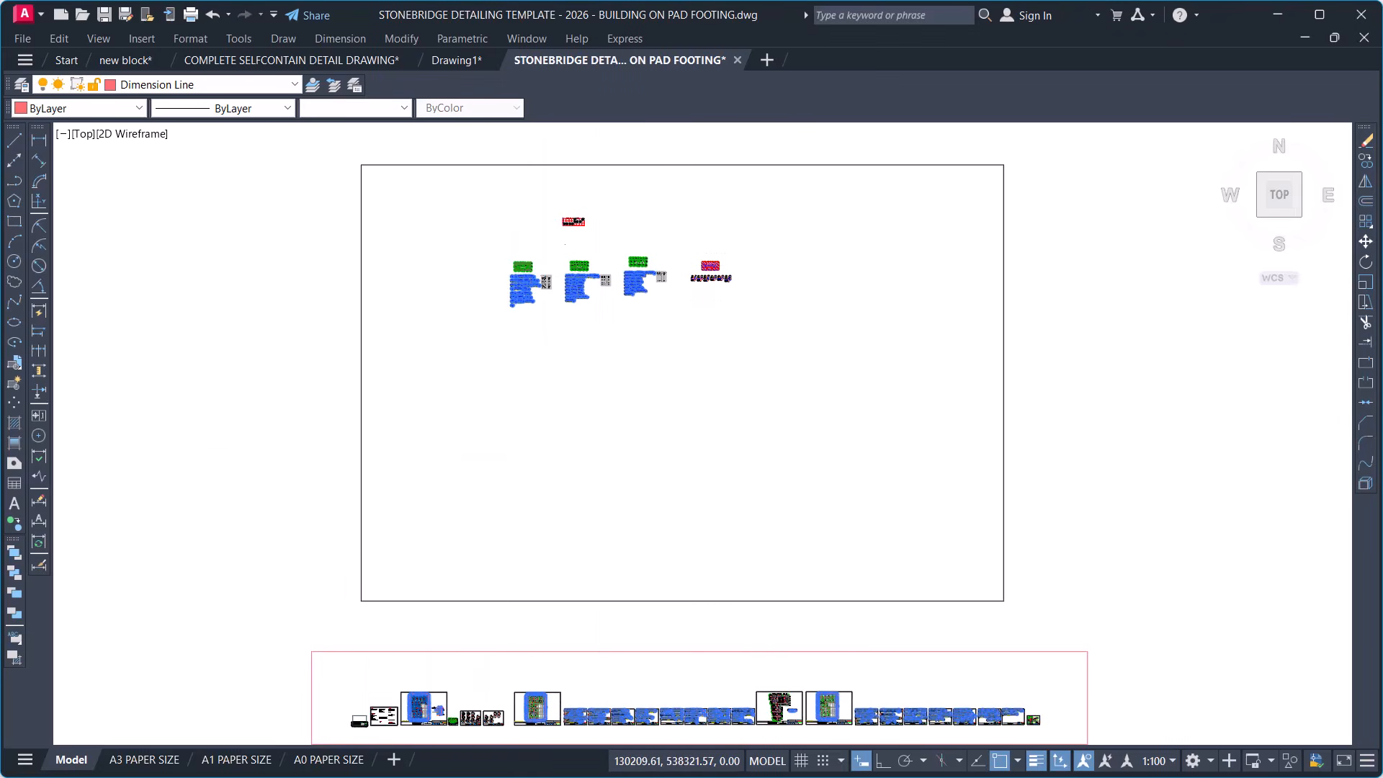
scroll(317, 577, "down", 1)
left_click(299, 589)
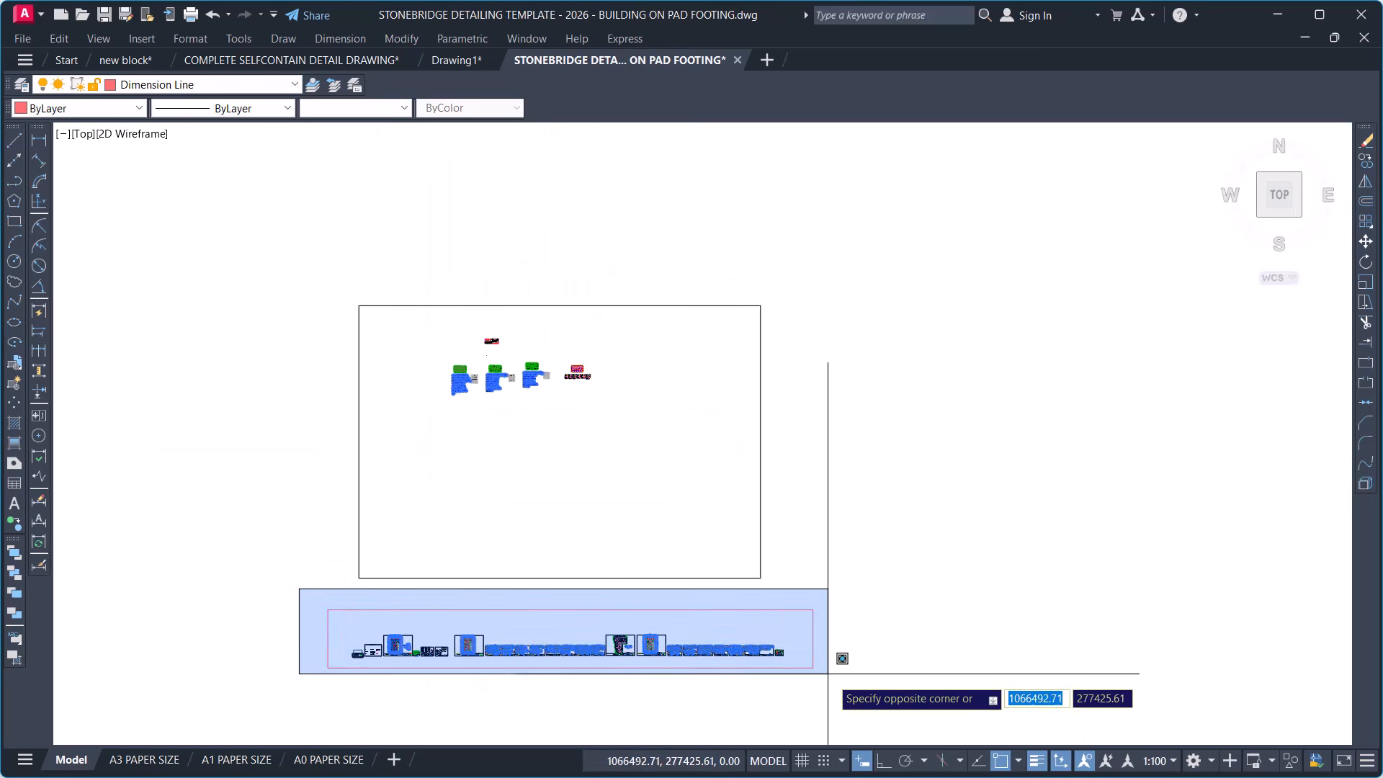
left_click(844, 674)
scroll(471, 394, "up", 8)
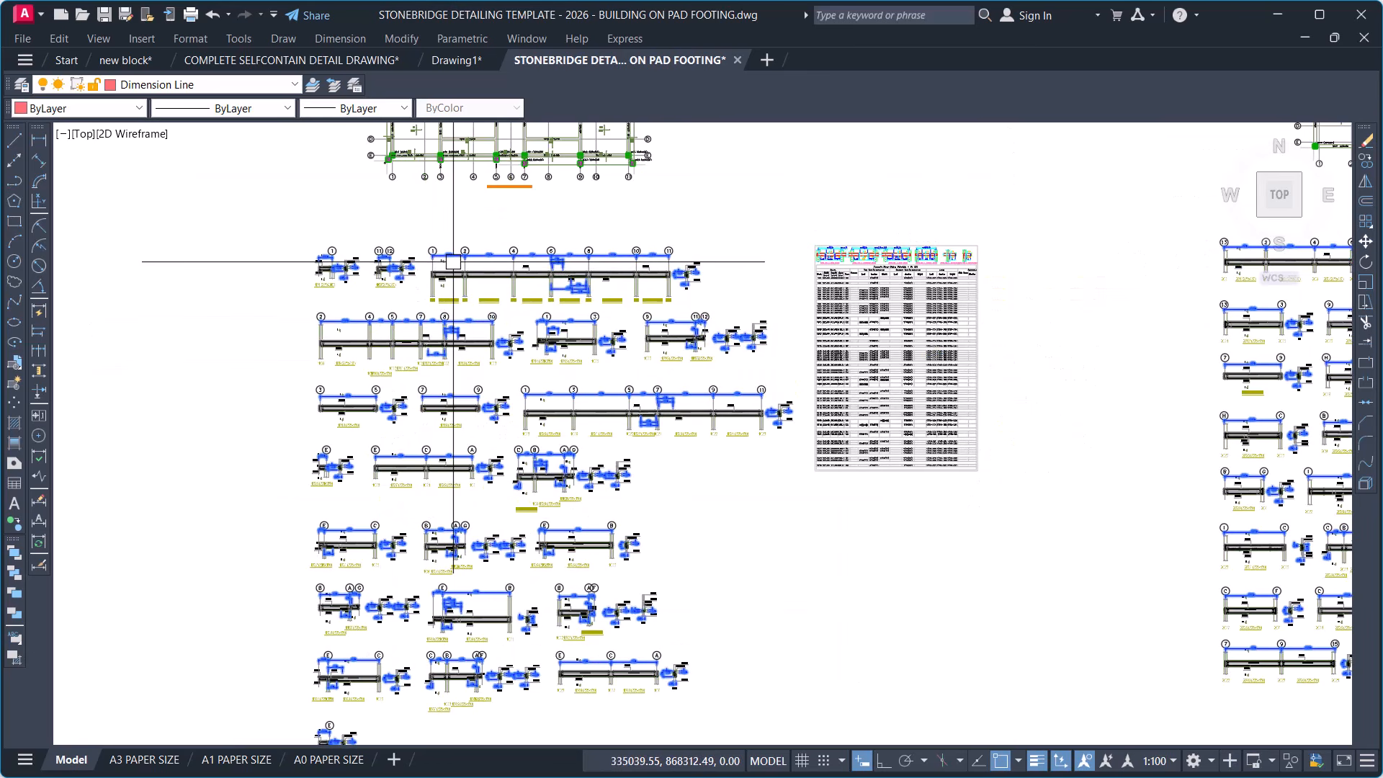
Change the dimension style of the selected beam dimensions to STB BEAM - DIMENSION in their properties.
key("Return")
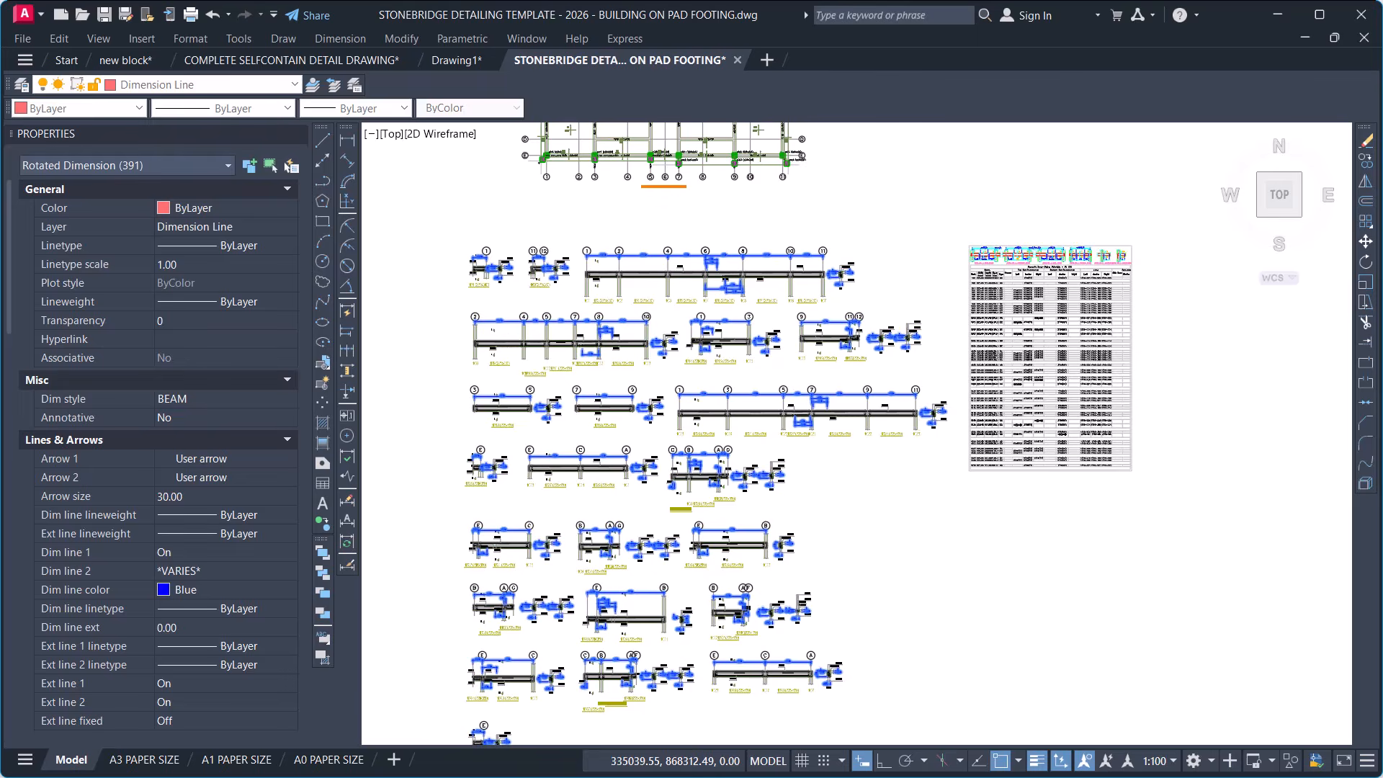
scroll(770, 242, "up", 6)
scroll(855, 398, "down", 3)
scroll(855, 398, "up", 5)
scroll(845, 407, "up", 2)
scroll(917, 342, "down", 2)
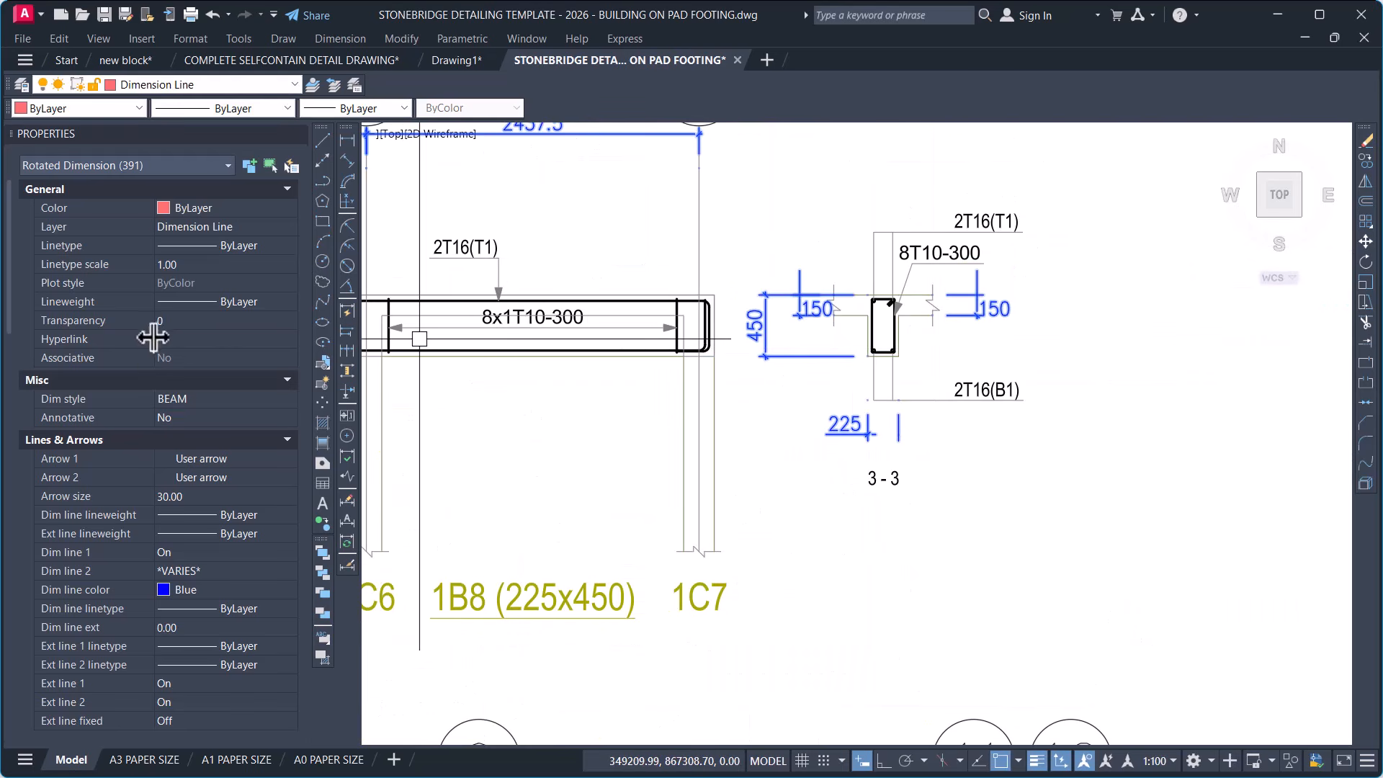
left_click(200, 398)
left_click(200, 398)
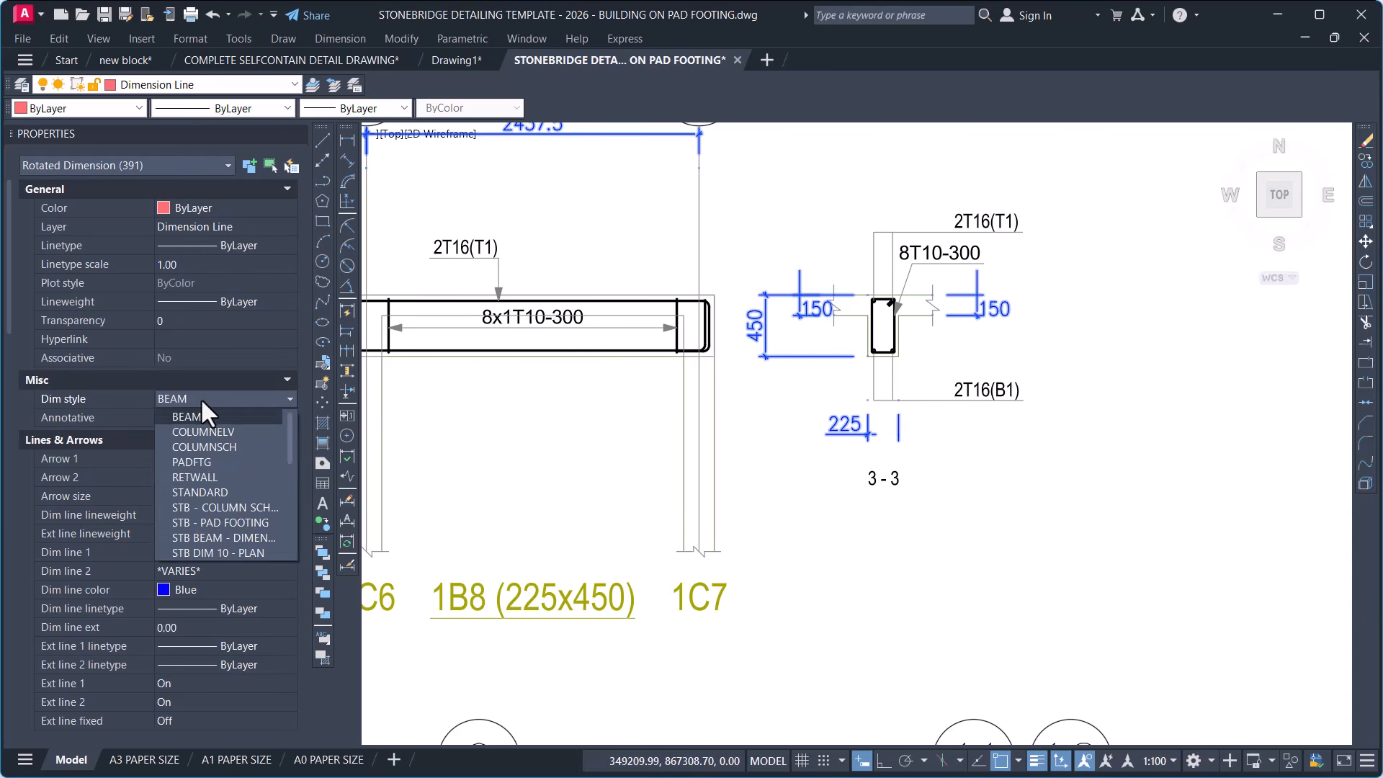
left_click(236, 540)
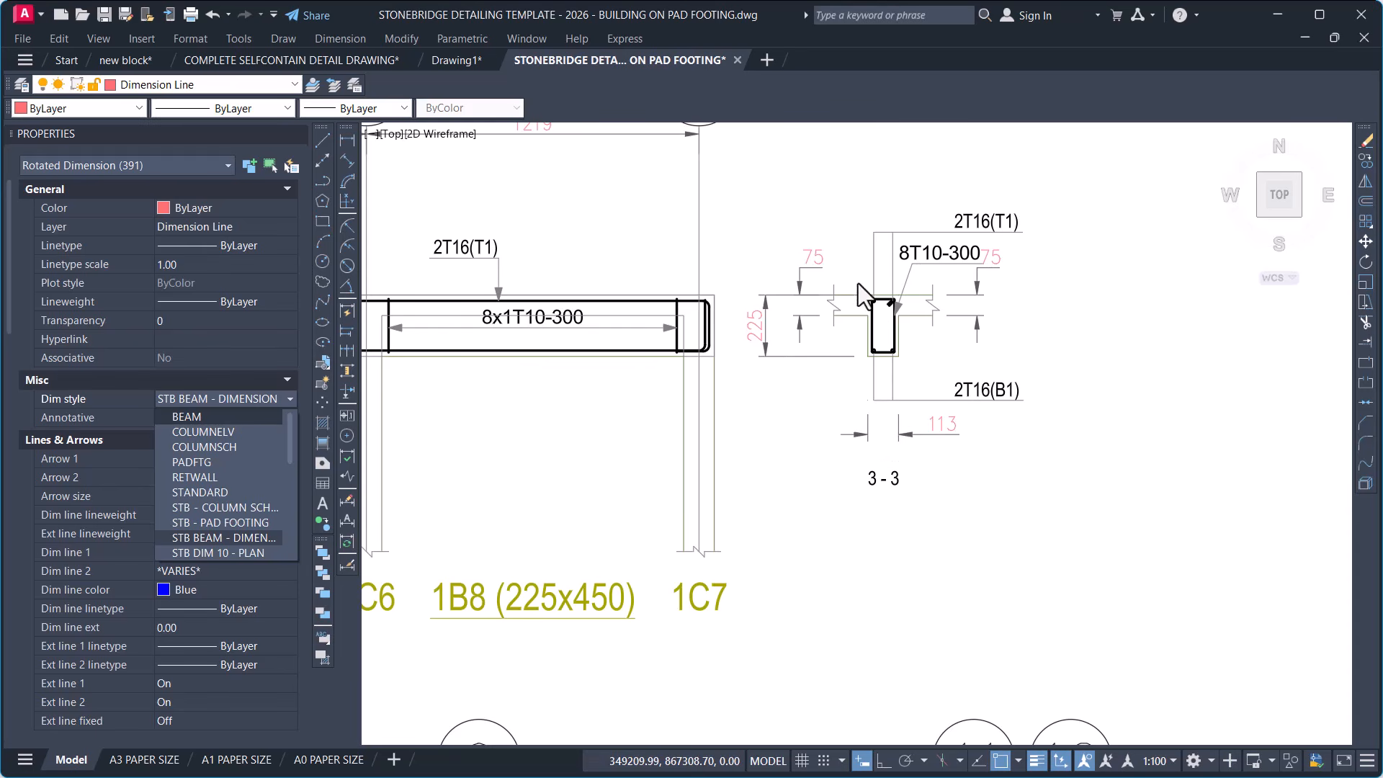
Set the linear dimension scale of the selected beam dimensions to 1.00 and close their properties.
left_click(69, 583)
scroll(67, 548, "down", 3)
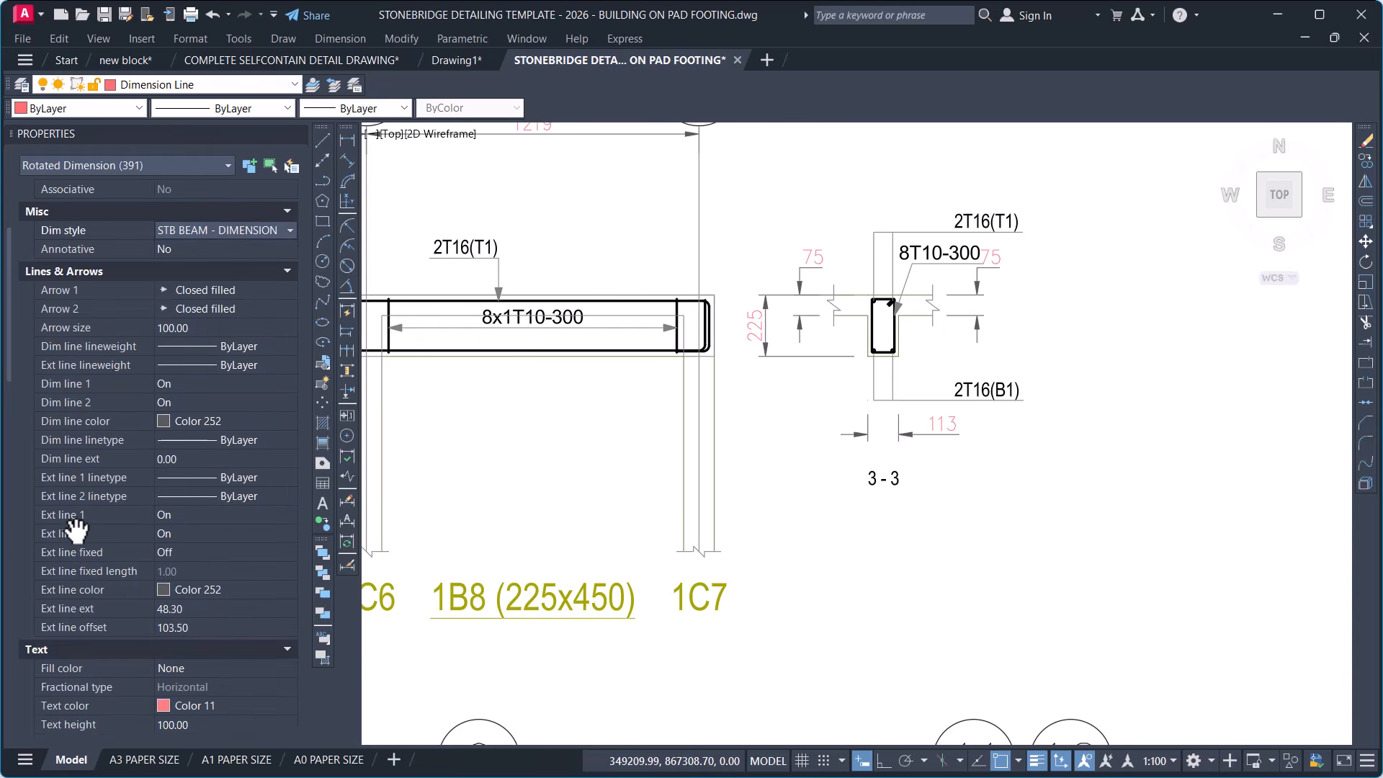
scroll(75, 531, "down", 8)
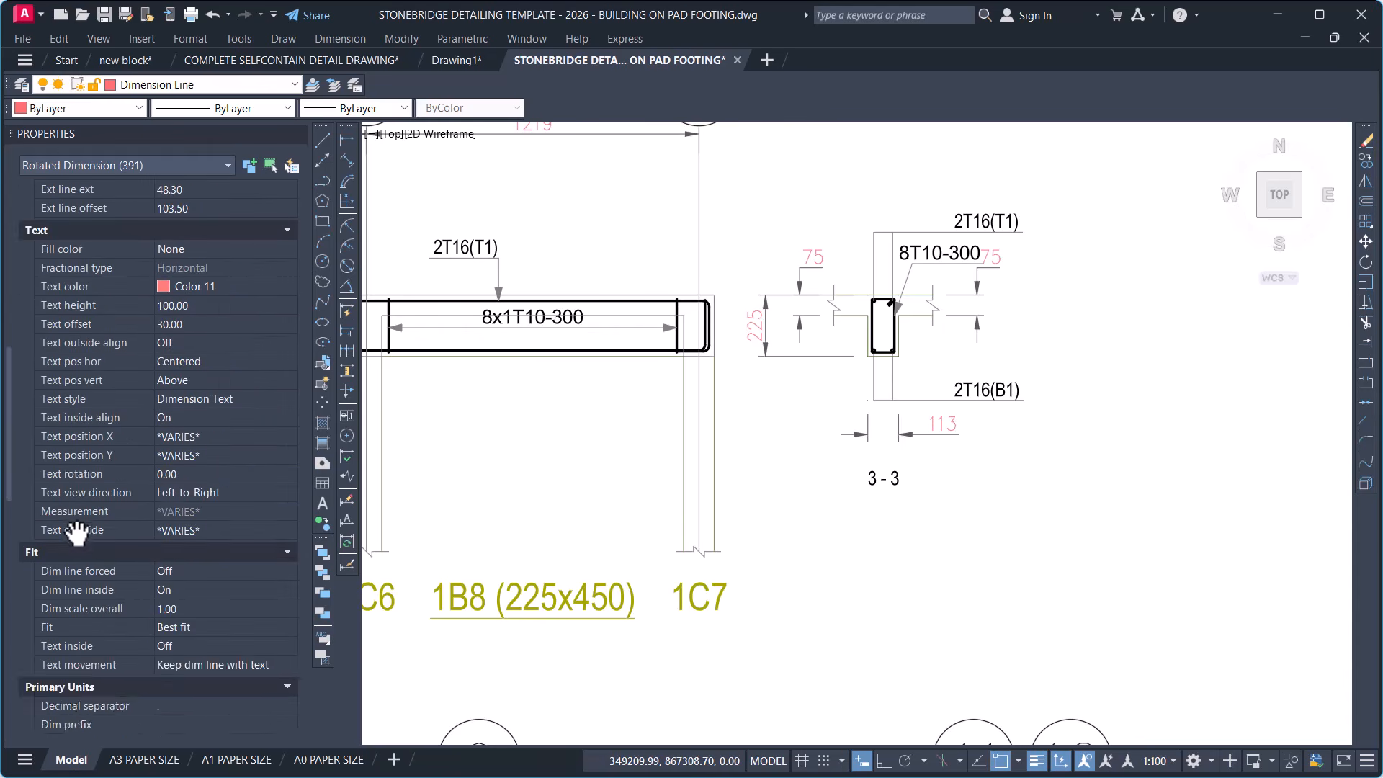
scroll(77, 531, "down", 2)
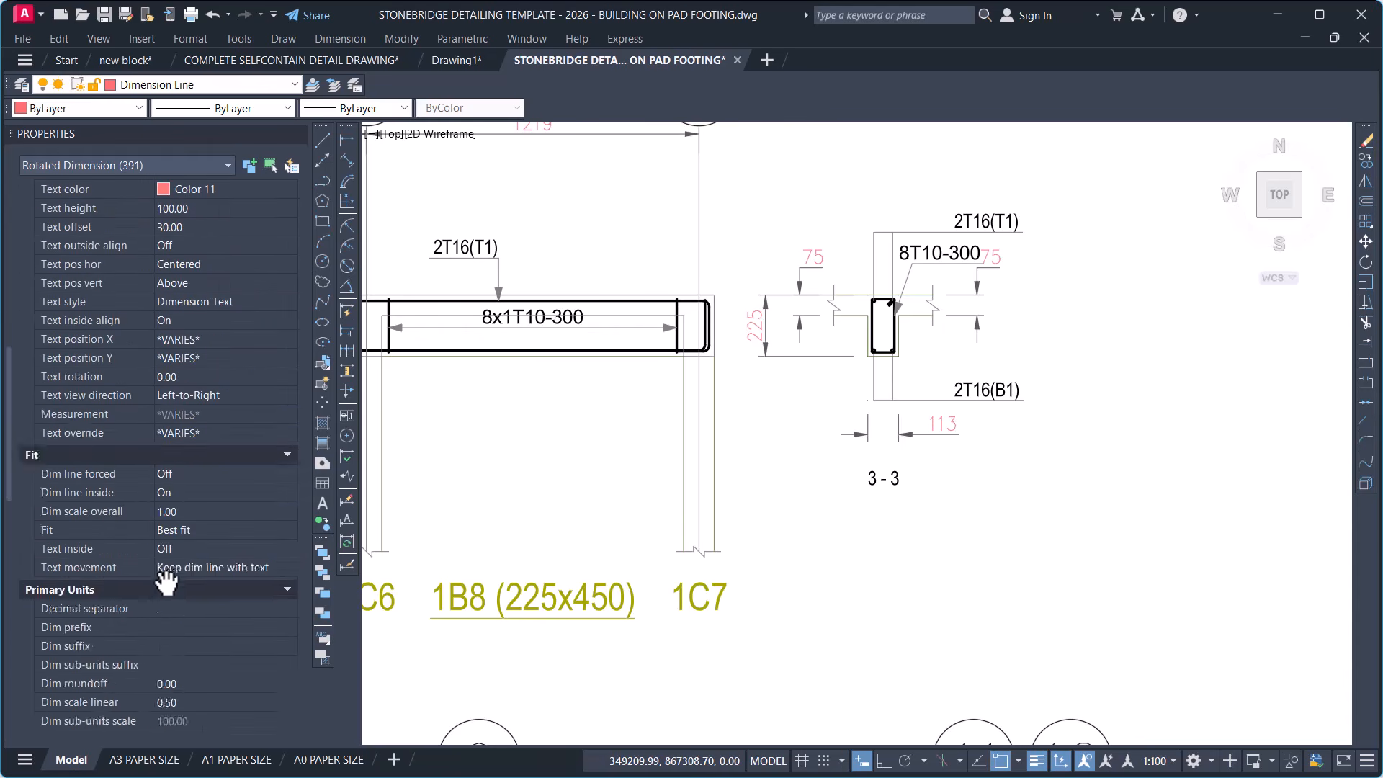
left_click(171, 702)
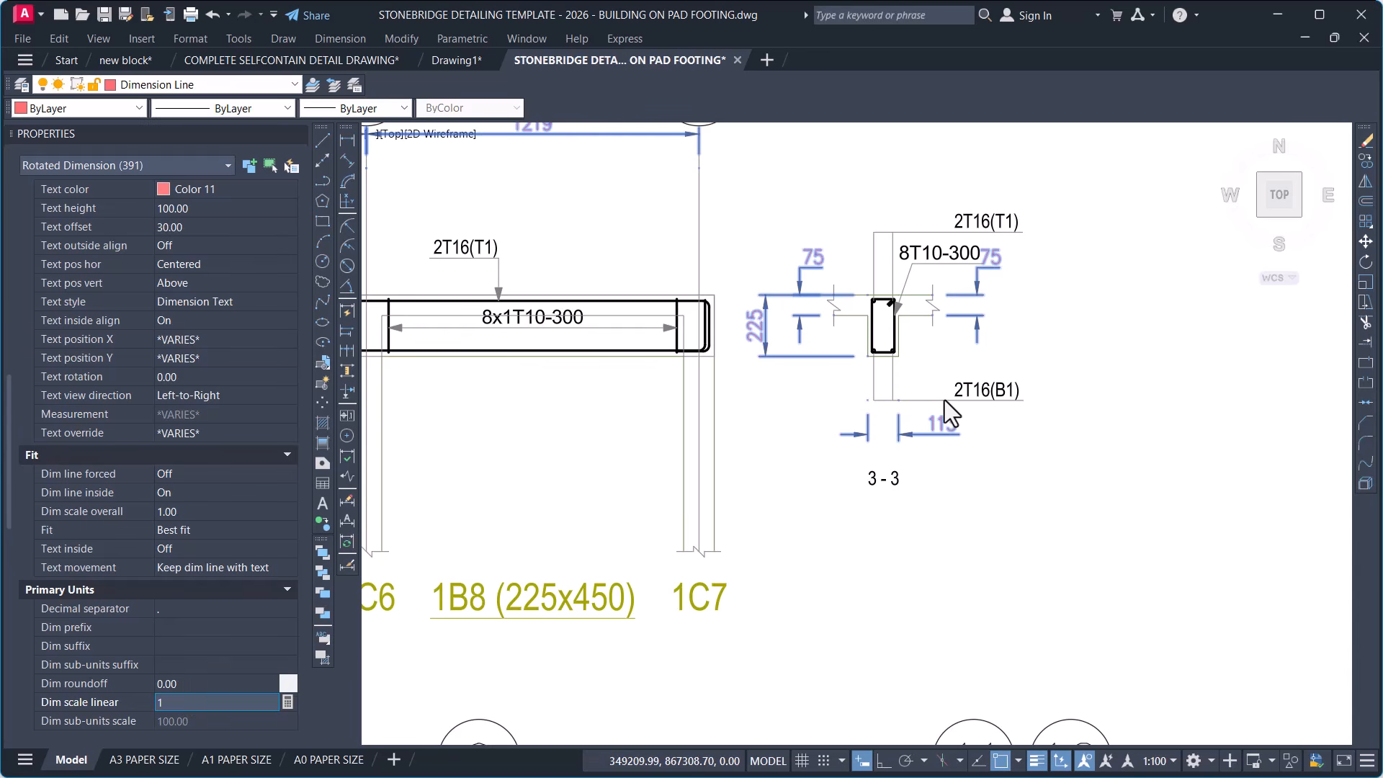
type("1.00")
key("Return")
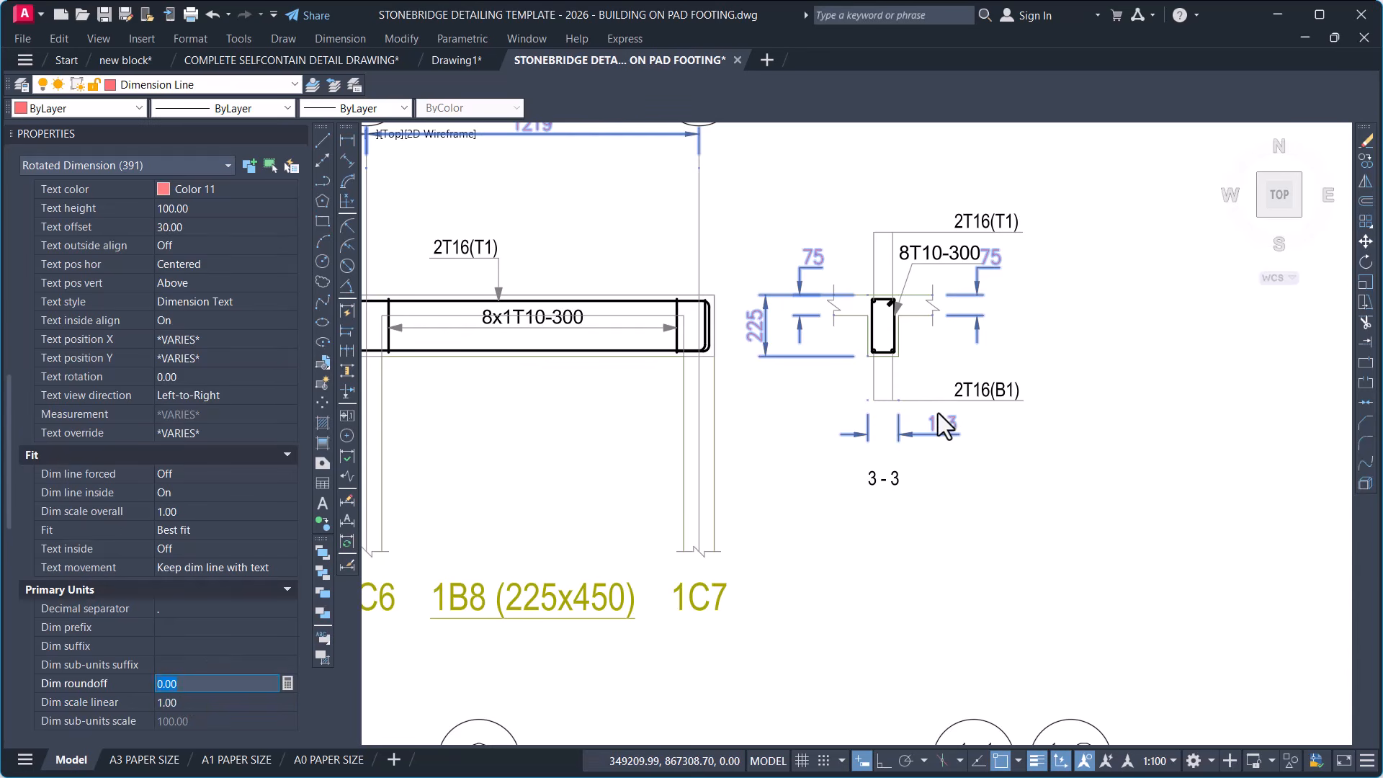
scroll(828, 404, "up", 2)
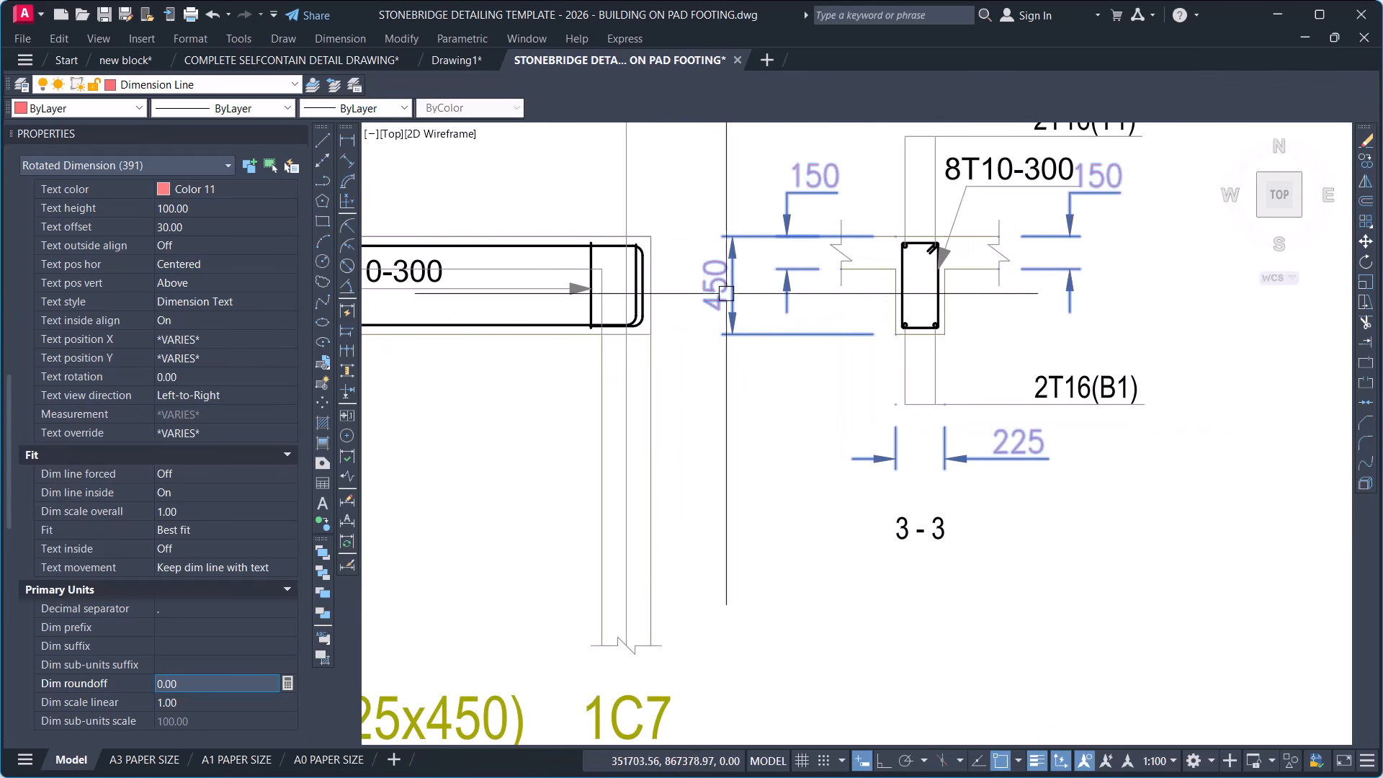
scroll(1051, 437, "down", 4)
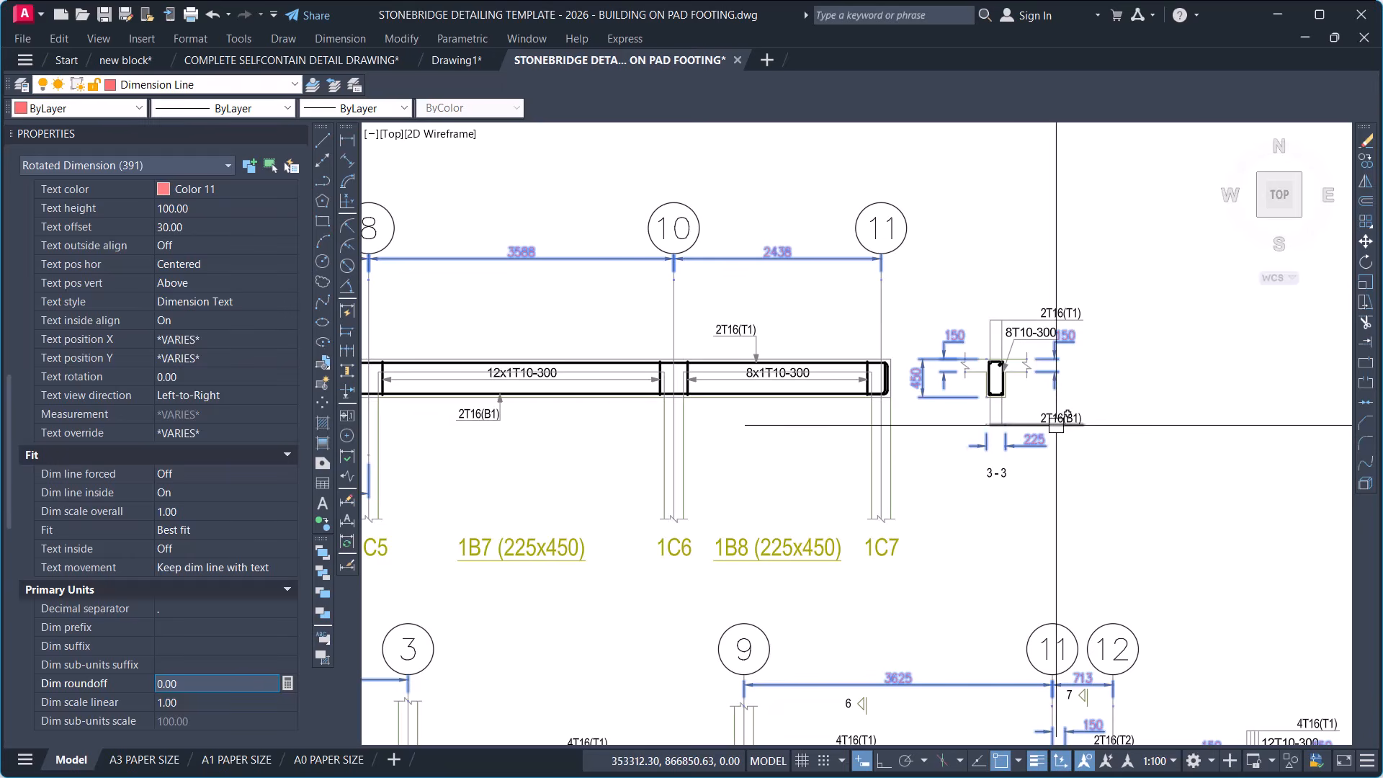
scroll(1049, 436, "down", 2)
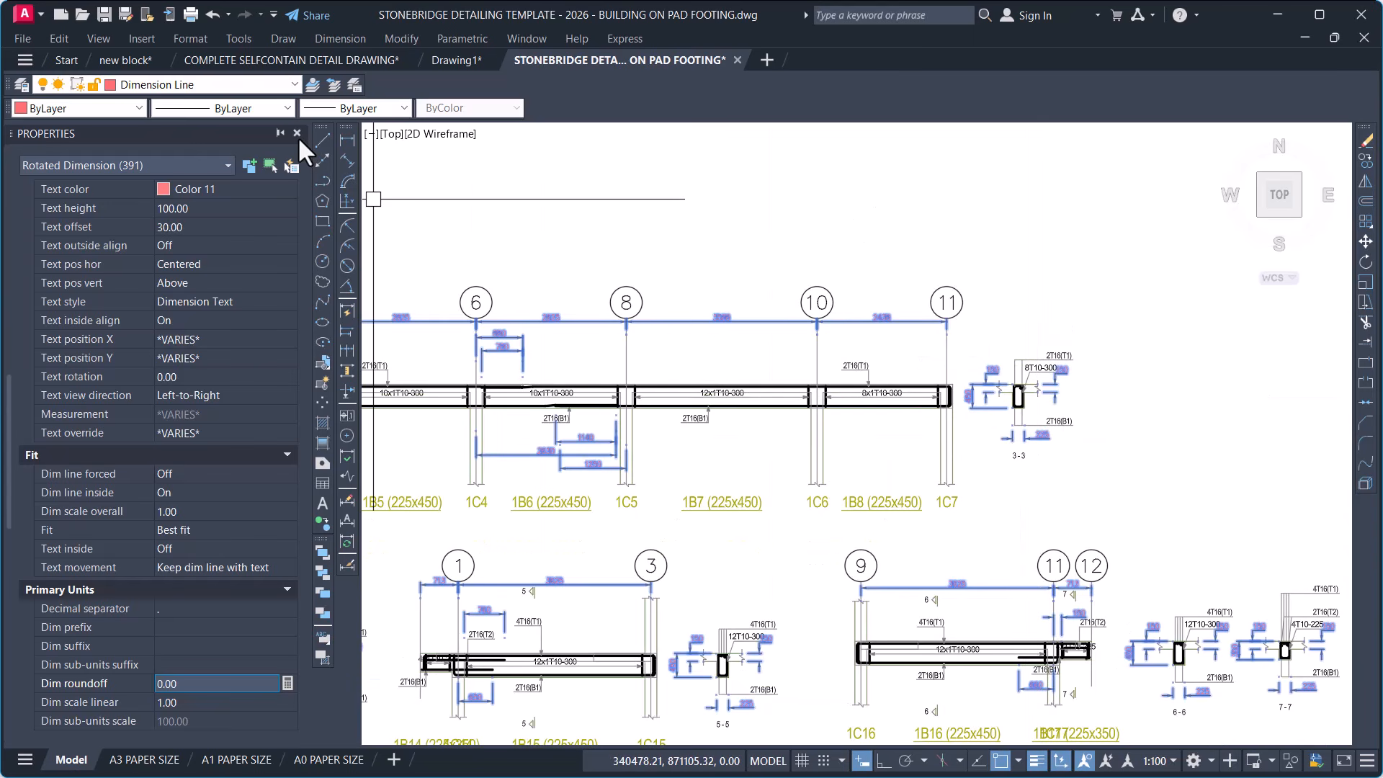
left_click(296, 133)
scroll(936, 330, "down", 1)
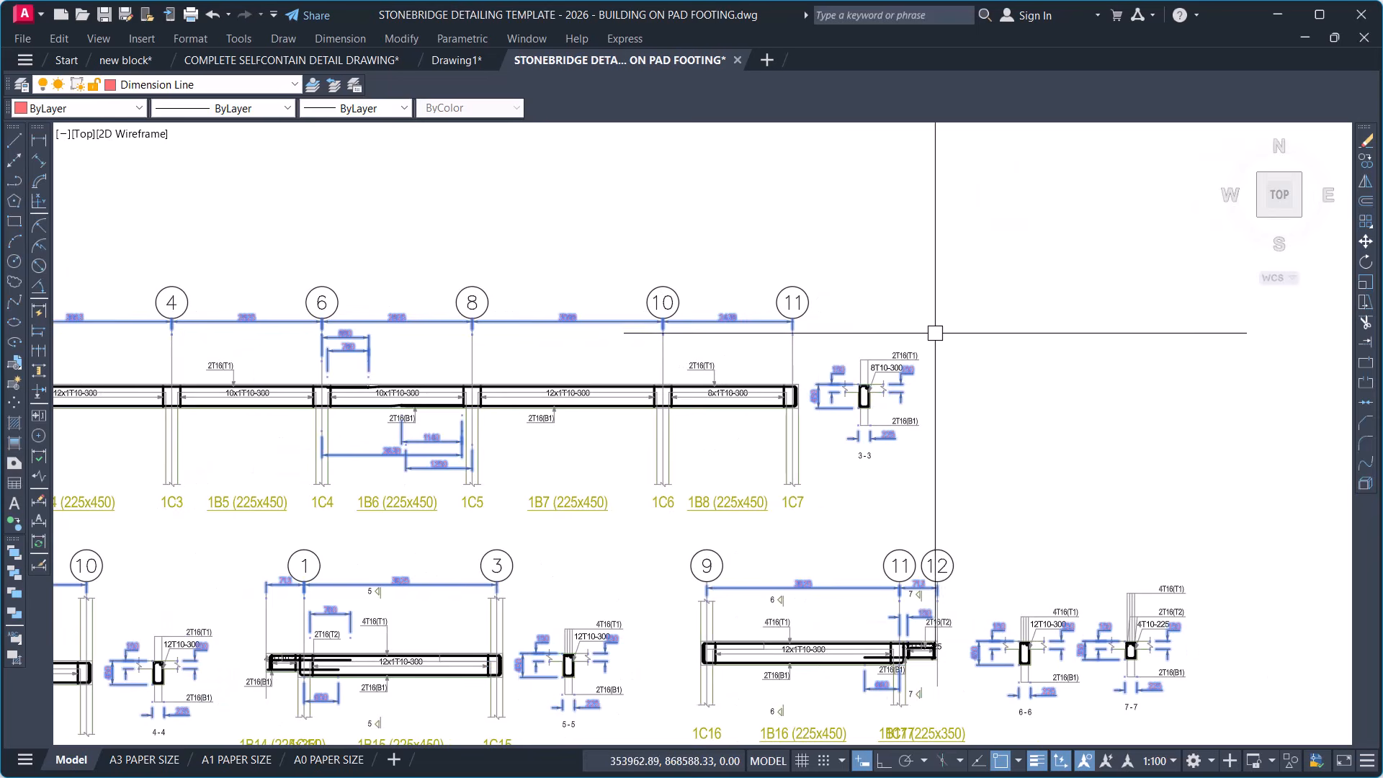
Set Text inside to On in the properties of the selected beam dimensions.
scroll(908, 418, "up", 6)
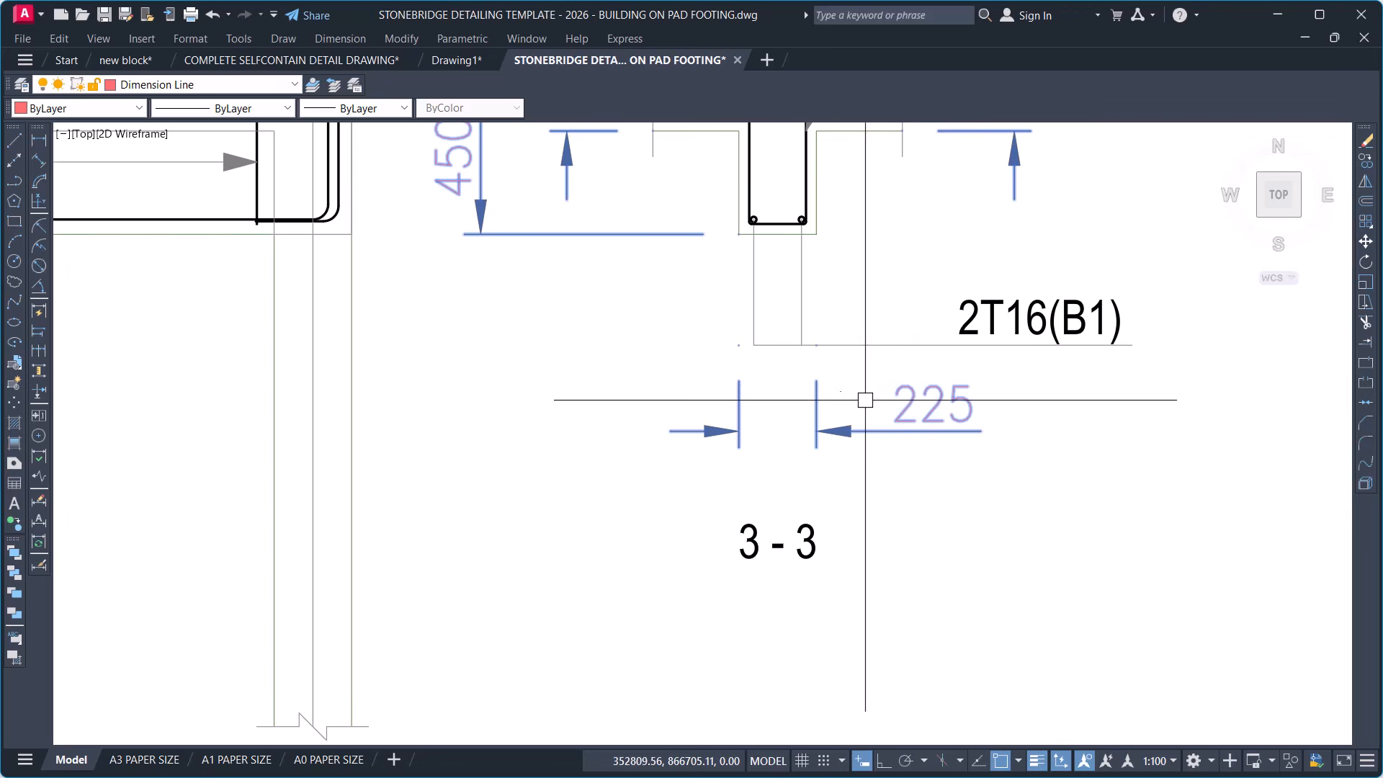
scroll(791, 430, "down", 4)
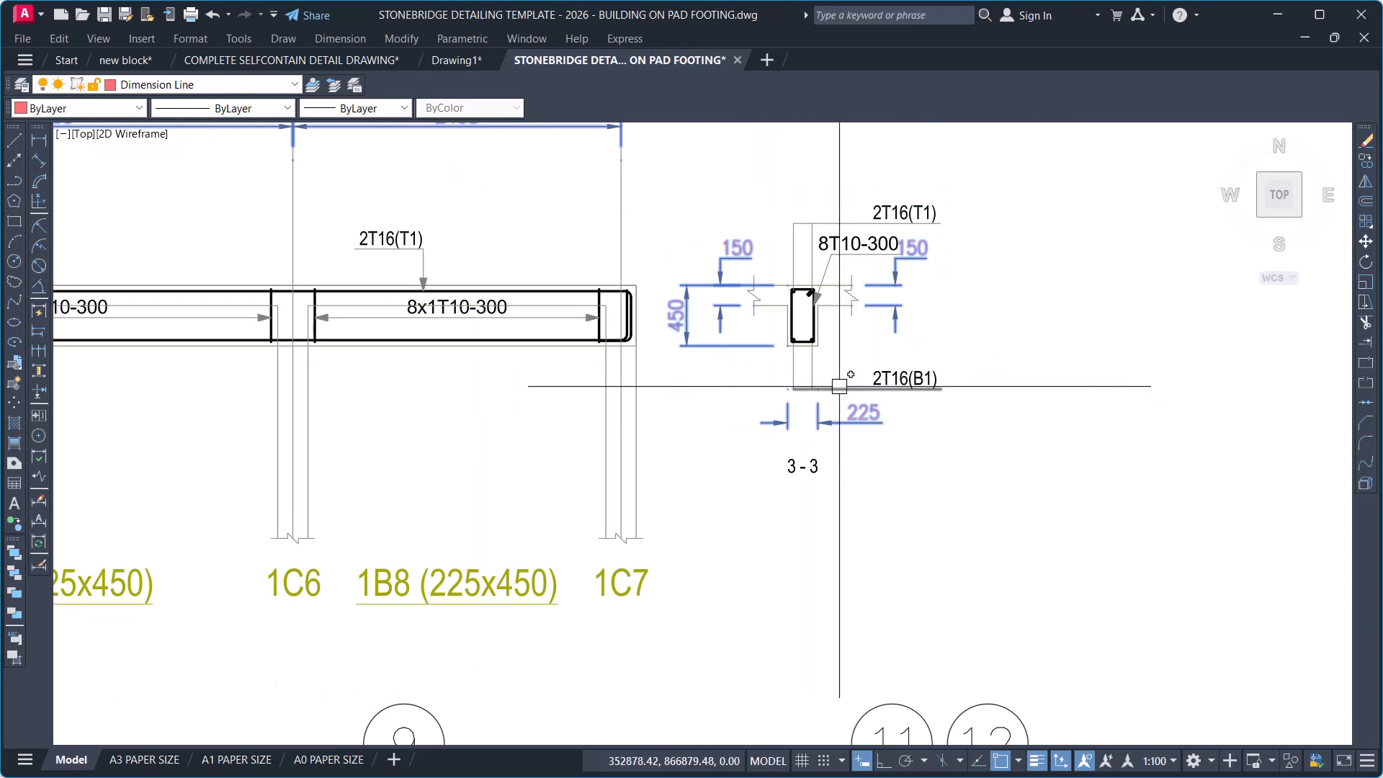
scroll(822, 398, "down", 2)
type("ch")
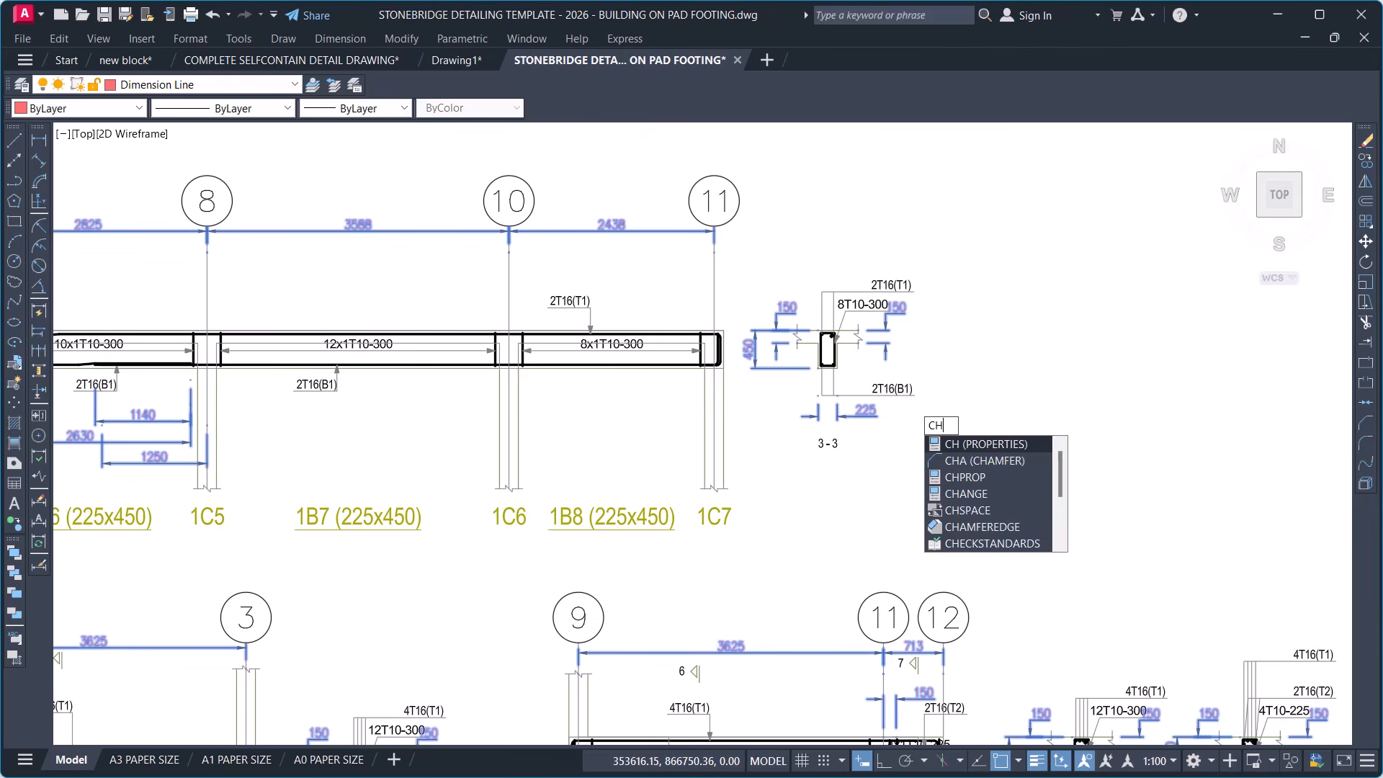
key("Return")
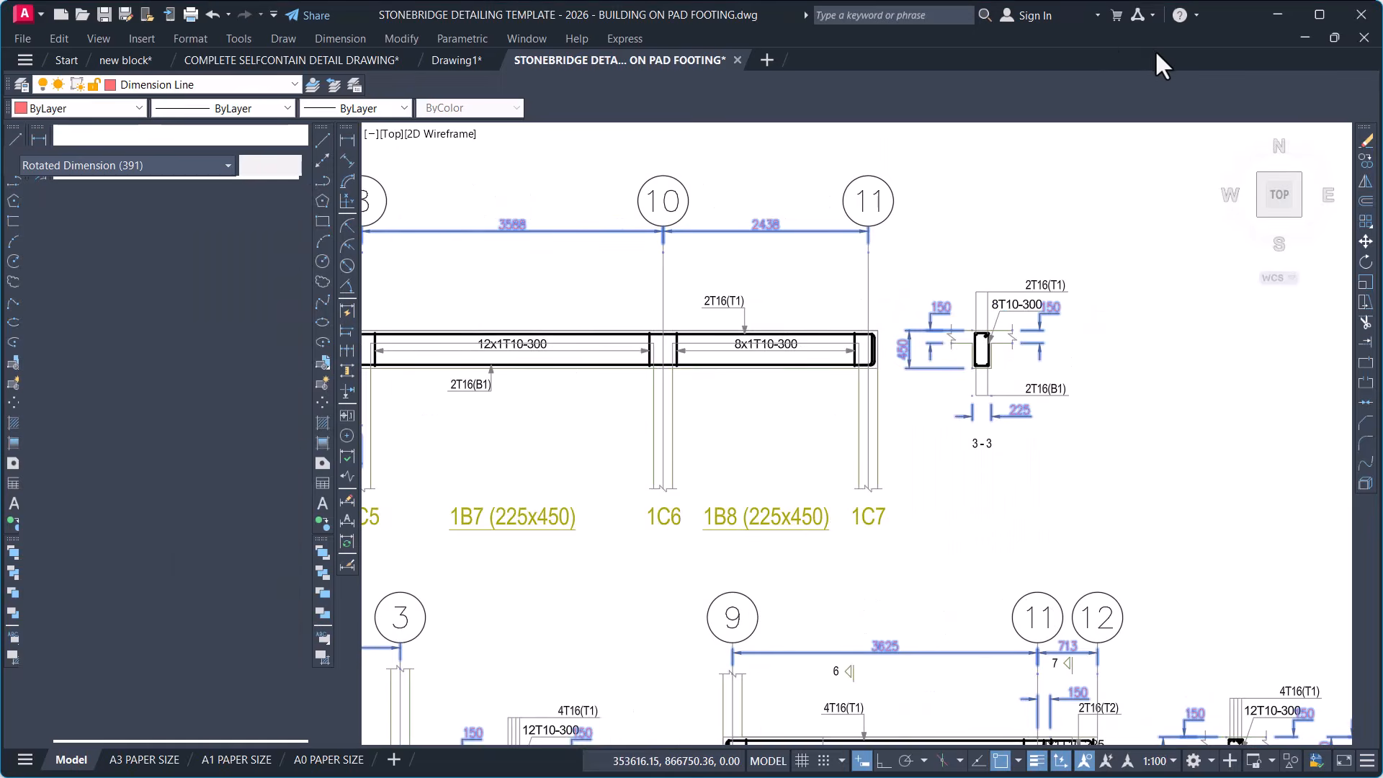
scroll(928, 408, "up", 2)
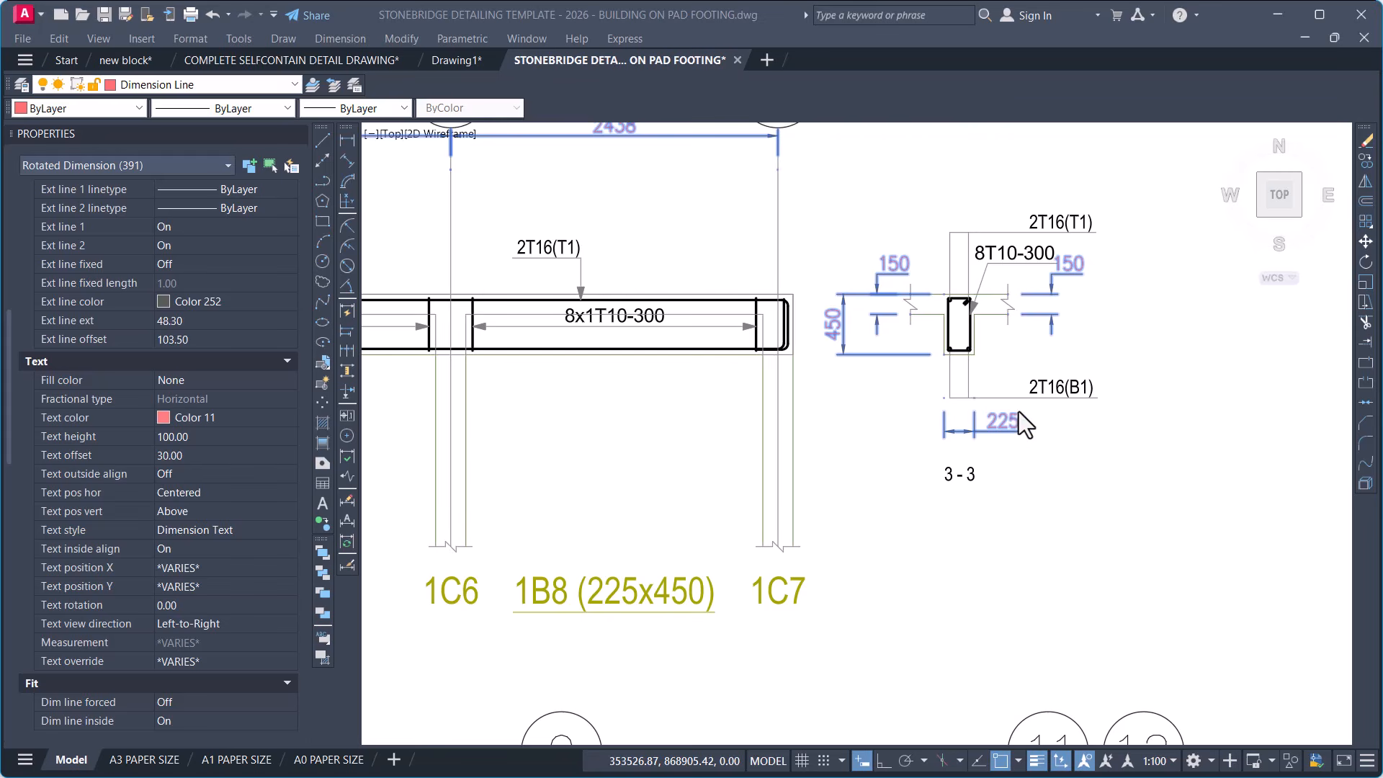
scroll(1006, 424, "up", 4)
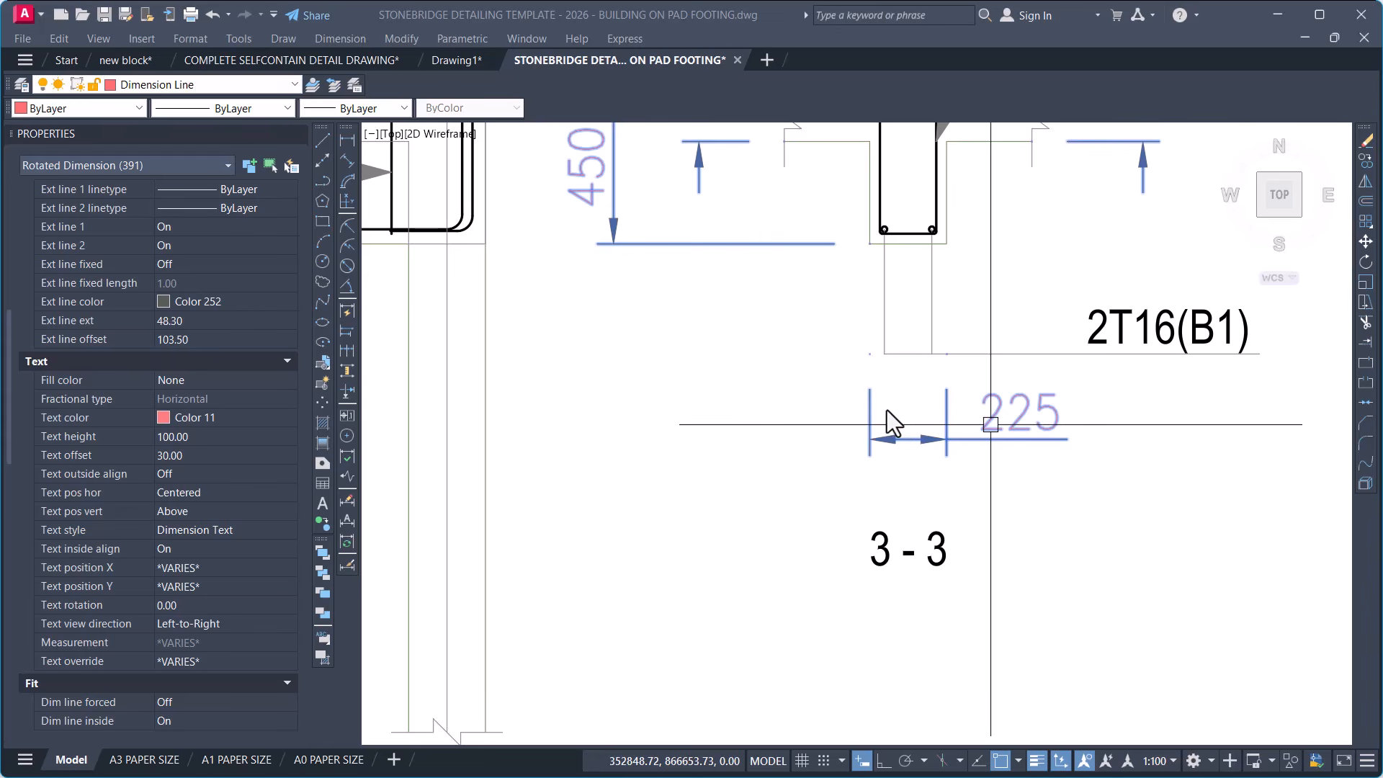
scroll(193, 496, "down", 3)
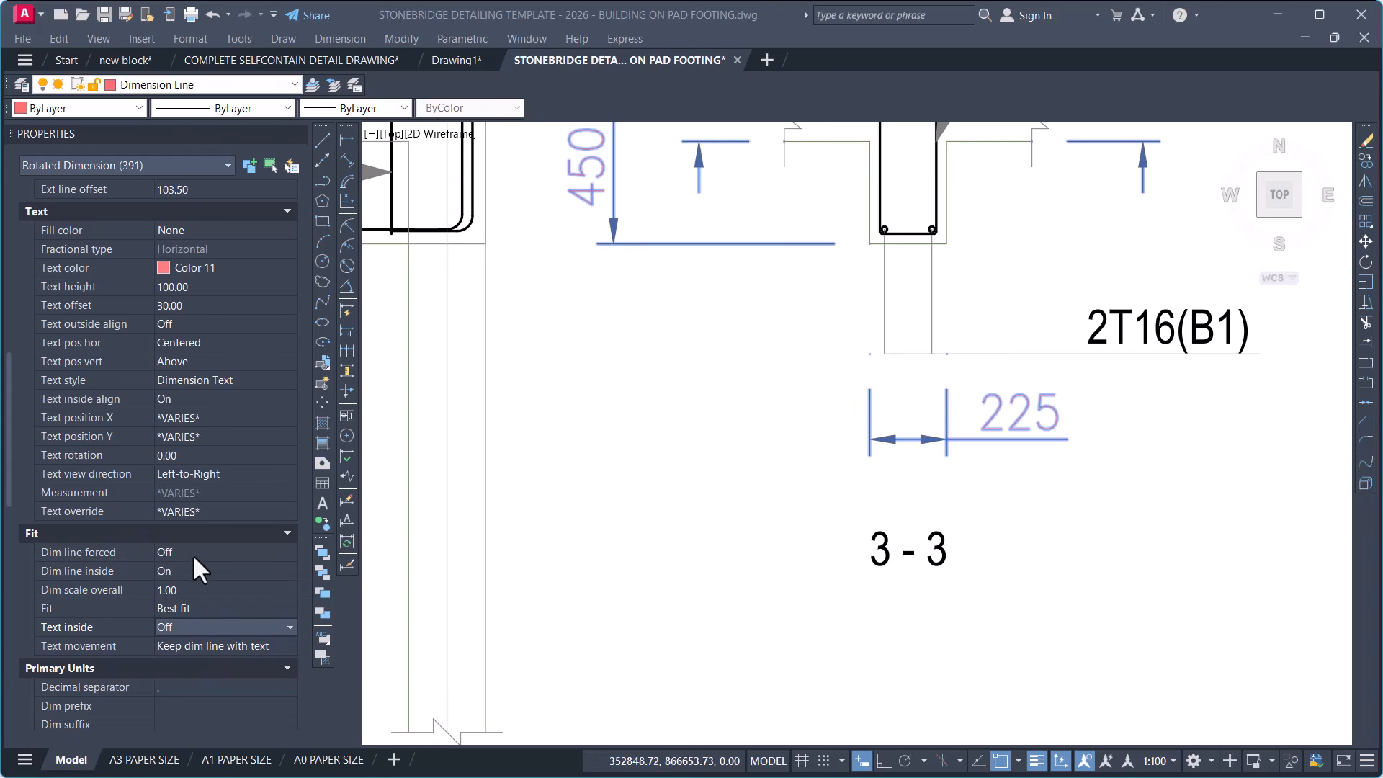
left_click(187, 629)
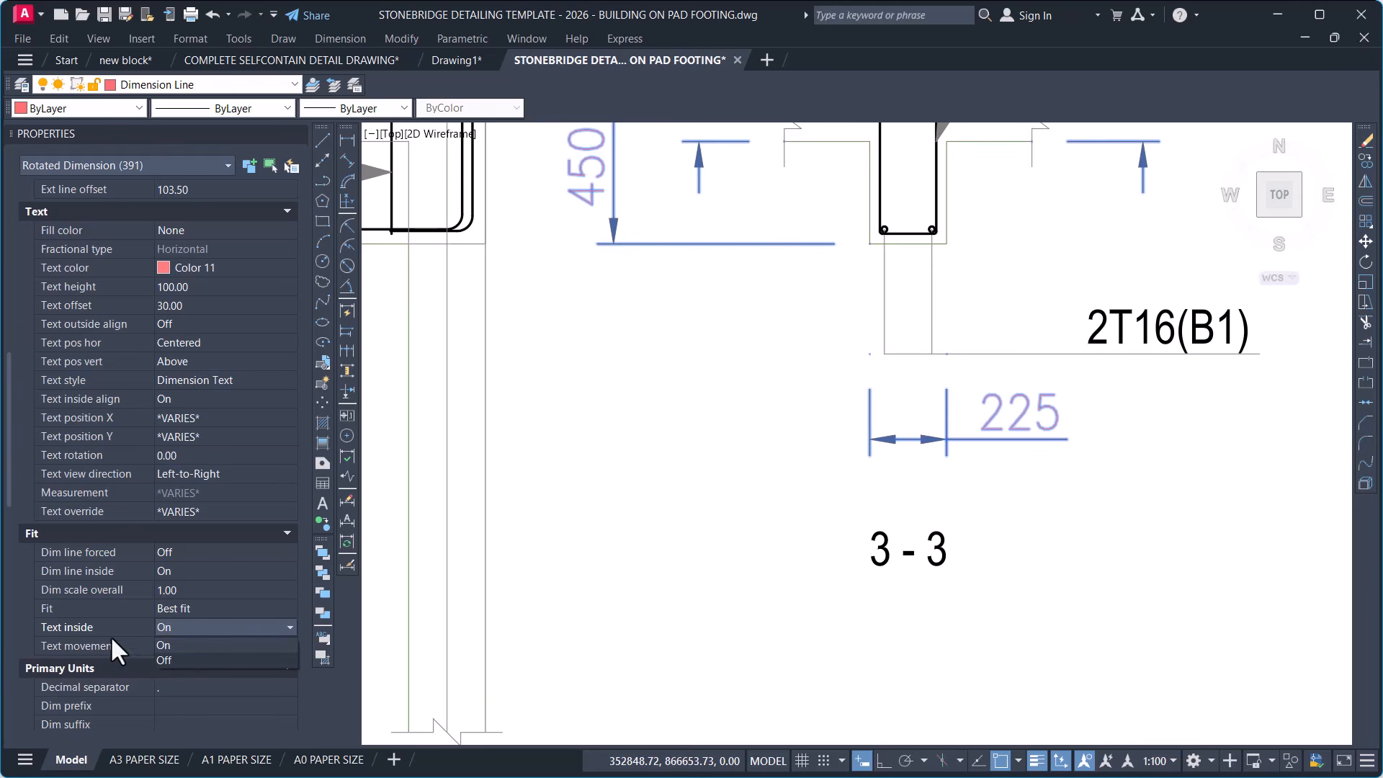
left_click(85, 629)
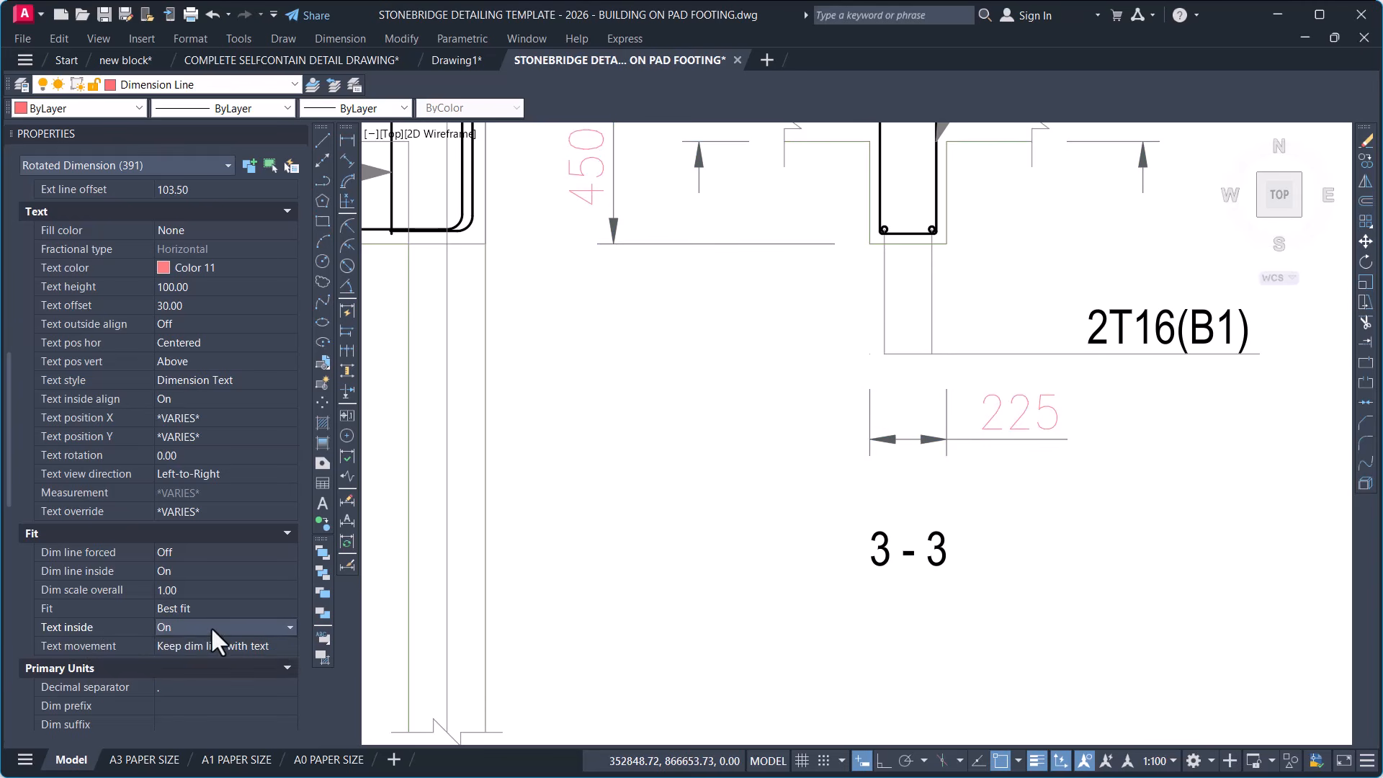
left_click(173, 629)
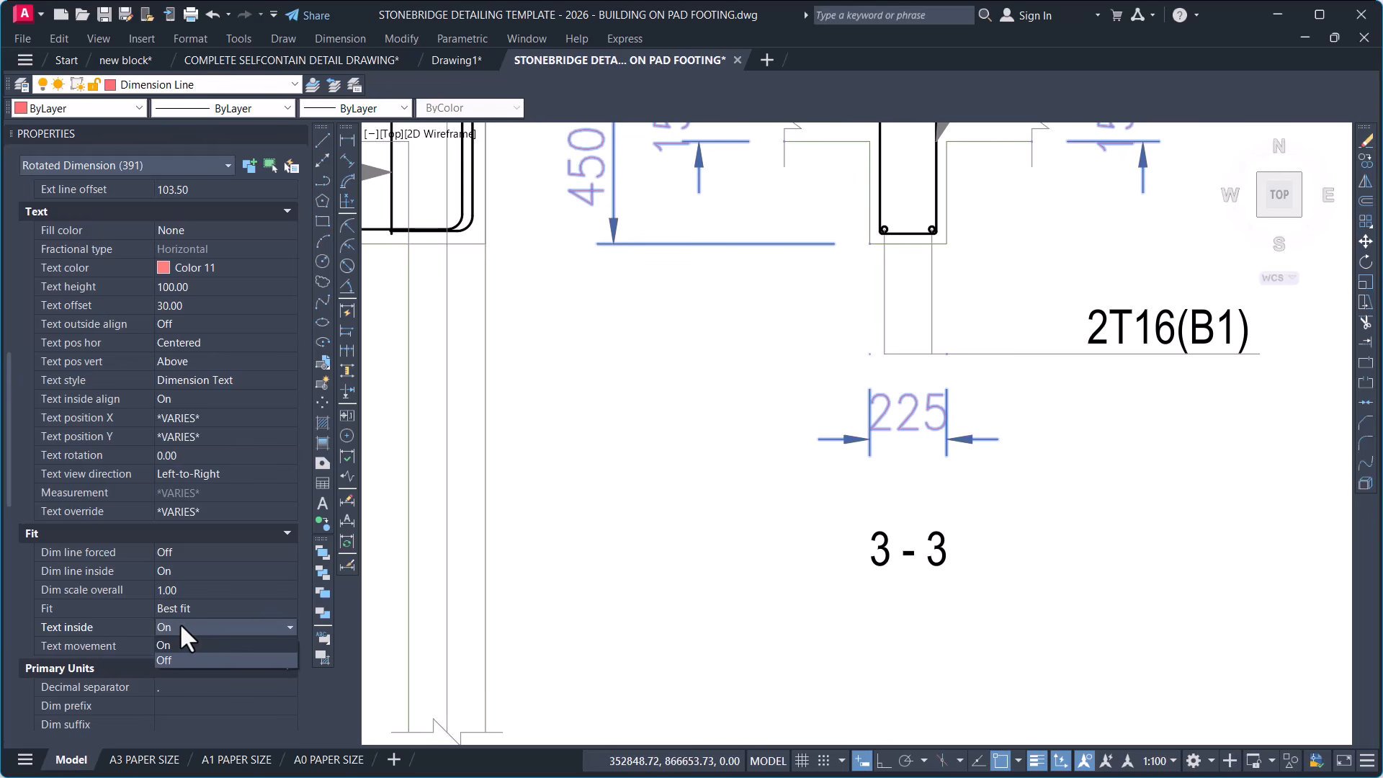
left_click(180, 625)
Set Dim line forced to On for the selected beam dimensions and close their properties.
left_click(209, 544)
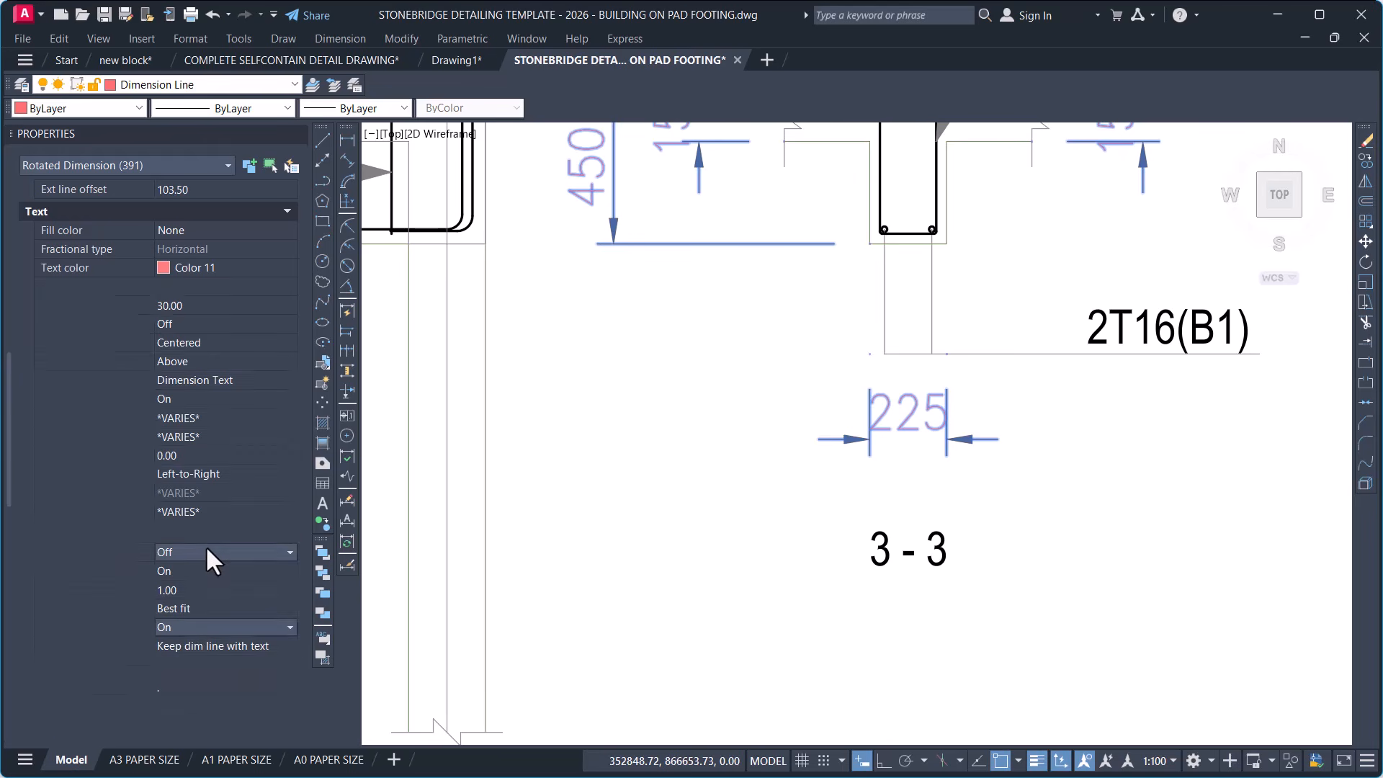
left_click(202, 551)
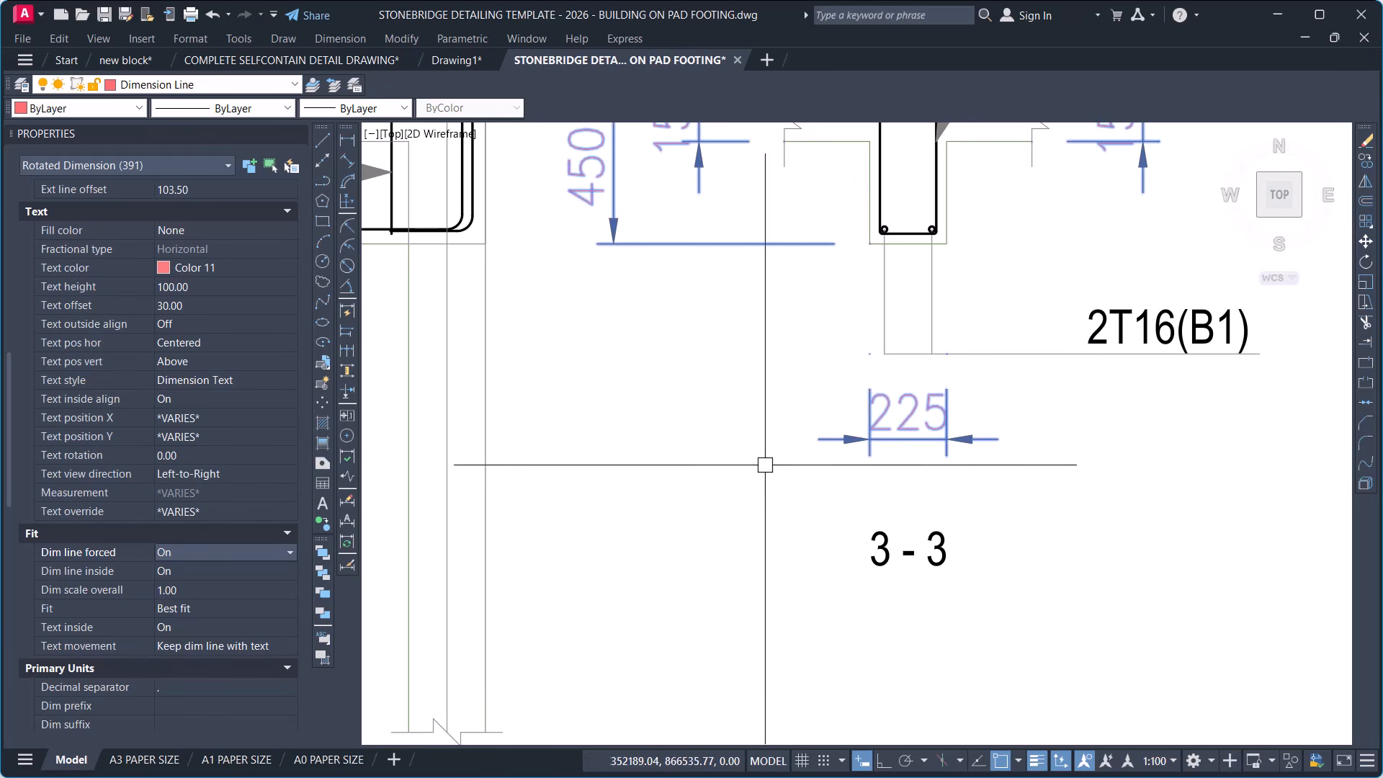
scroll(764, 505, "down", 2)
scroll(973, 490, "down", 2)
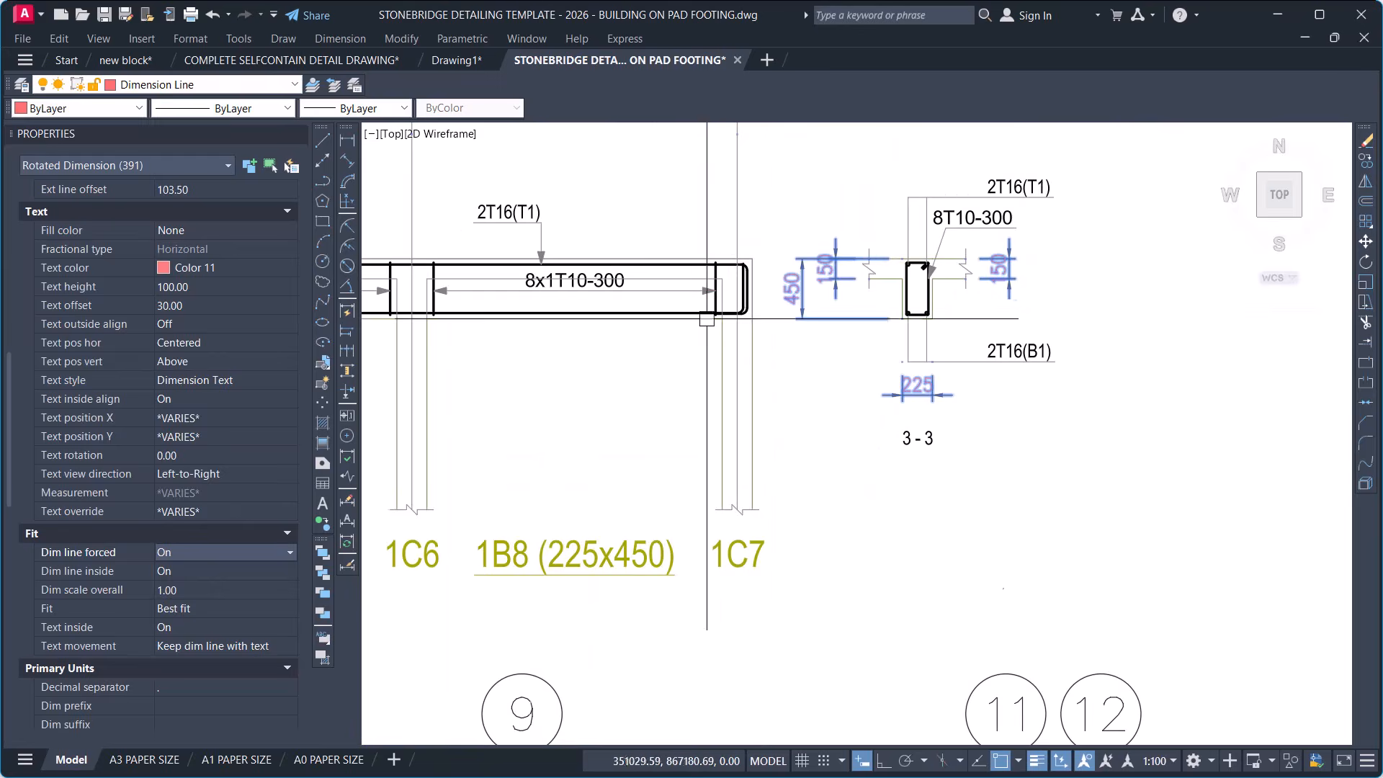
scroll(929, 332, "down", 2)
scroll(570, 241, "up", 4)
scroll(973, 324, "down", 6)
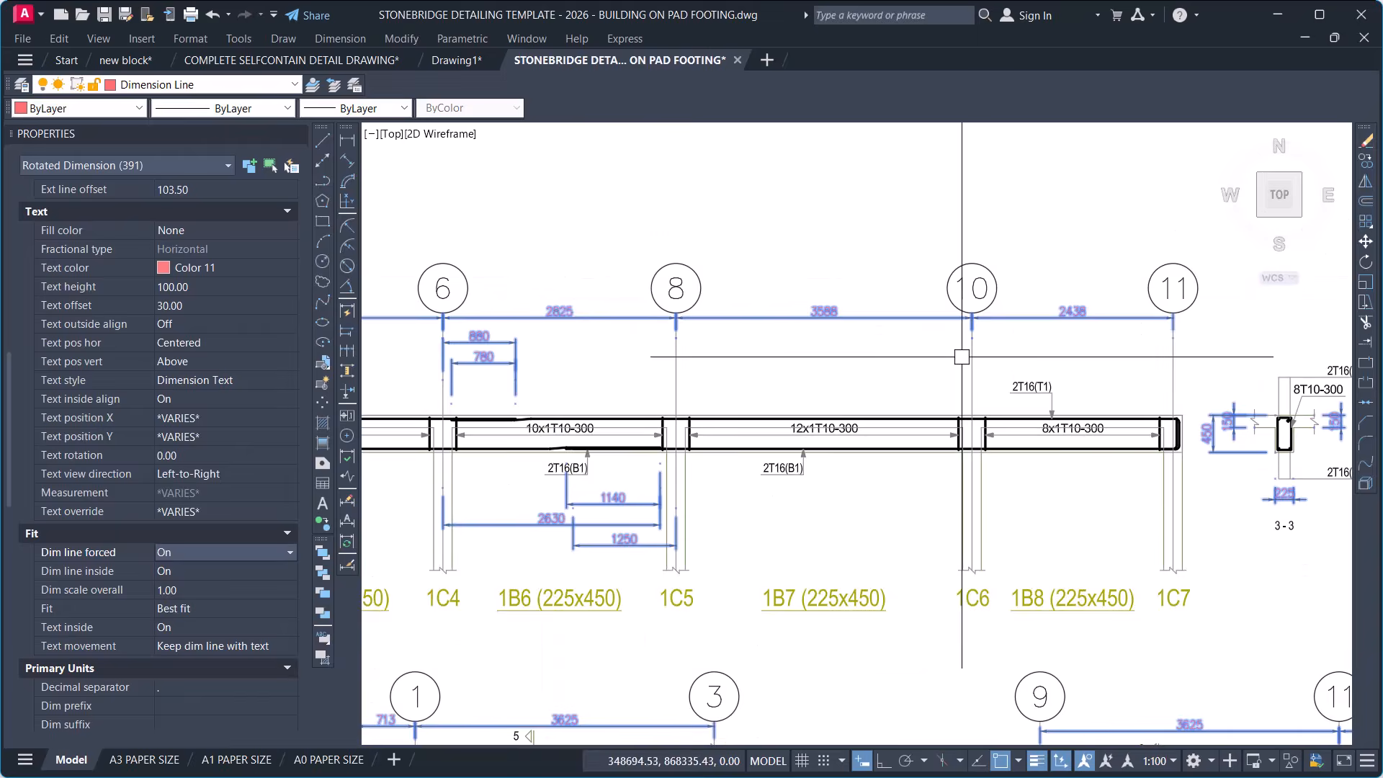
scroll(533, 349, "up", 6)
scroll(468, 361, "down", 3)
scroll(800, 295, "down", 2)
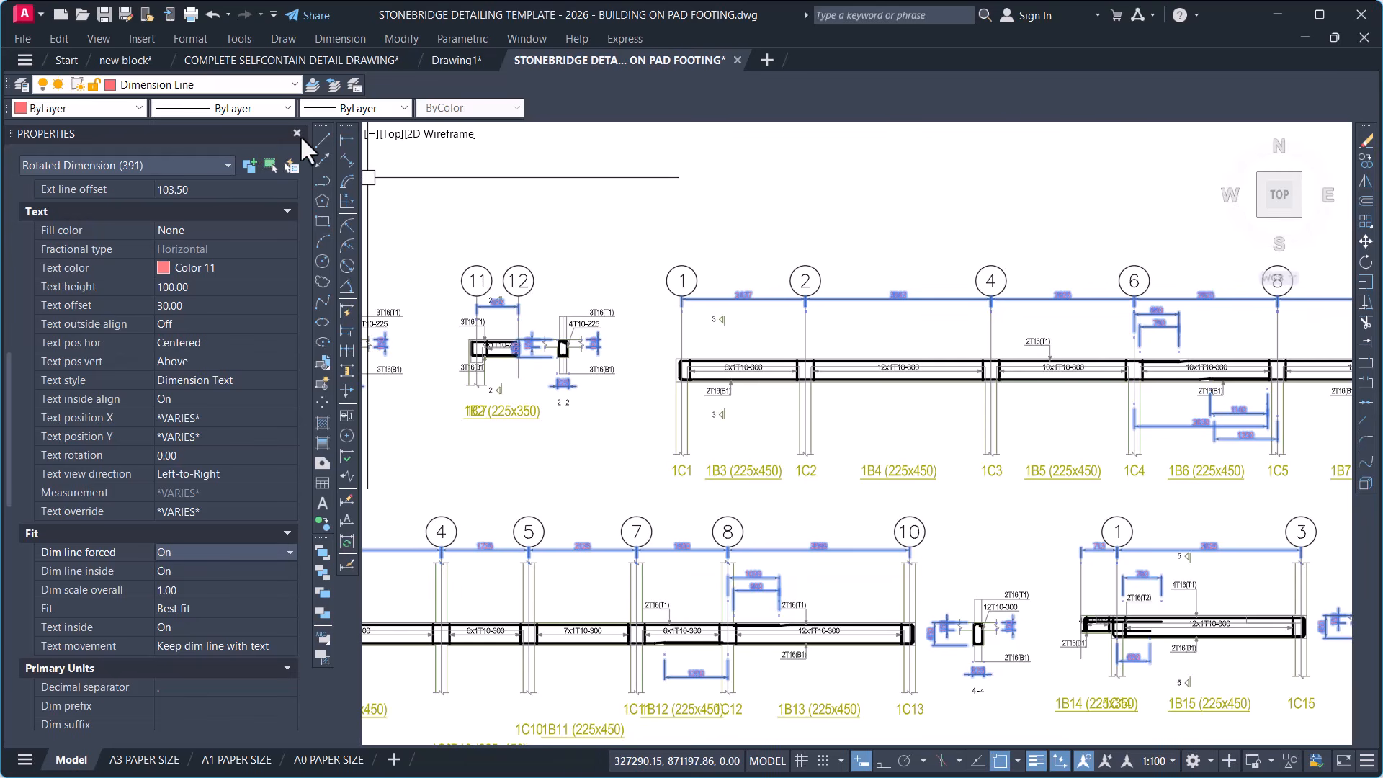
left_click(297, 133)
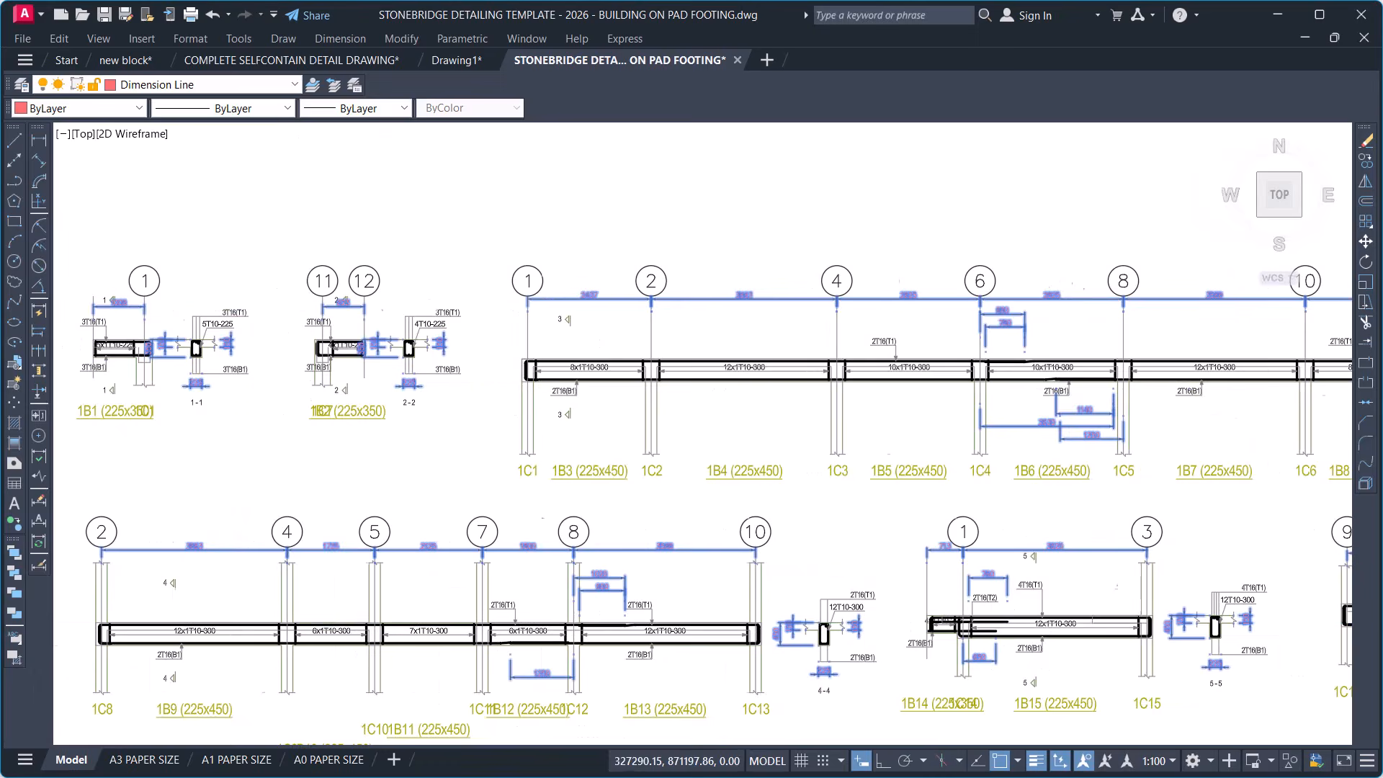
scroll(865, 264, "up", 8)
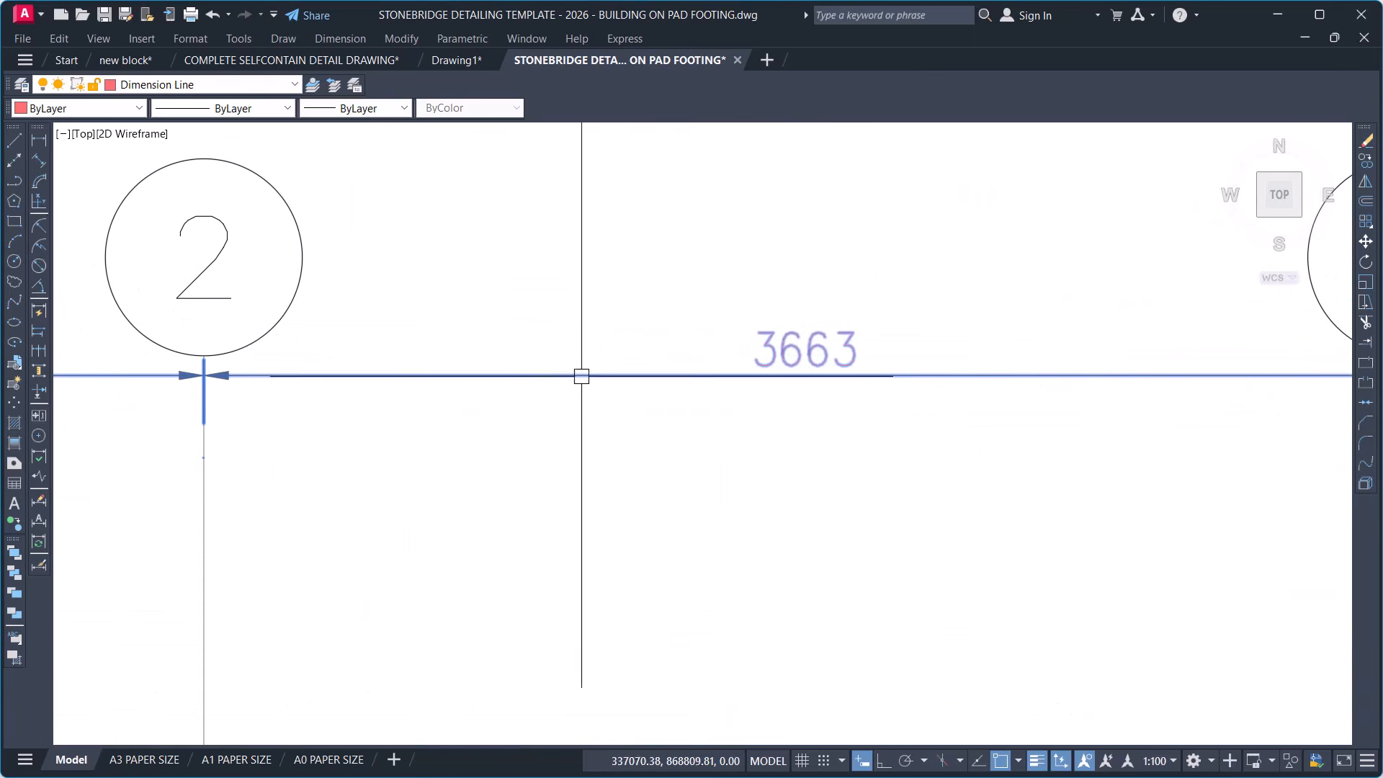
scroll(252, 446, "down", 4)
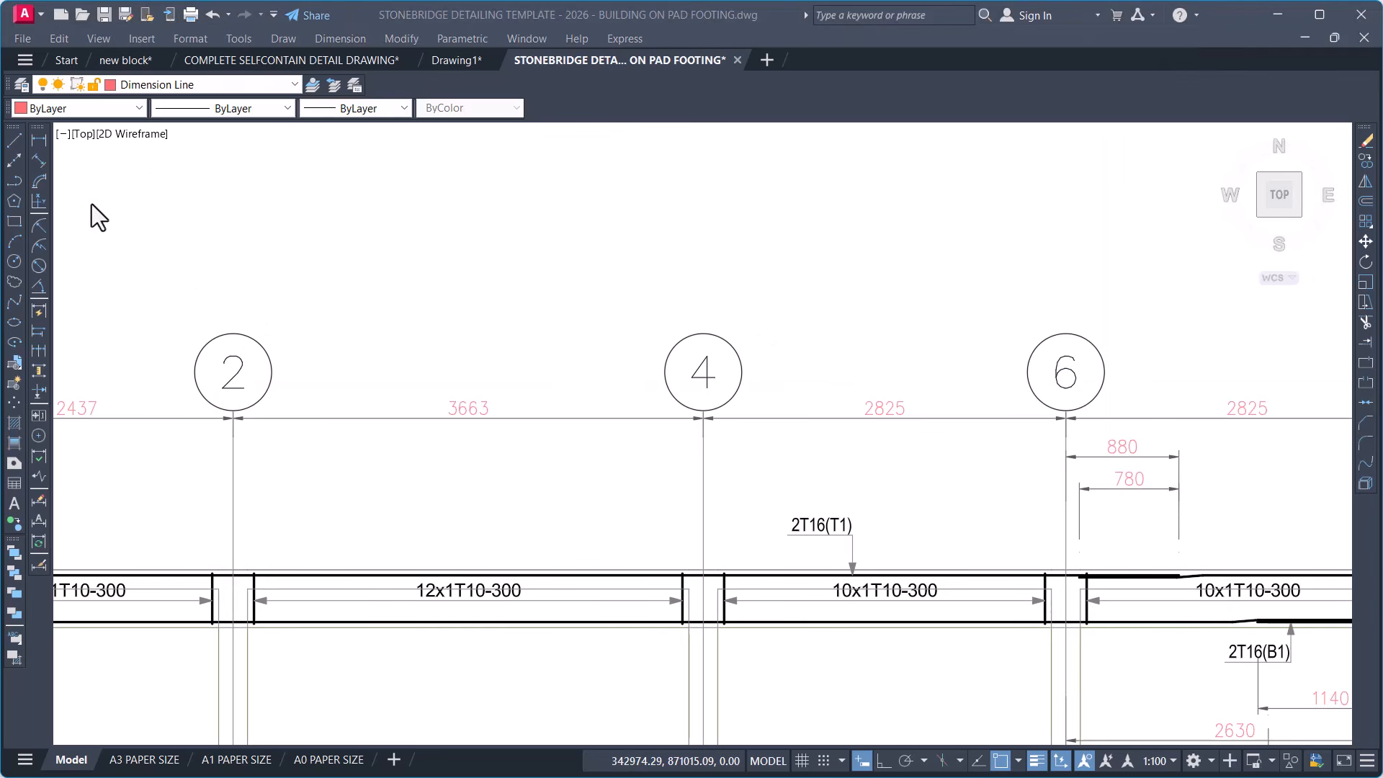
Try a linear dimension between grids 2 and 4, just below the existing span dimension, to compare their text.
left_click(42, 140)
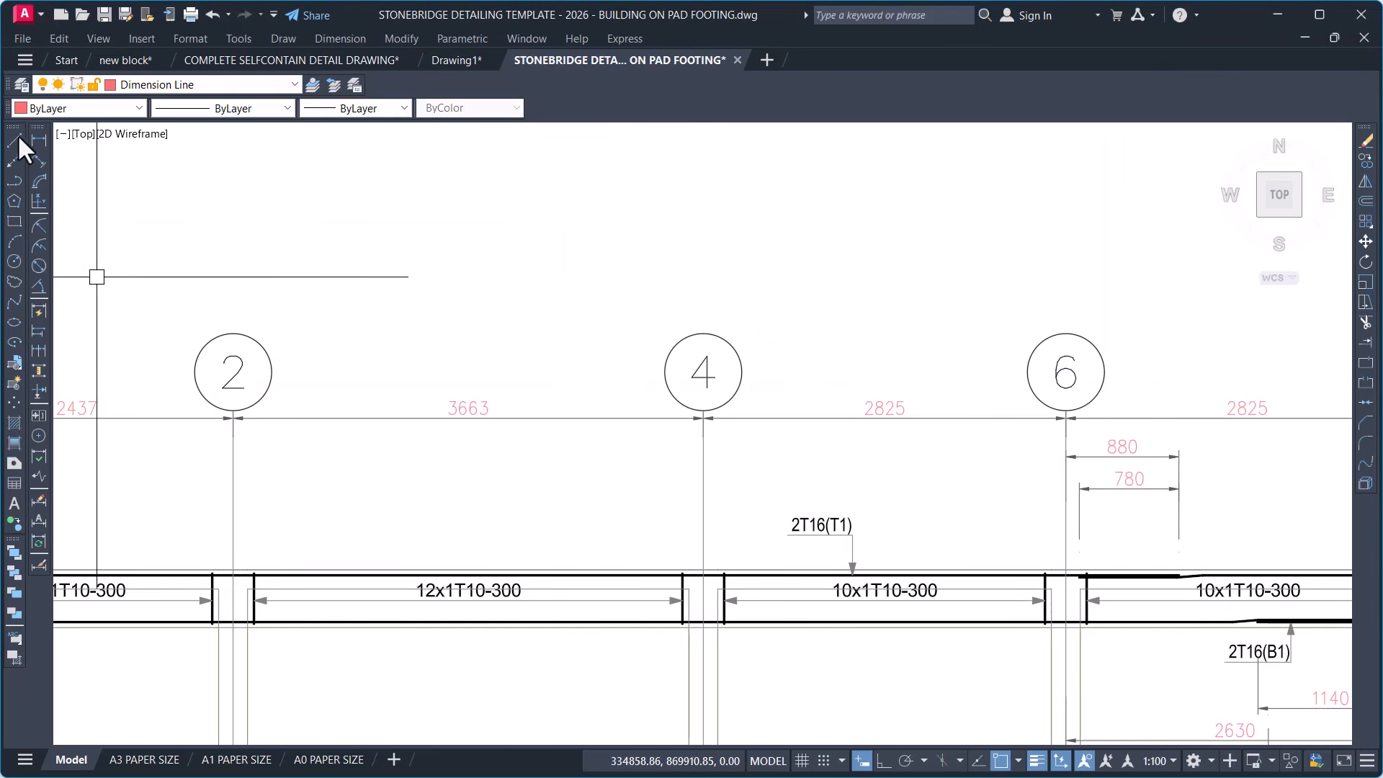
left_click(38, 141)
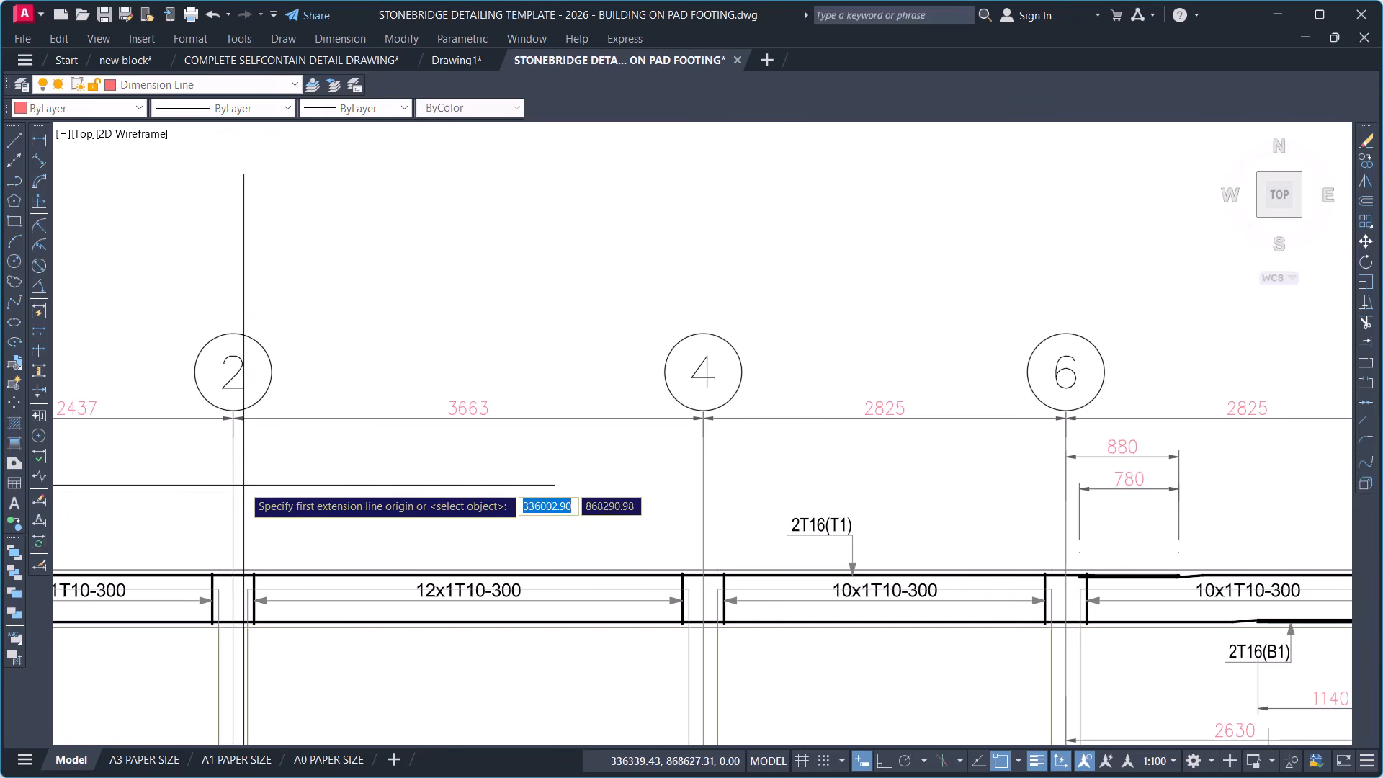
scroll(233, 443, "up", 2)
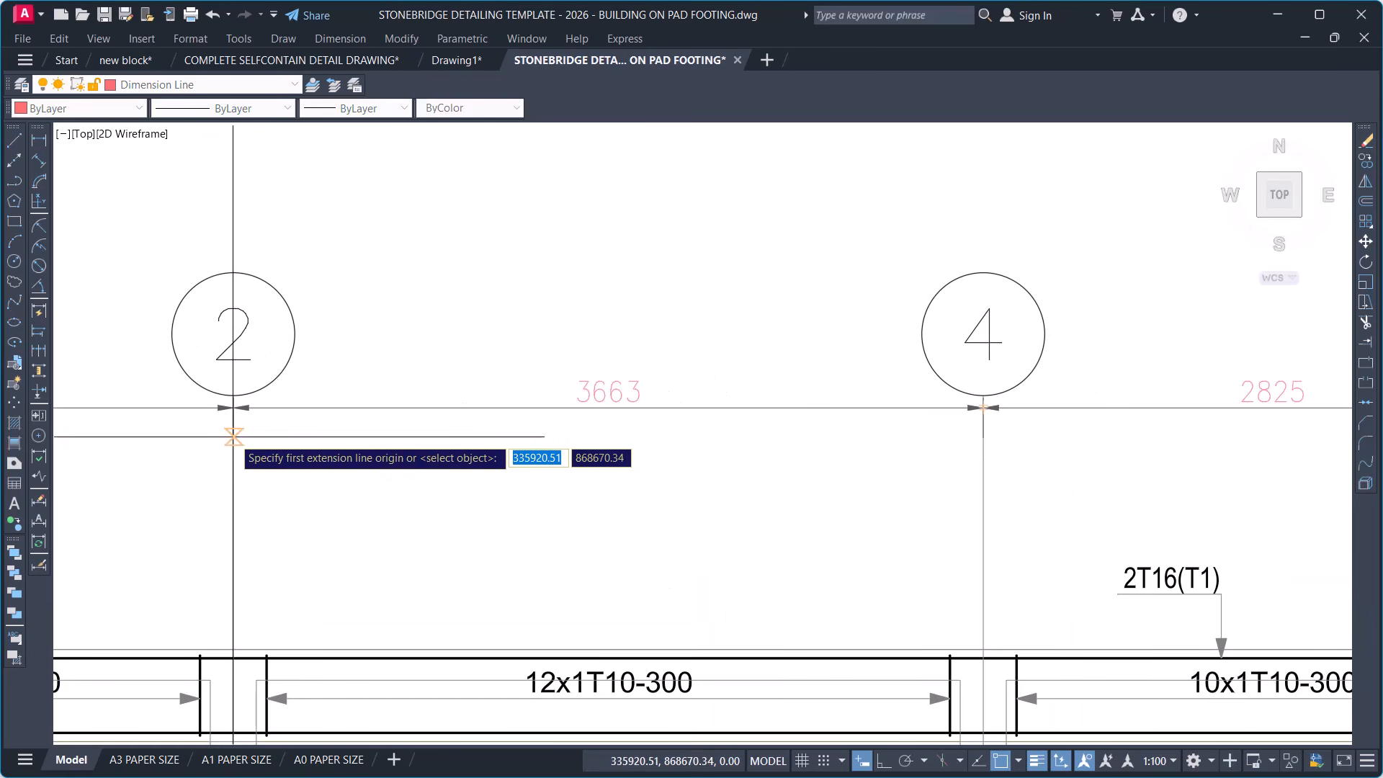
left_click(232, 438)
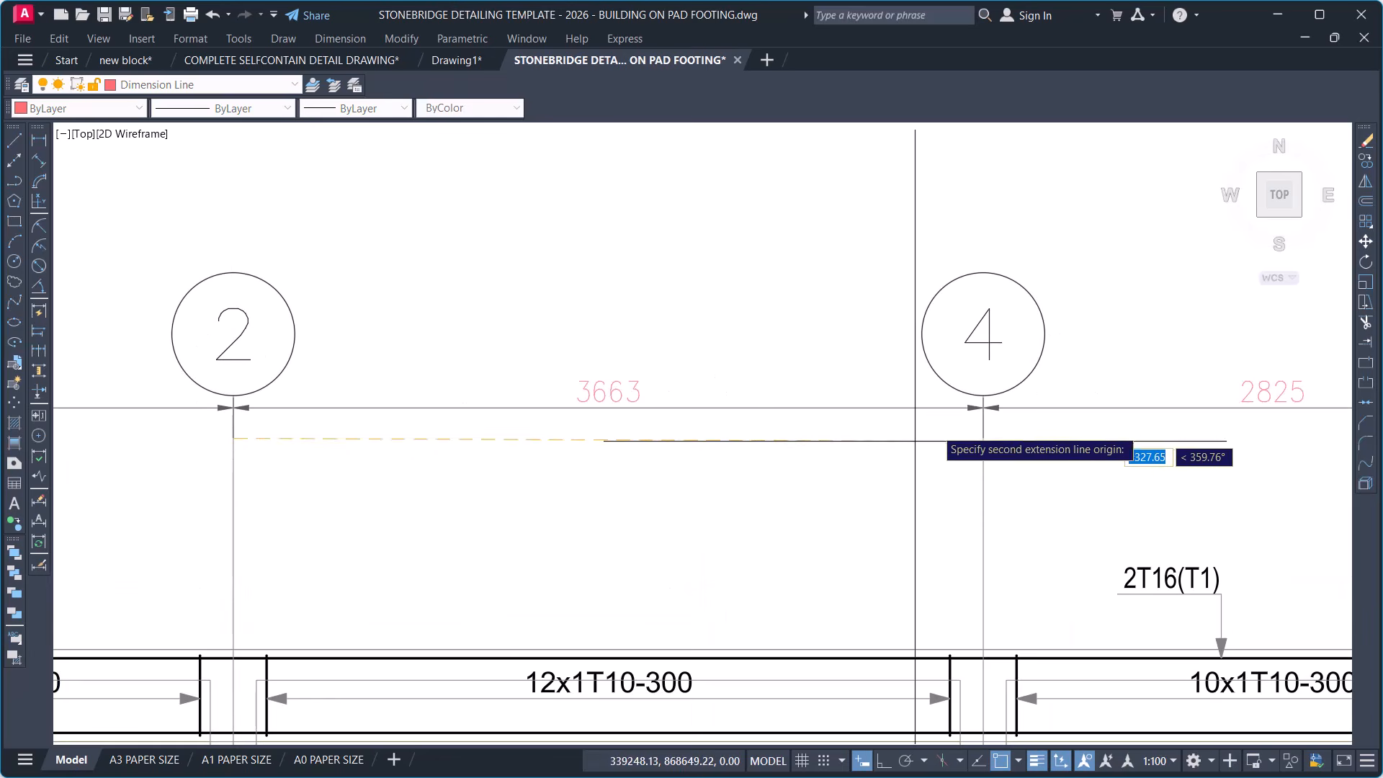
left_click(984, 438)
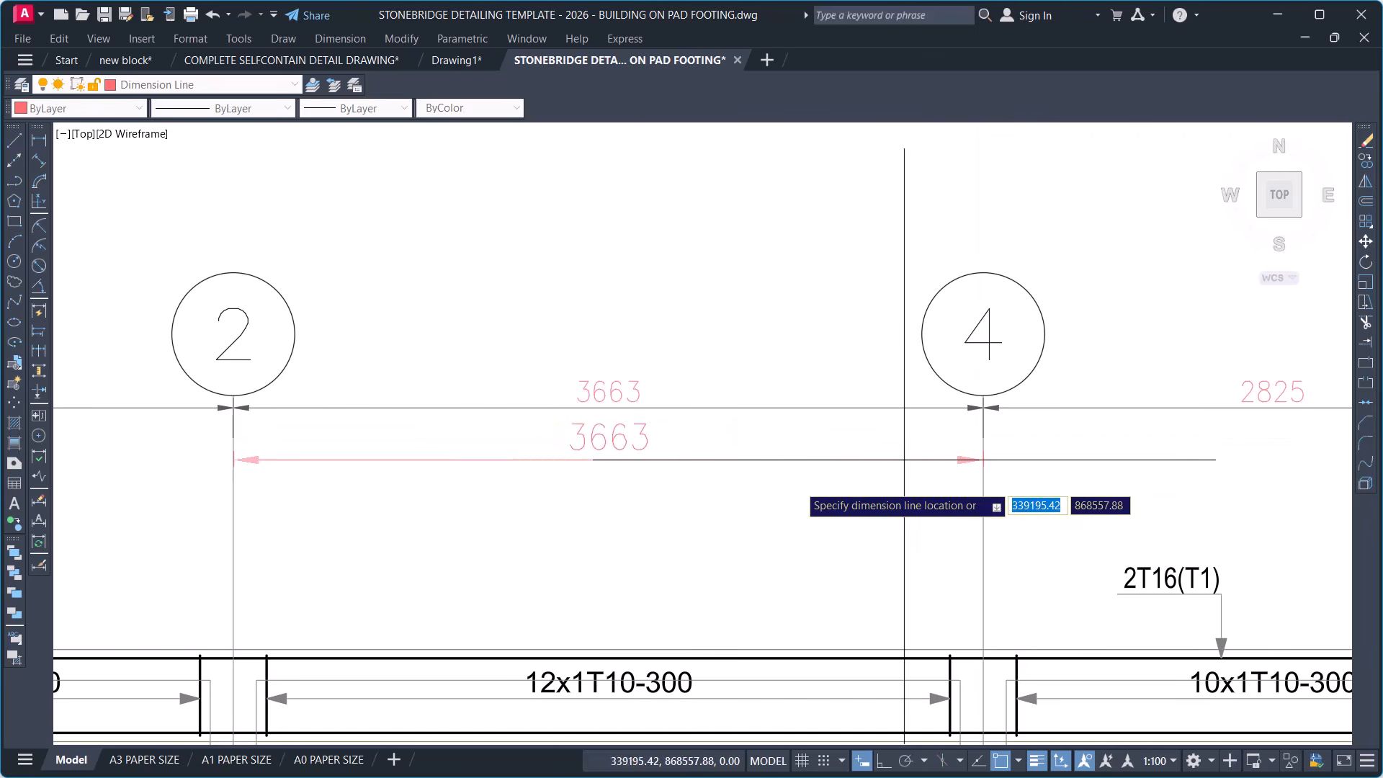
scroll(659, 448, "up", 4)
key("Escape")
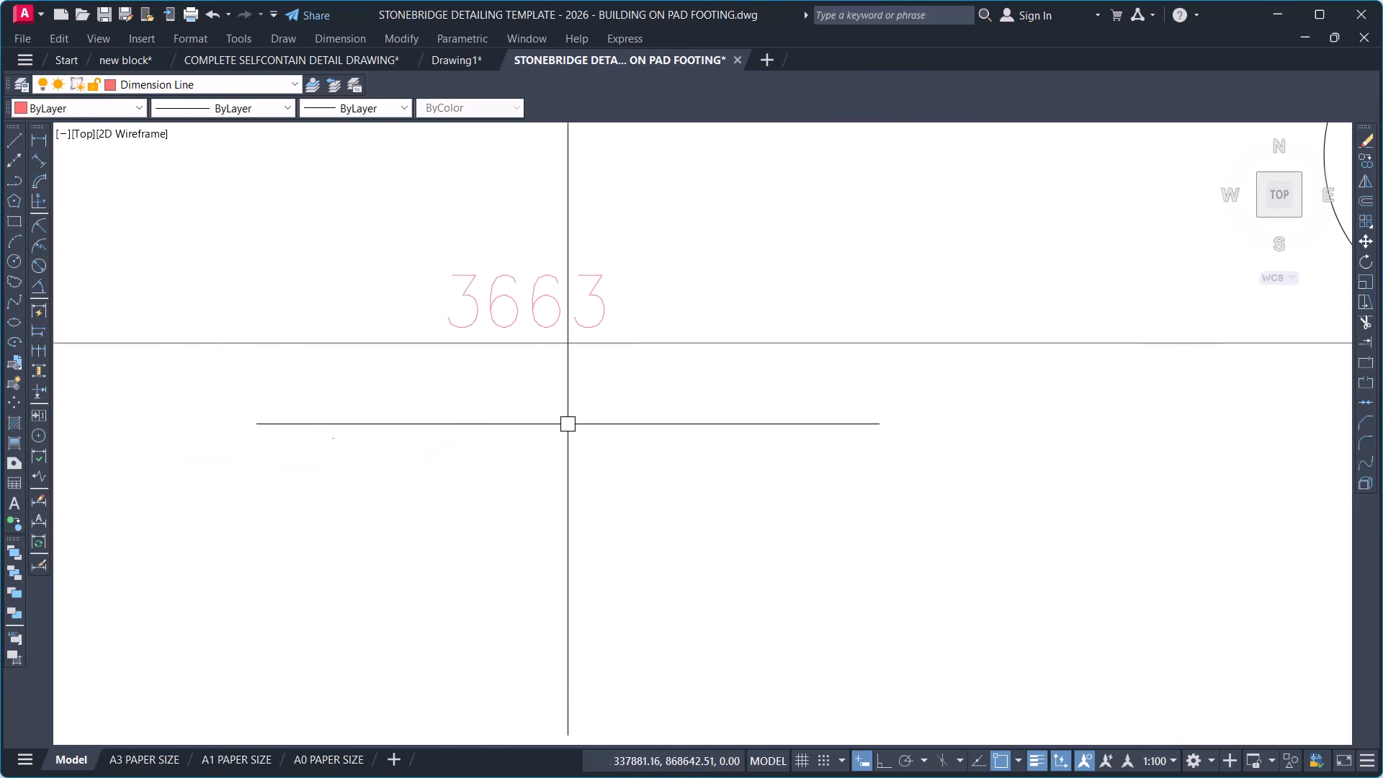
Try a linear dimension across the bottom width of beam section 3-3, above its existing width dimension.
key("space")
scroll(368, 406, "down", 10)
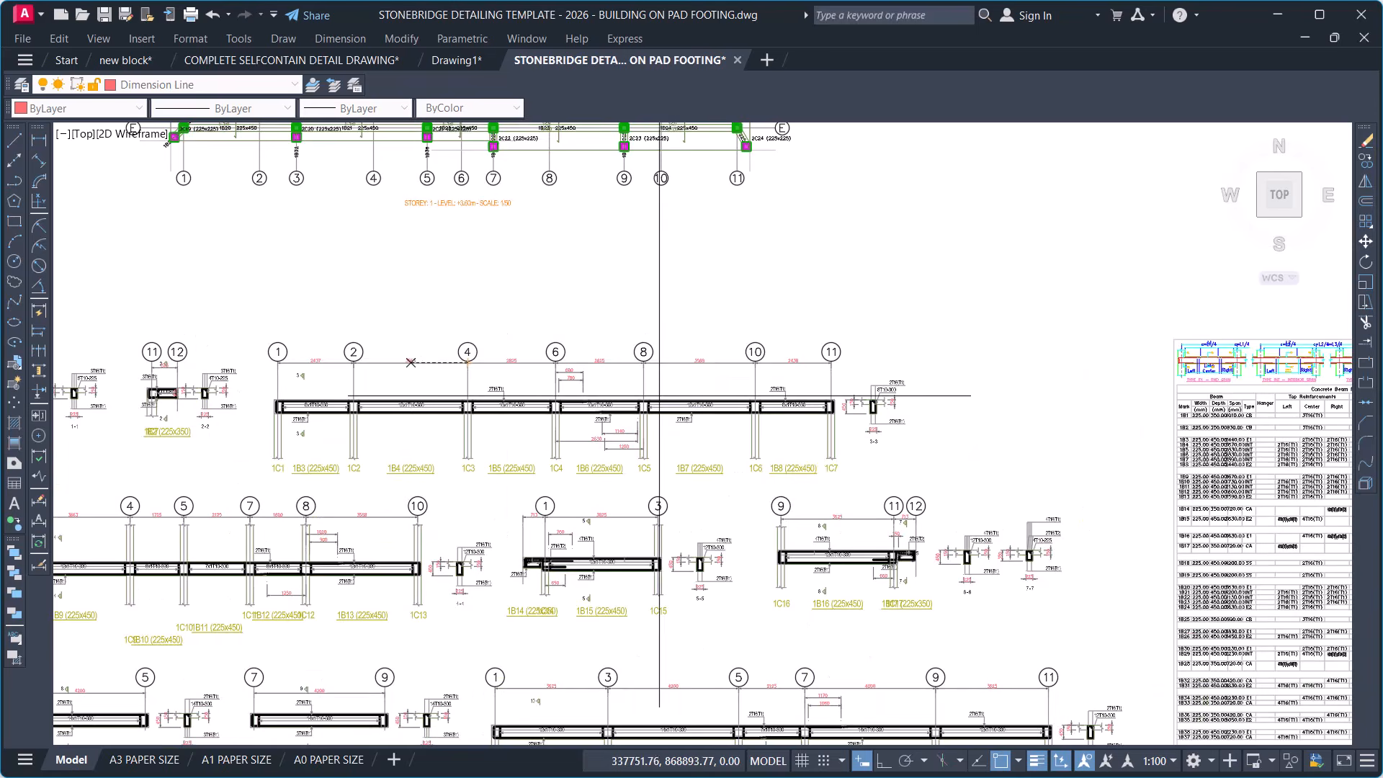
scroll(919, 393, "up", 3)
scroll(919, 393, "up", 6)
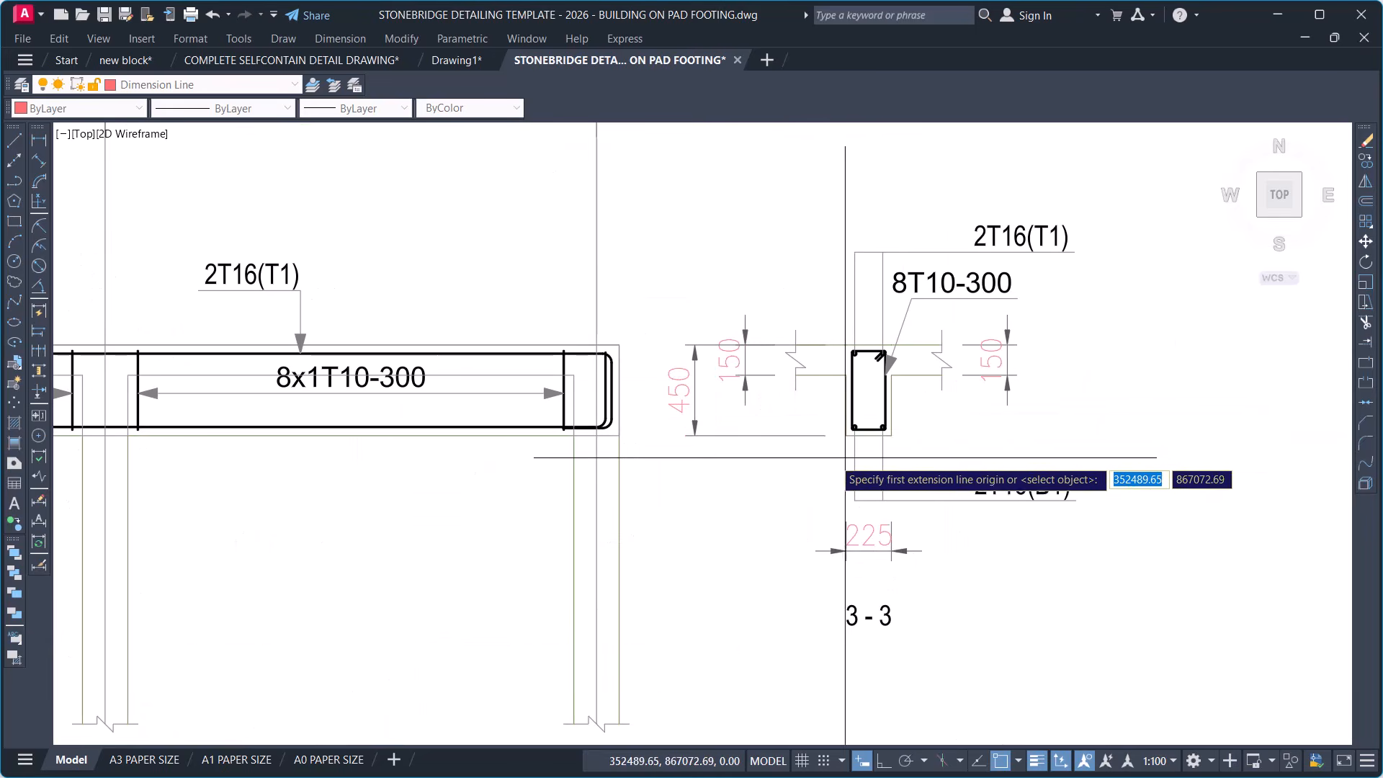
left_click(847, 431)
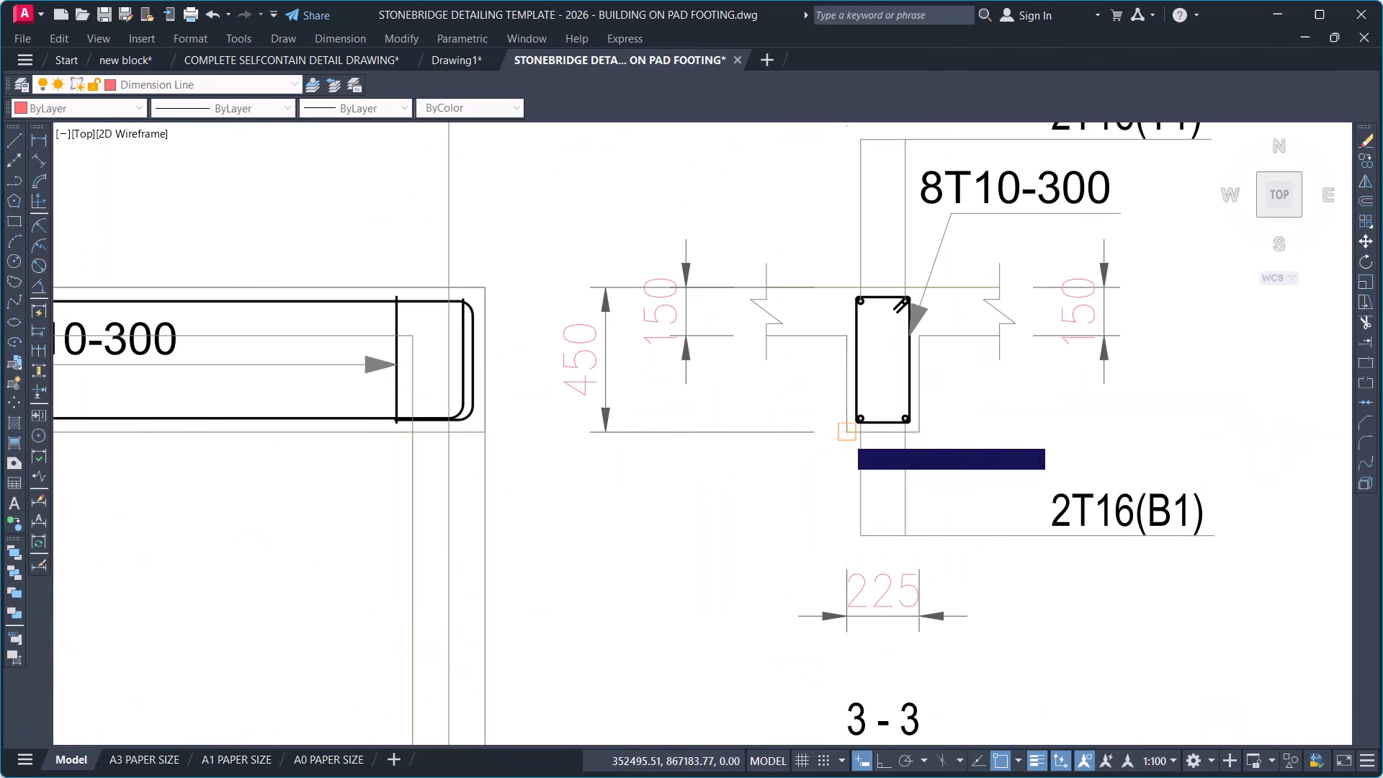
left_click(920, 432)
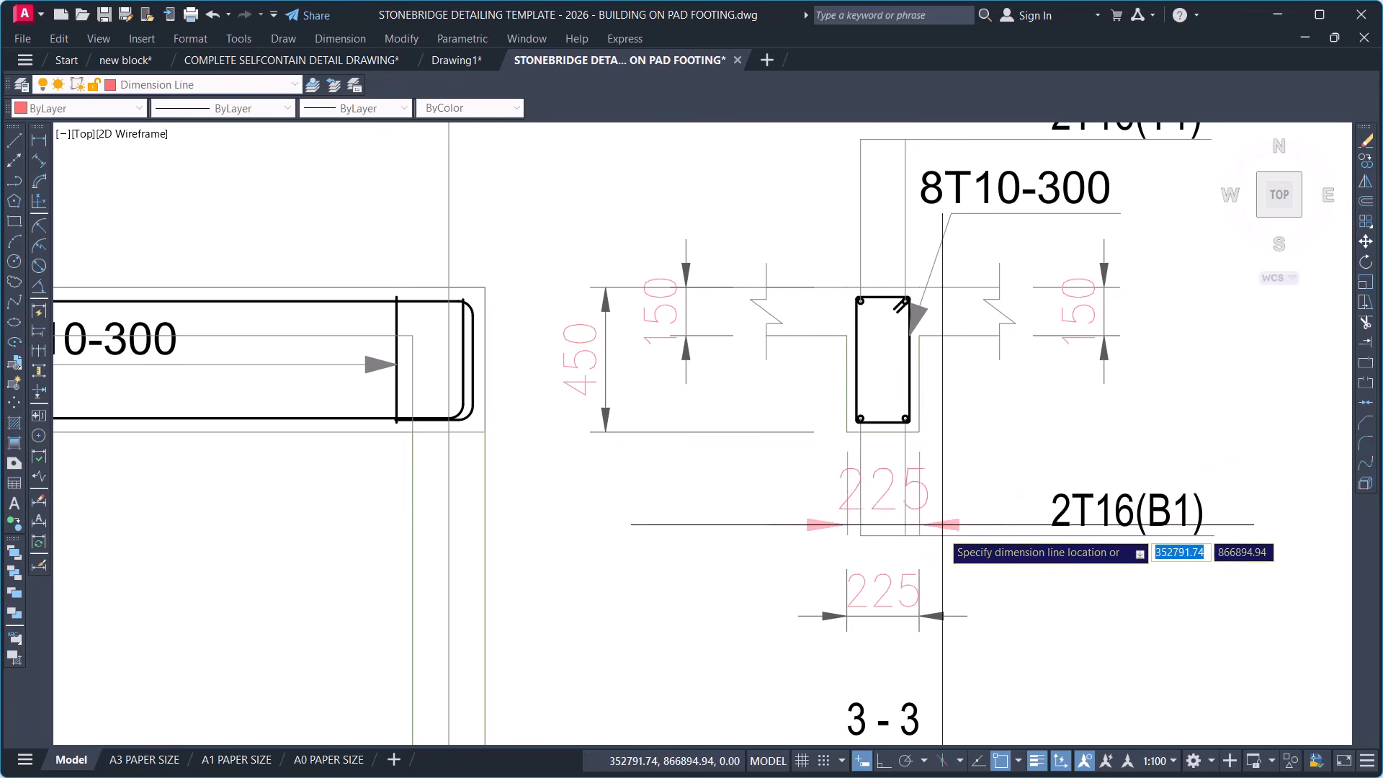
left_click(937, 585)
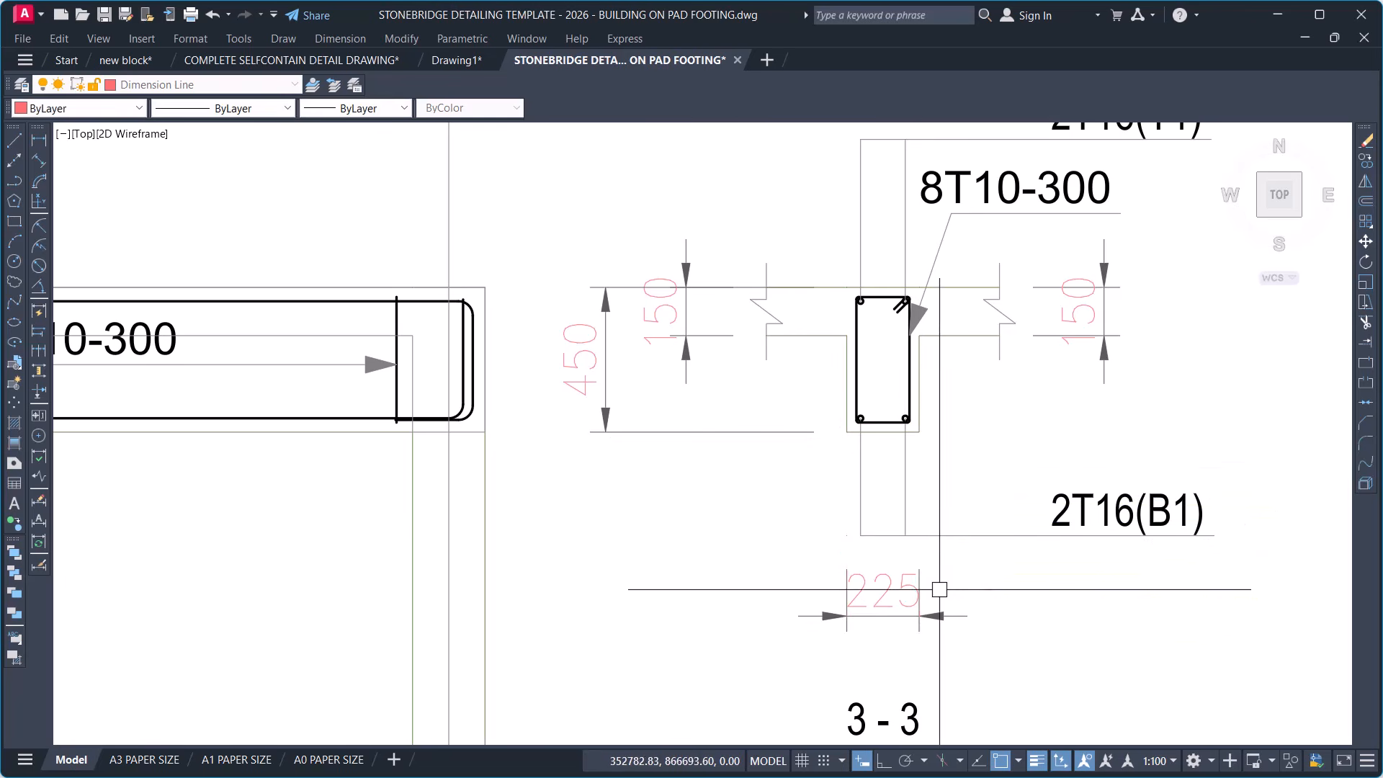
Examine the floor plans, beam elevations and footing details, and the template's sample detail strip below them.
scroll(928, 399, "down", 8)
scroll(926, 395, "down", 2)
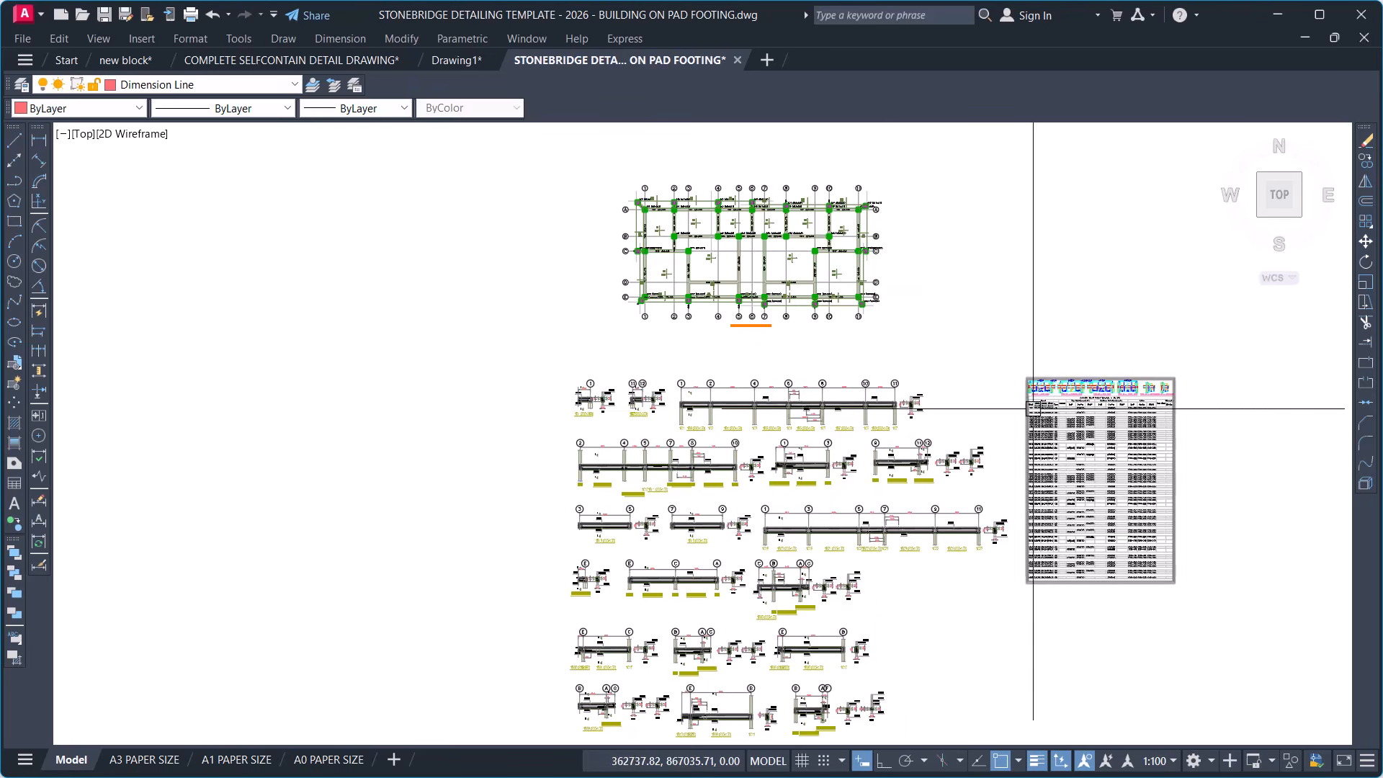
scroll(719, 195, "up", 5)
scroll(719, 194, "up", 4)
scroll(719, 217, "down", 12)
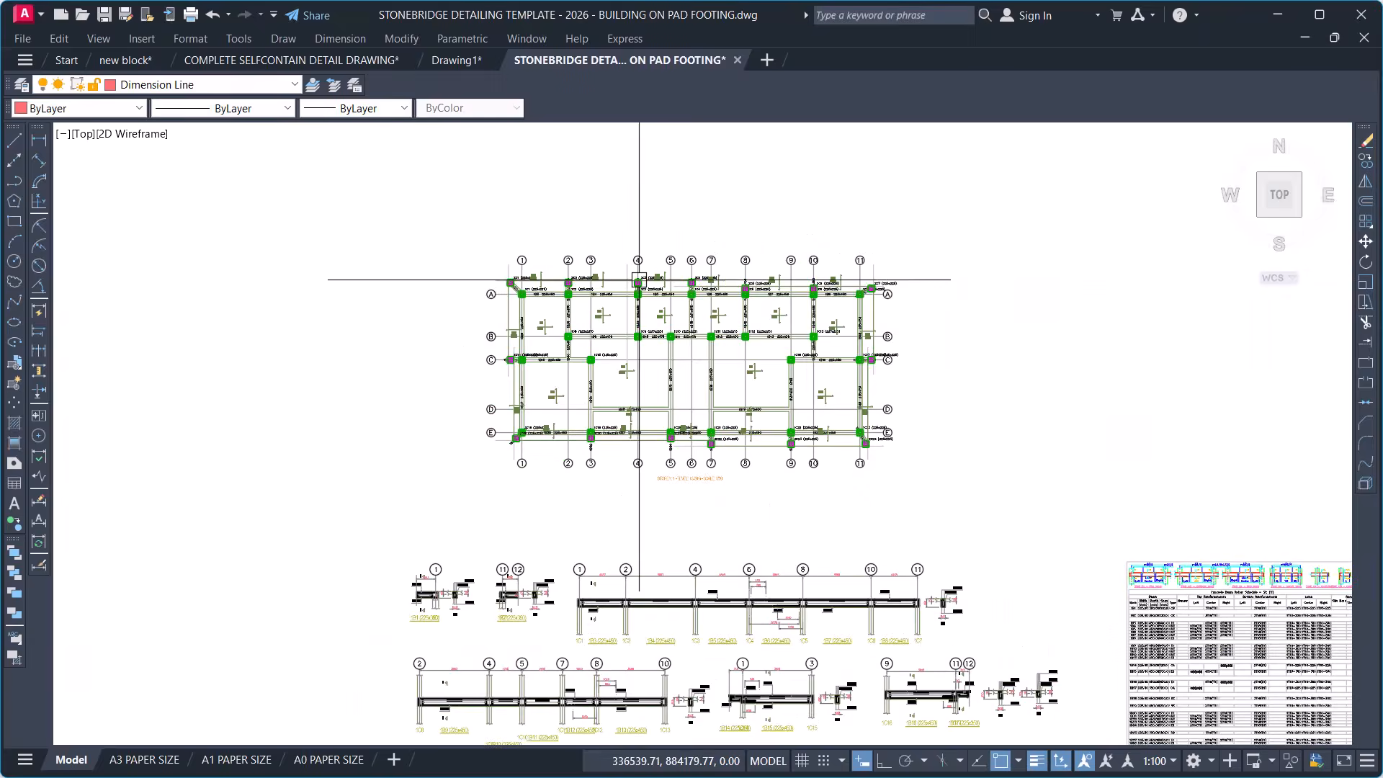
scroll(689, 422, "down", 5)
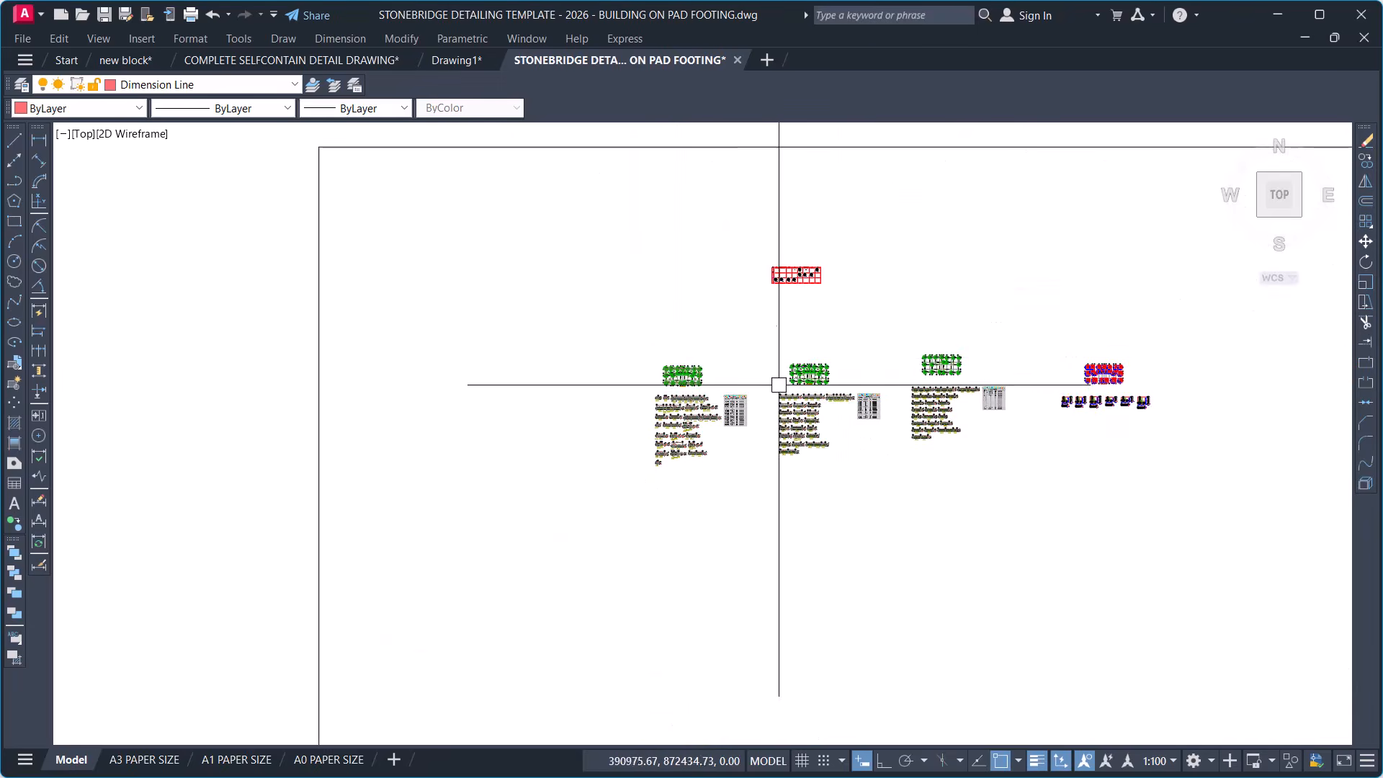
scroll(1036, 382, "up", 10)
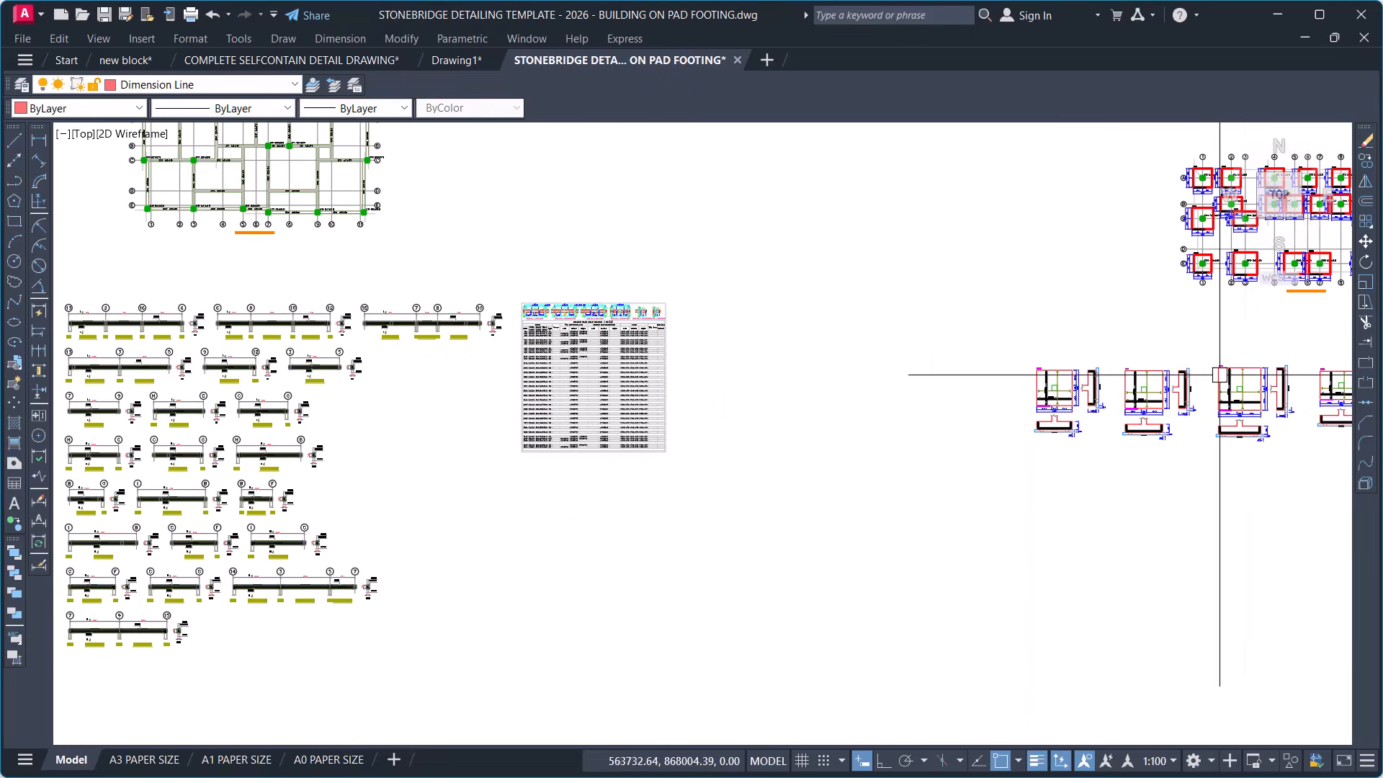
scroll(1105, 381, "up", 4)
scroll(743, 449, "down", 10)
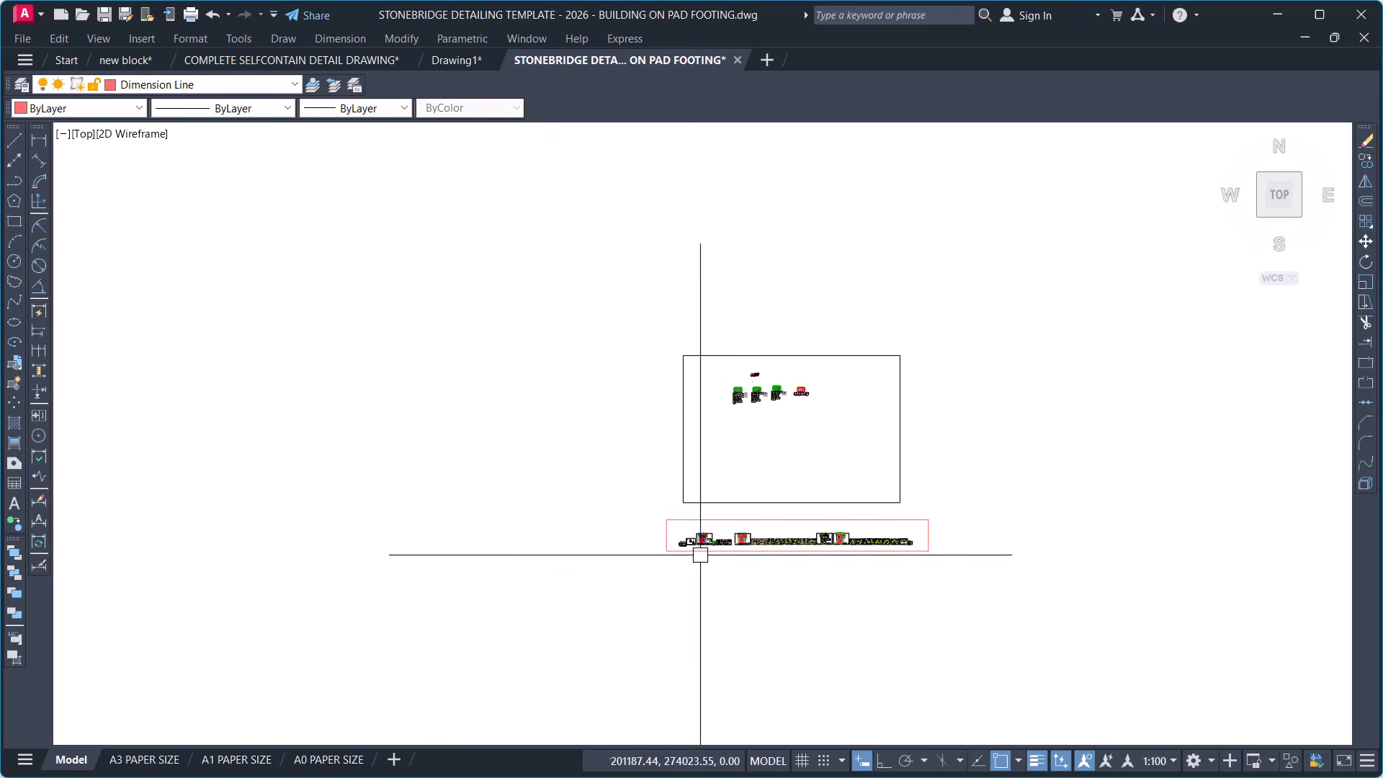
scroll(816, 516, "up", 10)
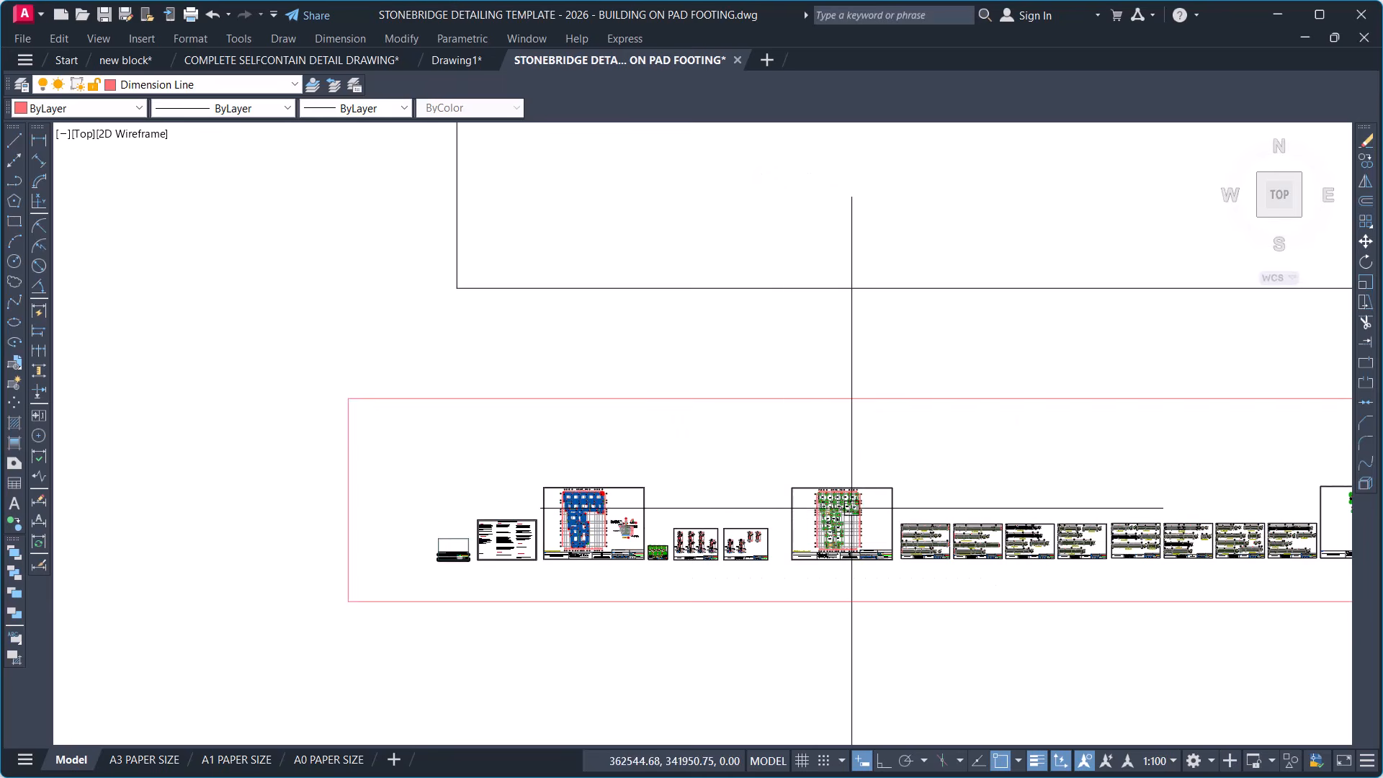
Examine the template's sample foundation layout sheet and the footing type details beside it.
scroll(461, 504, "up", 10)
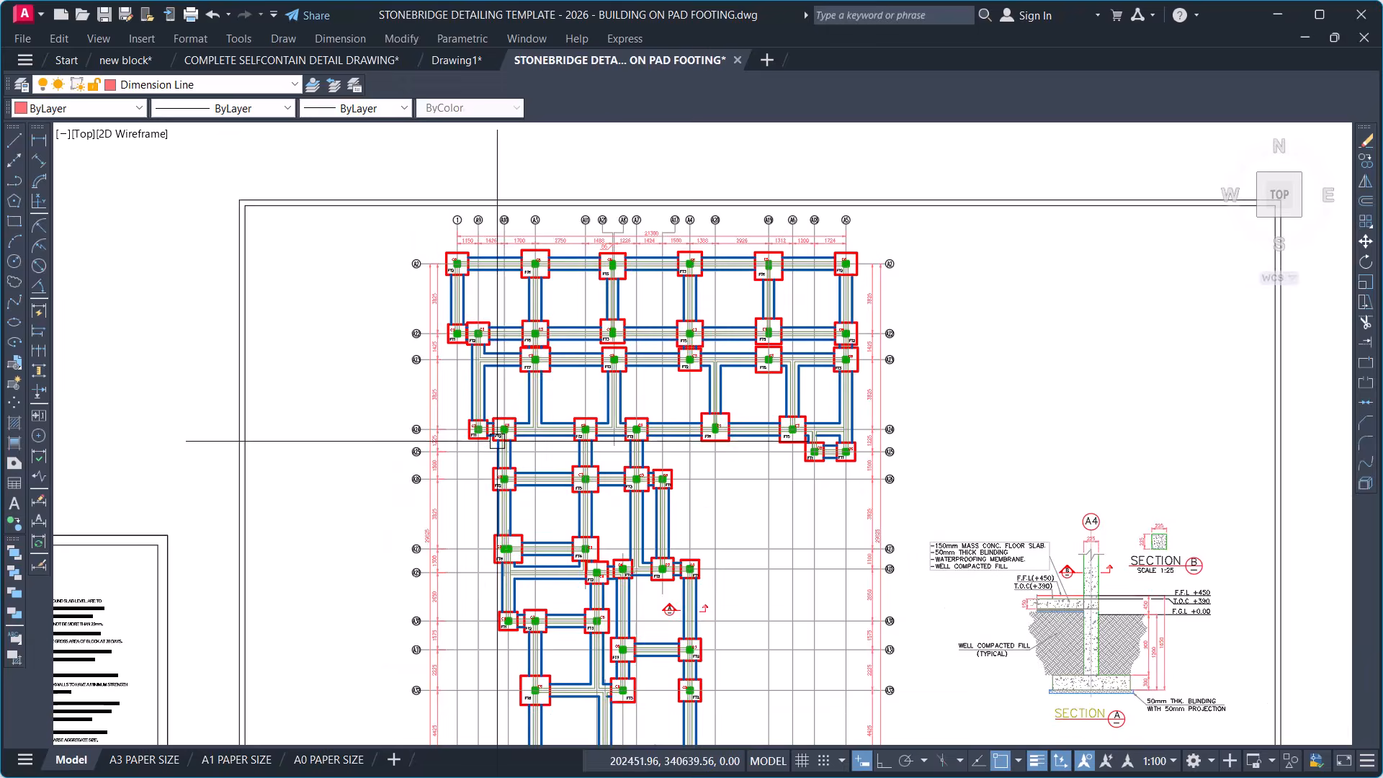
scroll(340, 321, "down", 8)
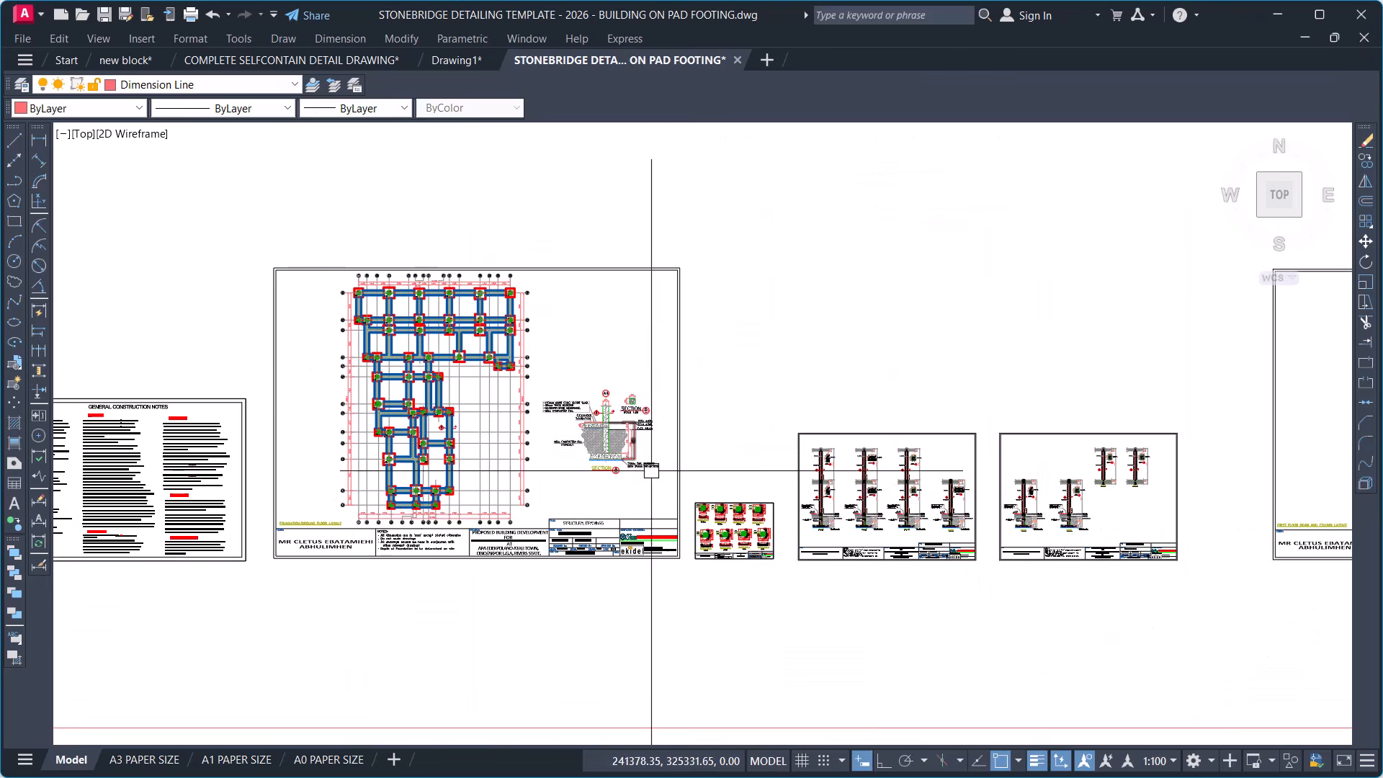
scroll(601, 432, "up", 4)
scroll(497, 432, "down", 4)
scroll(740, 530, "up", 8)
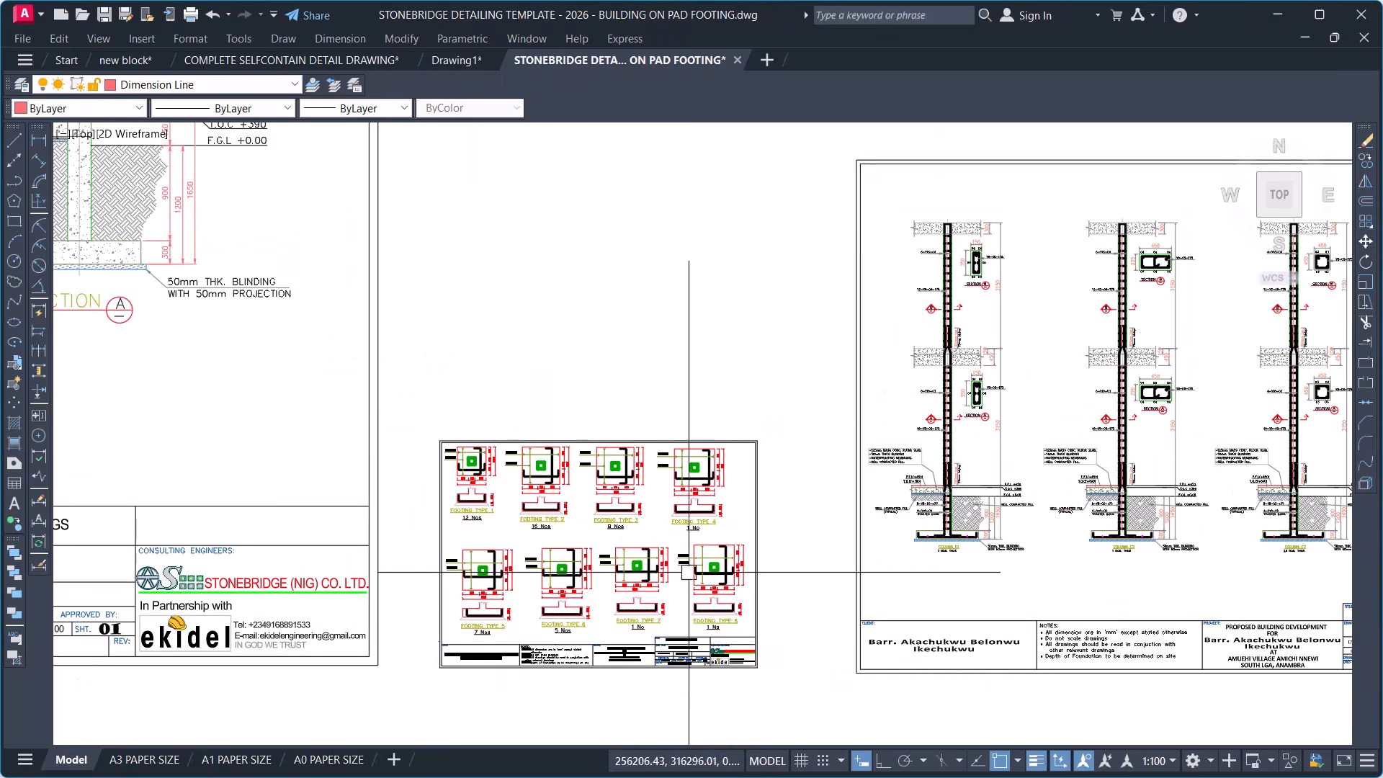
scroll(318, 272, "down", 1)
scroll(373, 247, "up", 5)
scroll(426, 394, "down", 10)
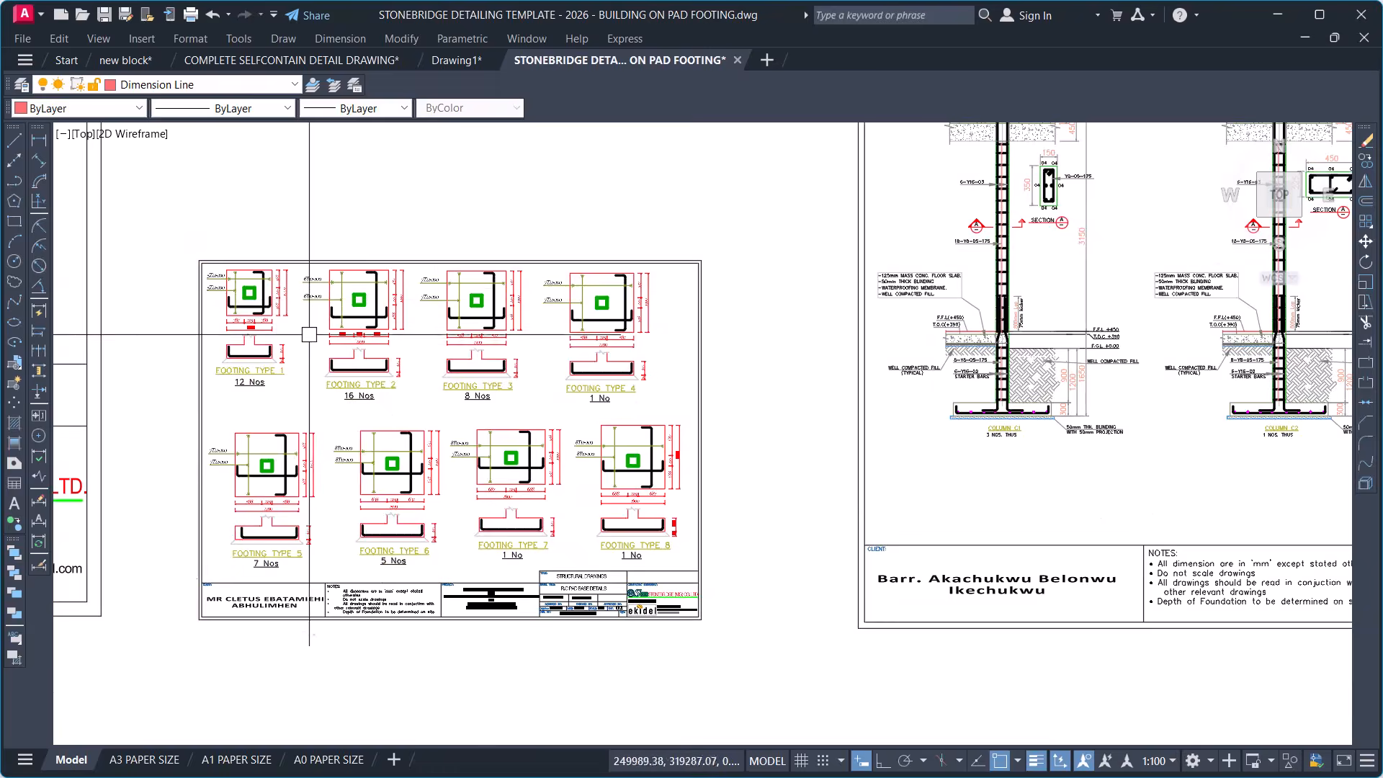
Examine the template's sample column detail sheets, including the column elevations, cross-sections and dimensions.
scroll(665, 296, "up", 6)
scroll(640, 346, "down", 4)
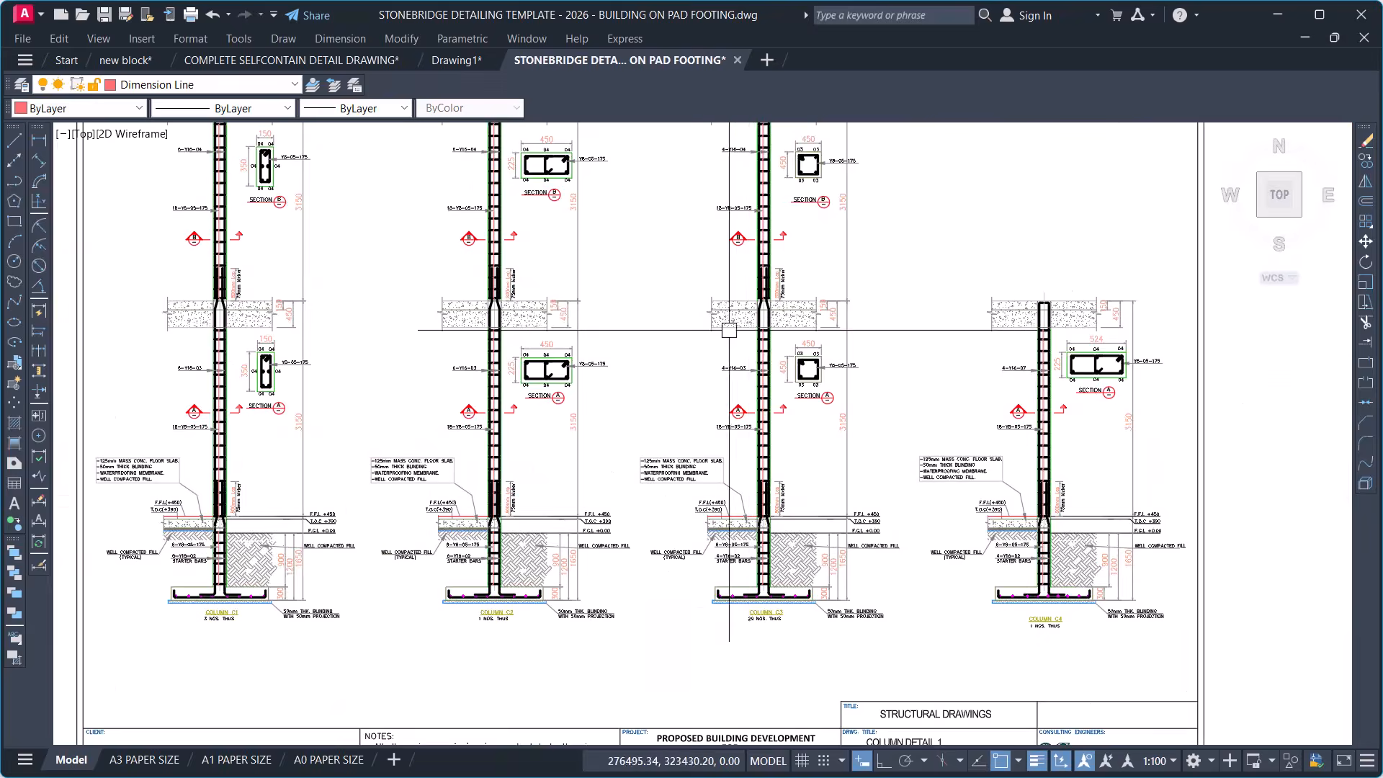
scroll(639, 345, "down", 3)
scroll(324, 259, "up", 7)
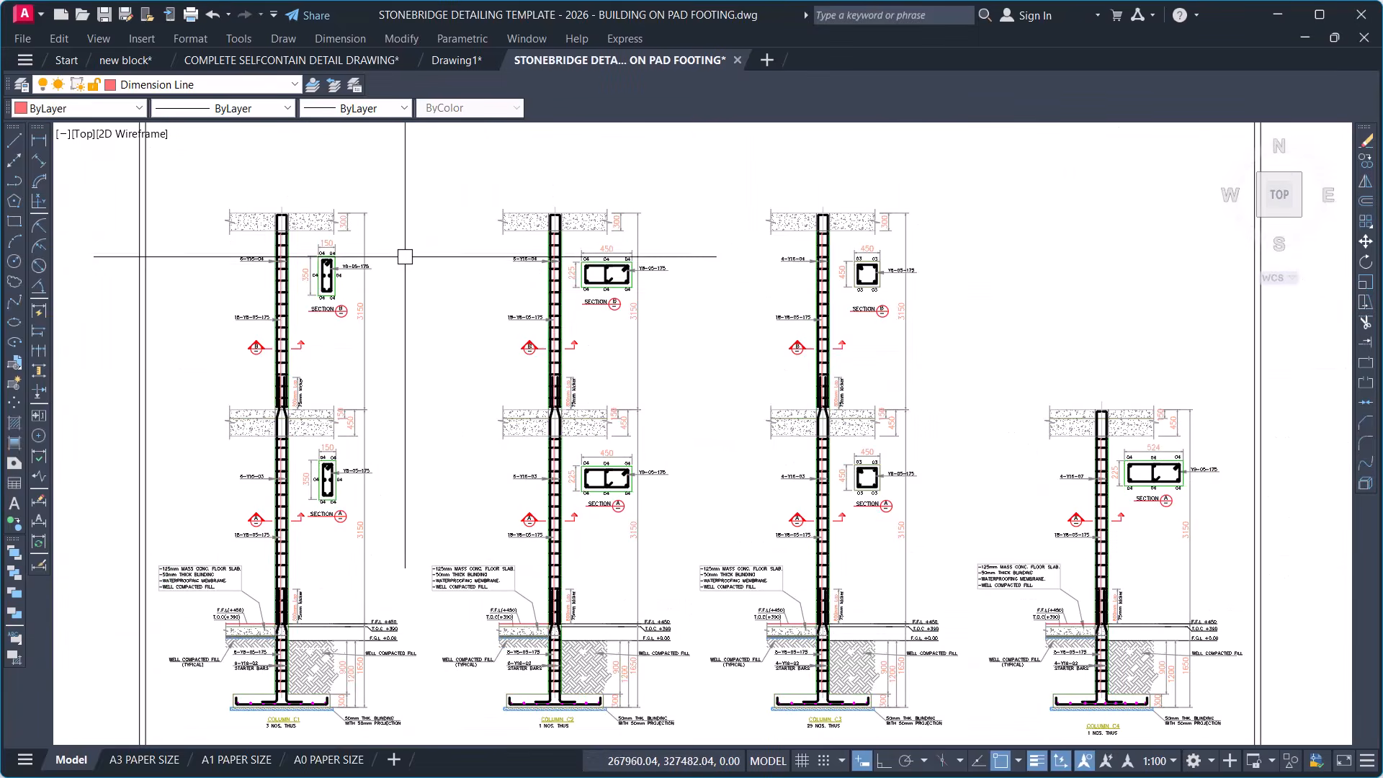
scroll(313, 251, "up", 3)
scroll(405, 339, "down", 6)
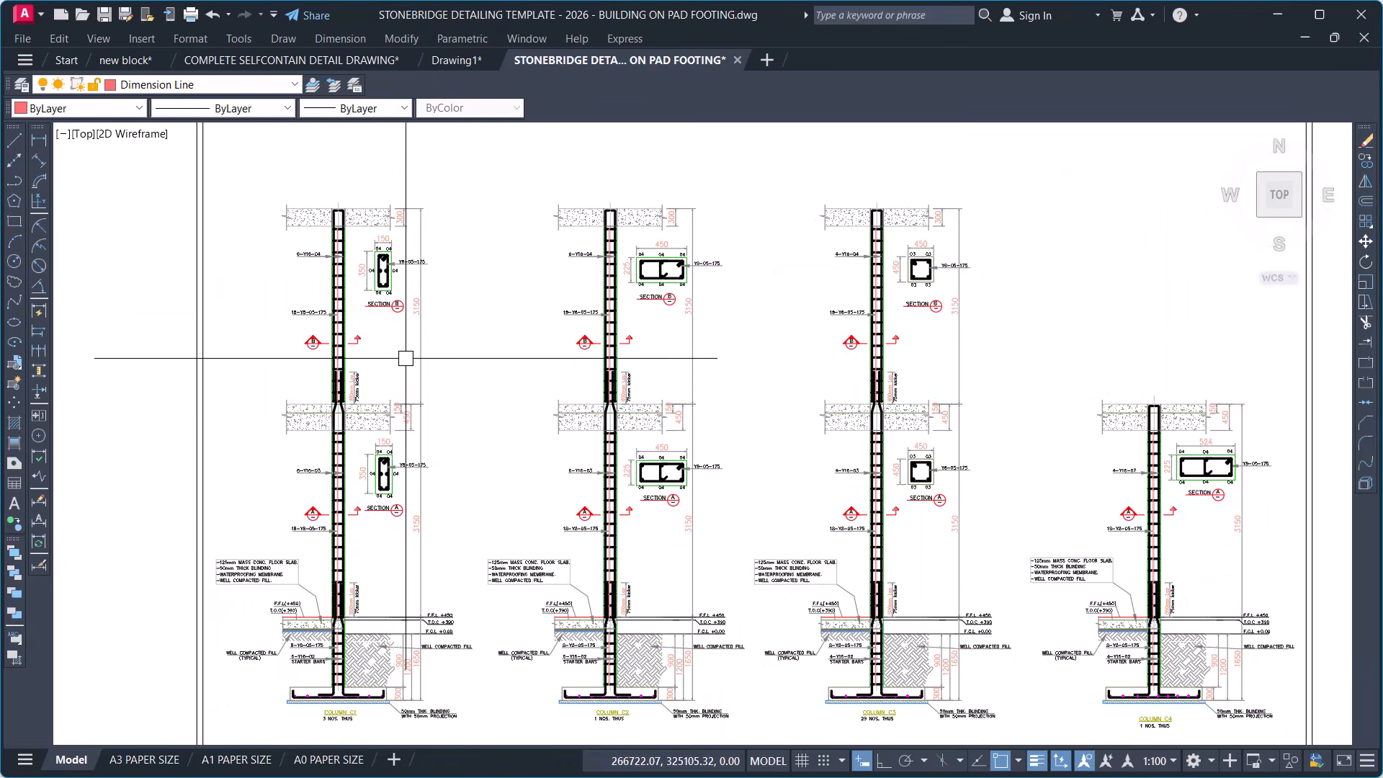
scroll(395, 463, "down", 4)
scroll(606, 449, "up", 5)
scroll(602, 433, "down", 9)
scroll(510, 421, "down", 2)
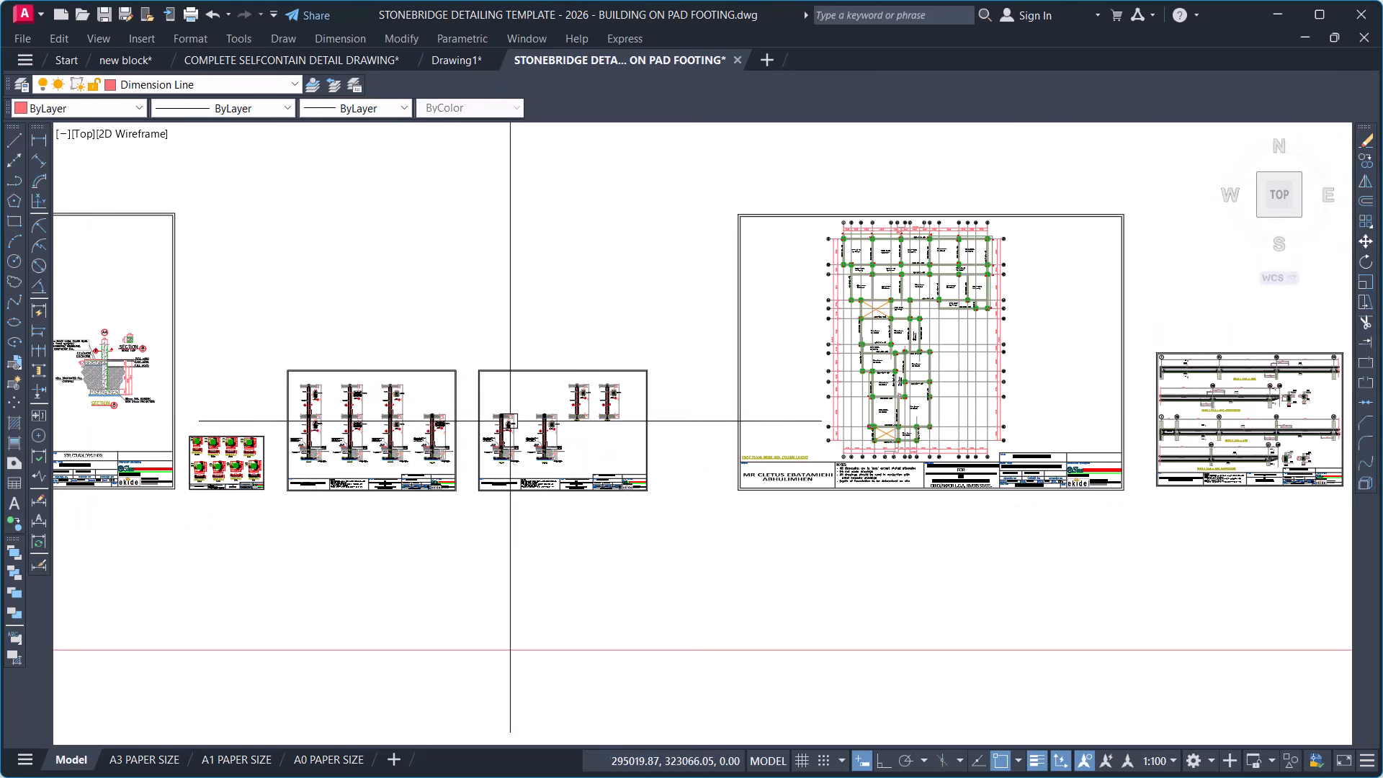
scroll(481, 432, "up", 6)
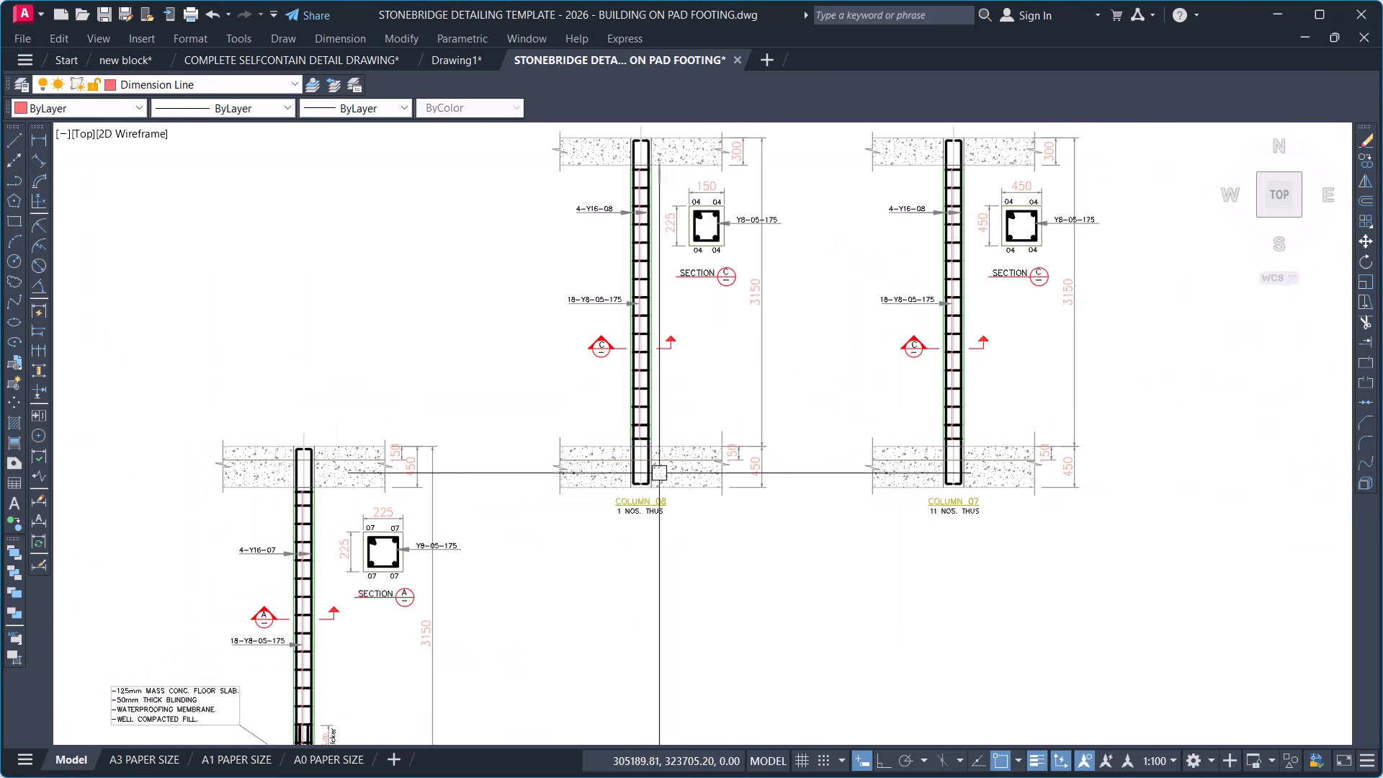
scroll(670, 463, "down", 6)
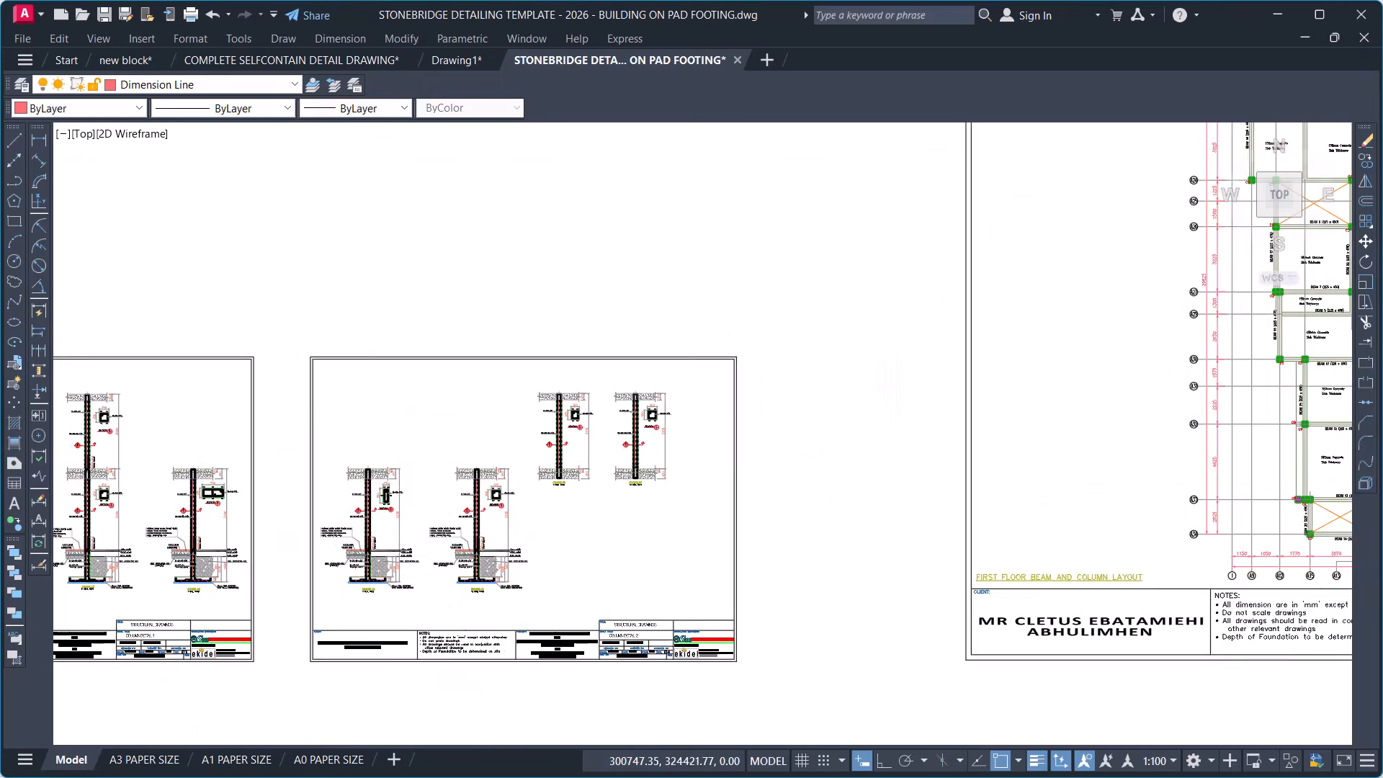
Examine the template's sample floor beam layouts and slab reinforcement plan, and return to the imported project drawings.
scroll(1035, 447, "up", 3)
scroll(441, 389, "down", 5)
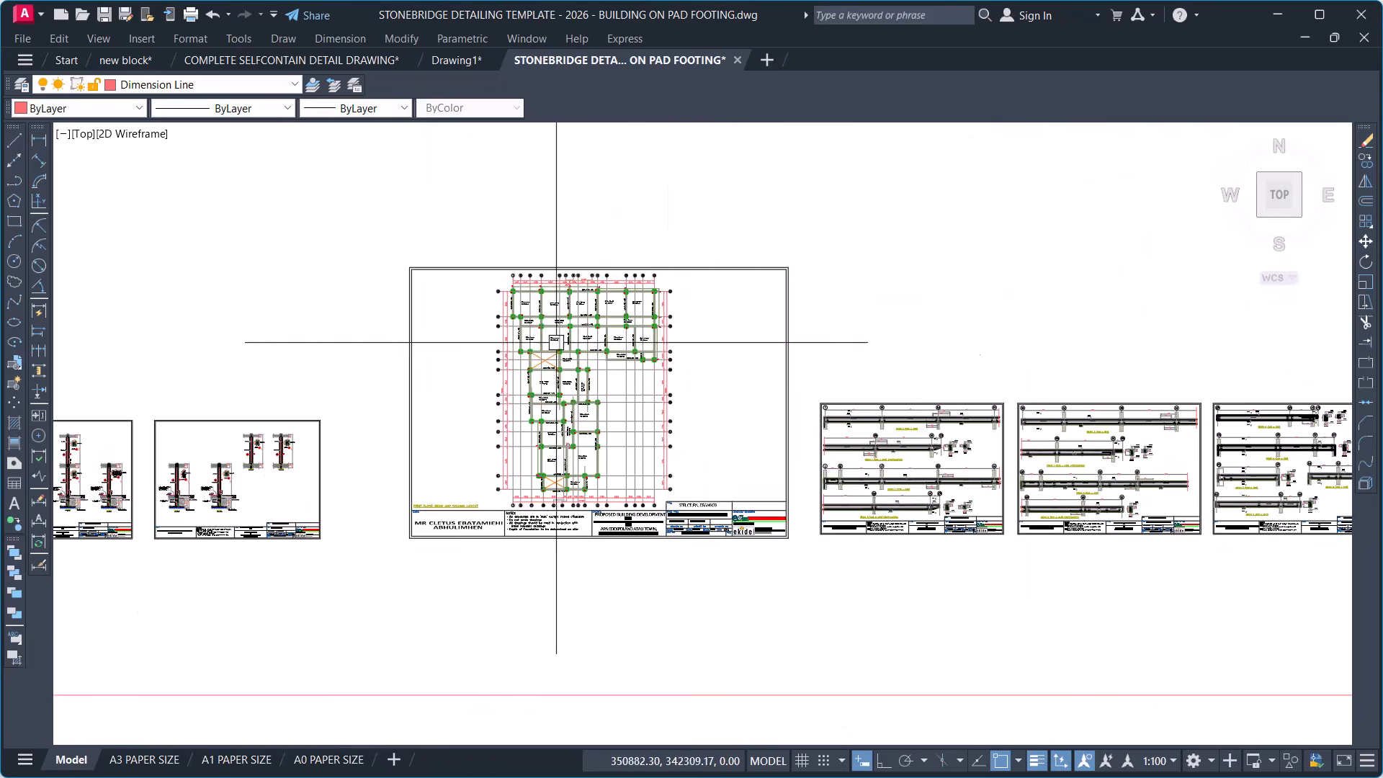
scroll(263, 411, "down", 2)
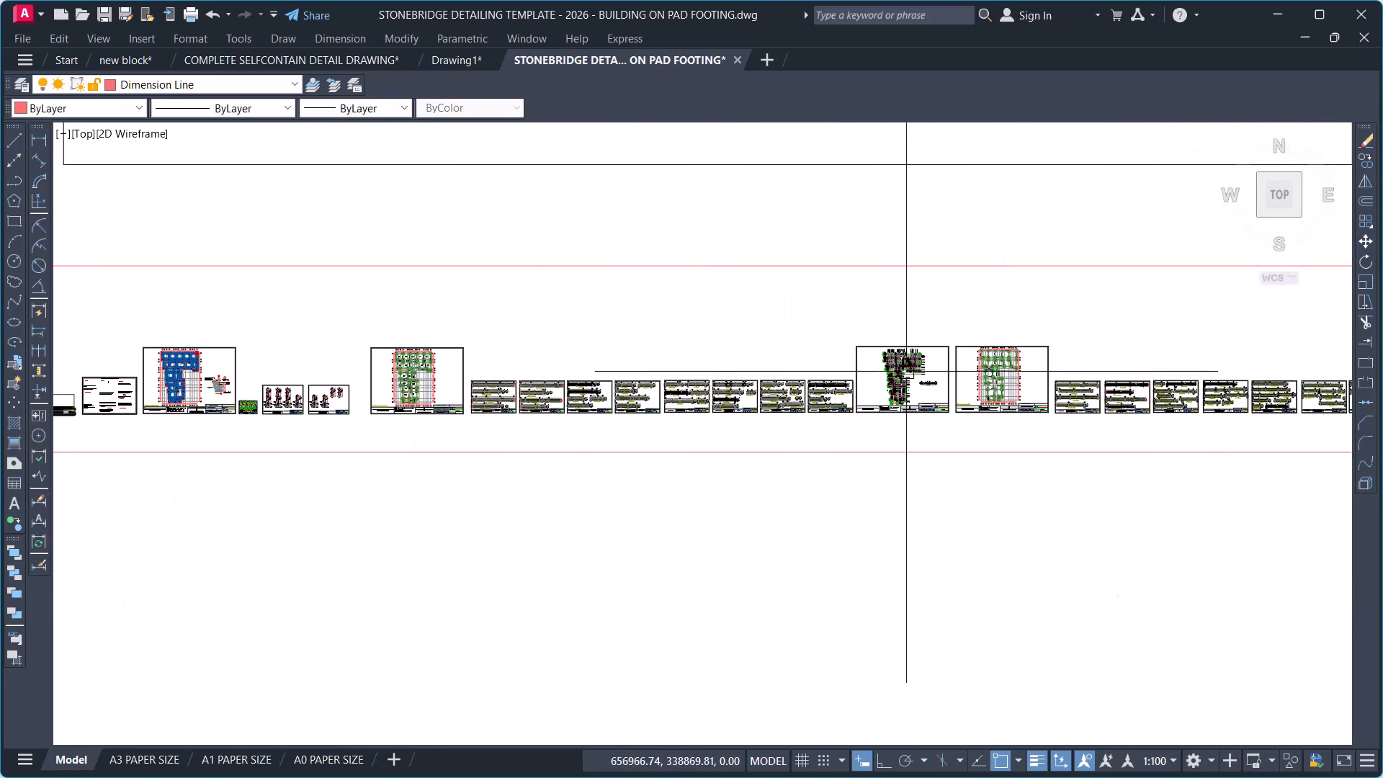
scroll(904, 375, "up", 6)
scroll(905, 345, "up", 10)
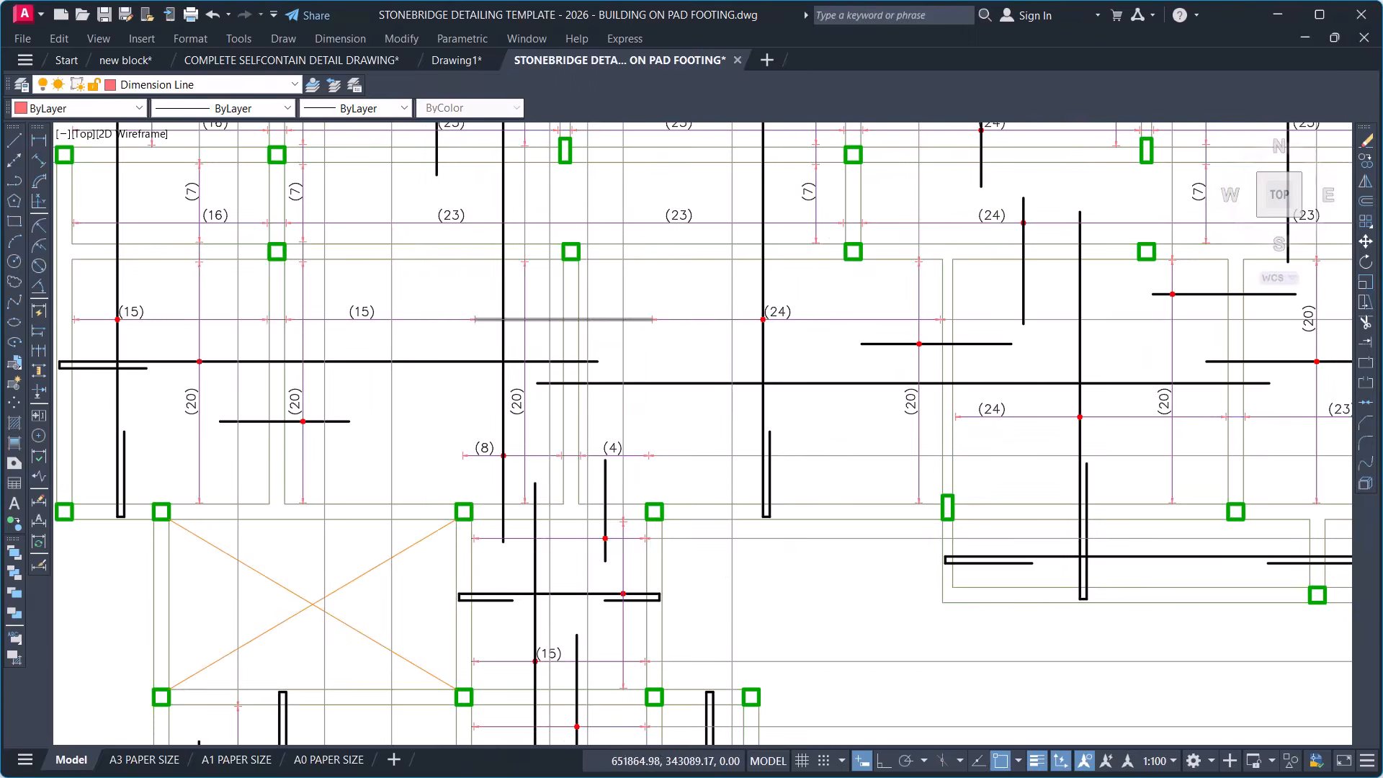
scroll(627, 402, "down", 8)
scroll(773, 497, "down", 8)
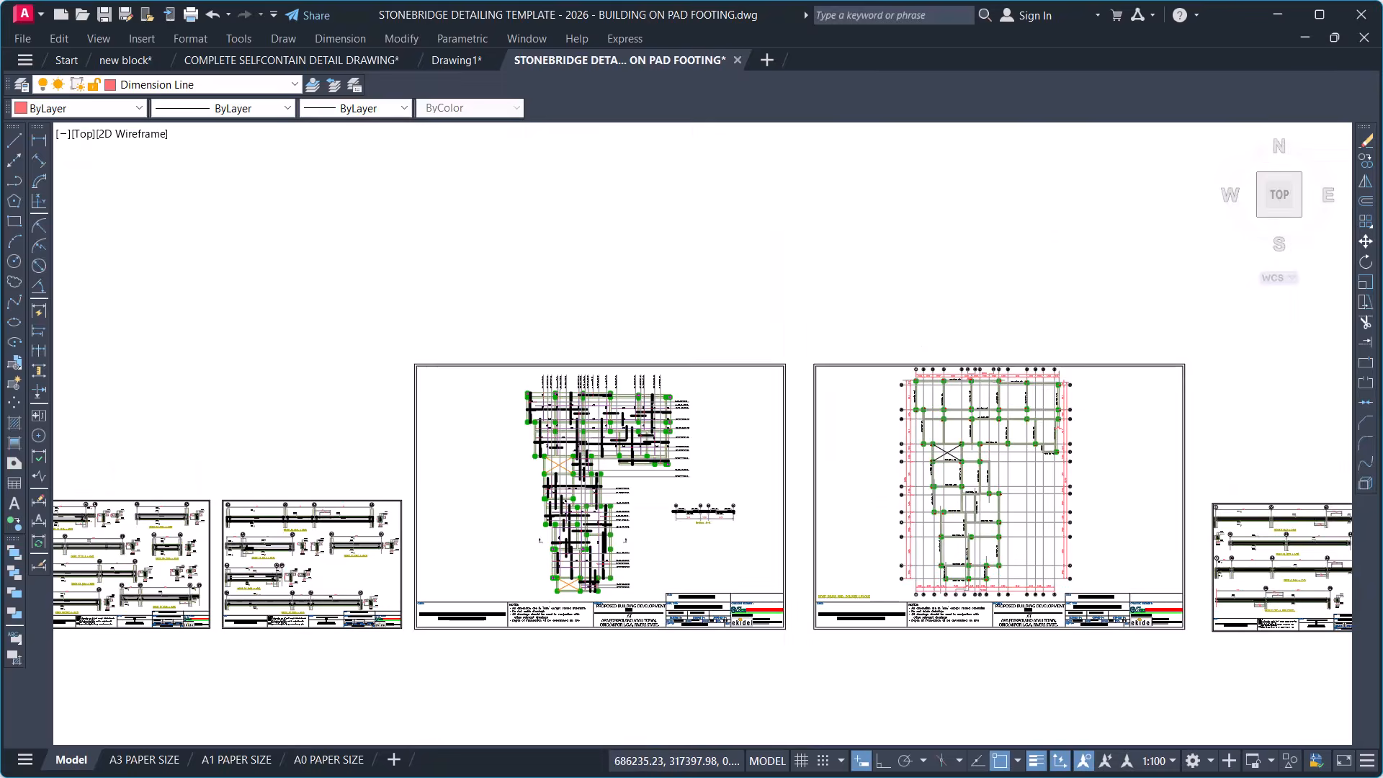
scroll(724, 504, "down", 3)
middle_click_drag(563, 327, 656, 672)
scroll(569, 342, "up", 4)
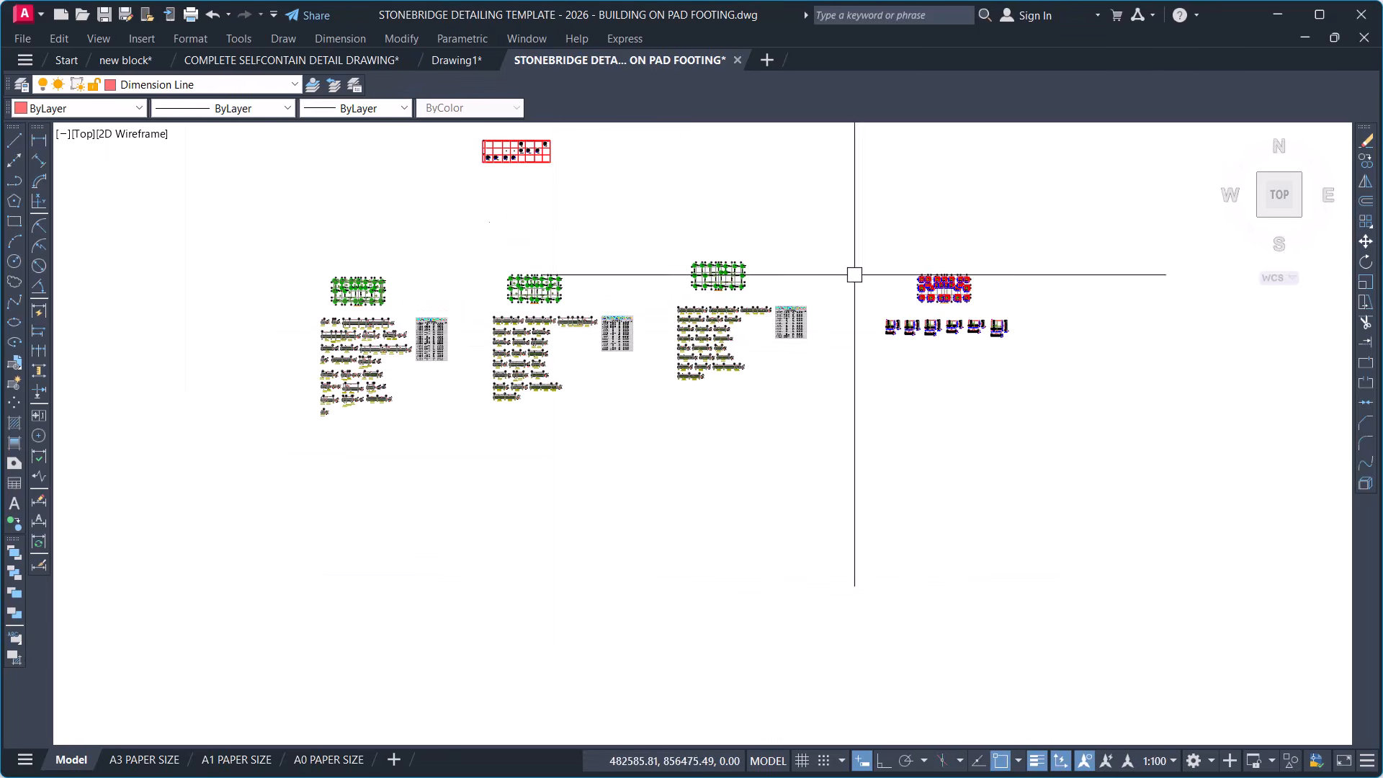
Switch to ProtaStructure by minimizing the windows in front and inspect the NEW_TEGA_2026 building model in 3D.
left_click(1275, 14)
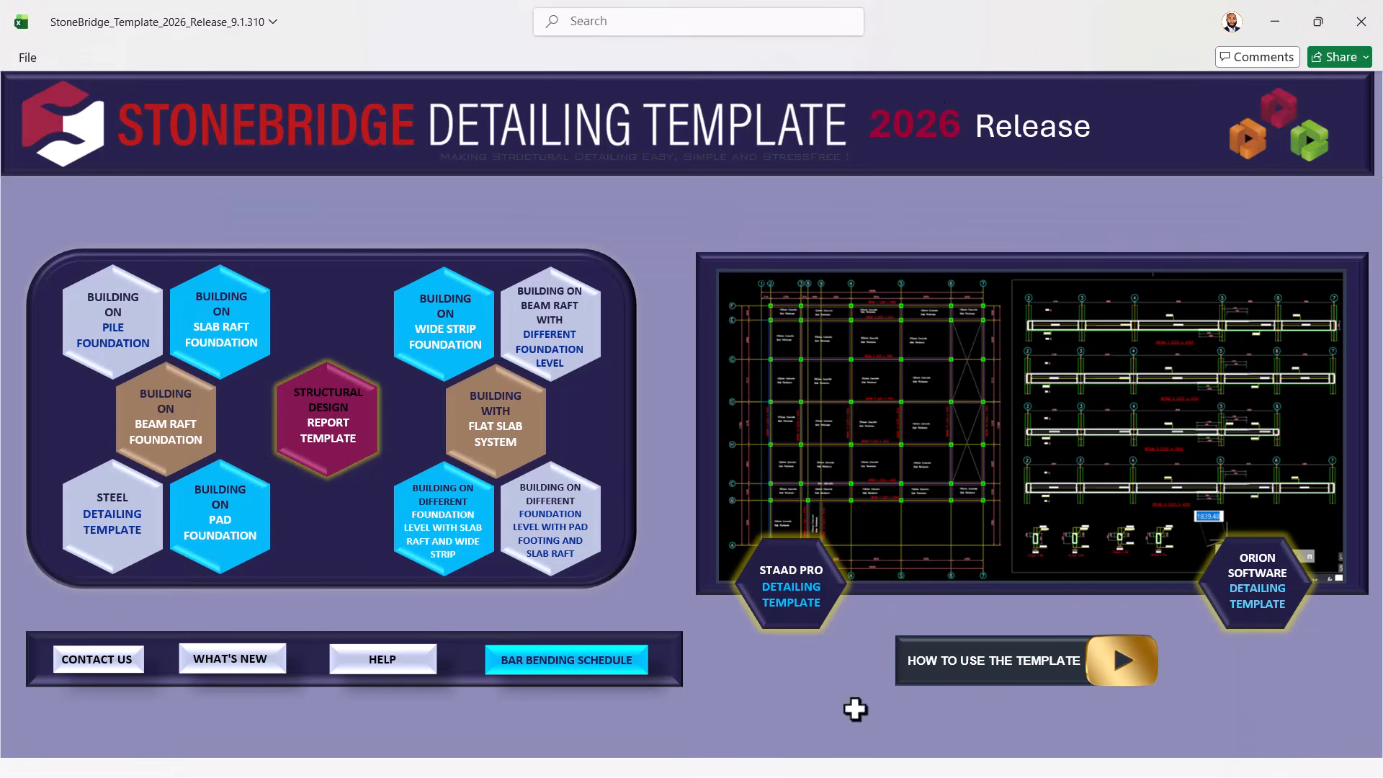
left_click(1274, 24)
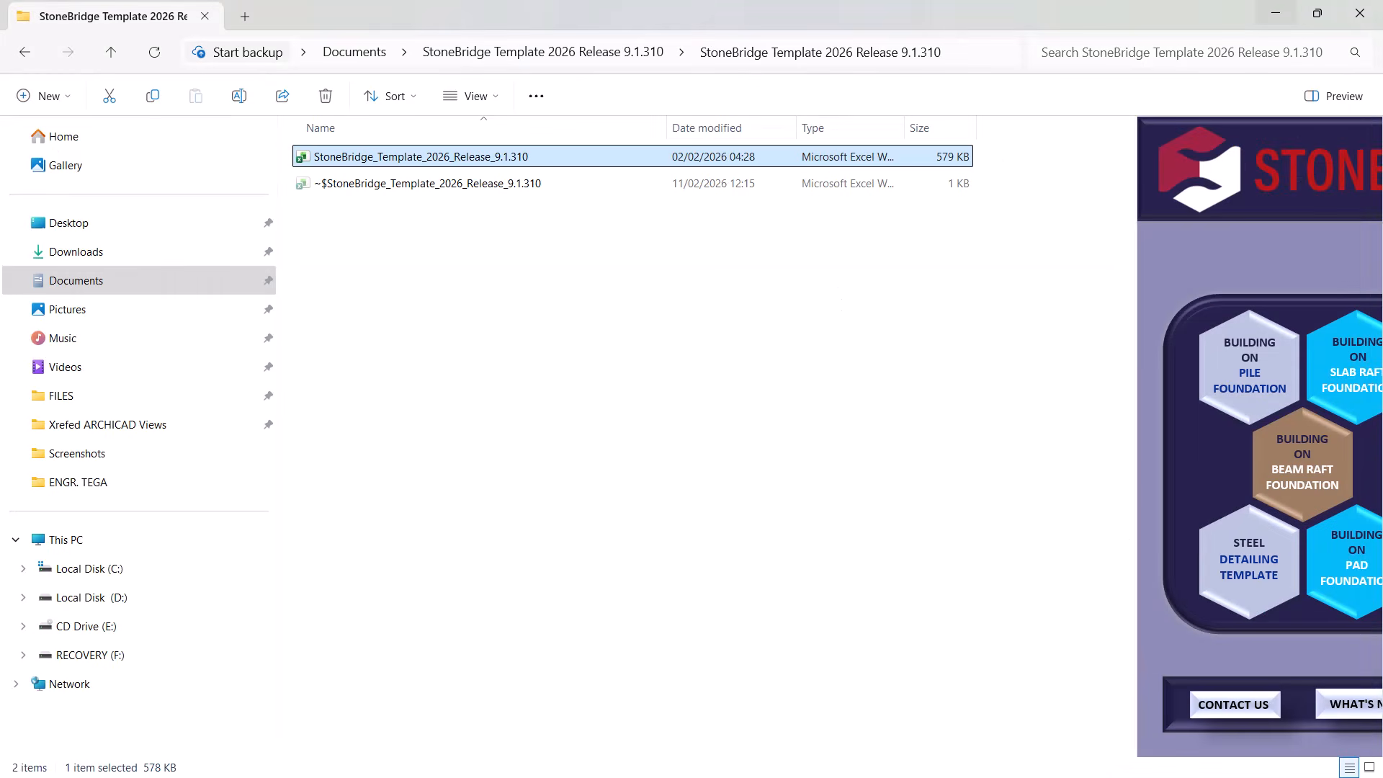
left_click(1273, 15)
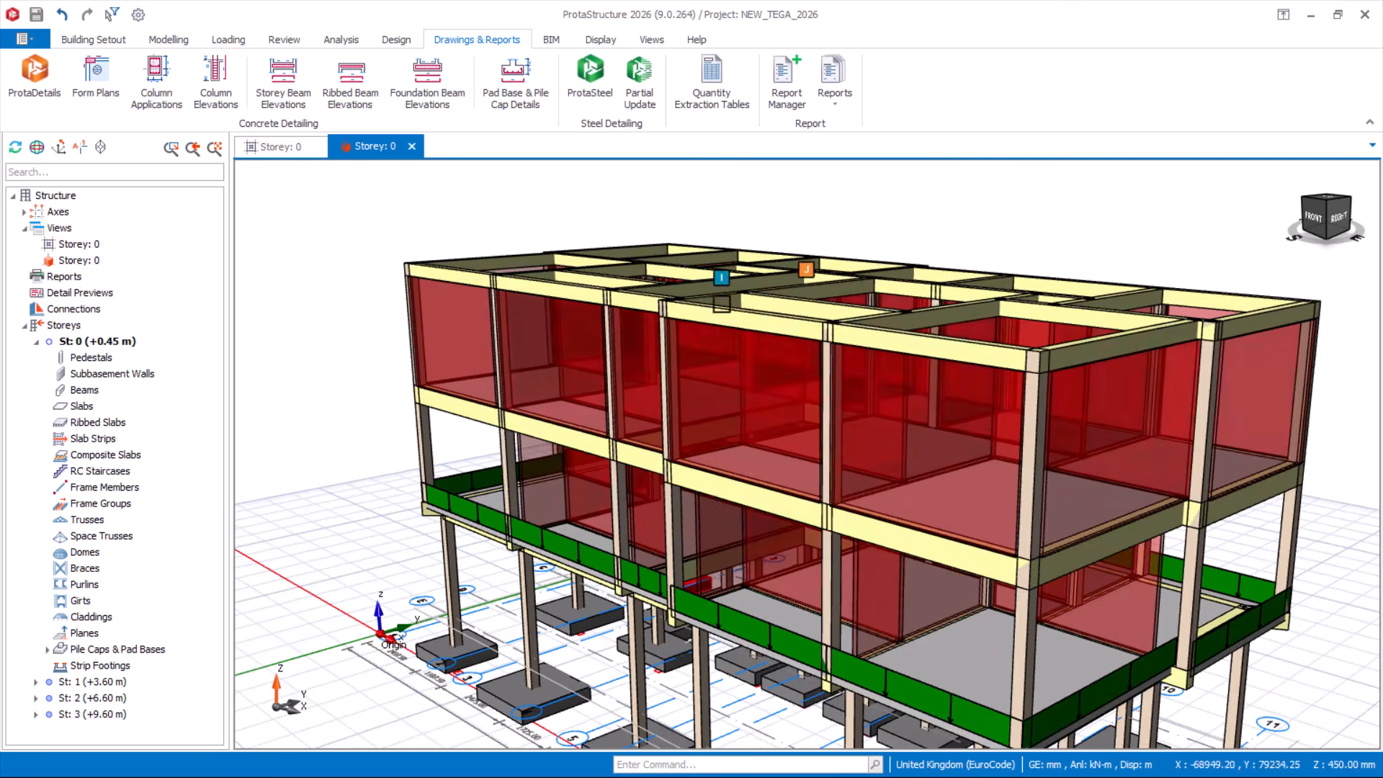
mouse_move(774, 337)
middle_mouse_down()
mouse_move(834, 370)
mouse_move(732, 358)
mouse_move(809, 353)
mouse_move(724, 354)
mouse_move(775, 356)
mouse_move(763, 468)
middle_mouse_up()
scroll(796, 238, "down", 2)
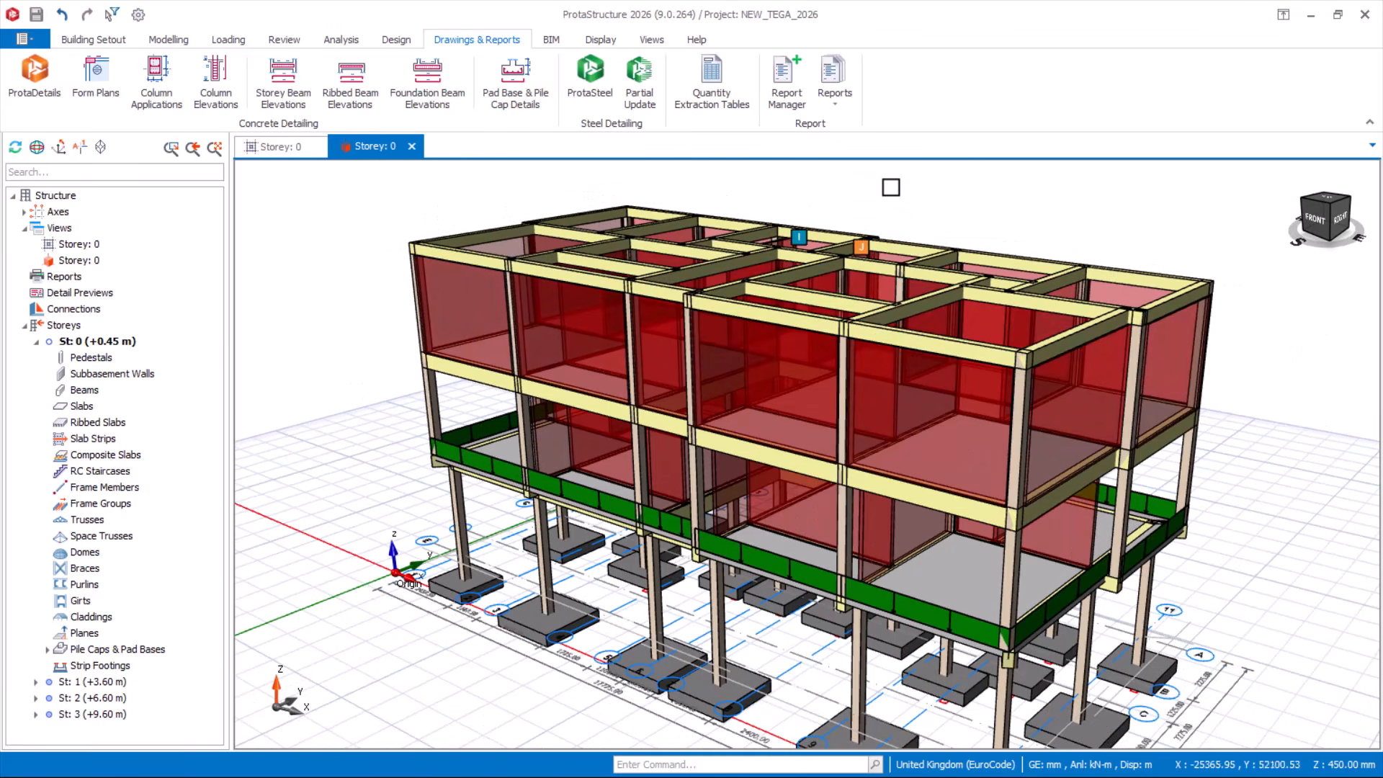
scroll(930, 216, "up", 2)
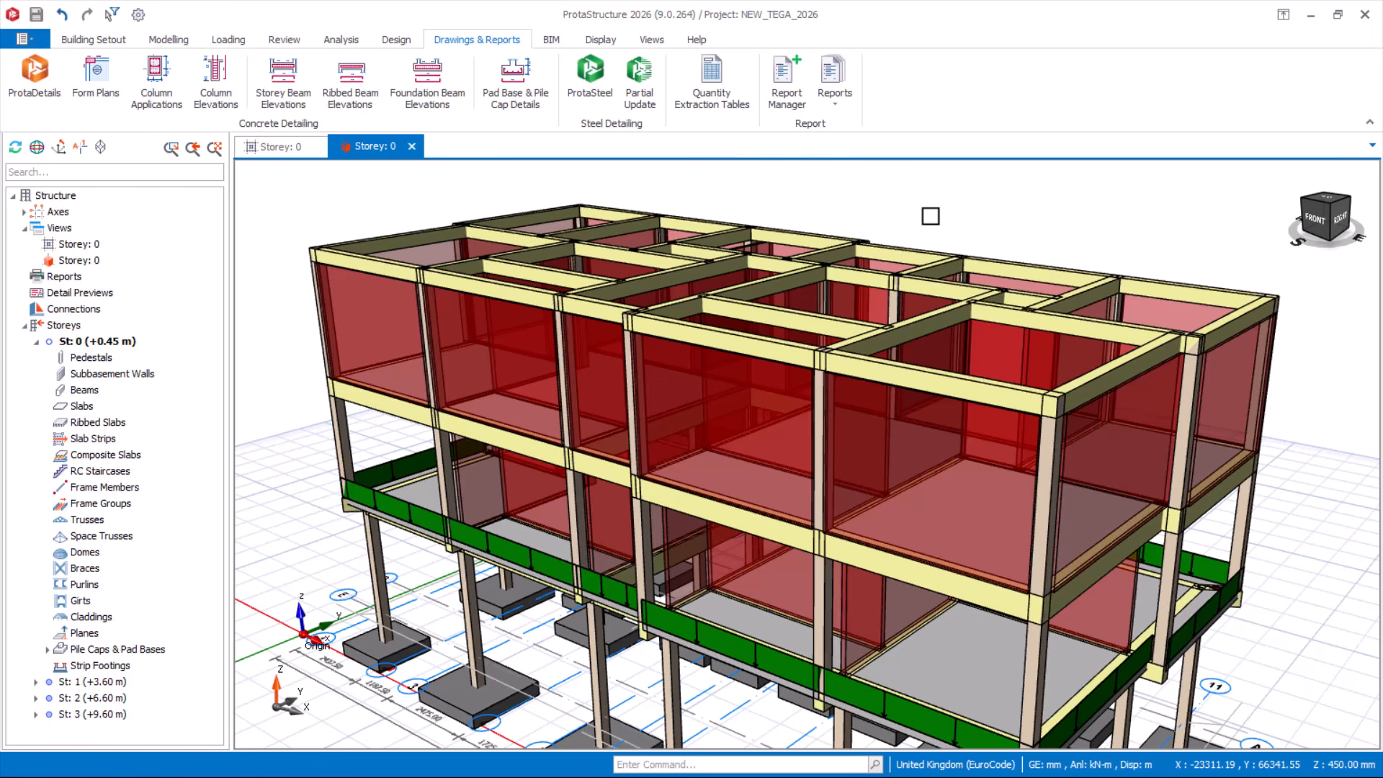